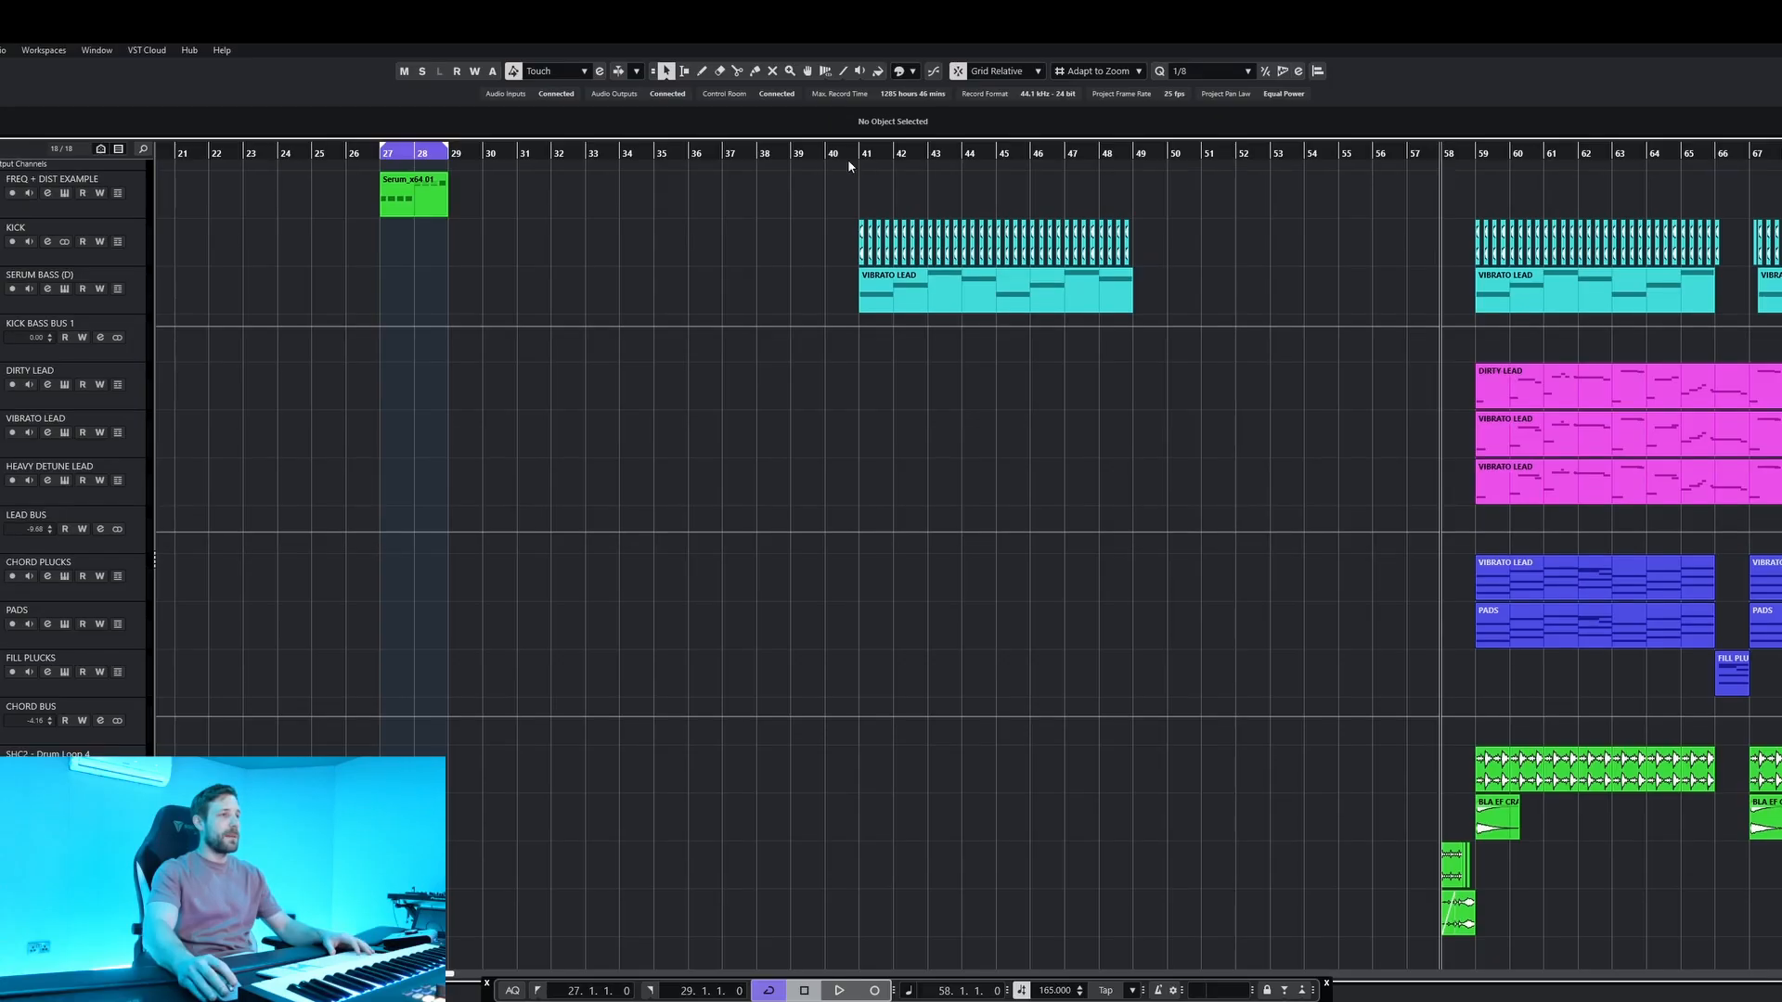
# Play the kick and bass from bar 41, and open the SERUM BASS track's VIBRATO LEAD part to view its notes.
pyautogui.press('h')
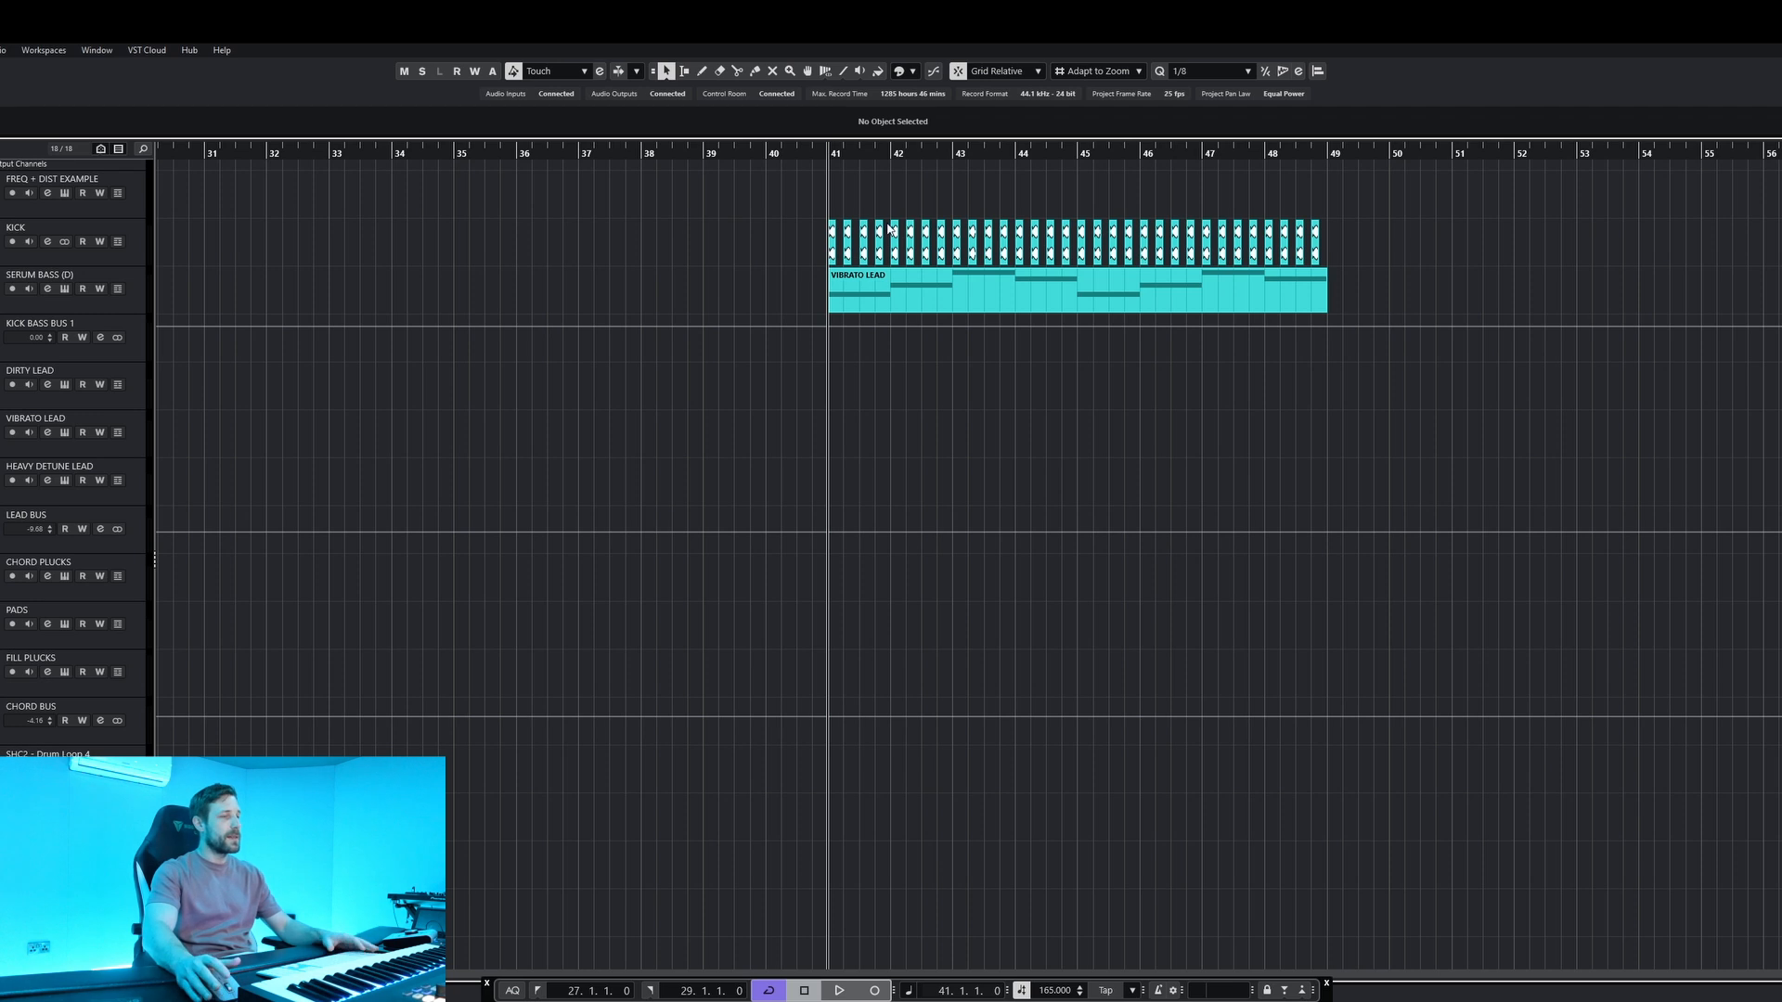
pyautogui.press('space')
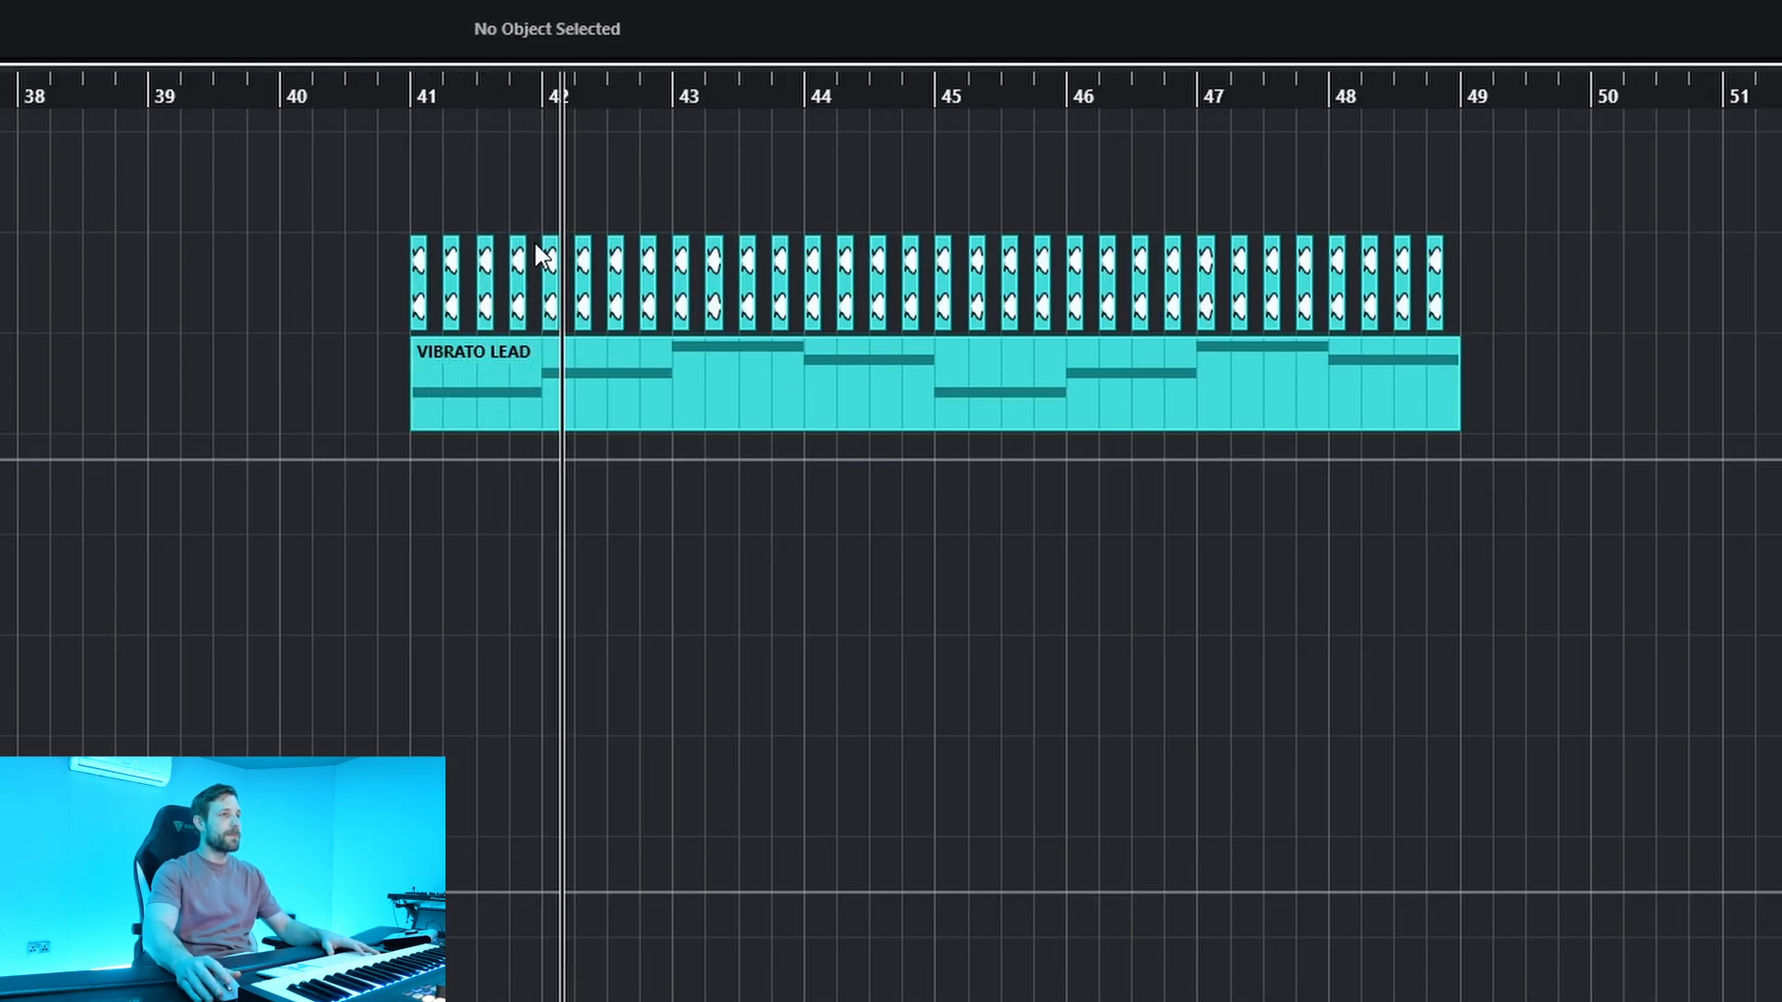
pyautogui.click(662, 395)
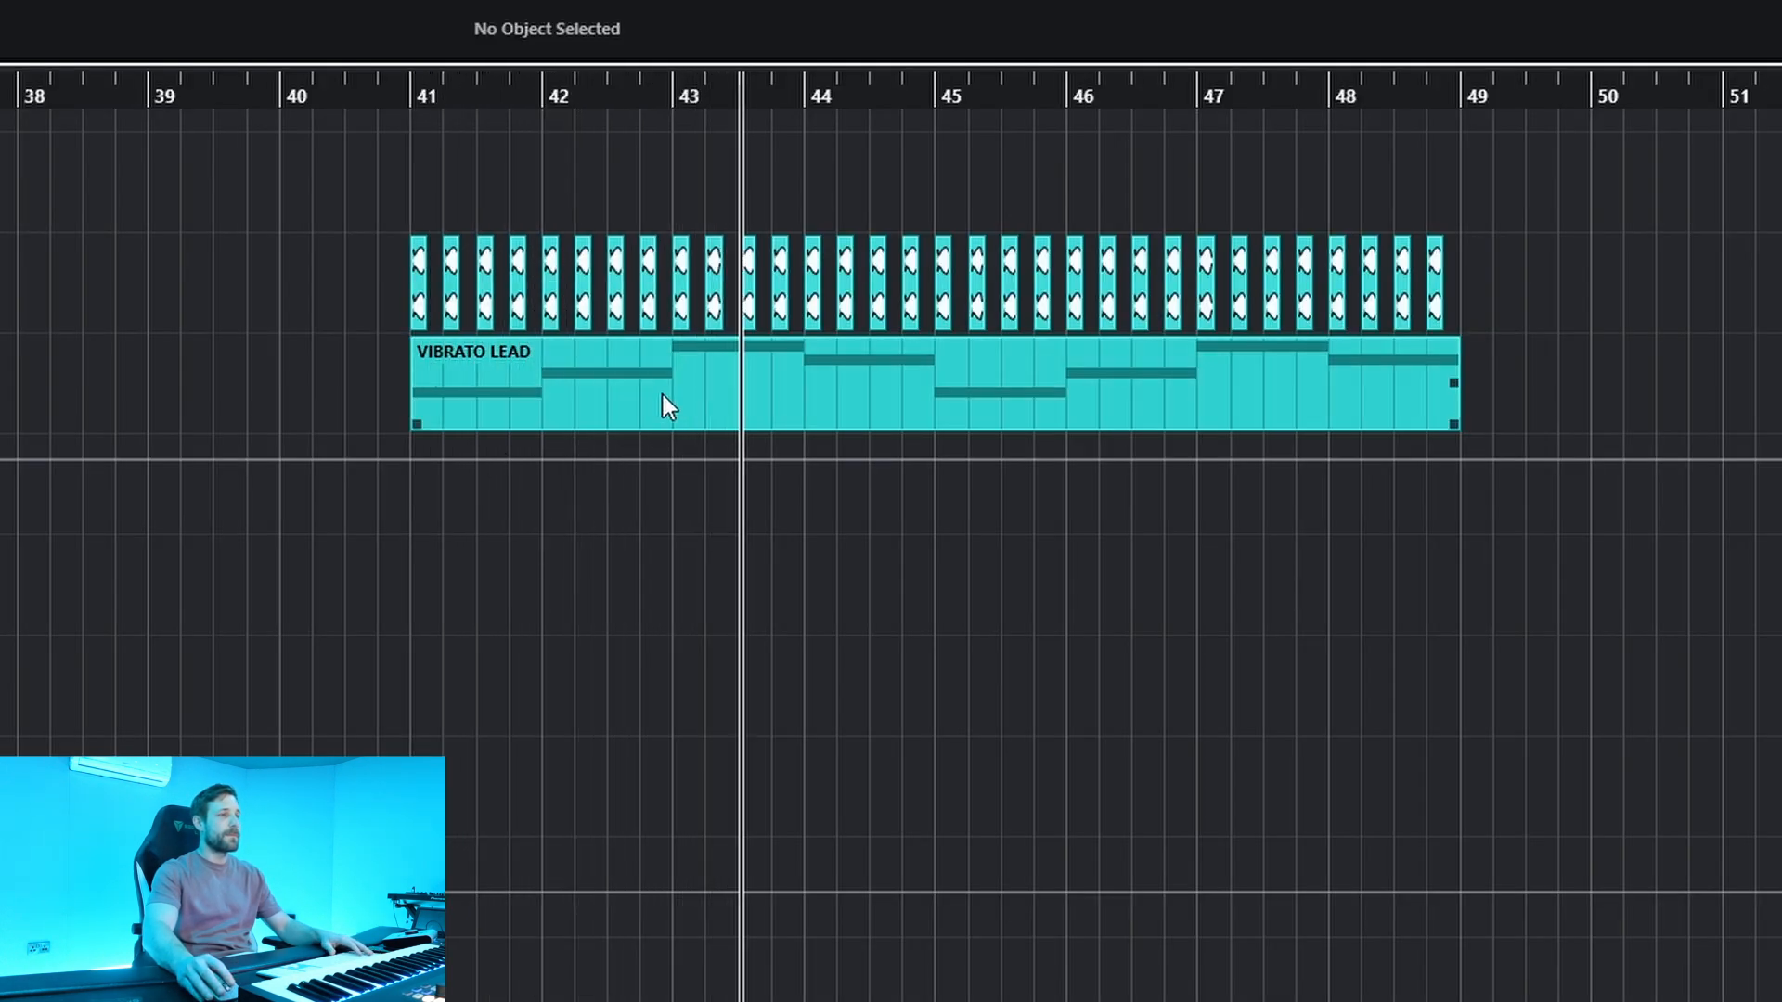
pyautogui.press('space')
pyautogui.doubleClick(663, 395)
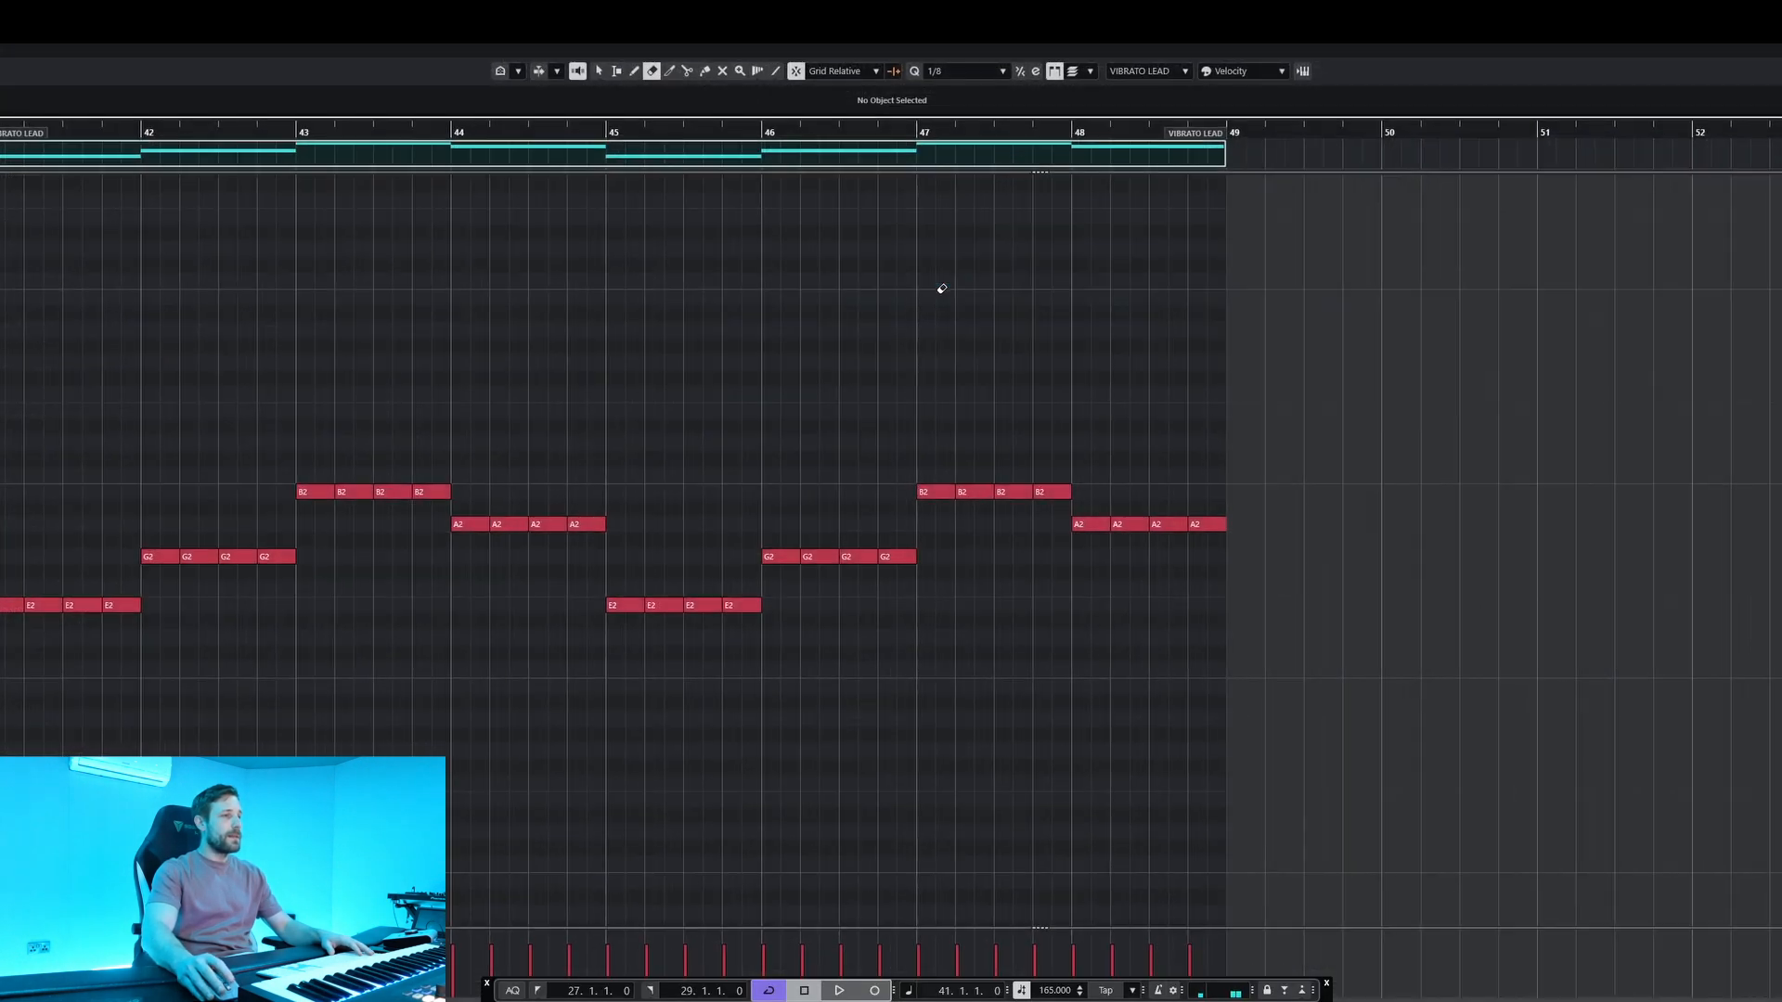
pyautogui.scroll(1, 889, 401)
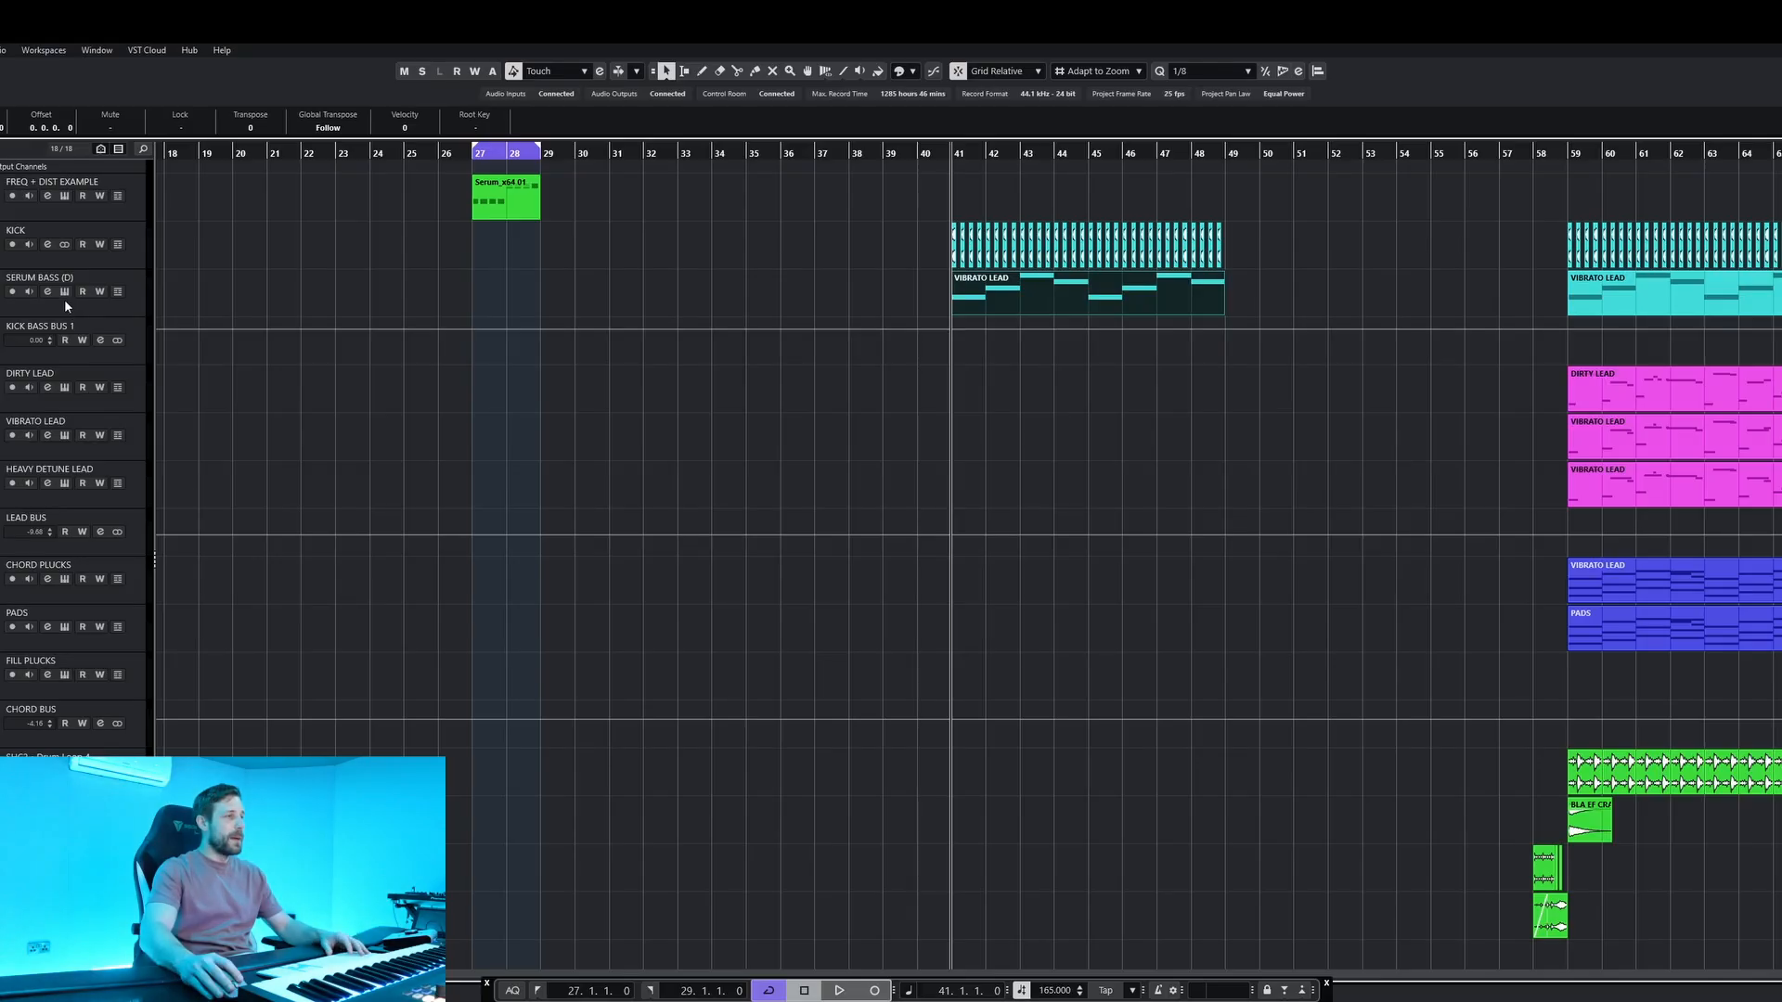
# Open the SERUM BASS synth and examine oscillator B's waveform in the table editor and LFO 1's modulation destinations.
pyautogui.click(64, 299)
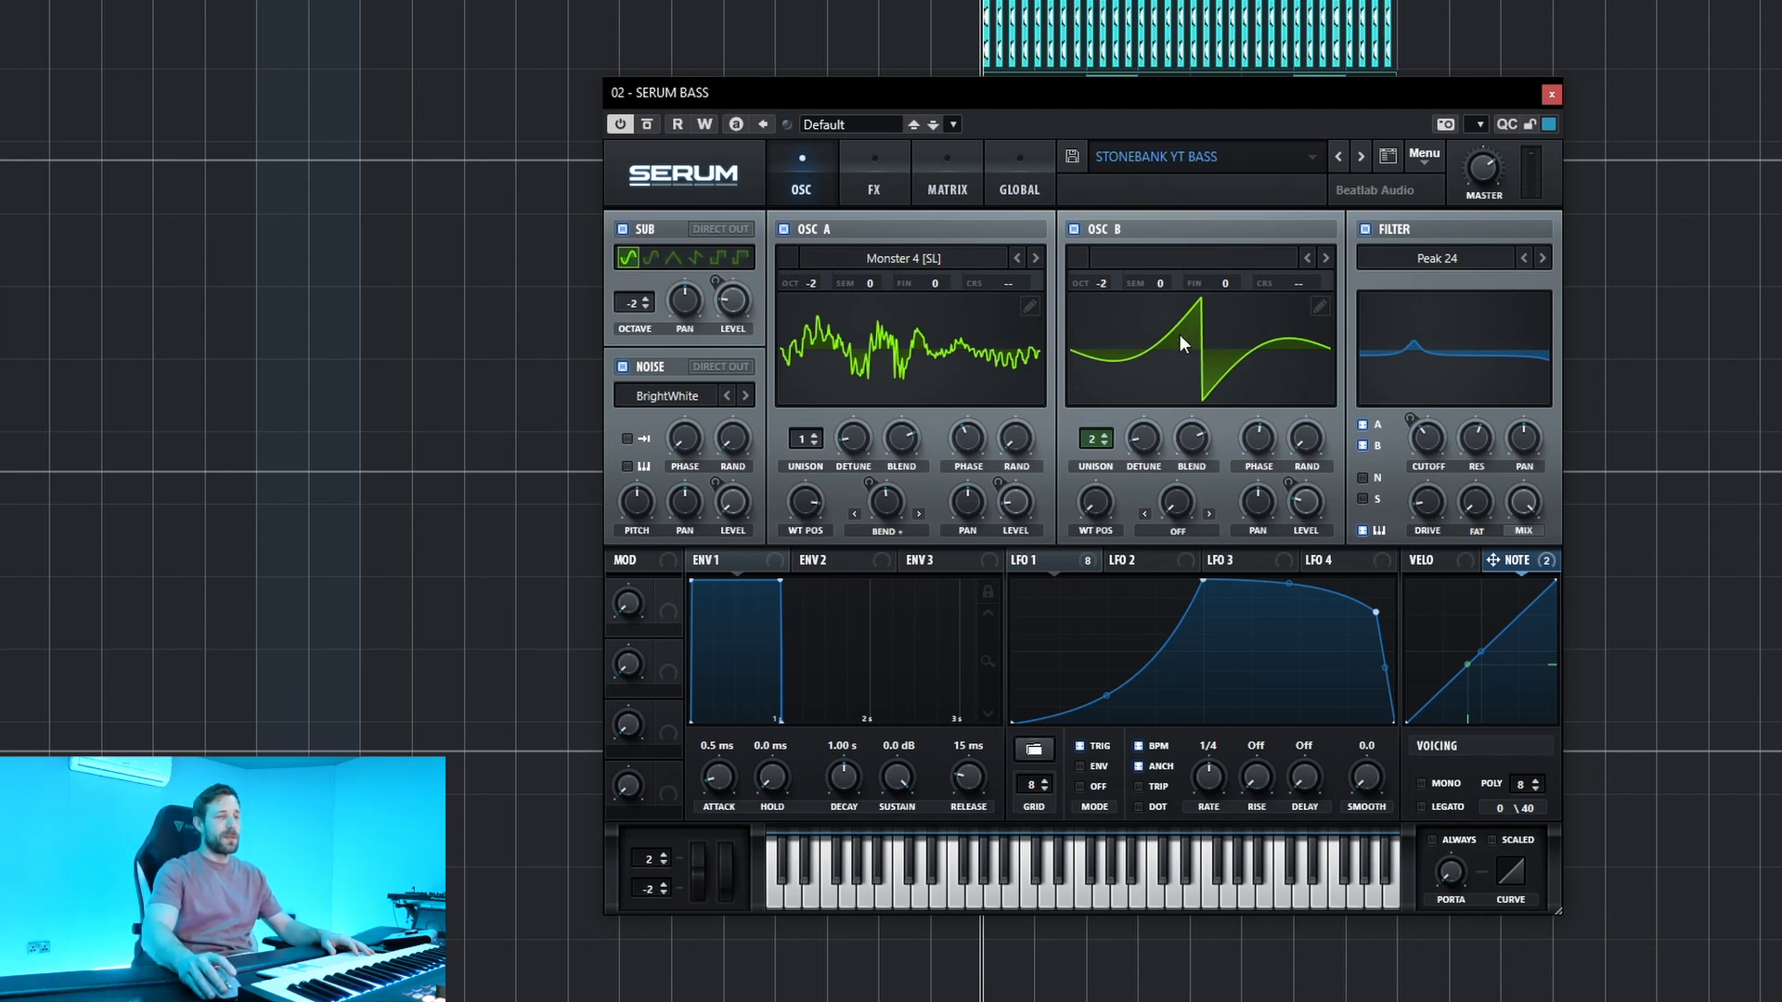
pyautogui.click(1319, 303)
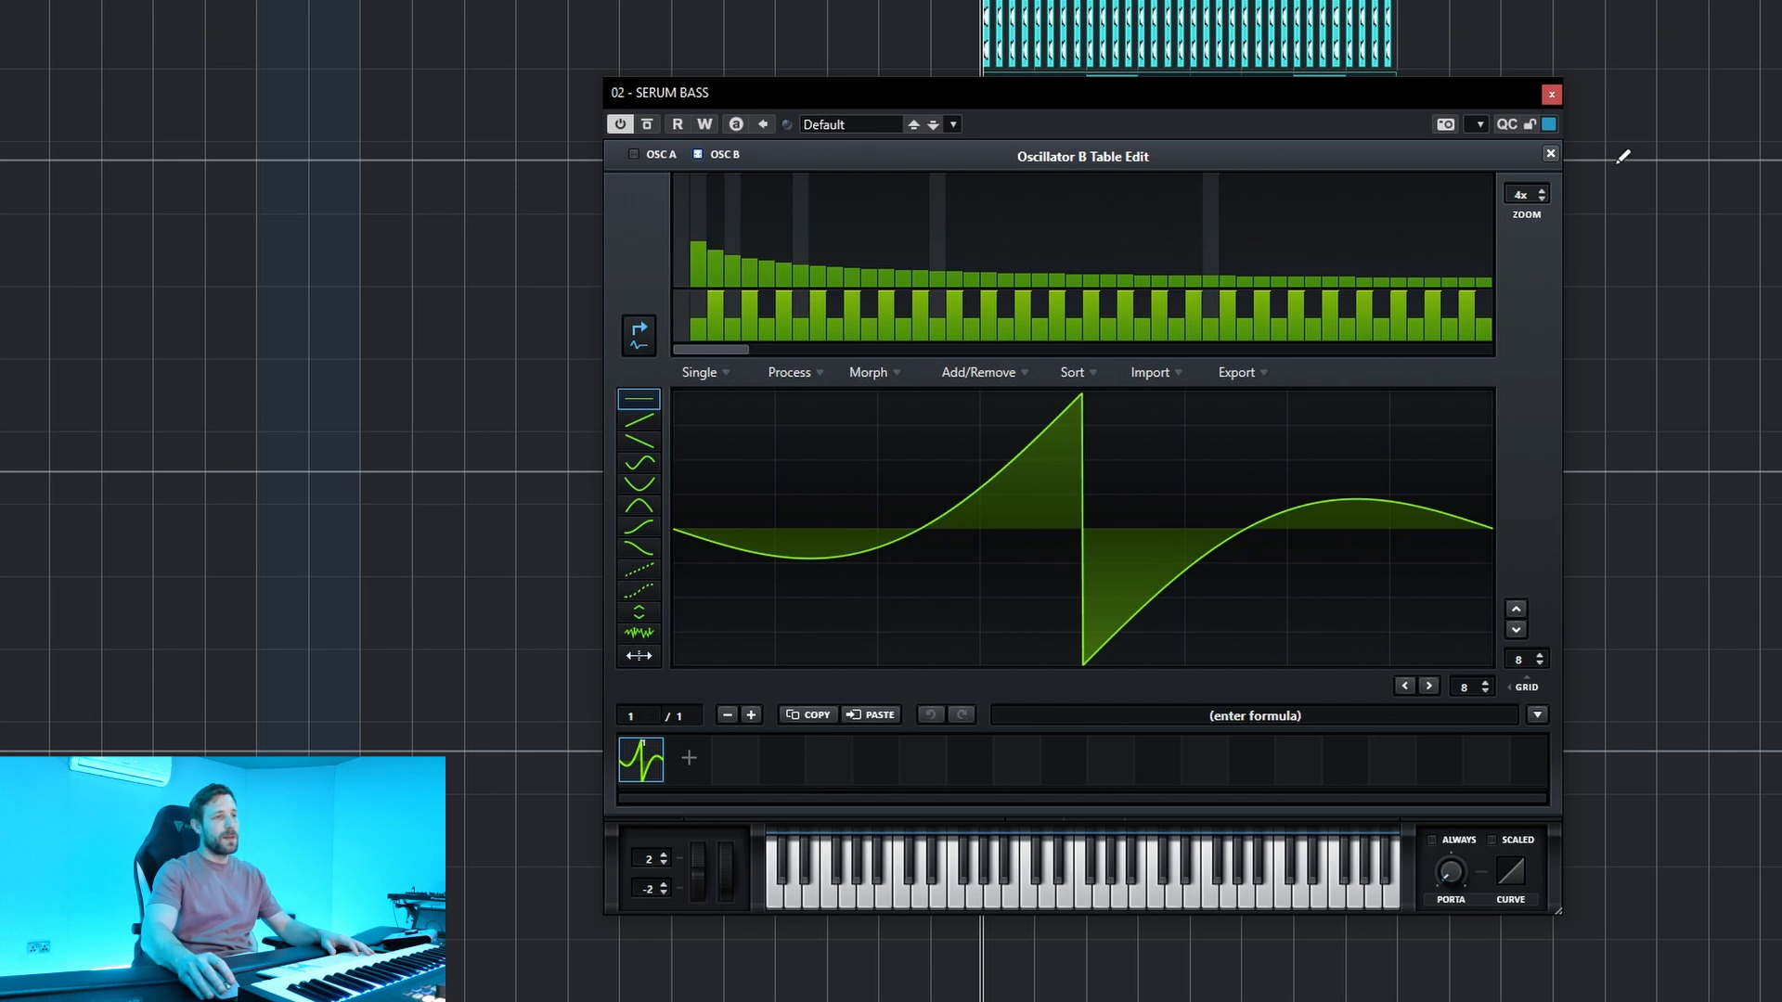
pyautogui.click(1549, 153)
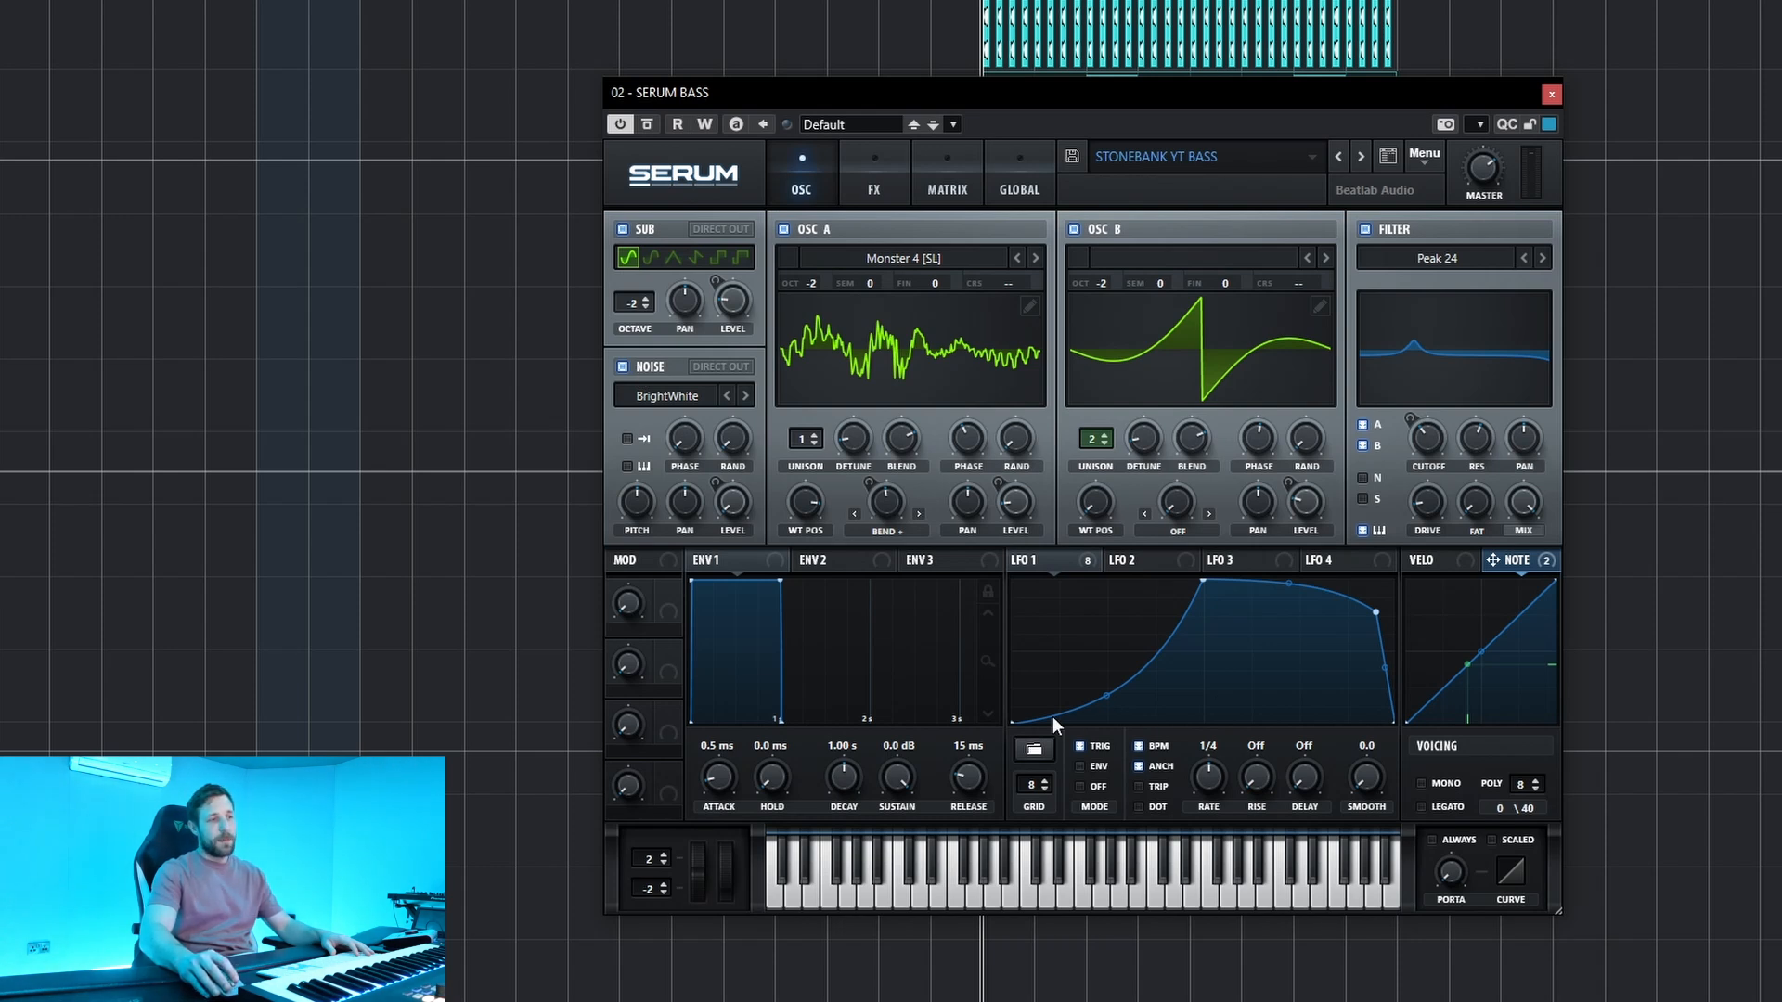
pyautogui.click(1087, 562)
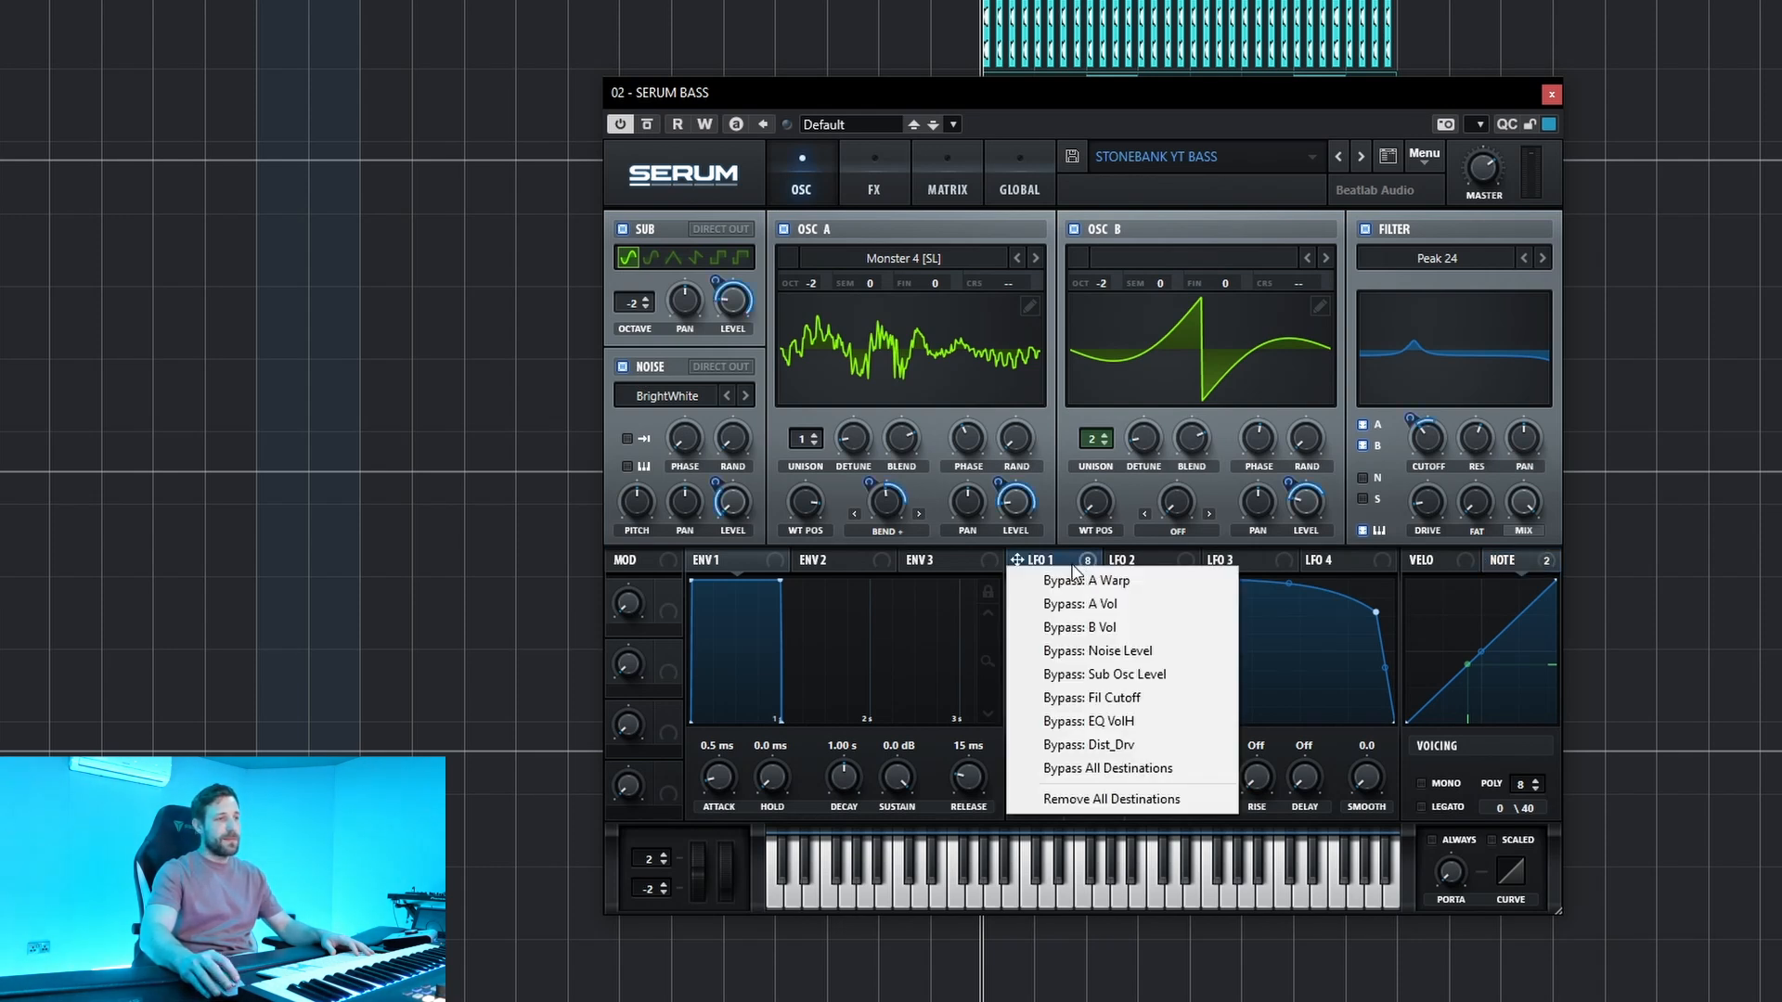
pyautogui.click(1195, 560)
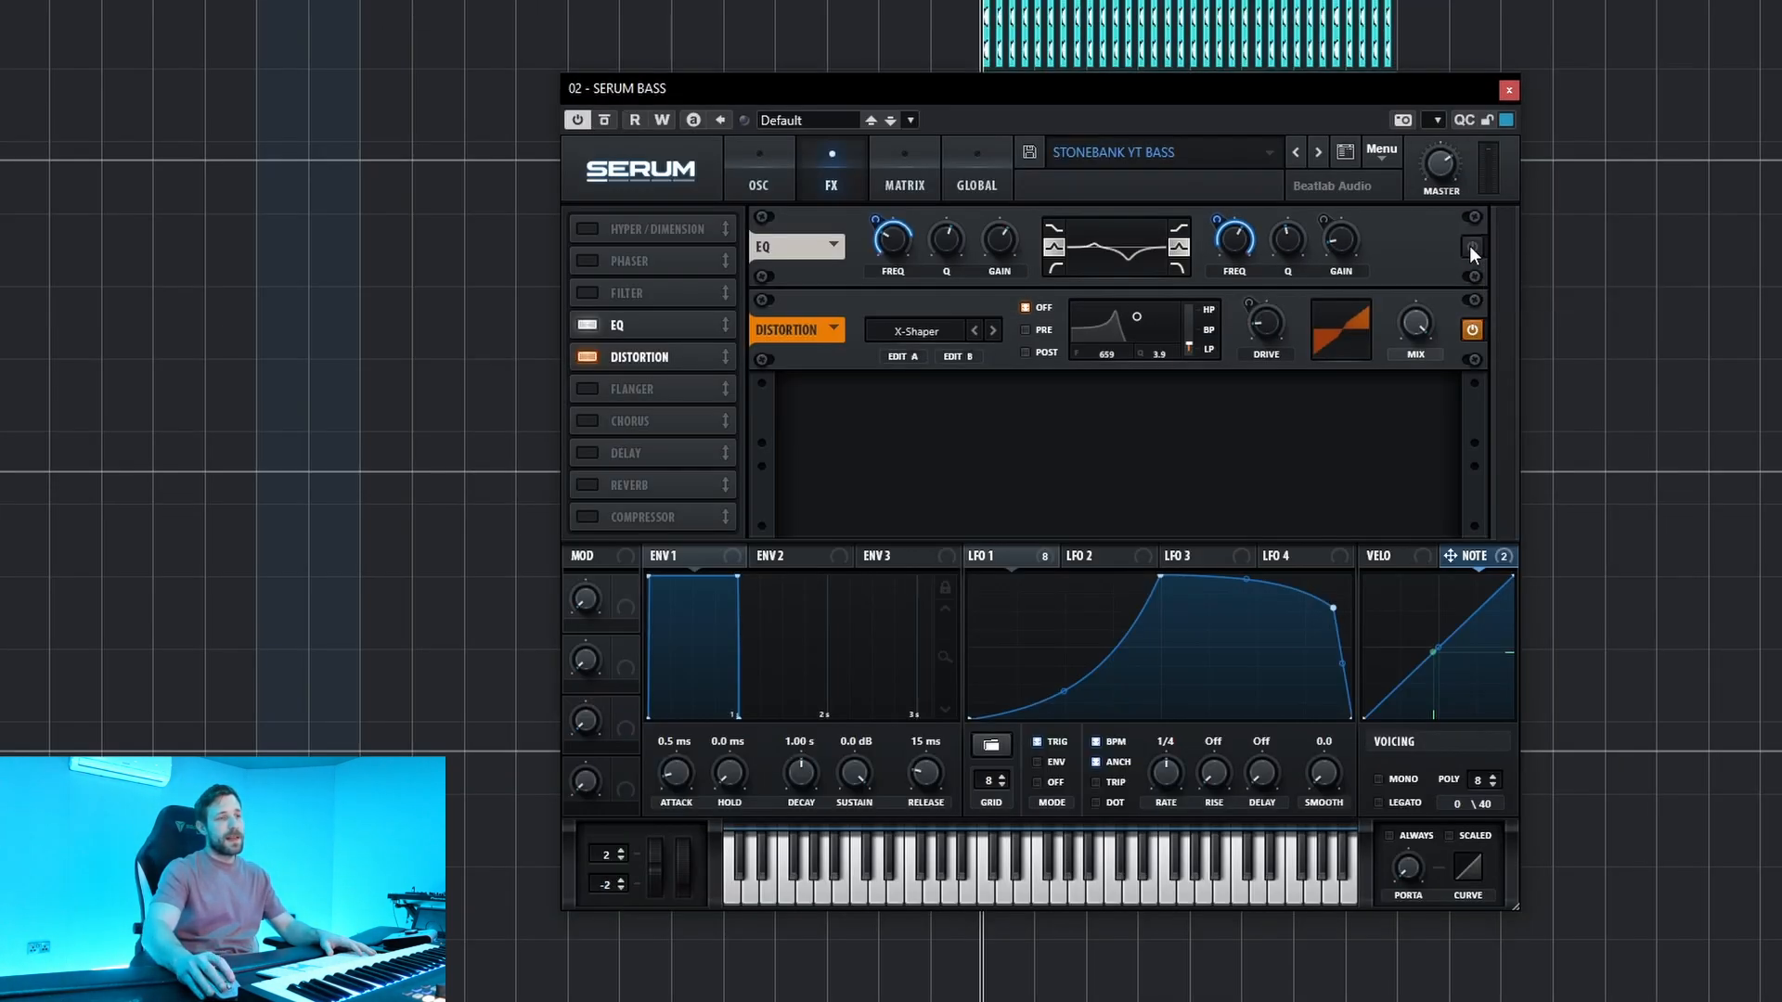
# Switch off Serum's distortion while the EQ is bypassed and play the dry bass sound.
pyautogui.click(1473, 330)
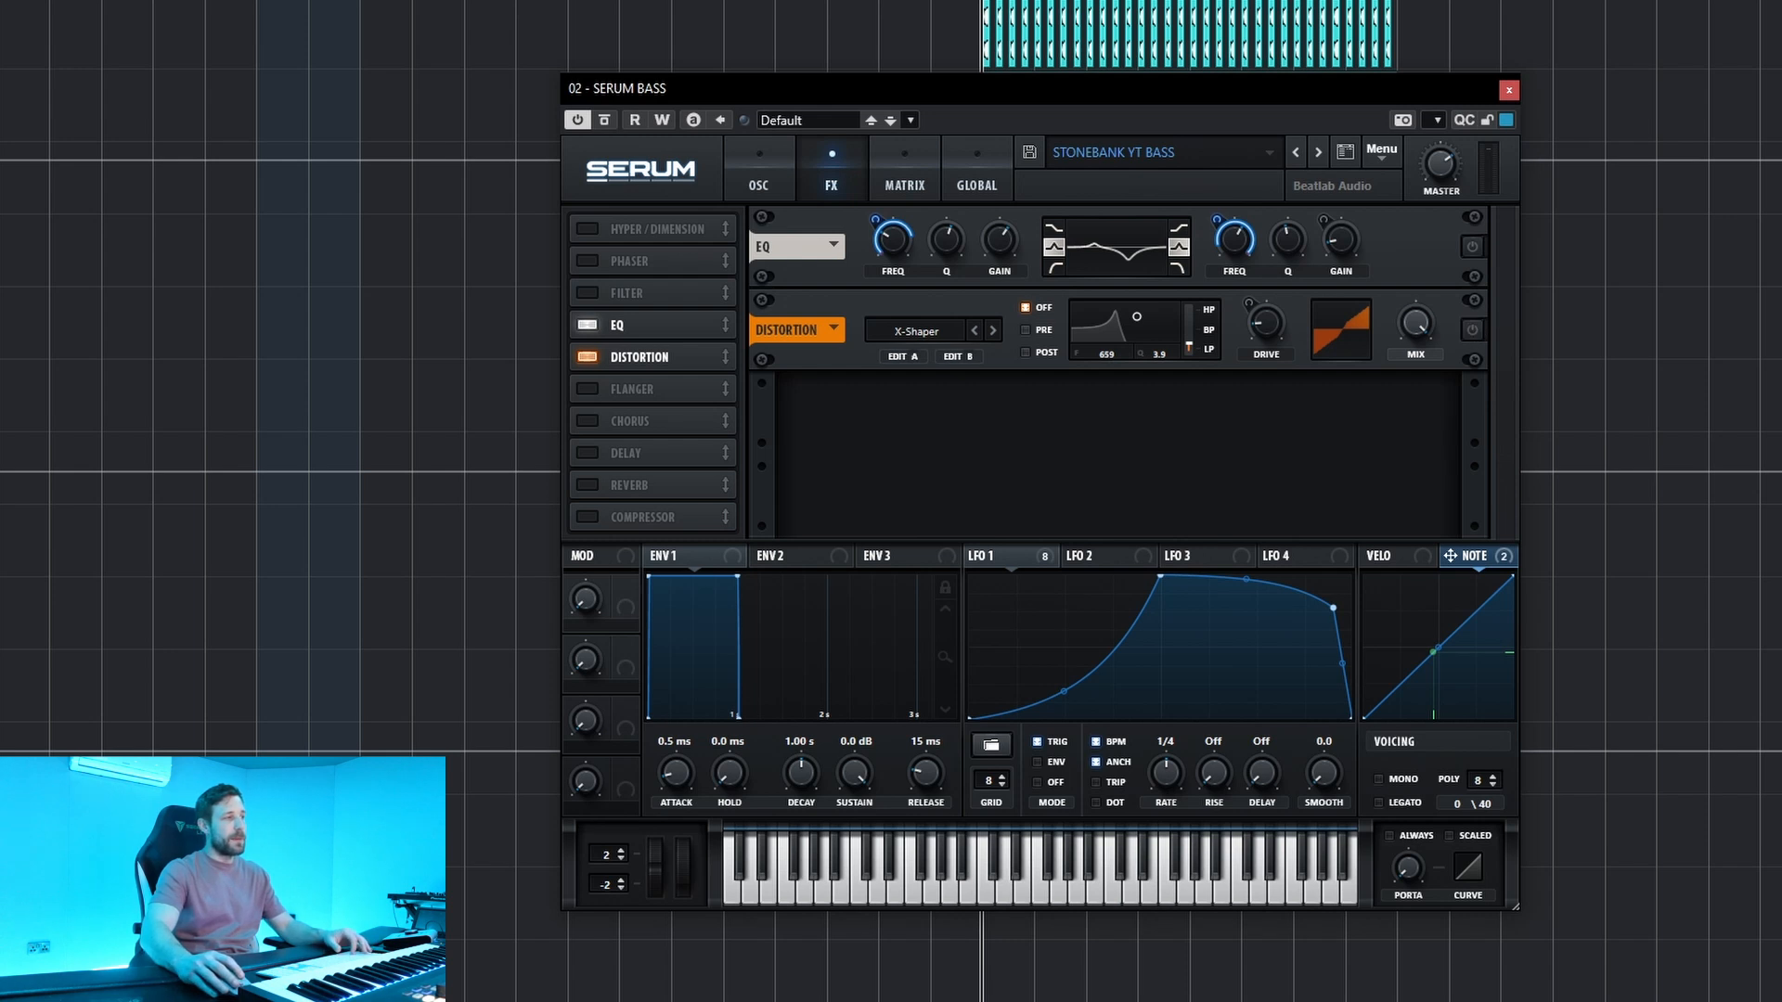
pyautogui.press('space')
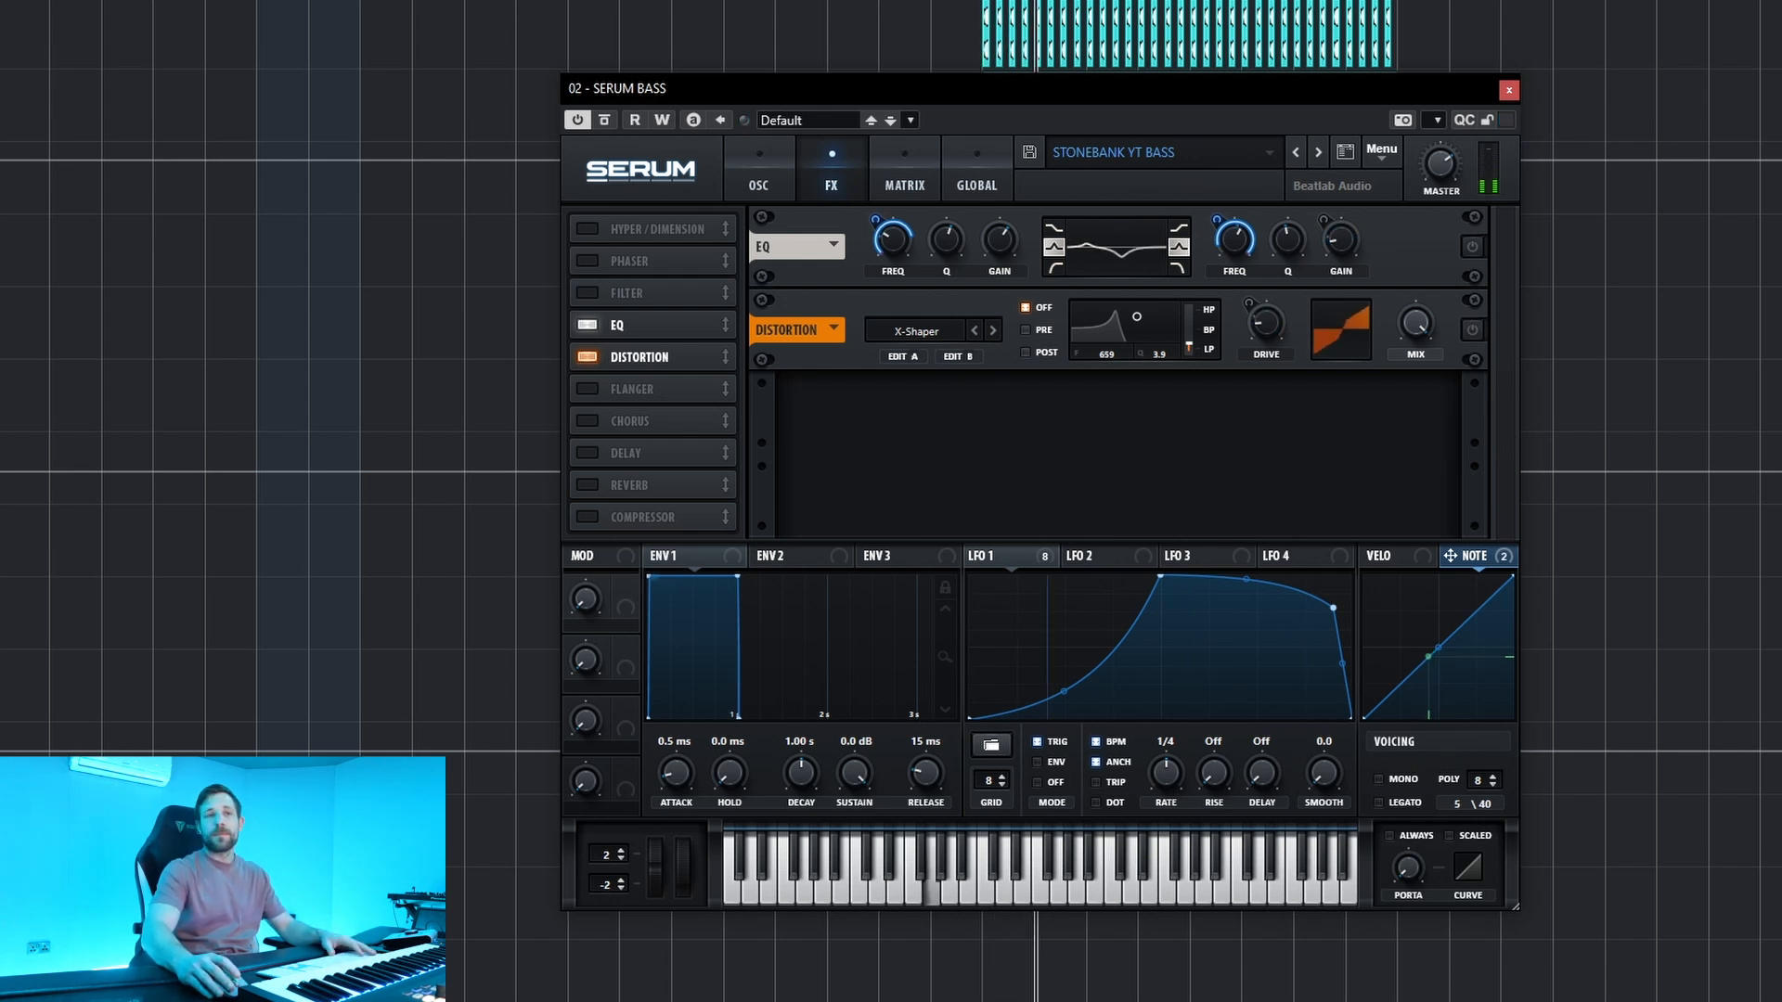
pyautogui.press('space')
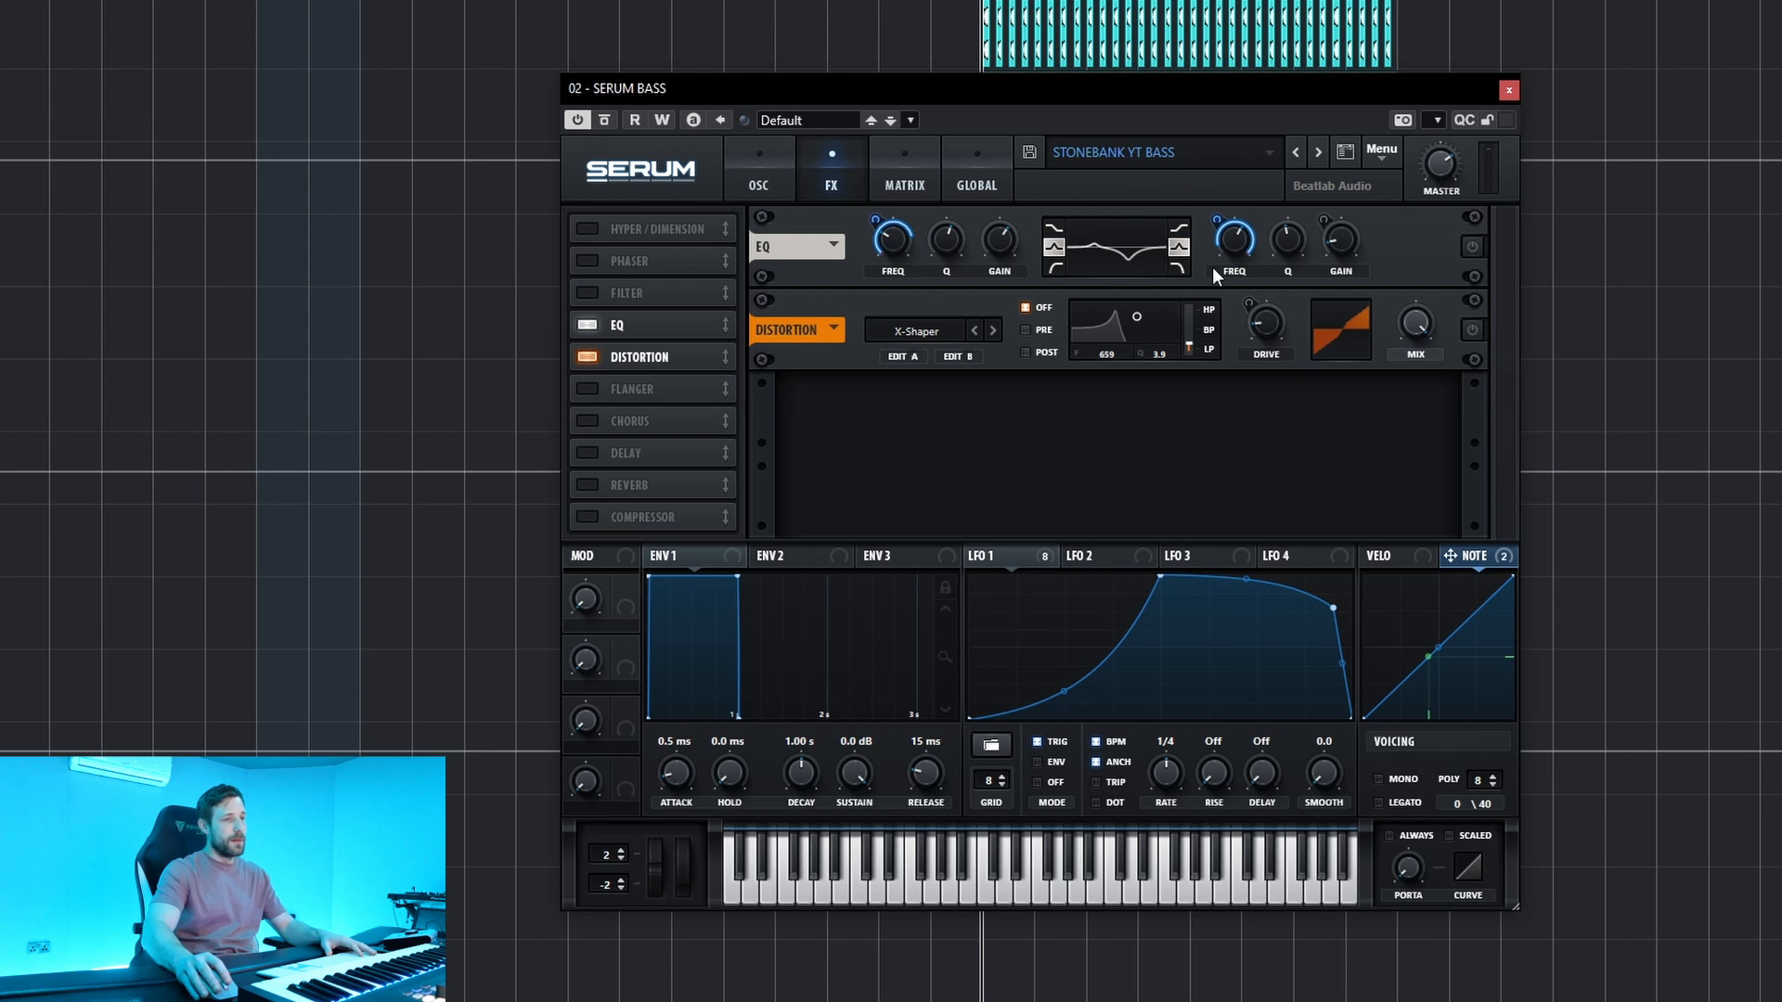
# Turn Serum's distortion and EQ back on one after the other, playing the bass with each added.
pyautogui.click(1473, 330)
pyautogui.press('space')
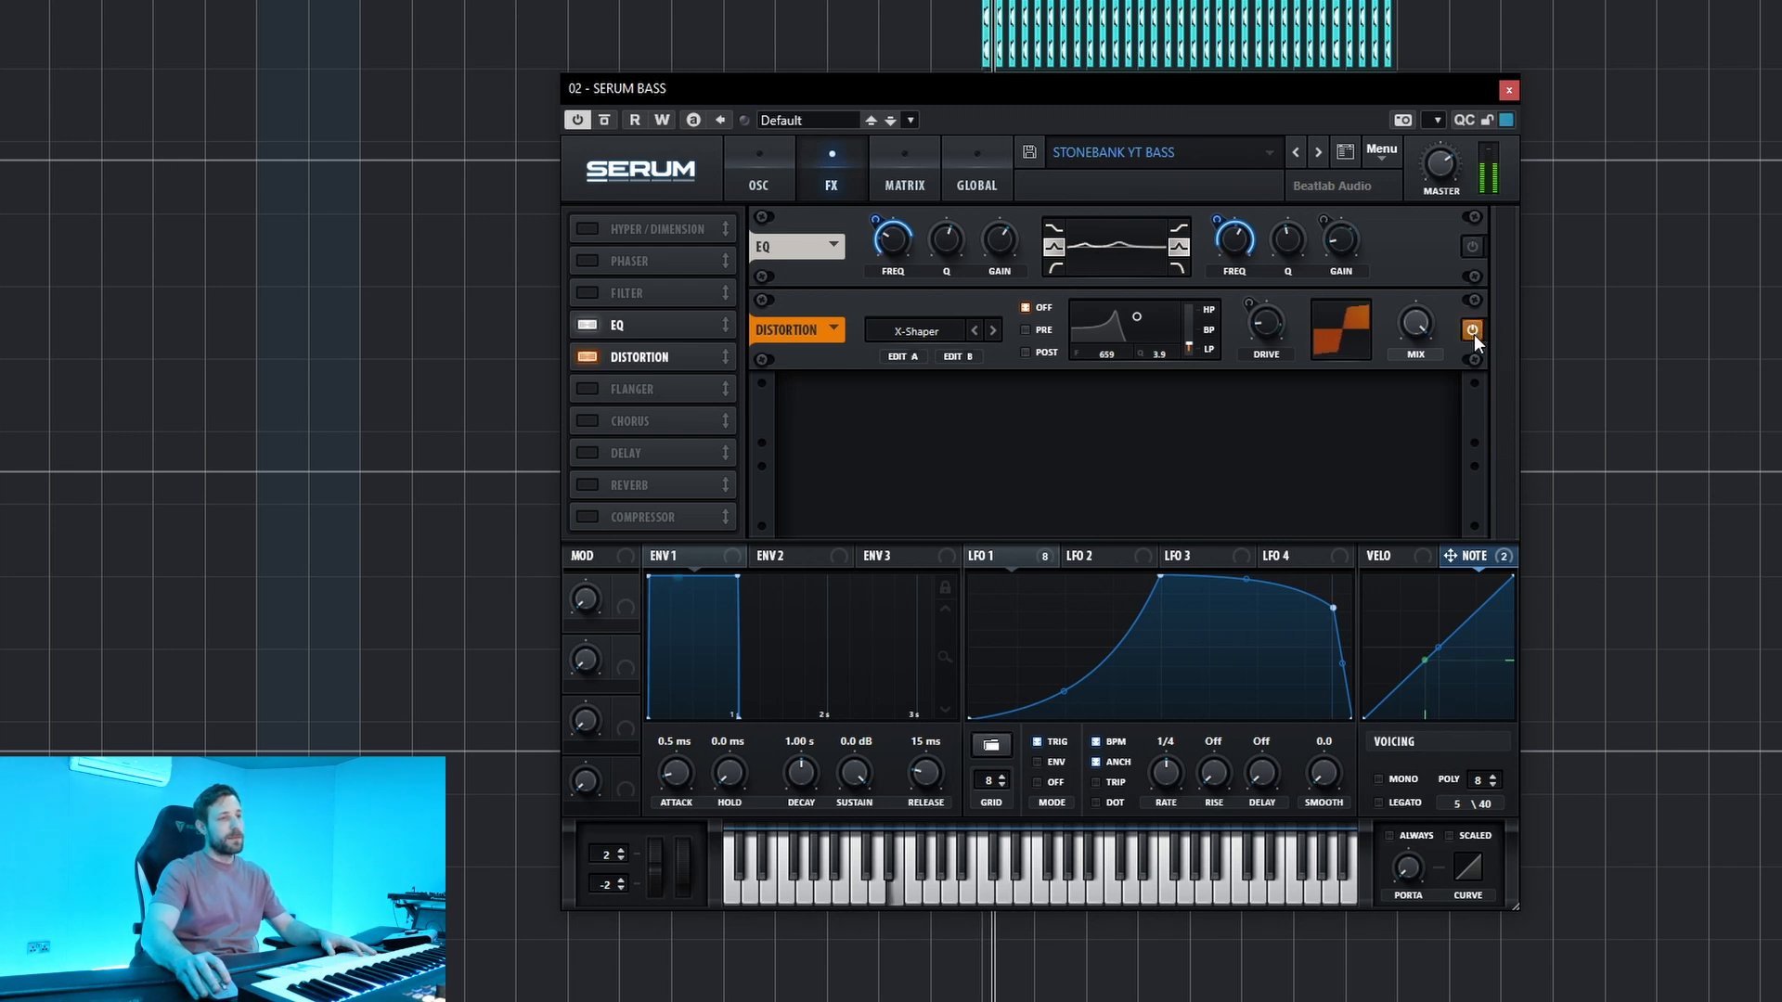
pyautogui.press('space')
pyautogui.press('space')
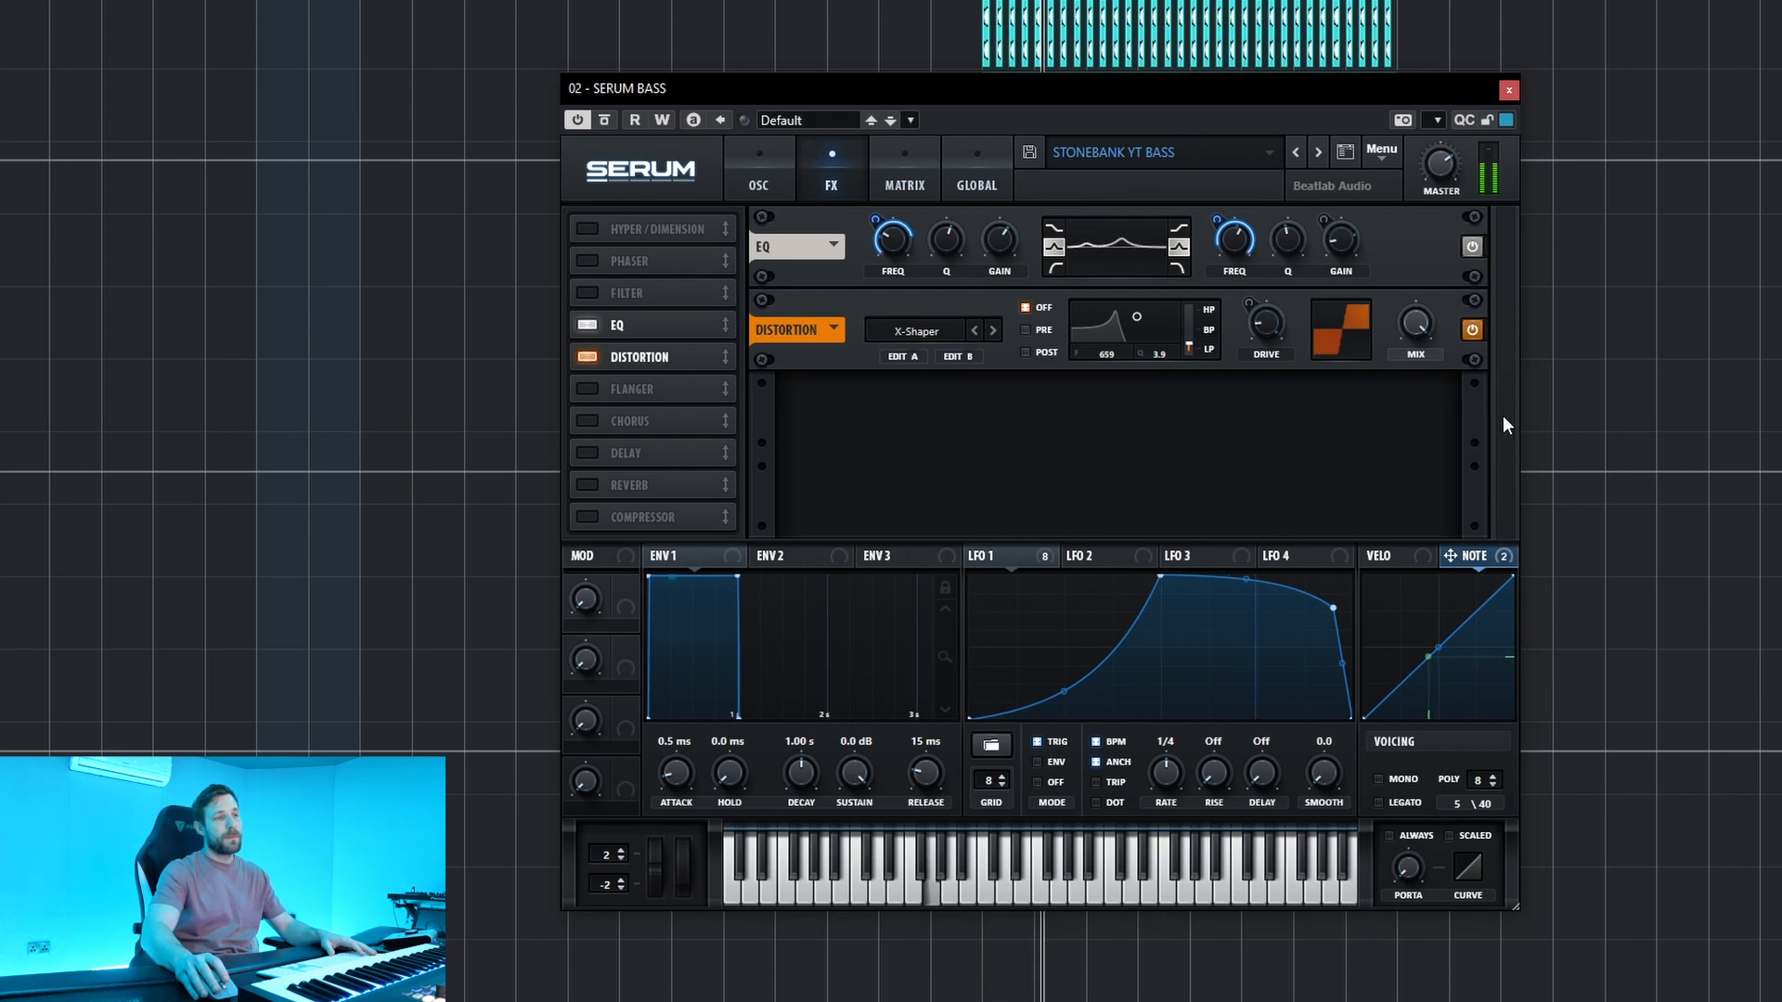
pyautogui.press('space')
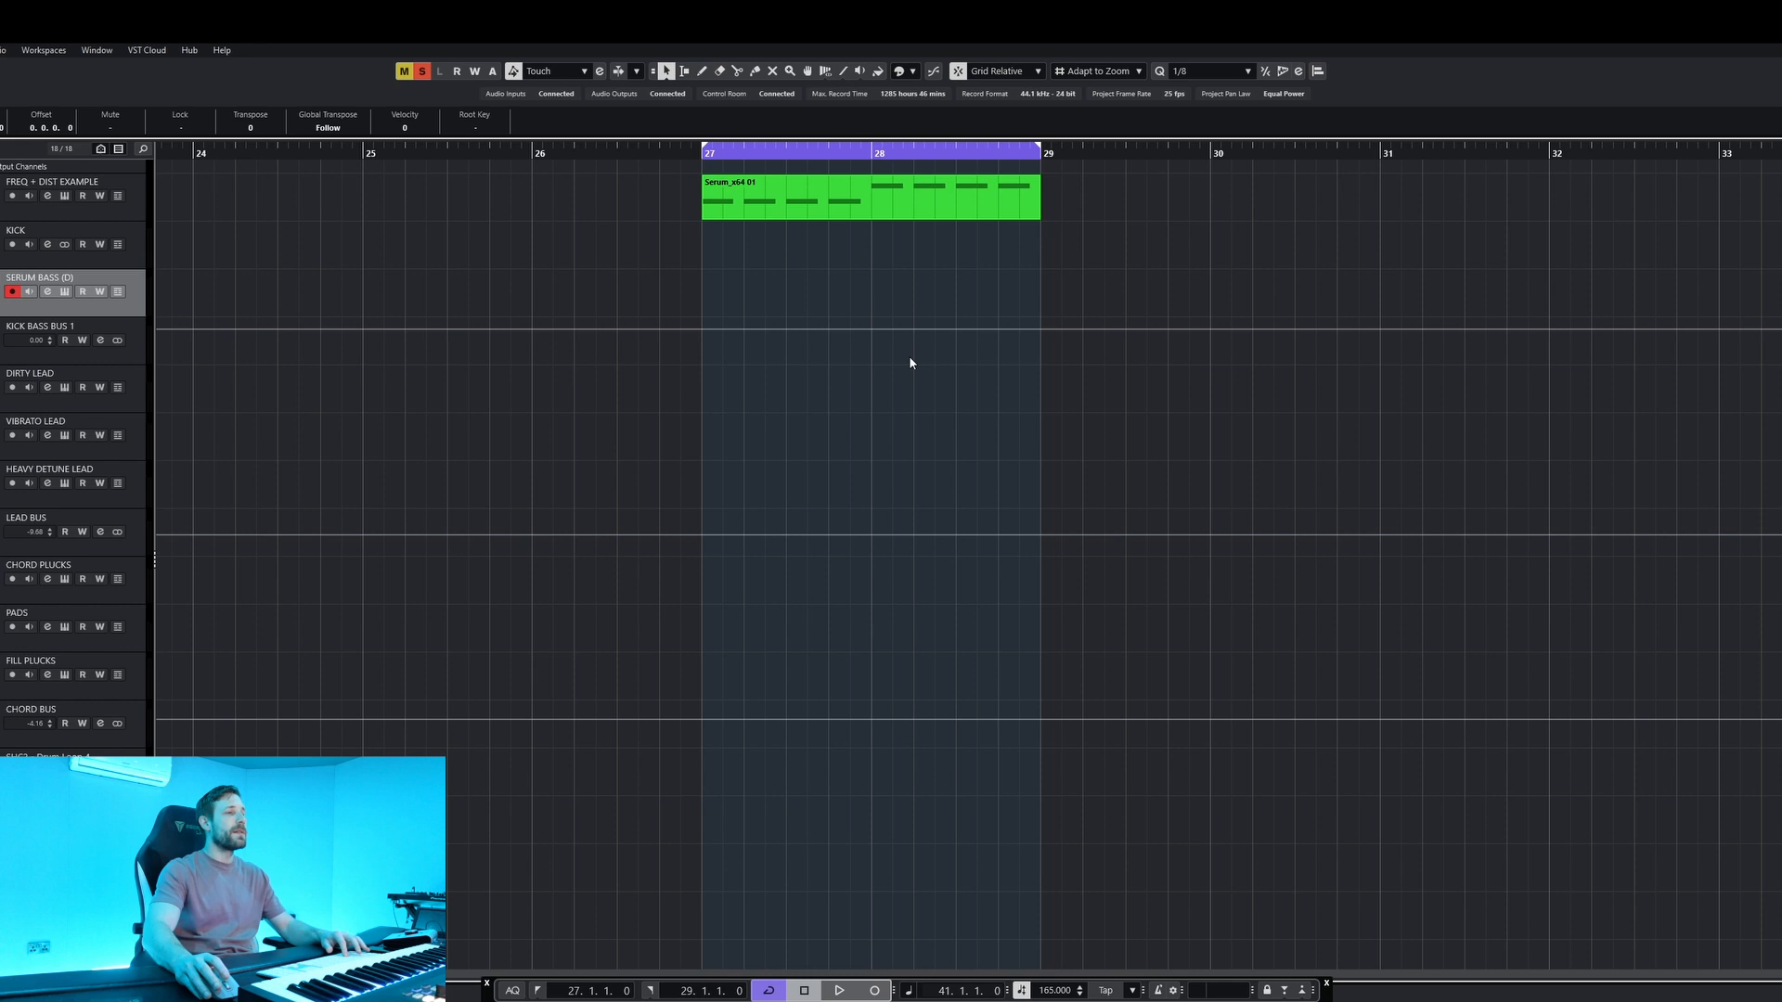
# Select the FREQ + DIST EXAMPLE track and move its VPS Distortion and Pro-Q 4 windows clear of the MIDI part.
pyautogui.hotkey('shift', 'h')
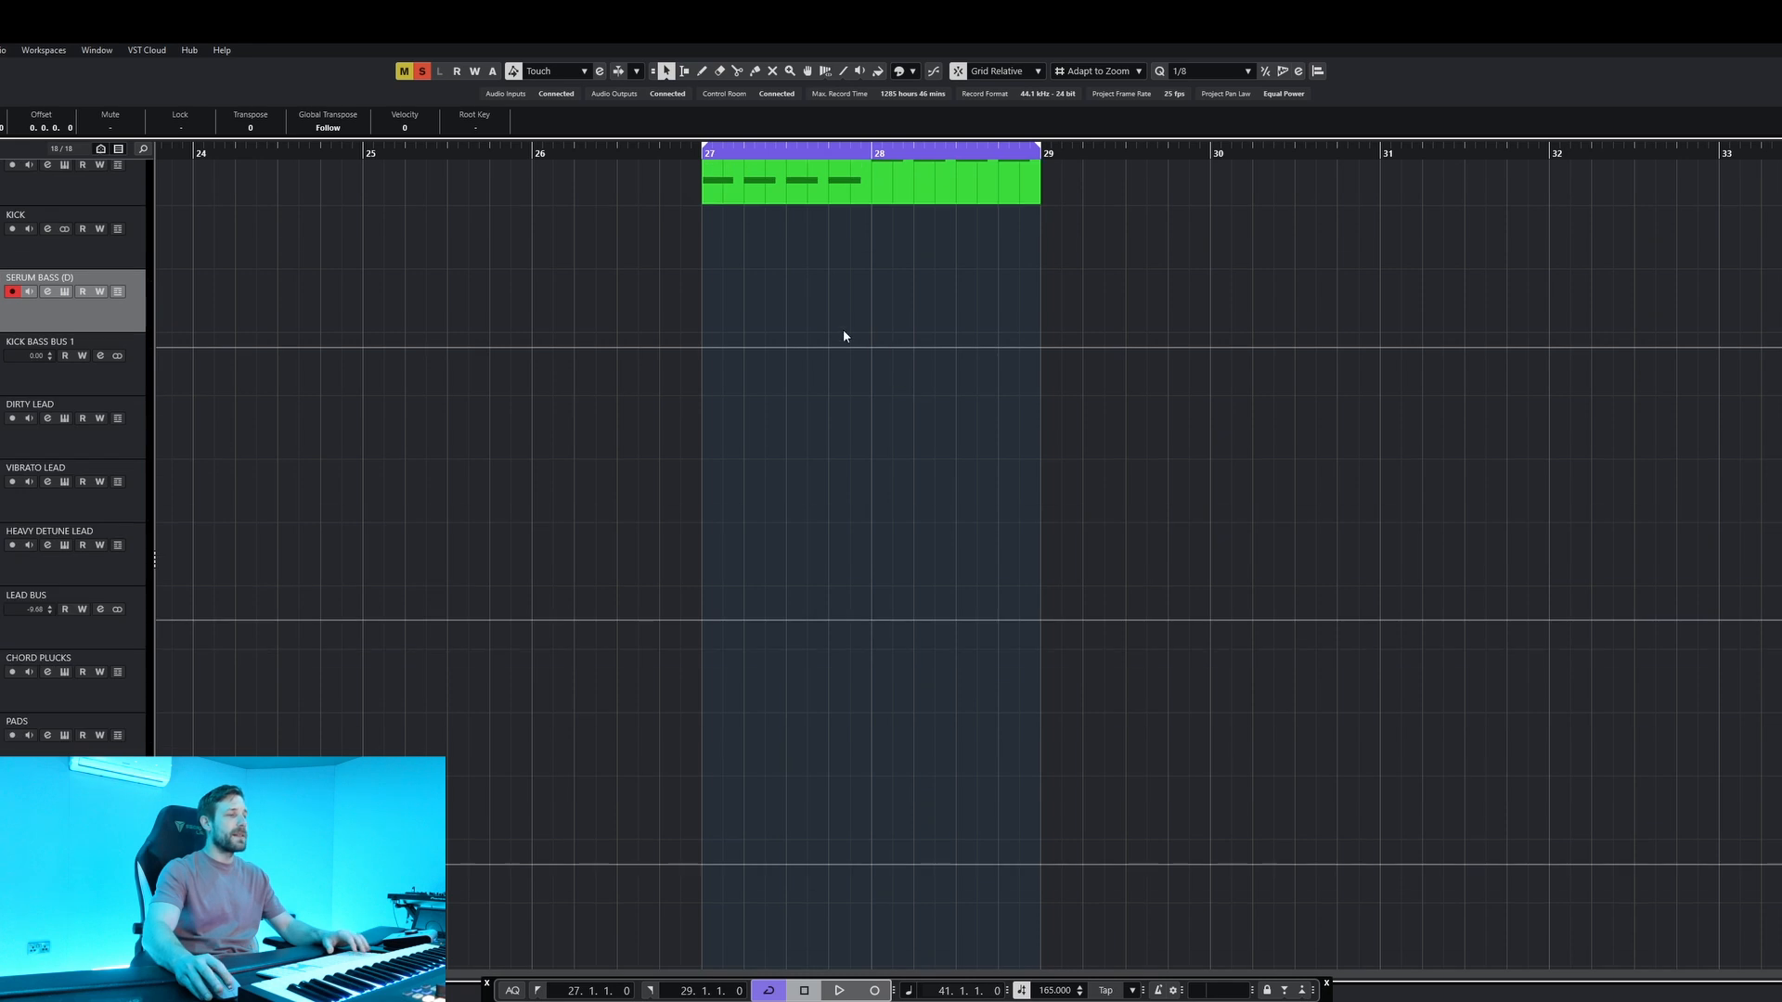
pyautogui.scroll(1, 841, 330)
pyautogui.click(40, 226)
pyautogui.hotkey('shift', 'h')
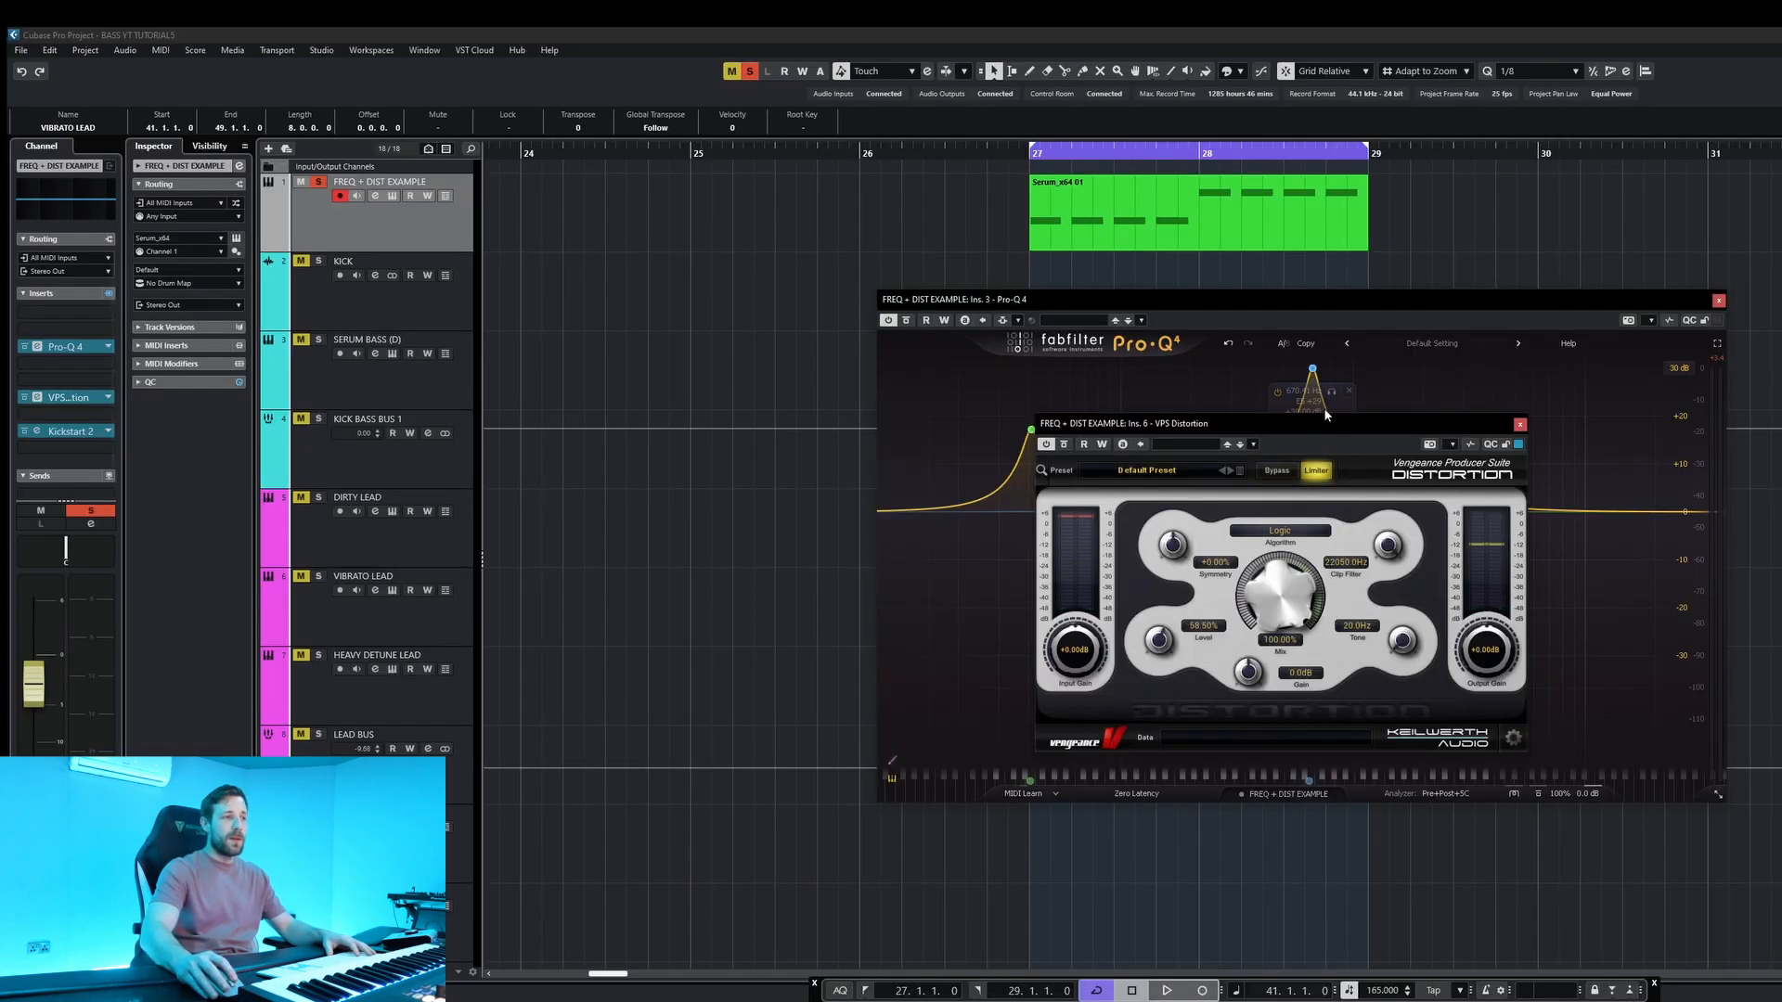
pyautogui.moveTo(1318, 421); pyautogui.dragTo(1187, 364)
pyautogui.moveTo(1257, 298); pyautogui.dragTo(1754, 298)
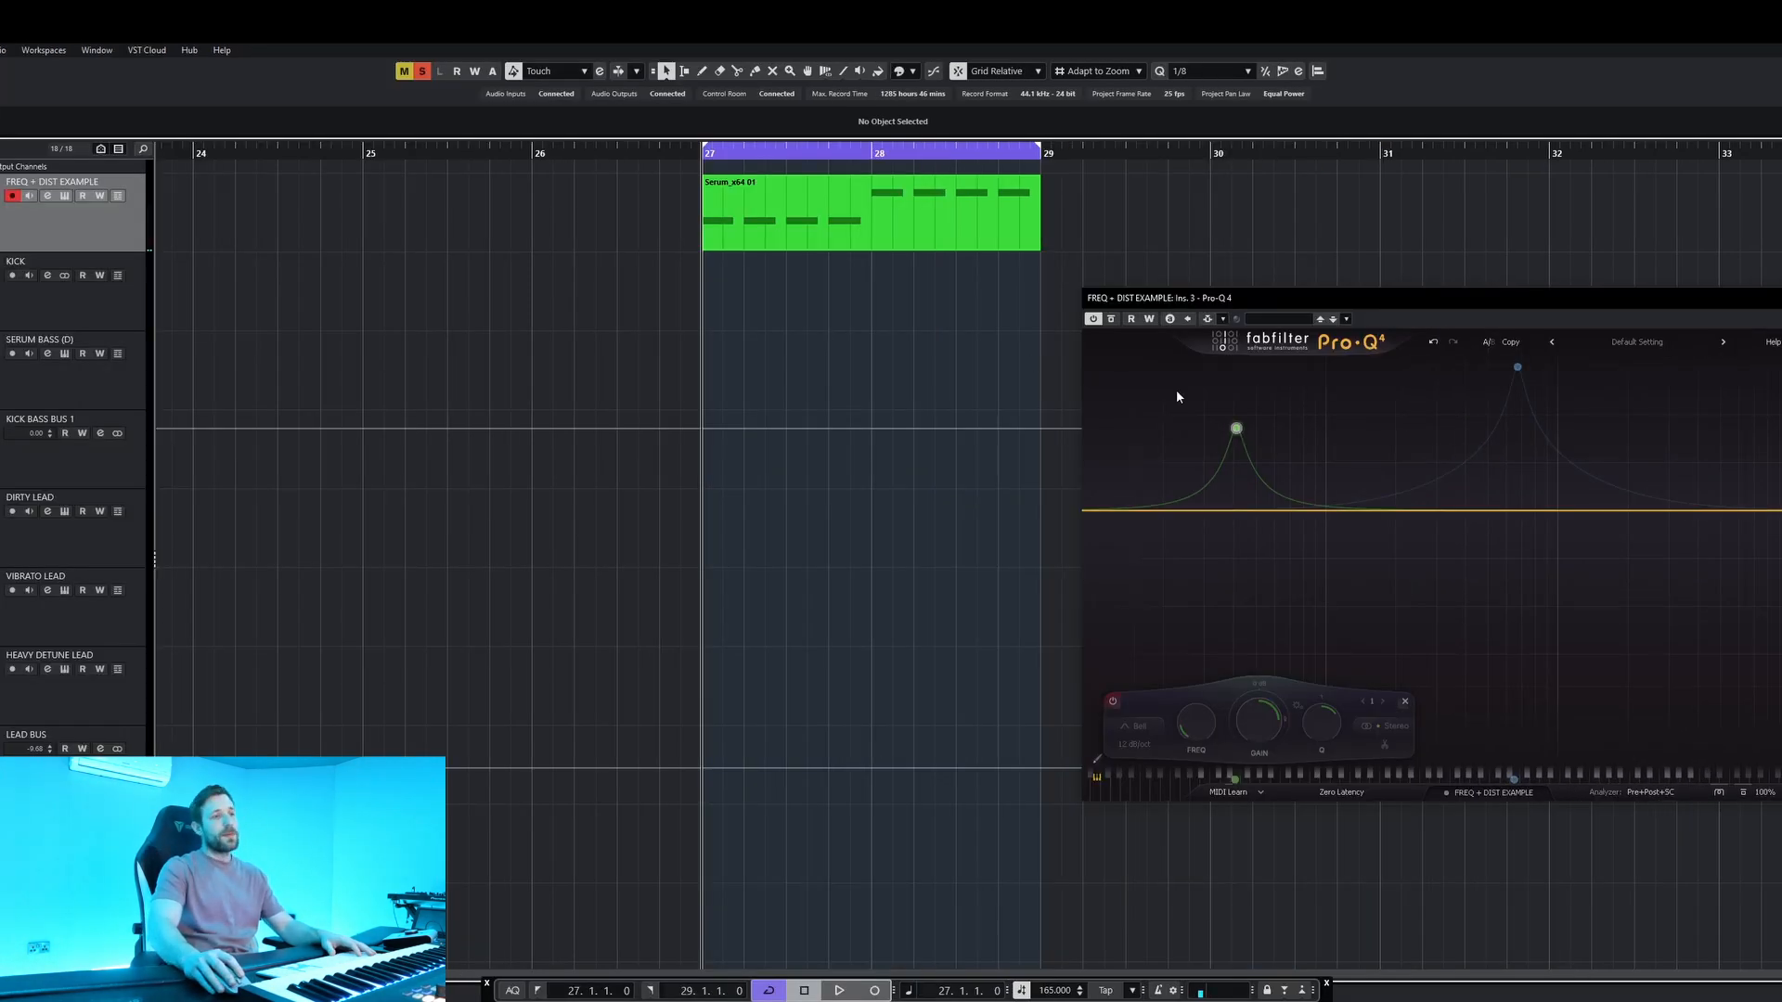
# Enable only the low 41 Hz boost band in Pro-Q 4 and play the example.
pyautogui.click(1178, 599)
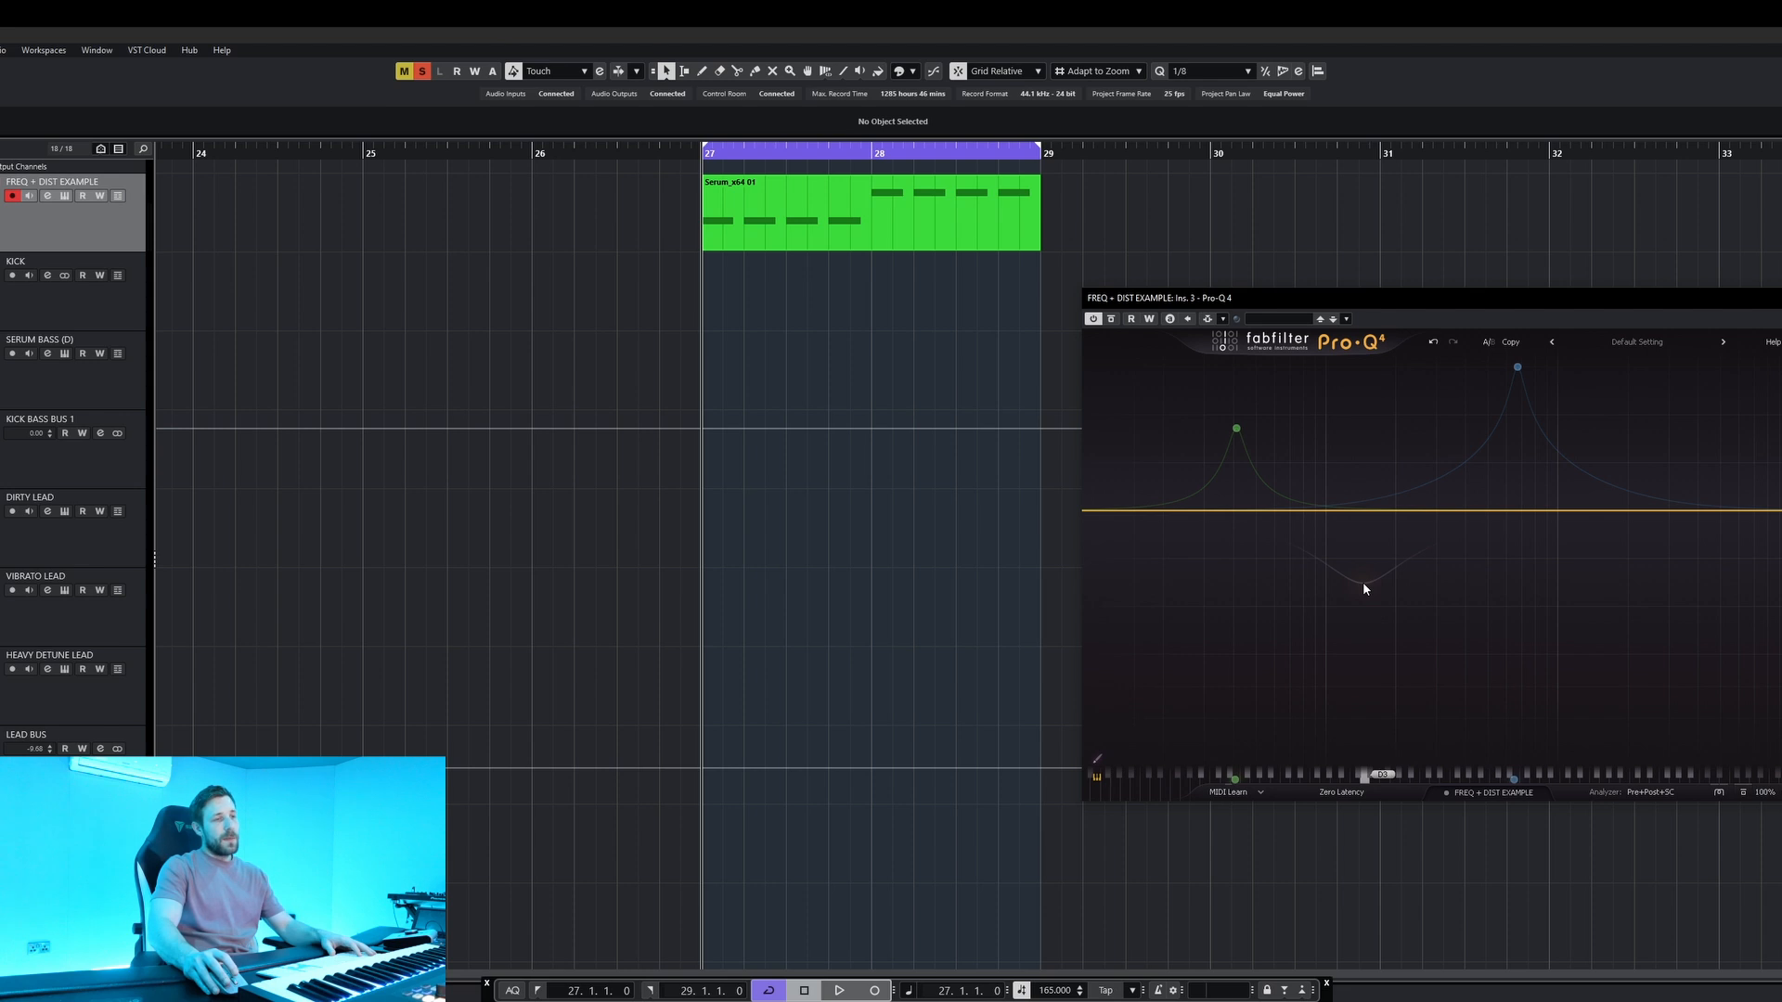
pyautogui.press('space')
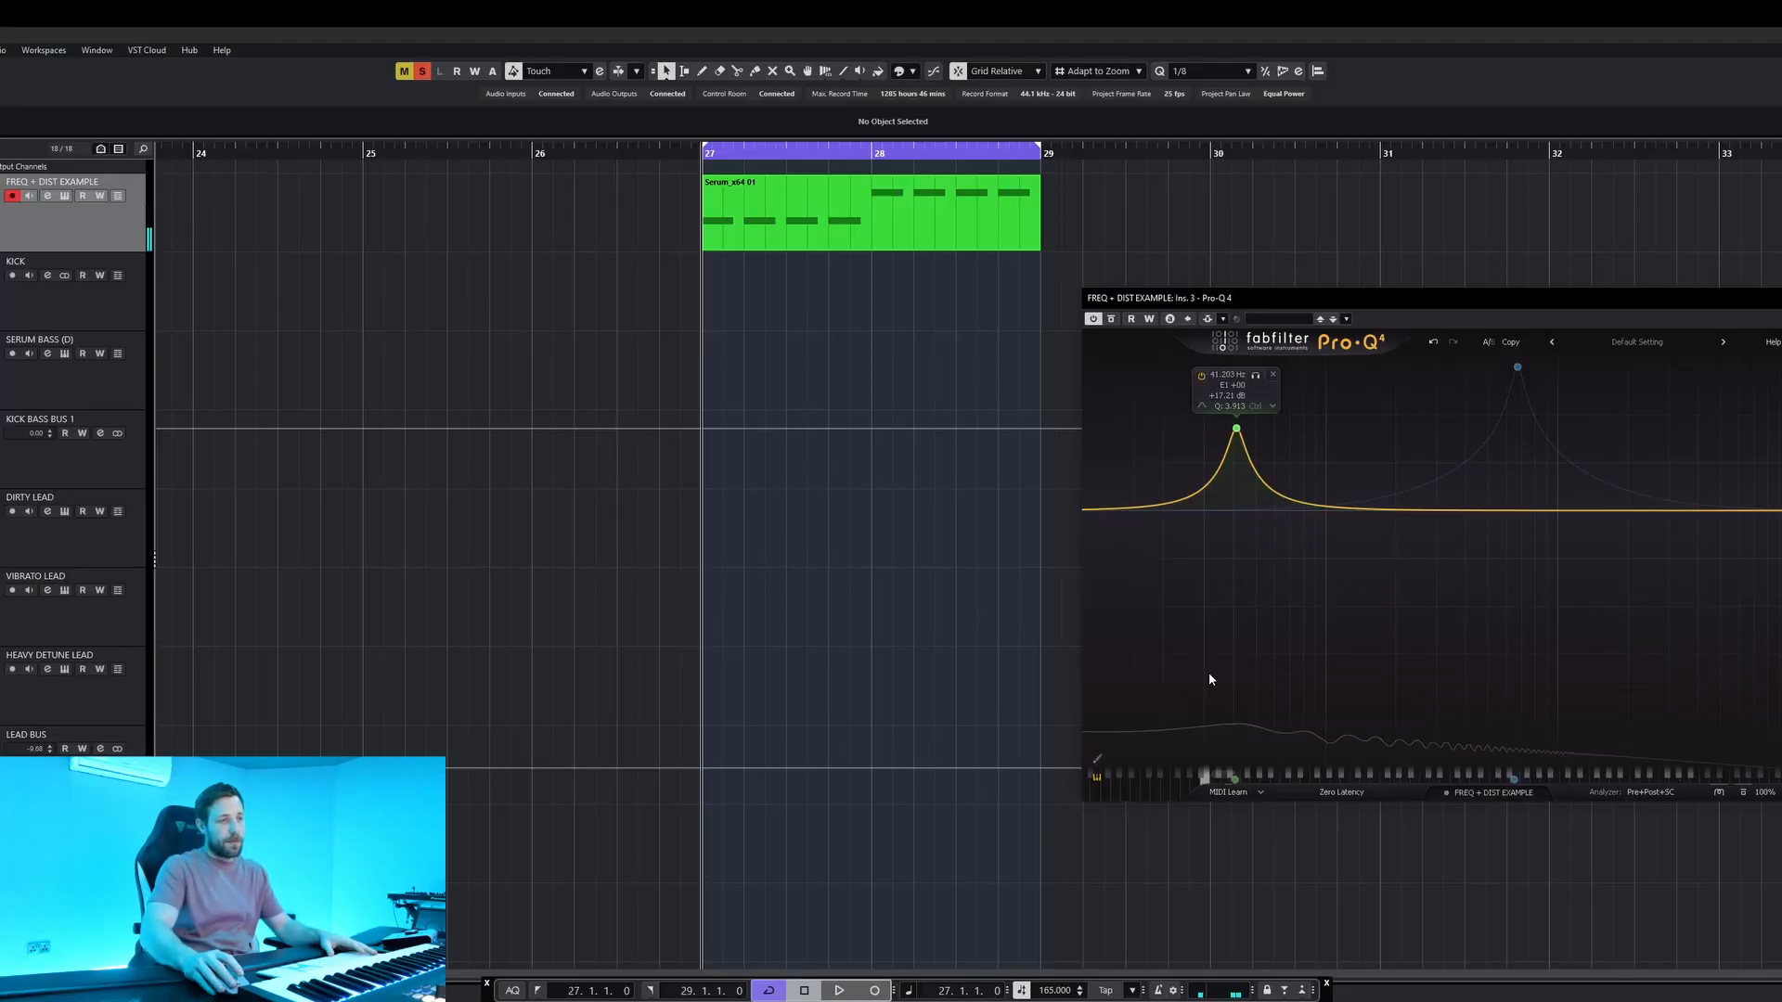
pyautogui.press('space')
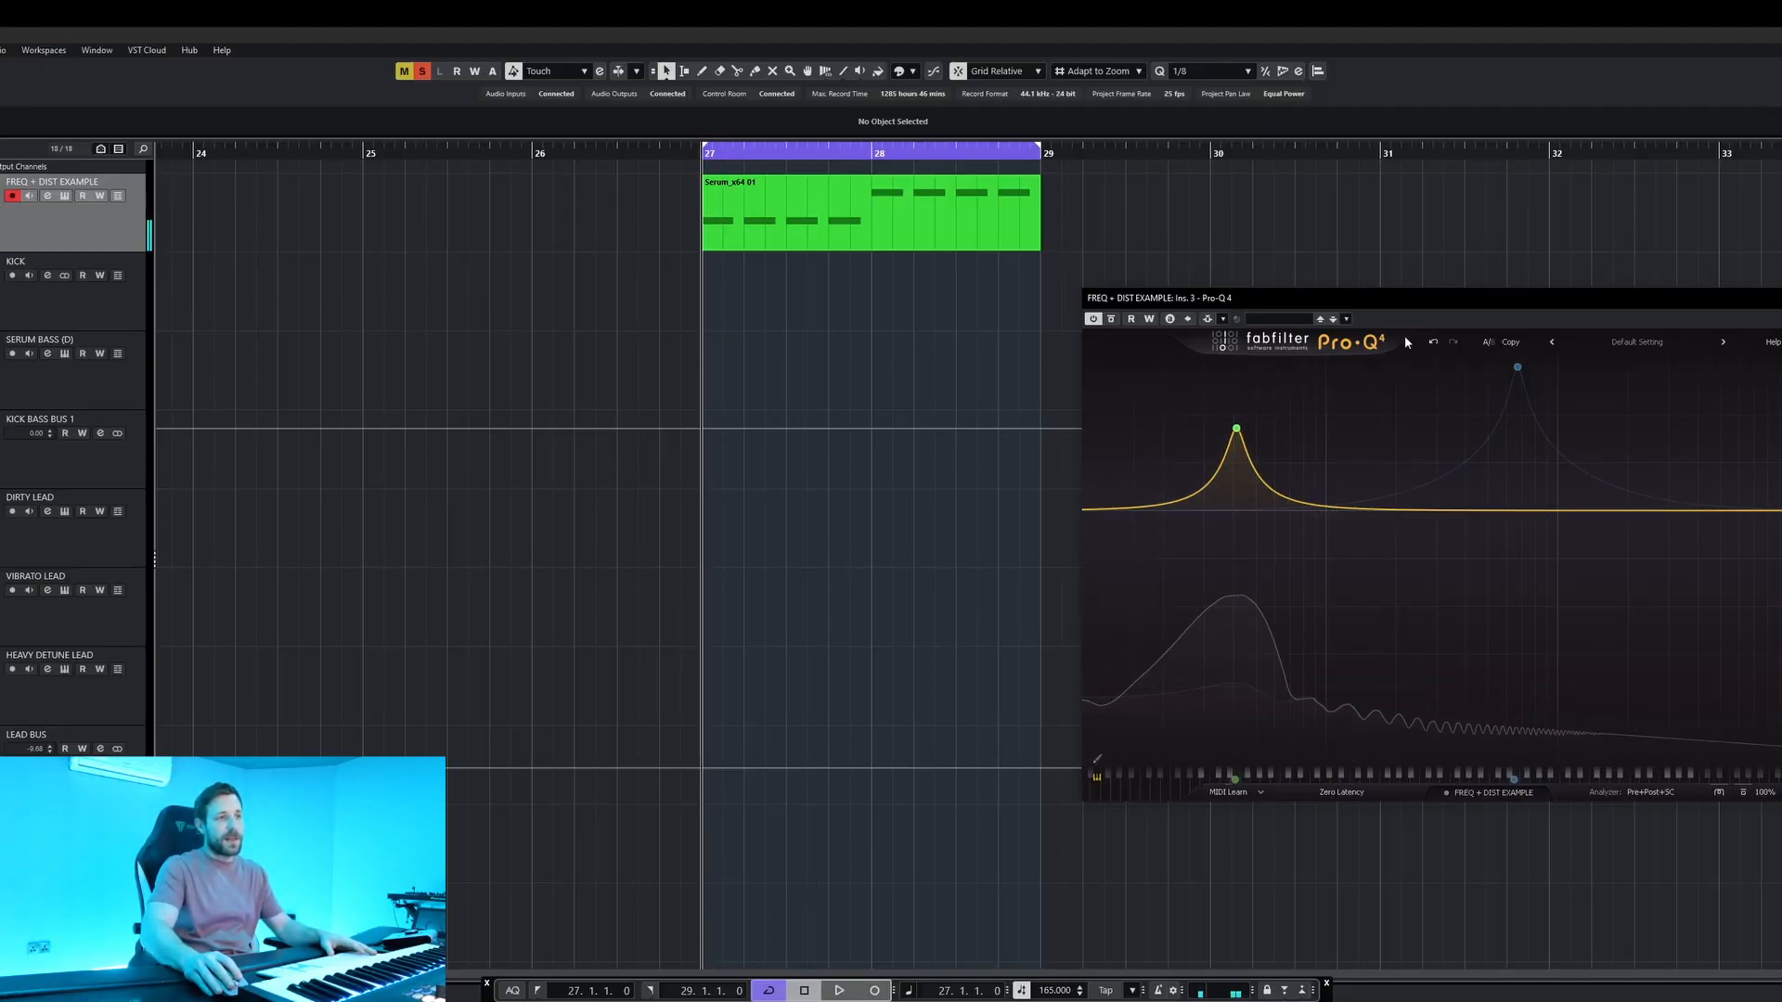
# Enable the 670 Hz boost band in Pro-Q 4 and play the example with the cycle range limited to bar 27.
pyautogui.moveTo(1507, 363)
pyautogui.click(1484, 393)
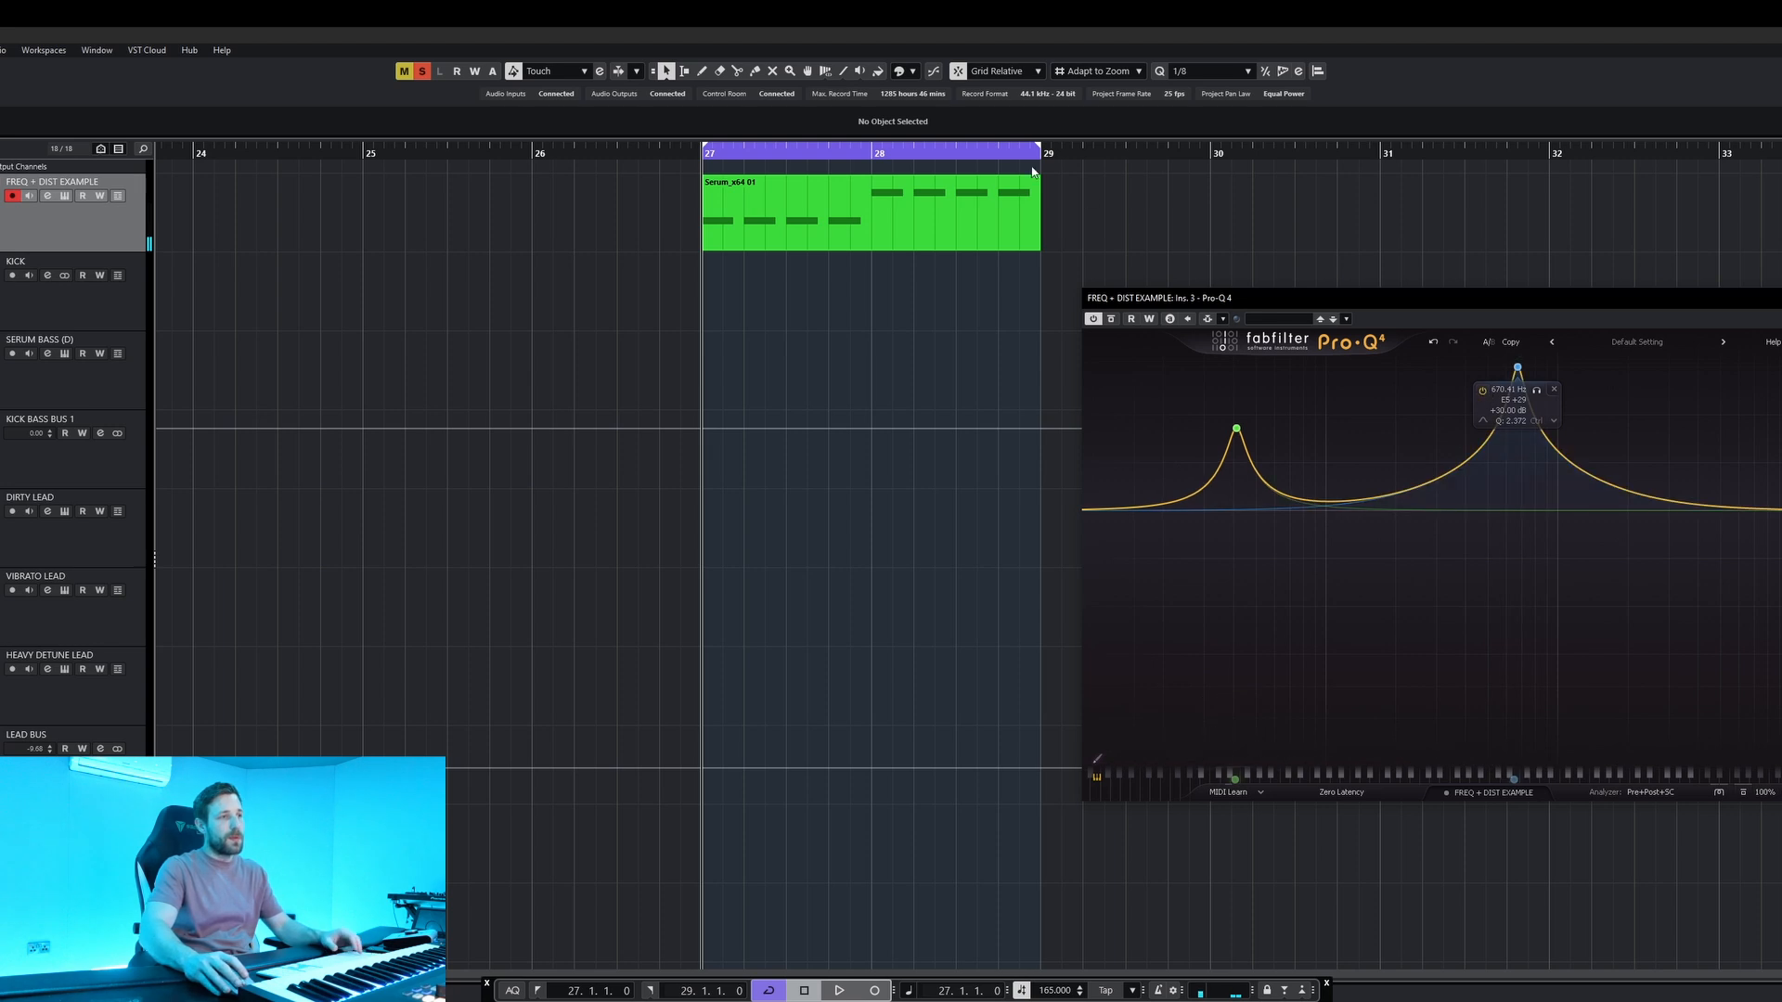
pyautogui.keyDown('alt'); pyautogui.click(895, 152); pyautogui.keyUp('alt')
pyautogui.press('space')
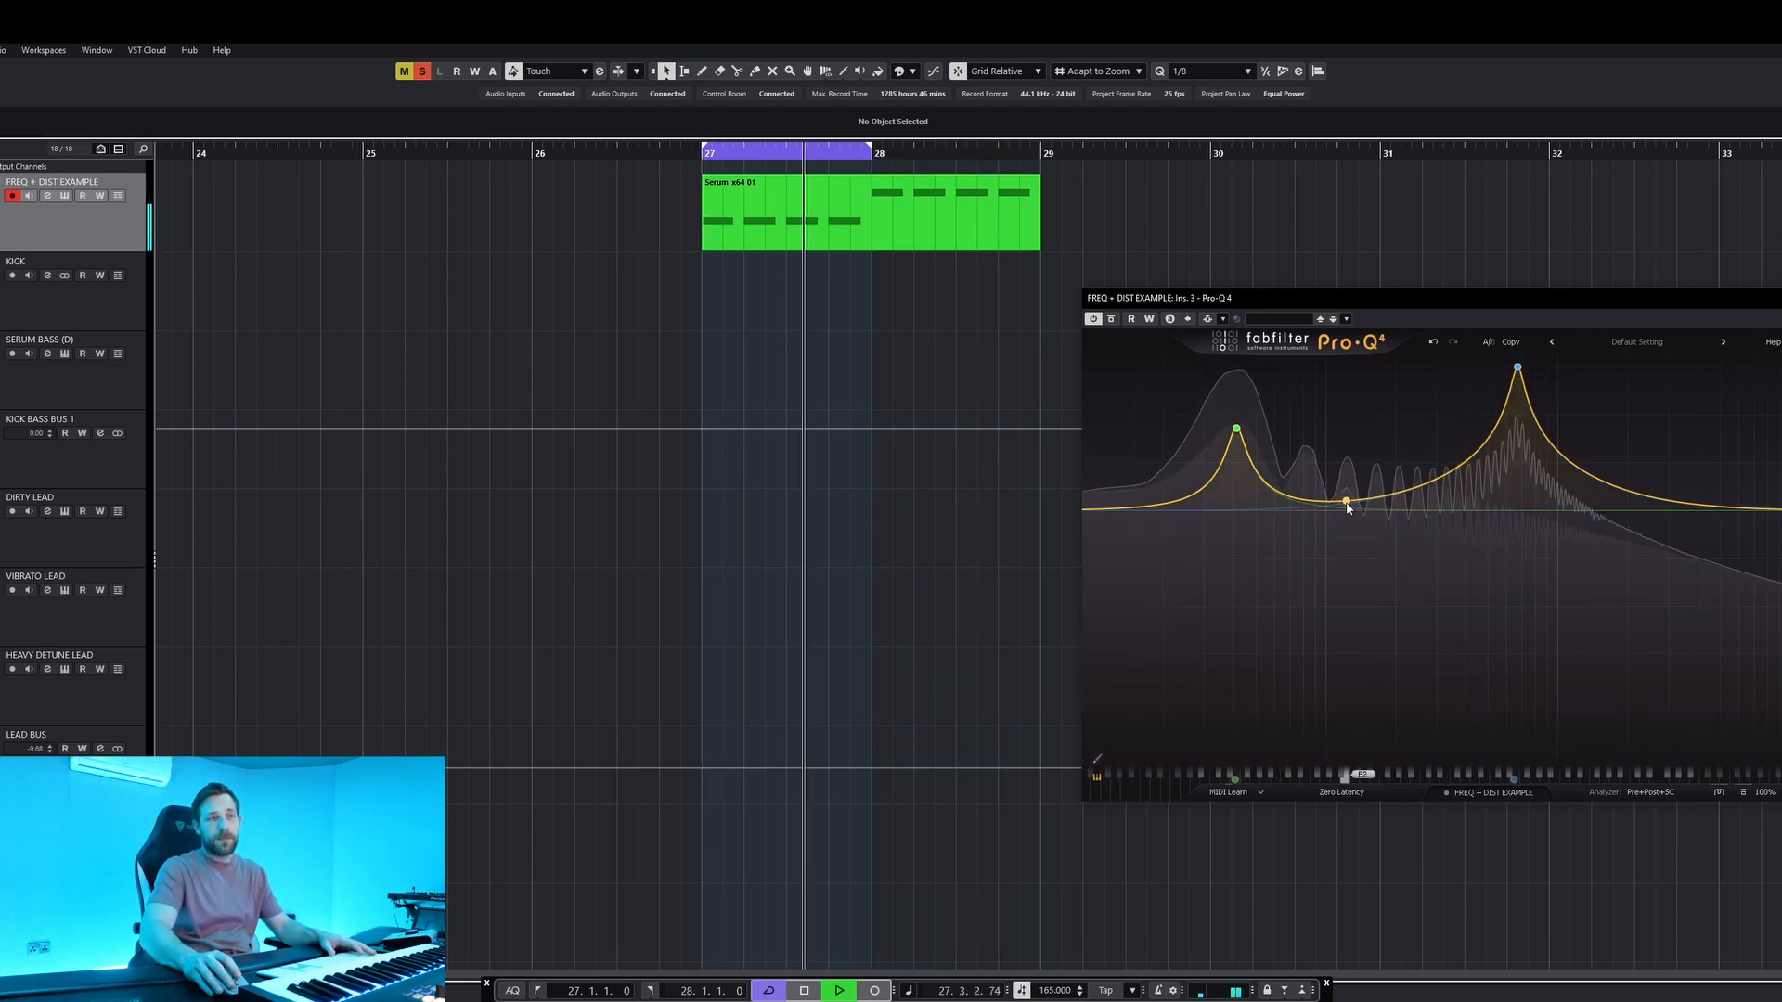
pyautogui.press('space')
# Extend the cycle range to bar 29 and play both notes of the example through the fixed EQ boosts.
pyautogui.keyDown('alt'); pyautogui.click(1044, 156); pyautogui.keyUp('alt')
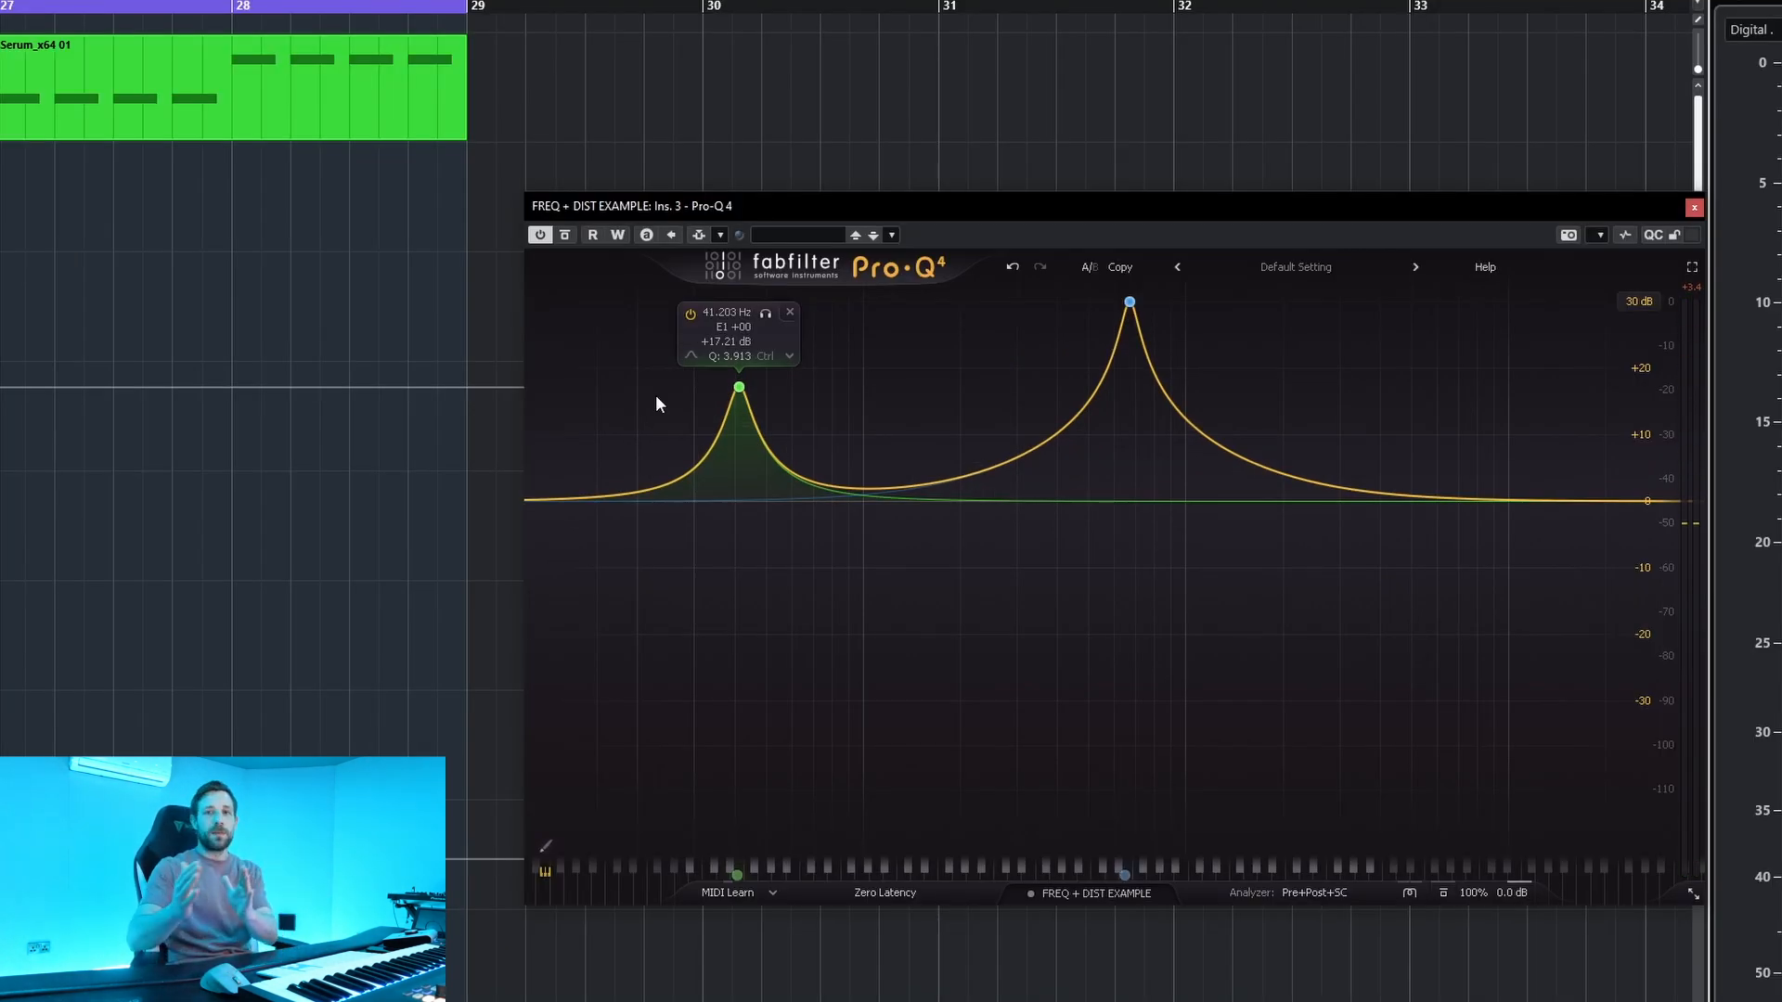
pyautogui.press('space')
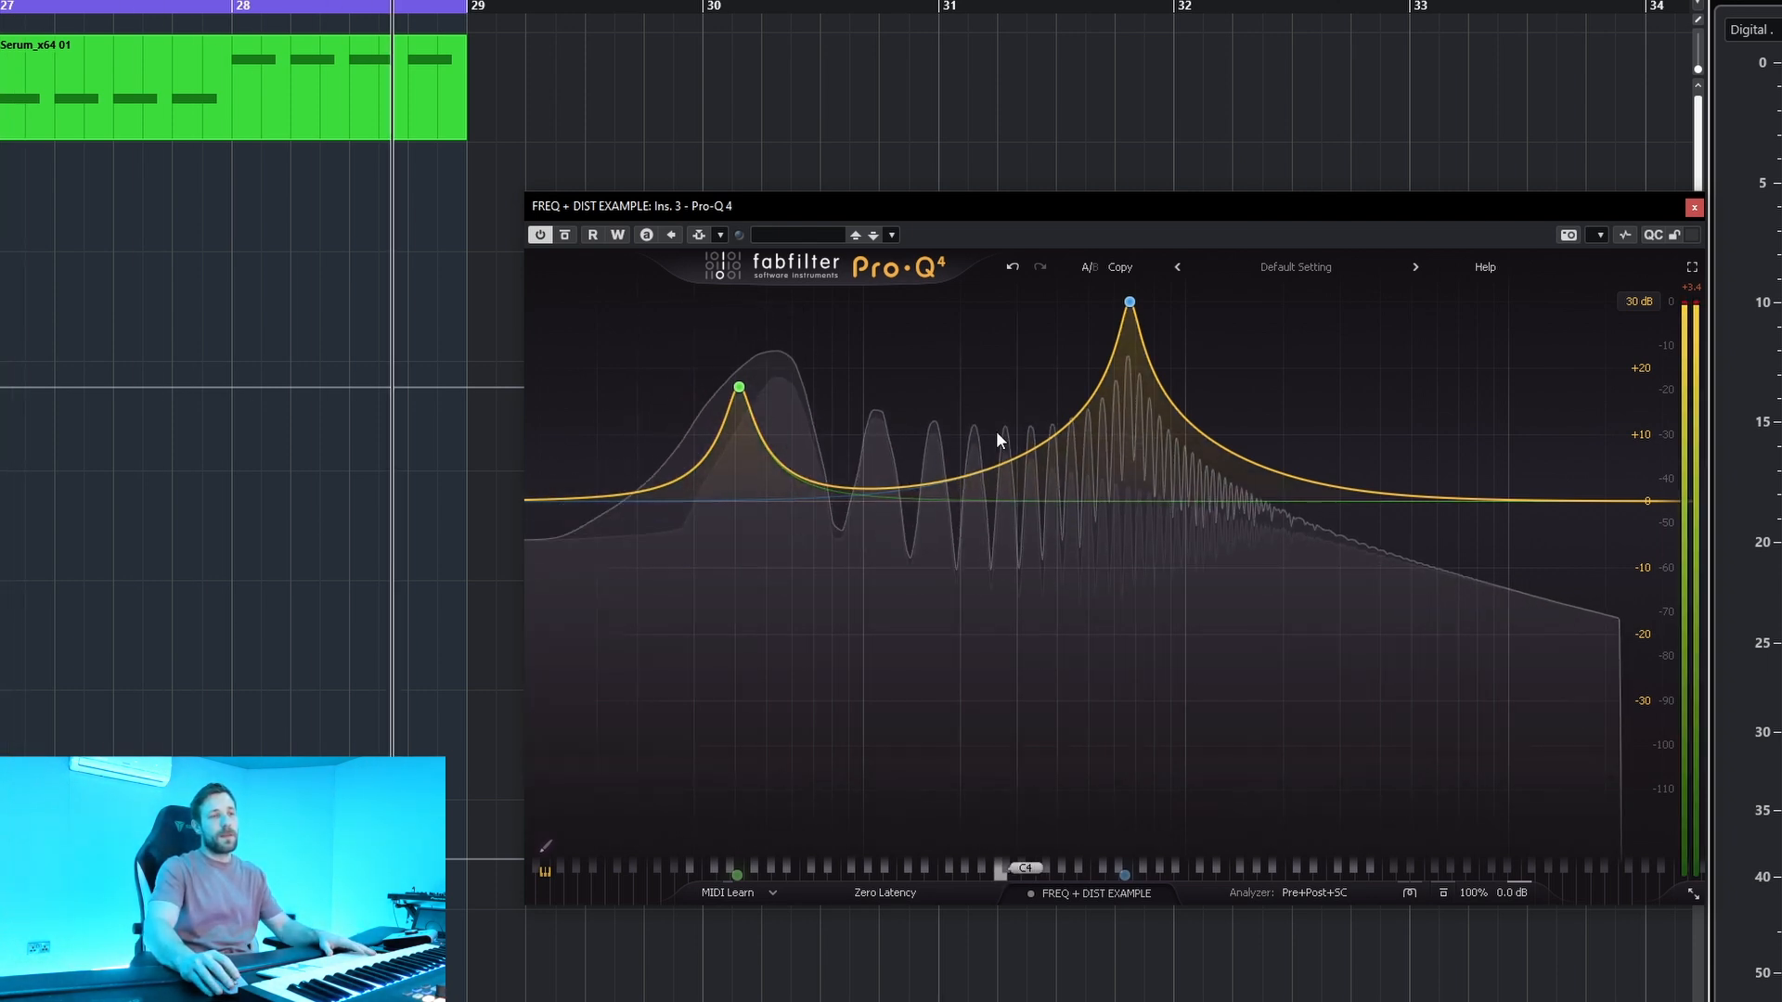
pyautogui.press('space')
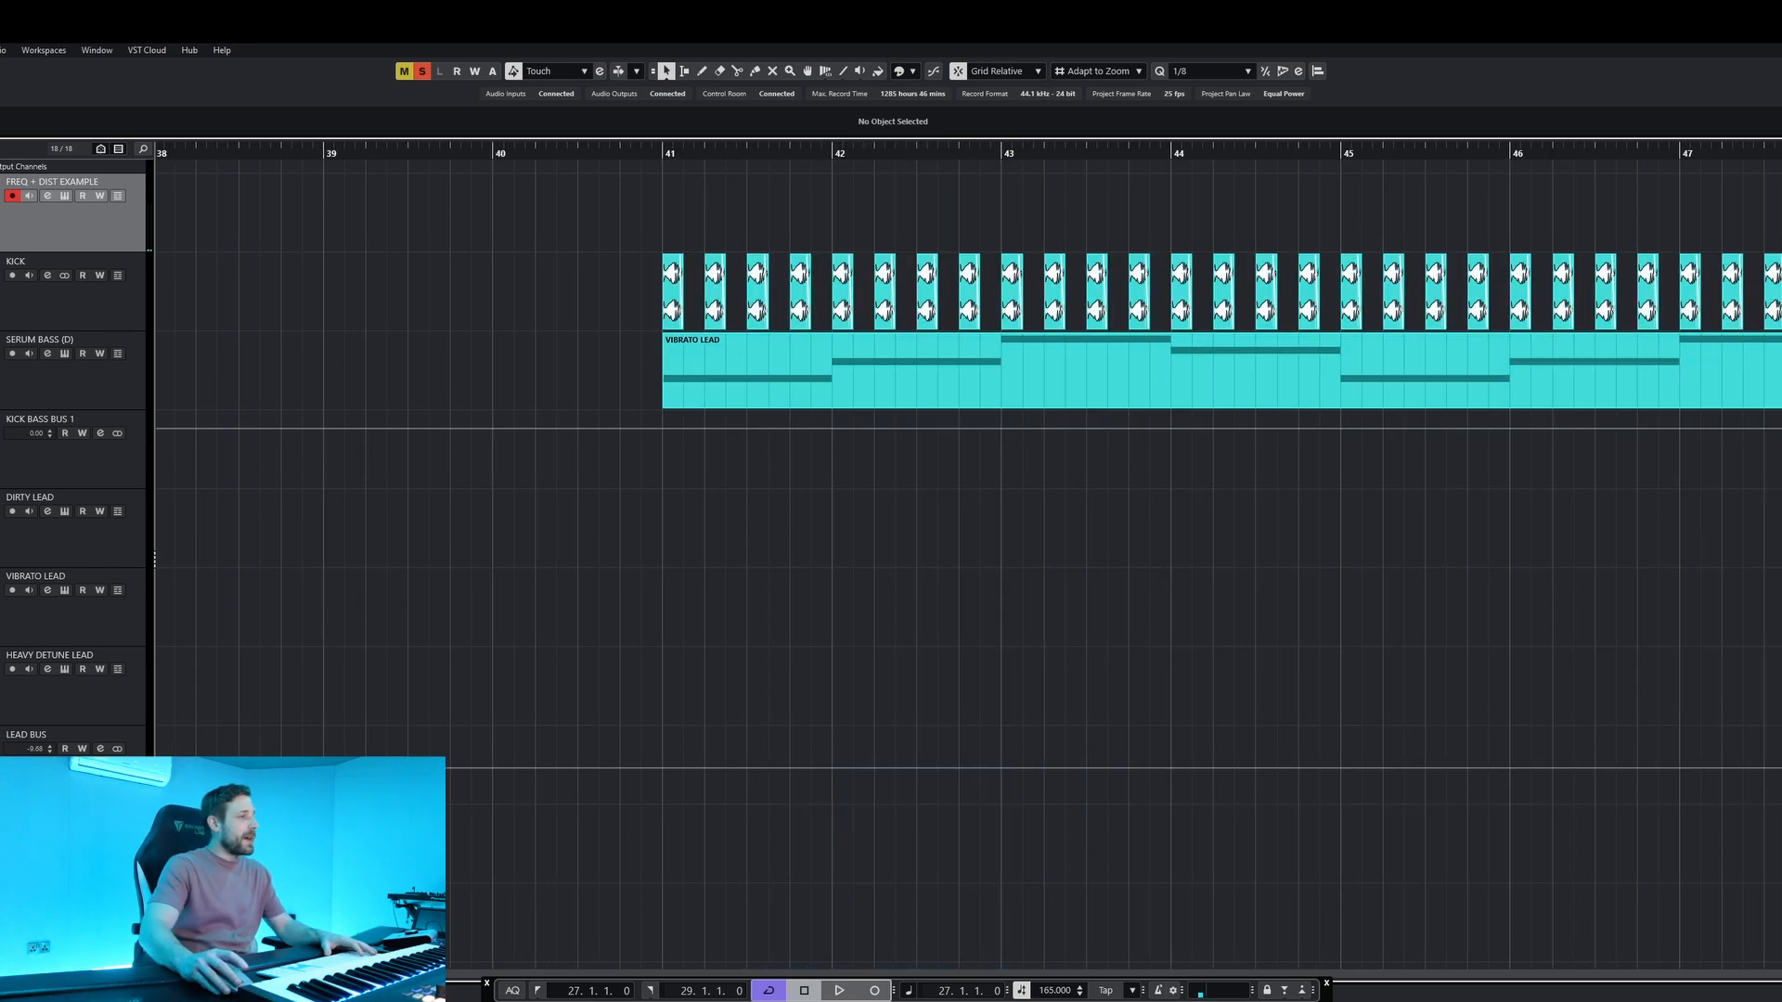
# Select the SERUM BASS track and set the cycle range to its VIBRATO LEAD part starting at bar 41 for playback.
pyautogui.click(65, 378)
pyautogui.click(670, 149)
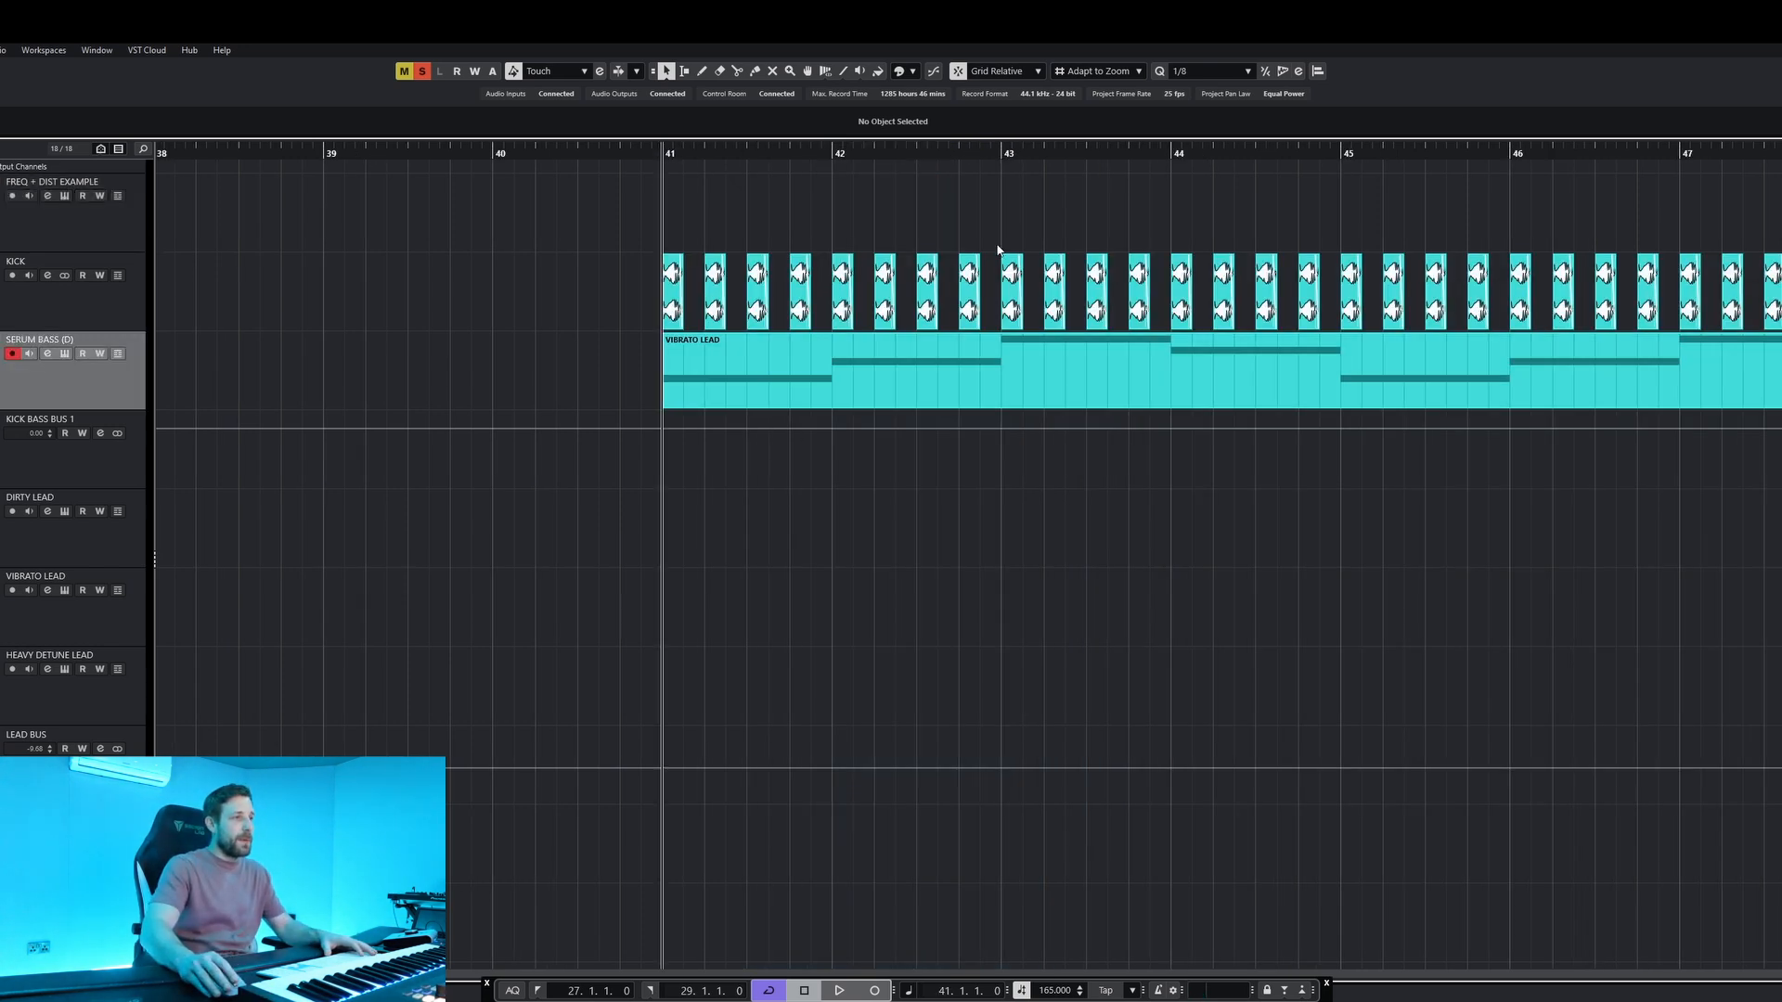
pyautogui.hscroll(3, 728, 286)
pyautogui.scroll(-3, 725, 288)
pyautogui.click(654, 358)
pyautogui.press('p')
pyautogui.press('space')
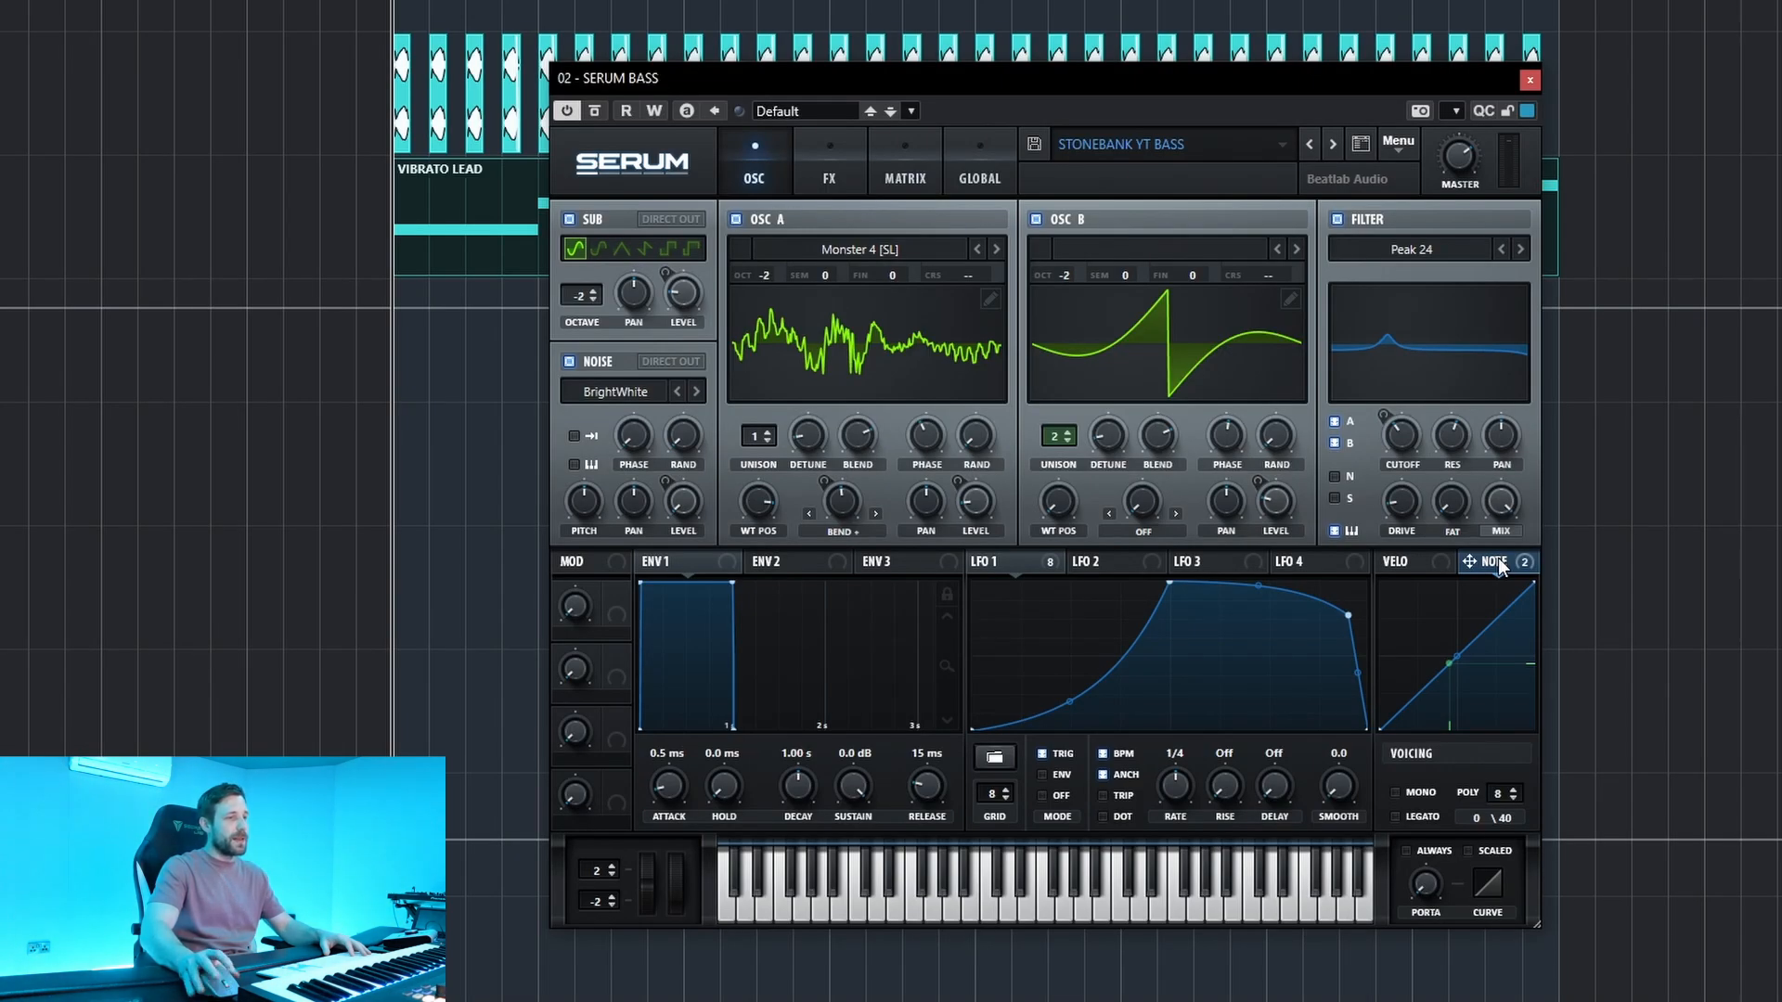
# Examine the bass patch's EQ and distortion settings alongside its oscillator, sub and noise settings in Serum.
pyautogui.click(818, 158)
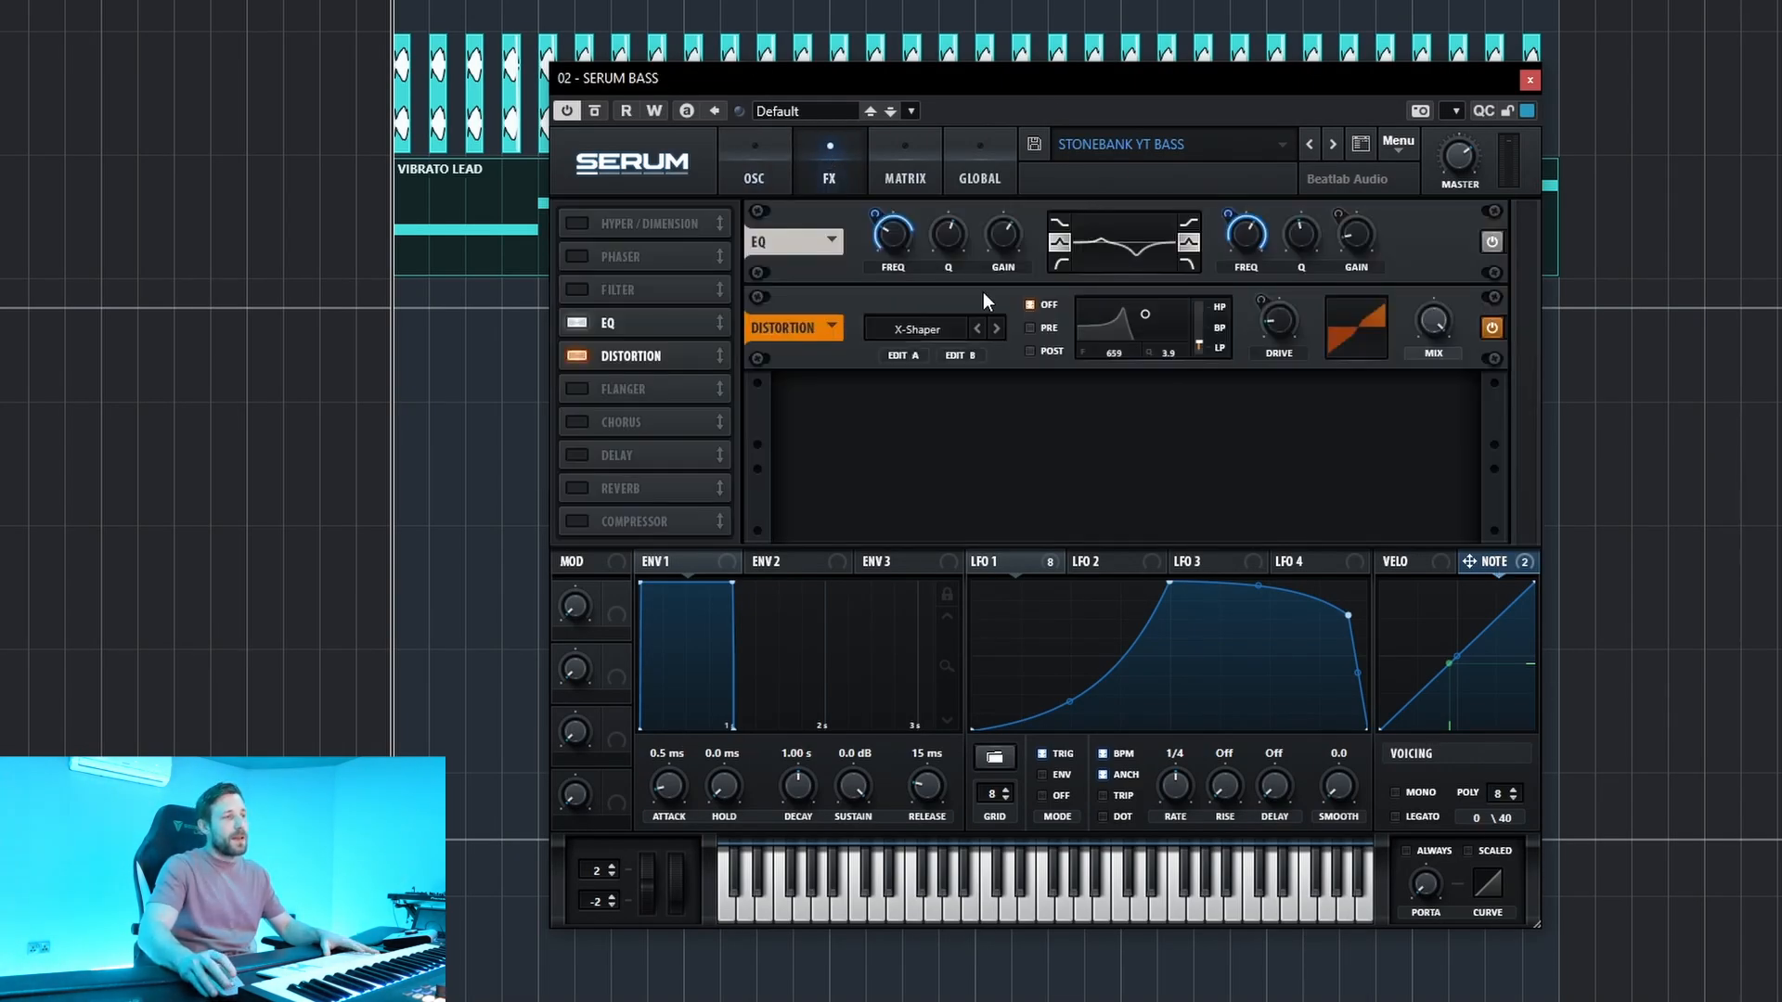
pyautogui.click(754, 179)
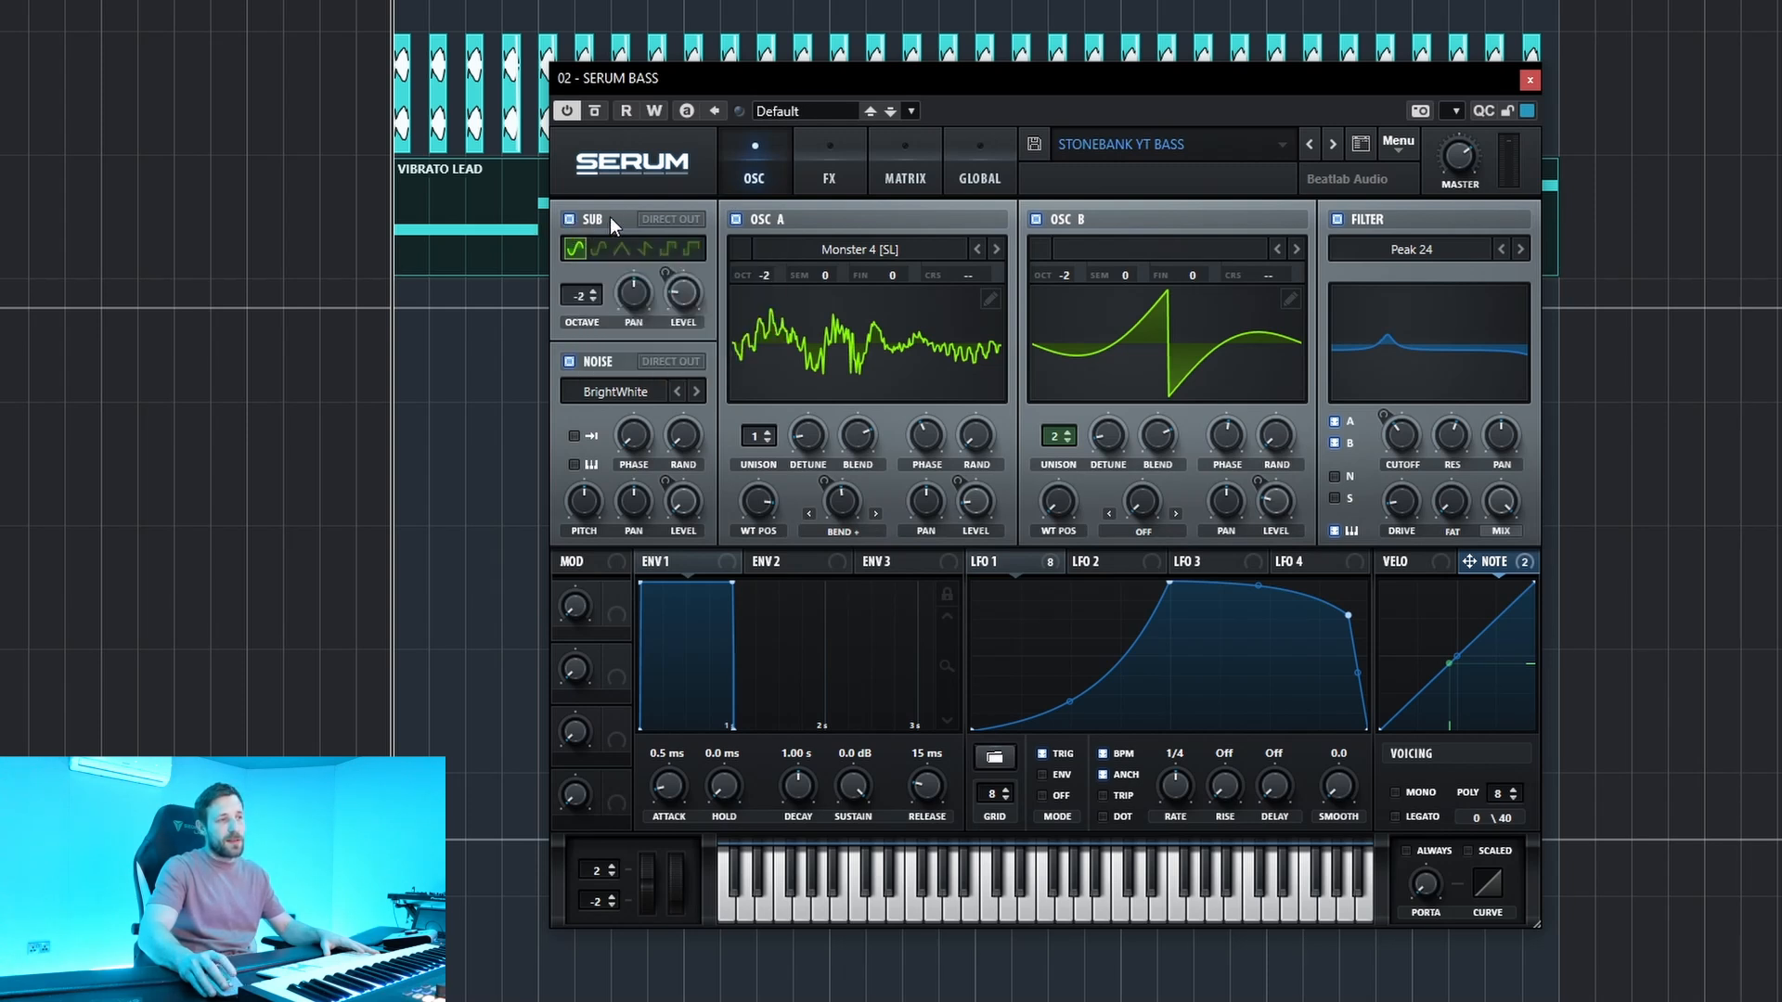
pyautogui.click(833, 185)
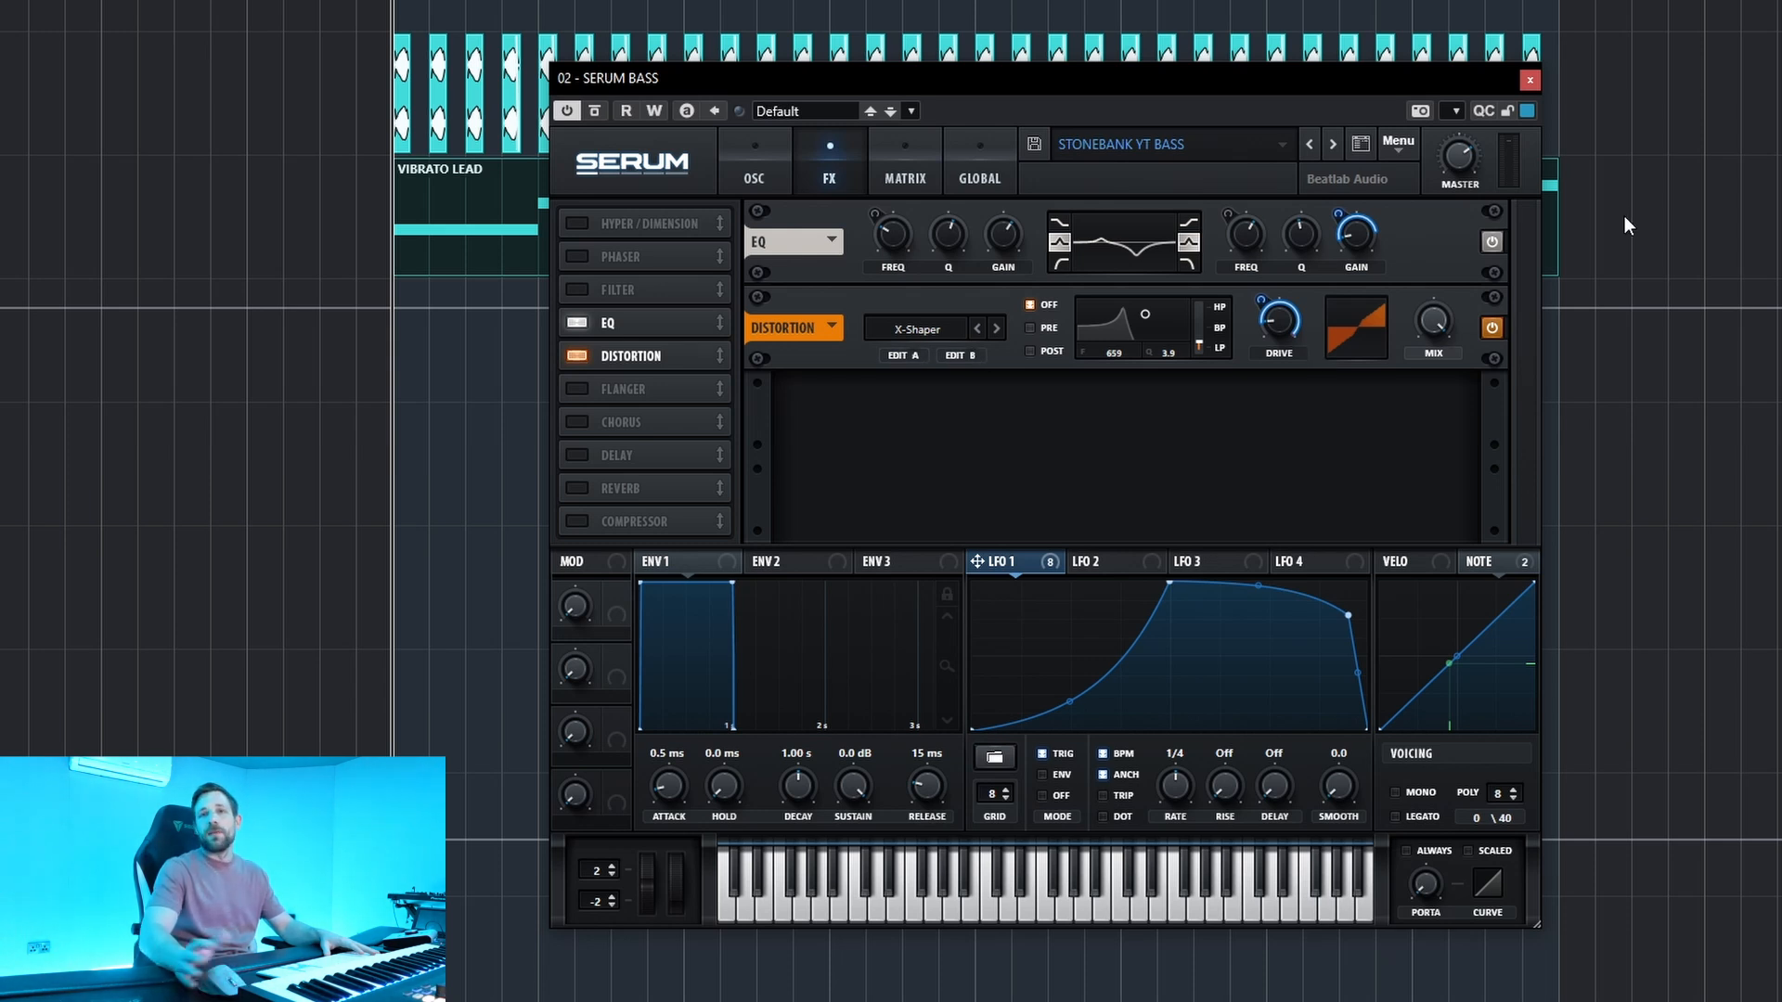
# Browse Serum's distortion types, keep X-Shaper, and open its Shaper A curve editor.
pyautogui.click(917, 329)
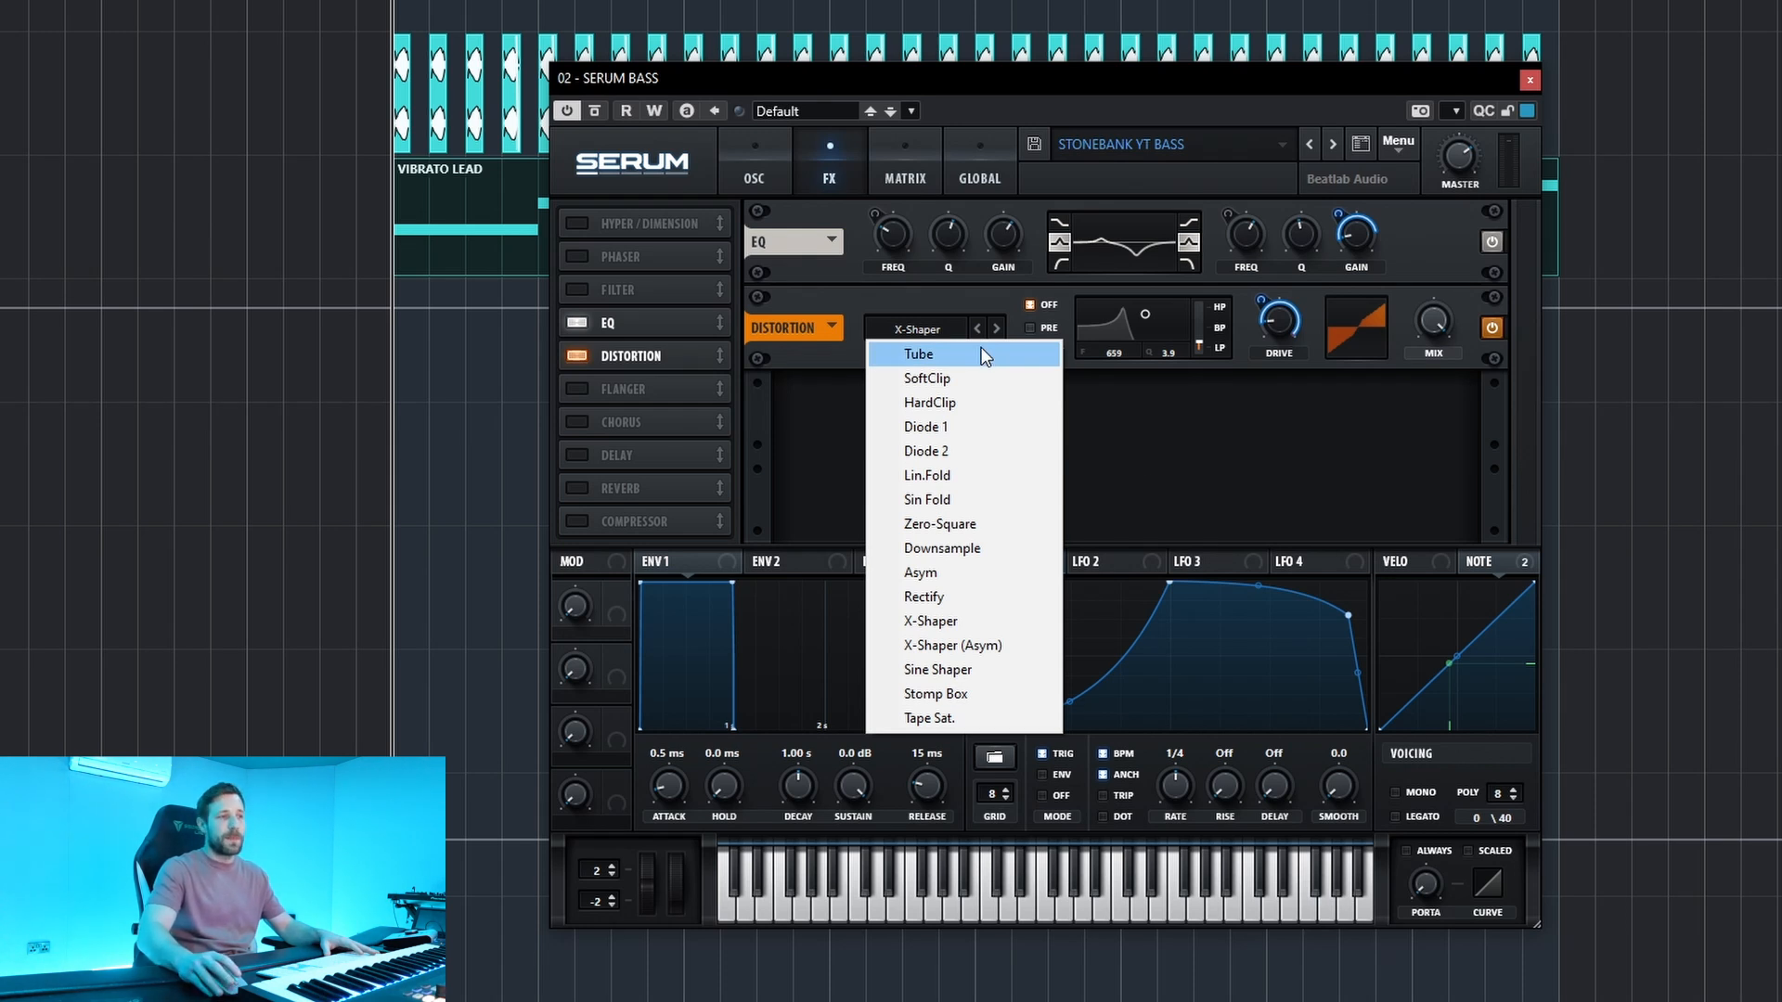
pyautogui.click(1199, 443)
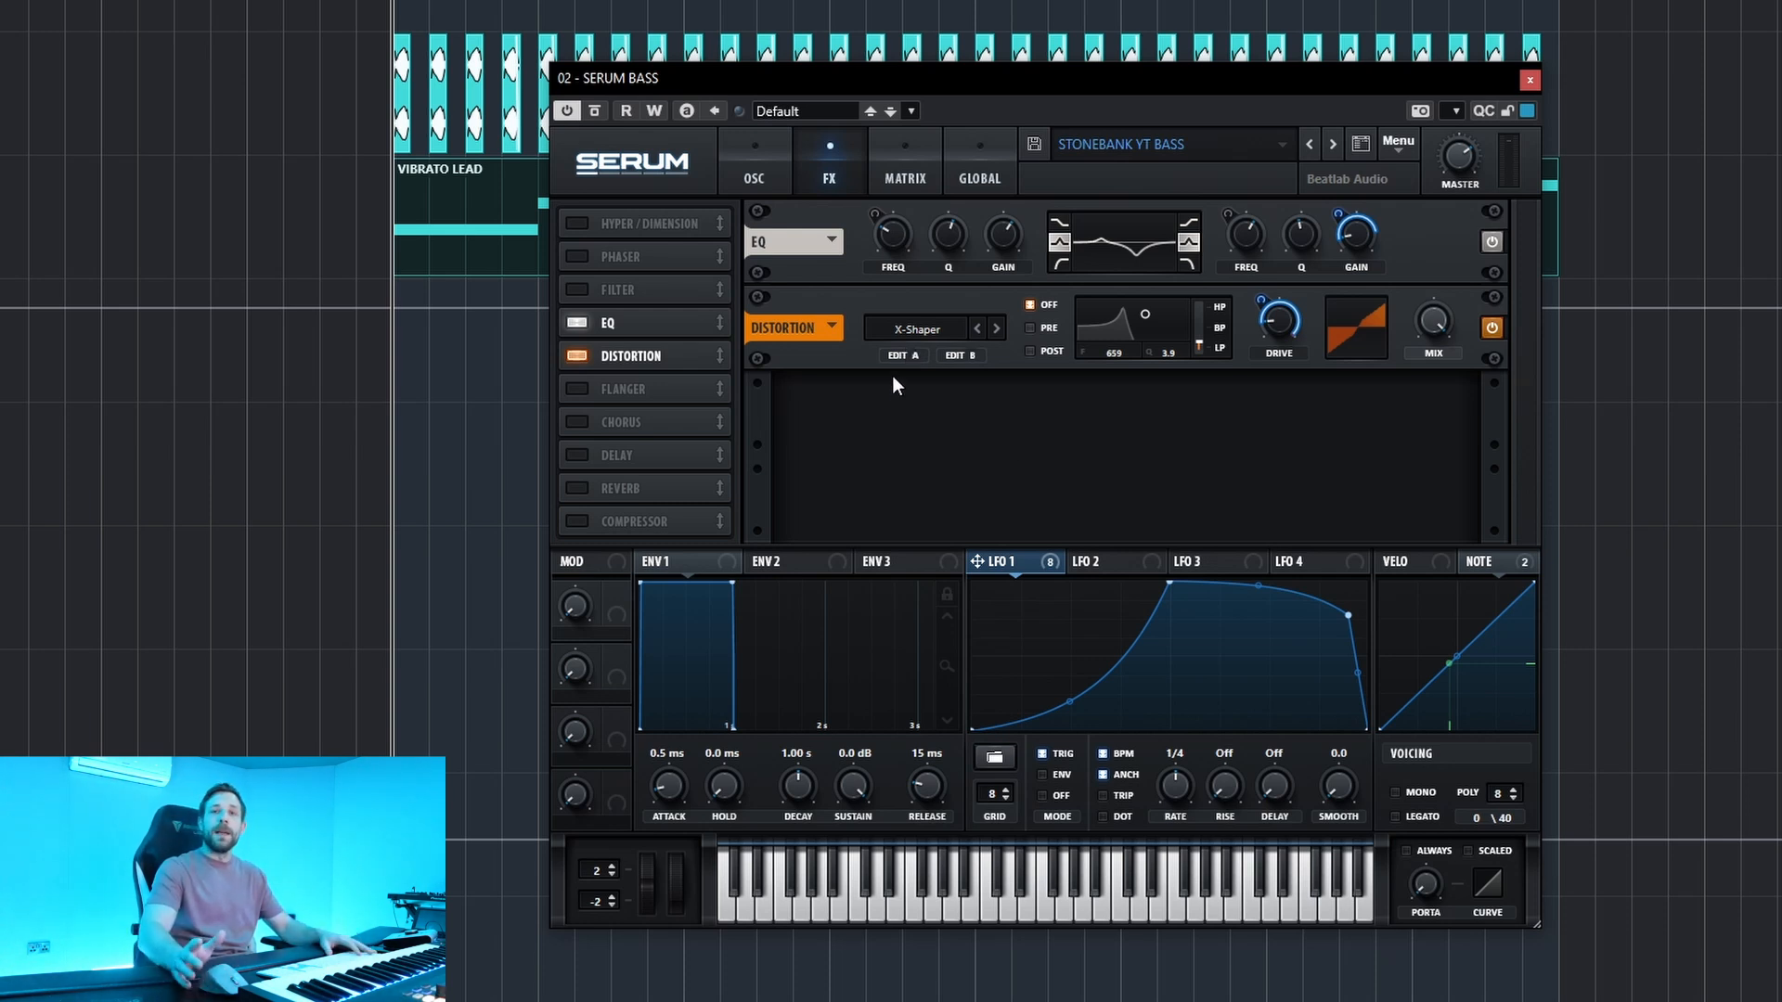
pyautogui.moveTo(1277, 323)
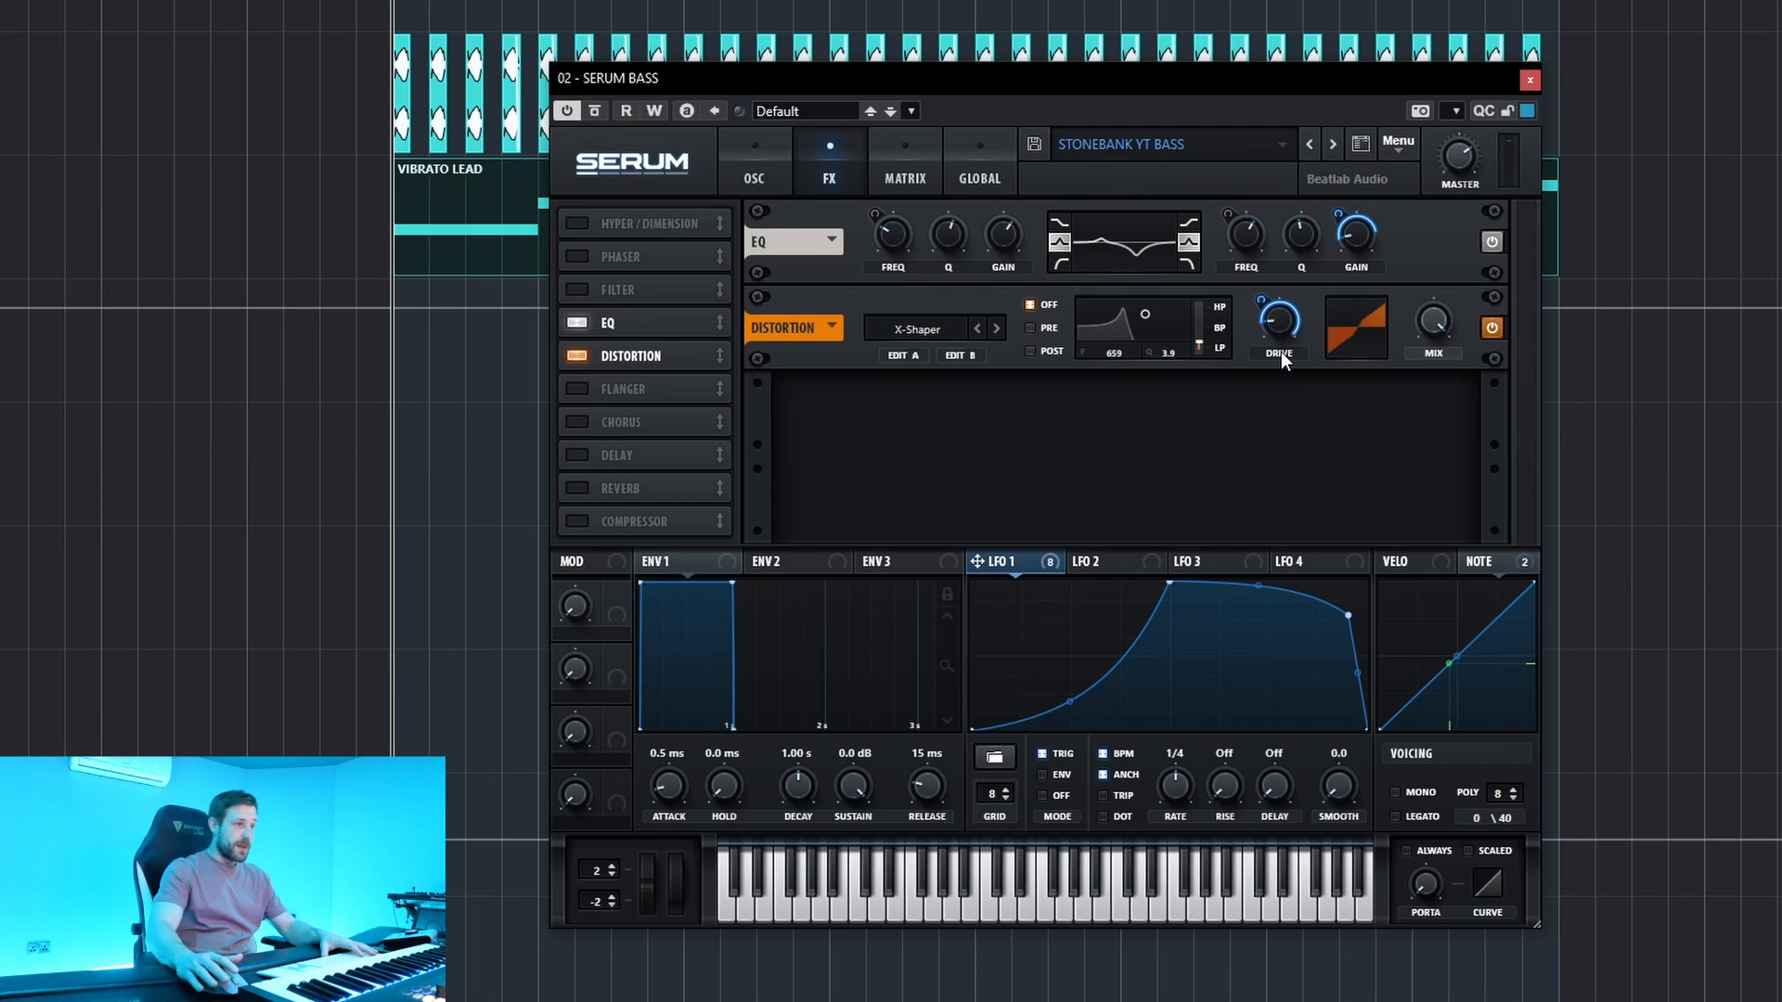
pyautogui.click(906, 353)
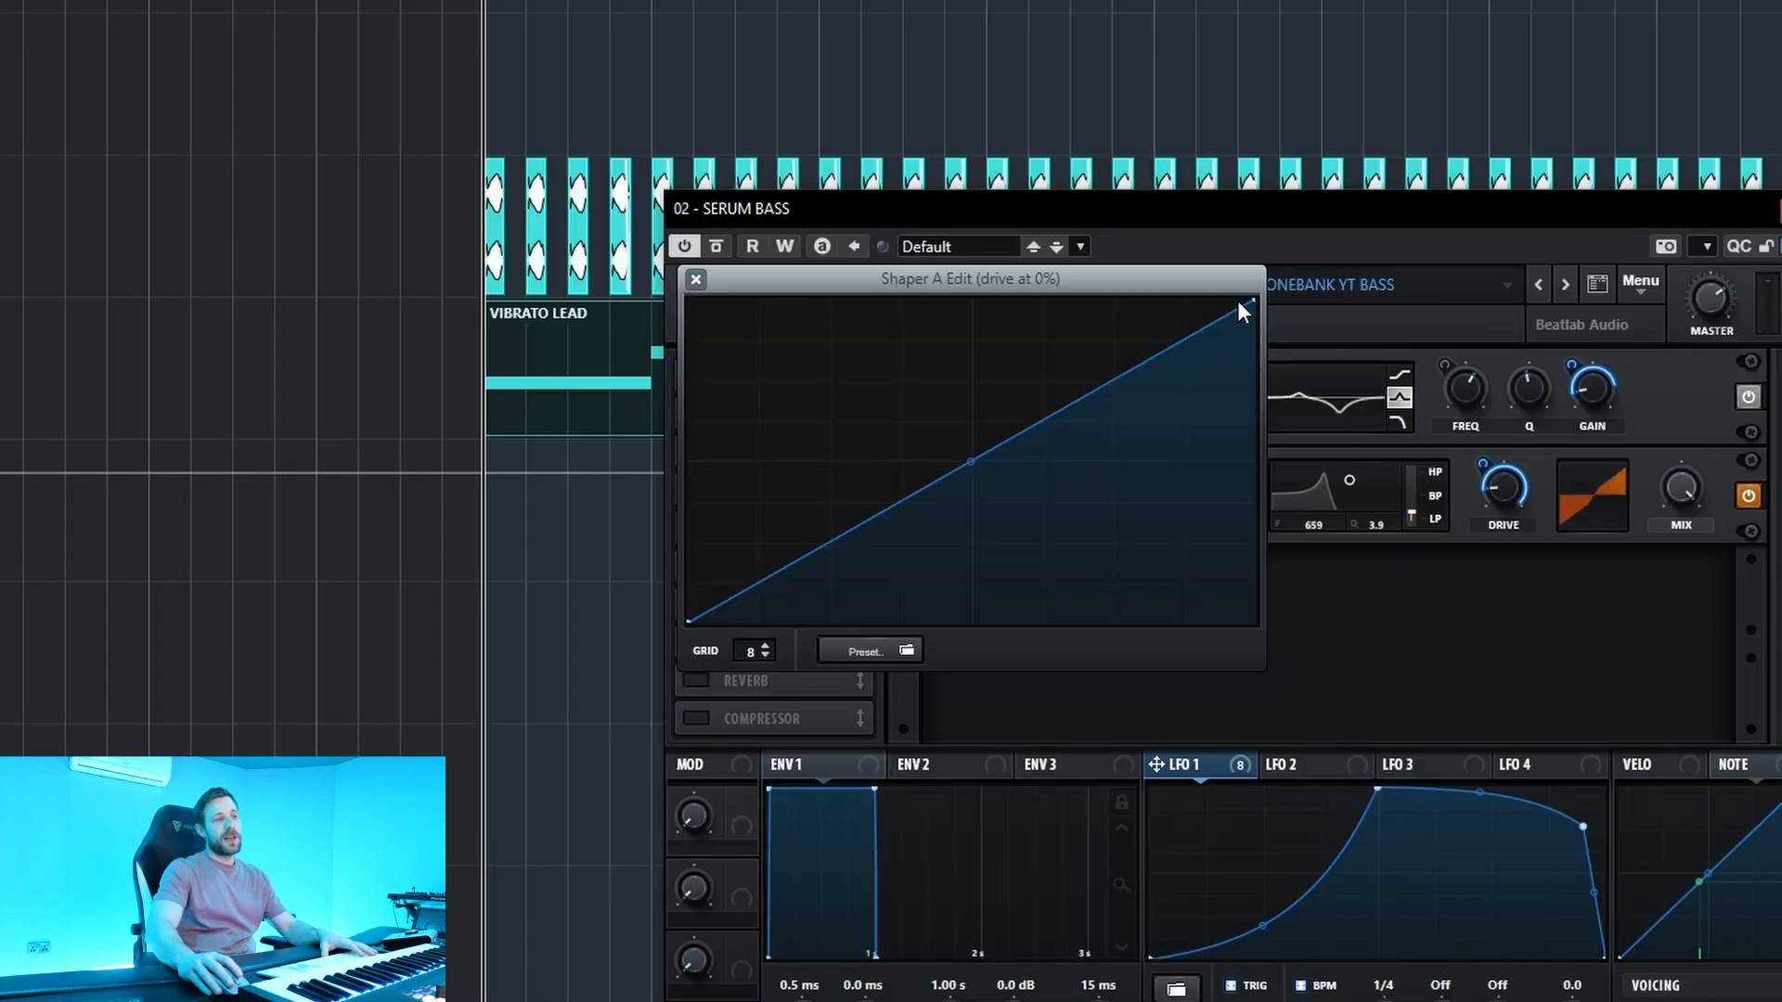
# Close the Shaper A editor and inspect X-Shaper's Shaper B curve before closing it too.
pyautogui.click(696, 279)
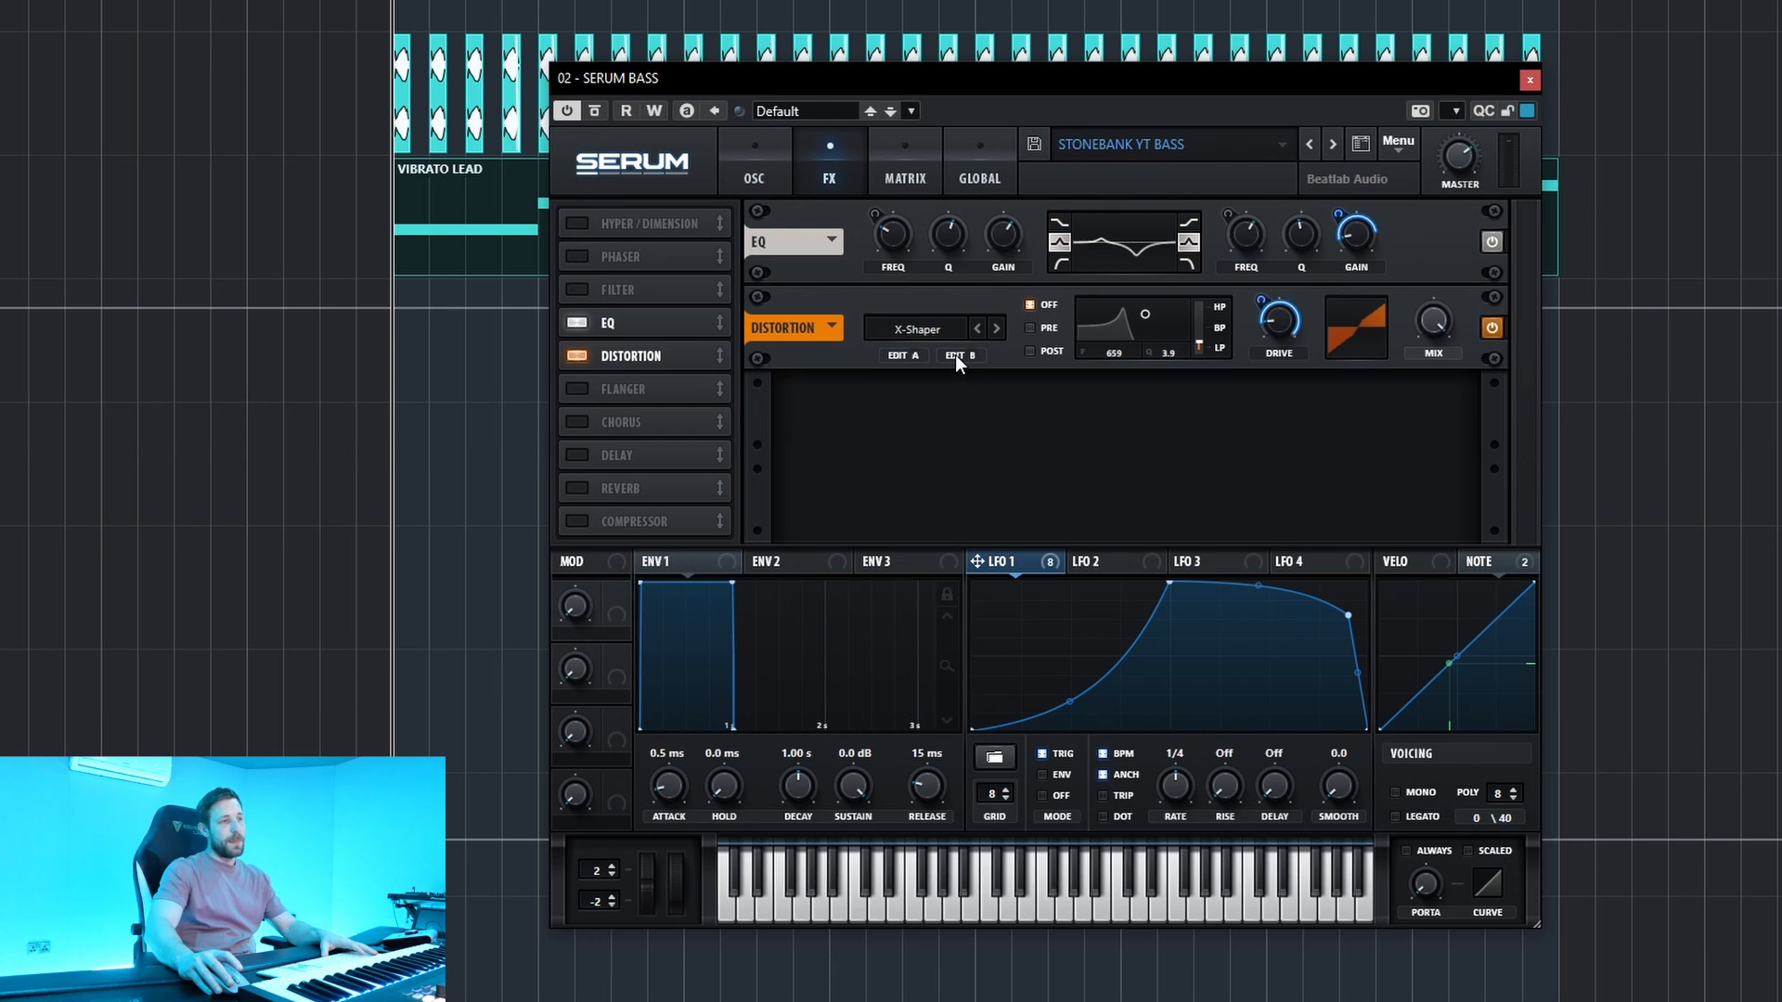
pyautogui.click(956, 356)
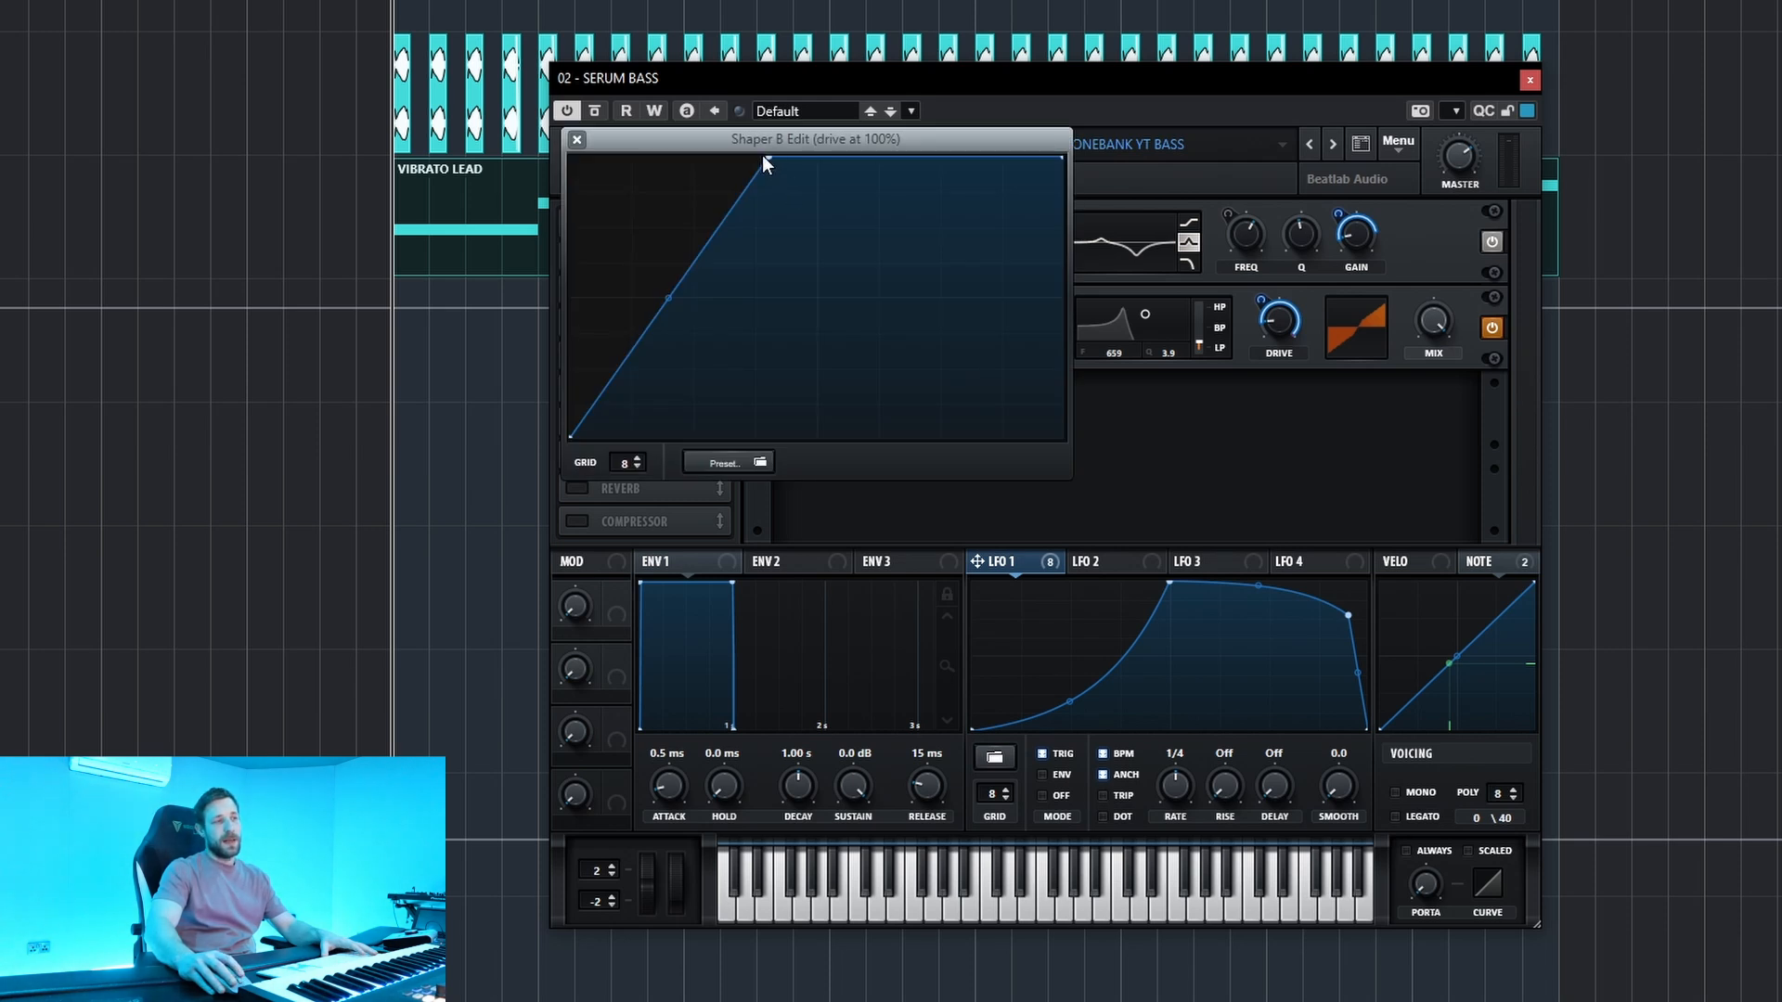
pyautogui.click(576, 140)
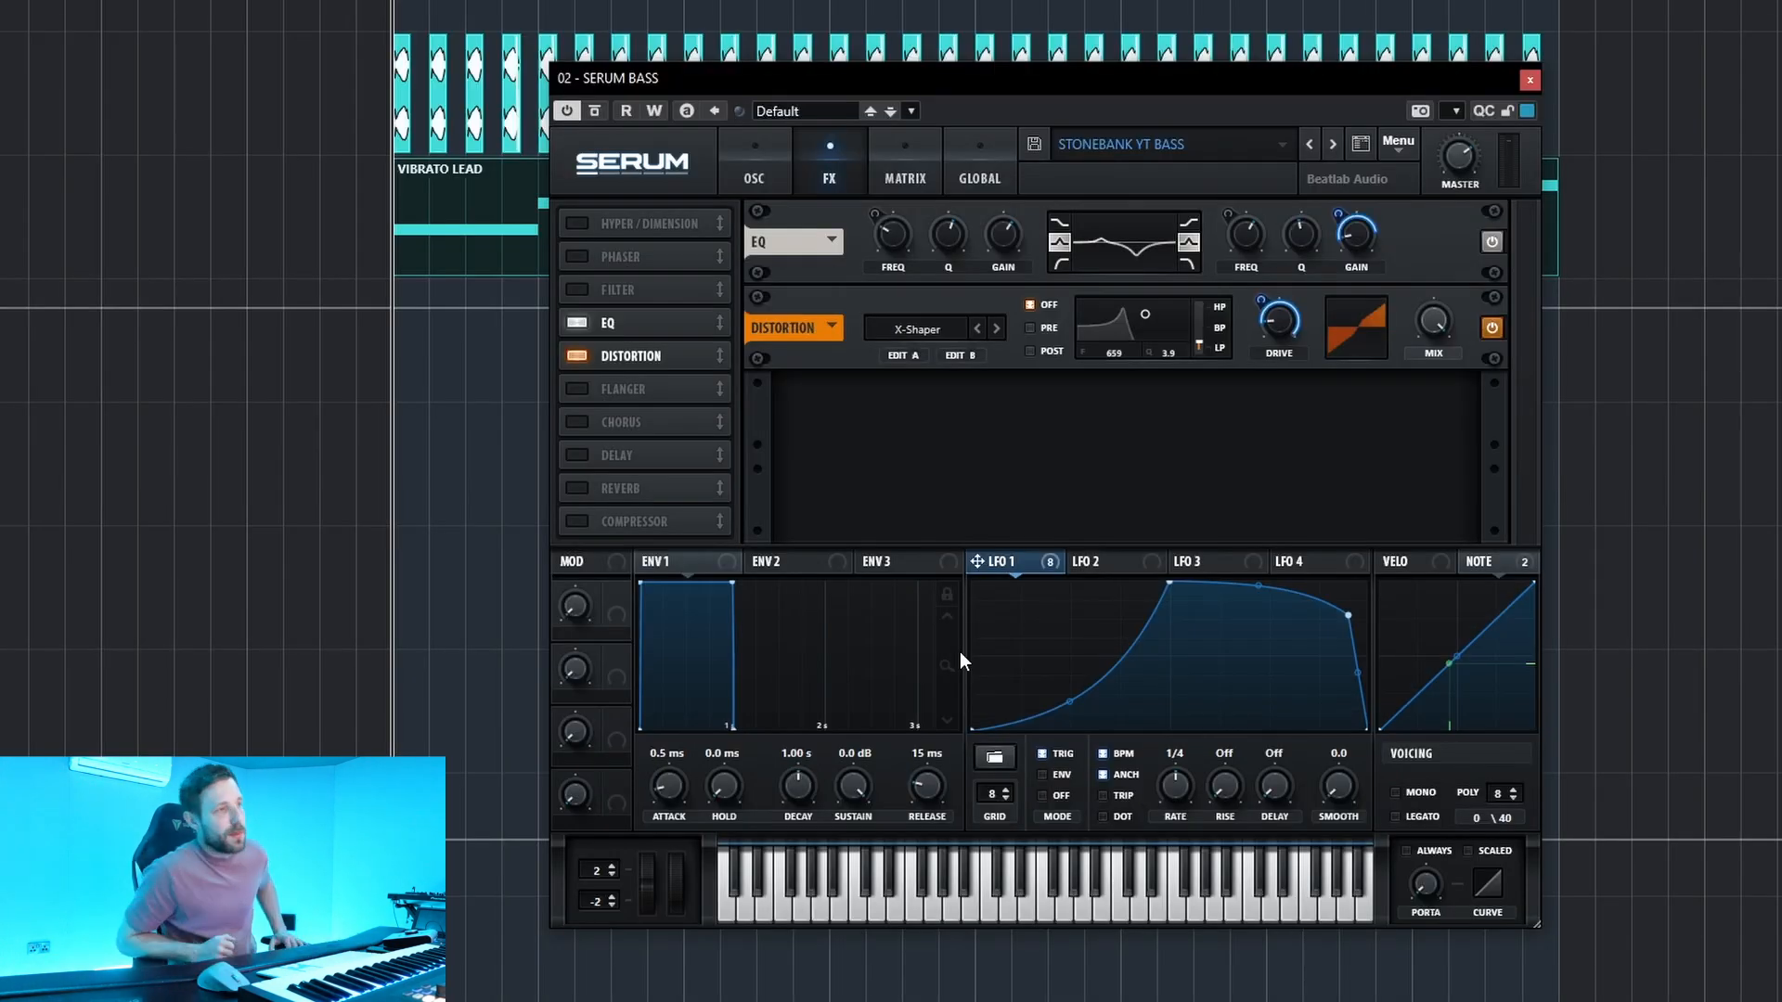
# Assign Note modulation to the cutoff of the Peak 12 effects filter, and reopen X-Shaper's Shaper B curve.
pyautogui.click(1474, 560)
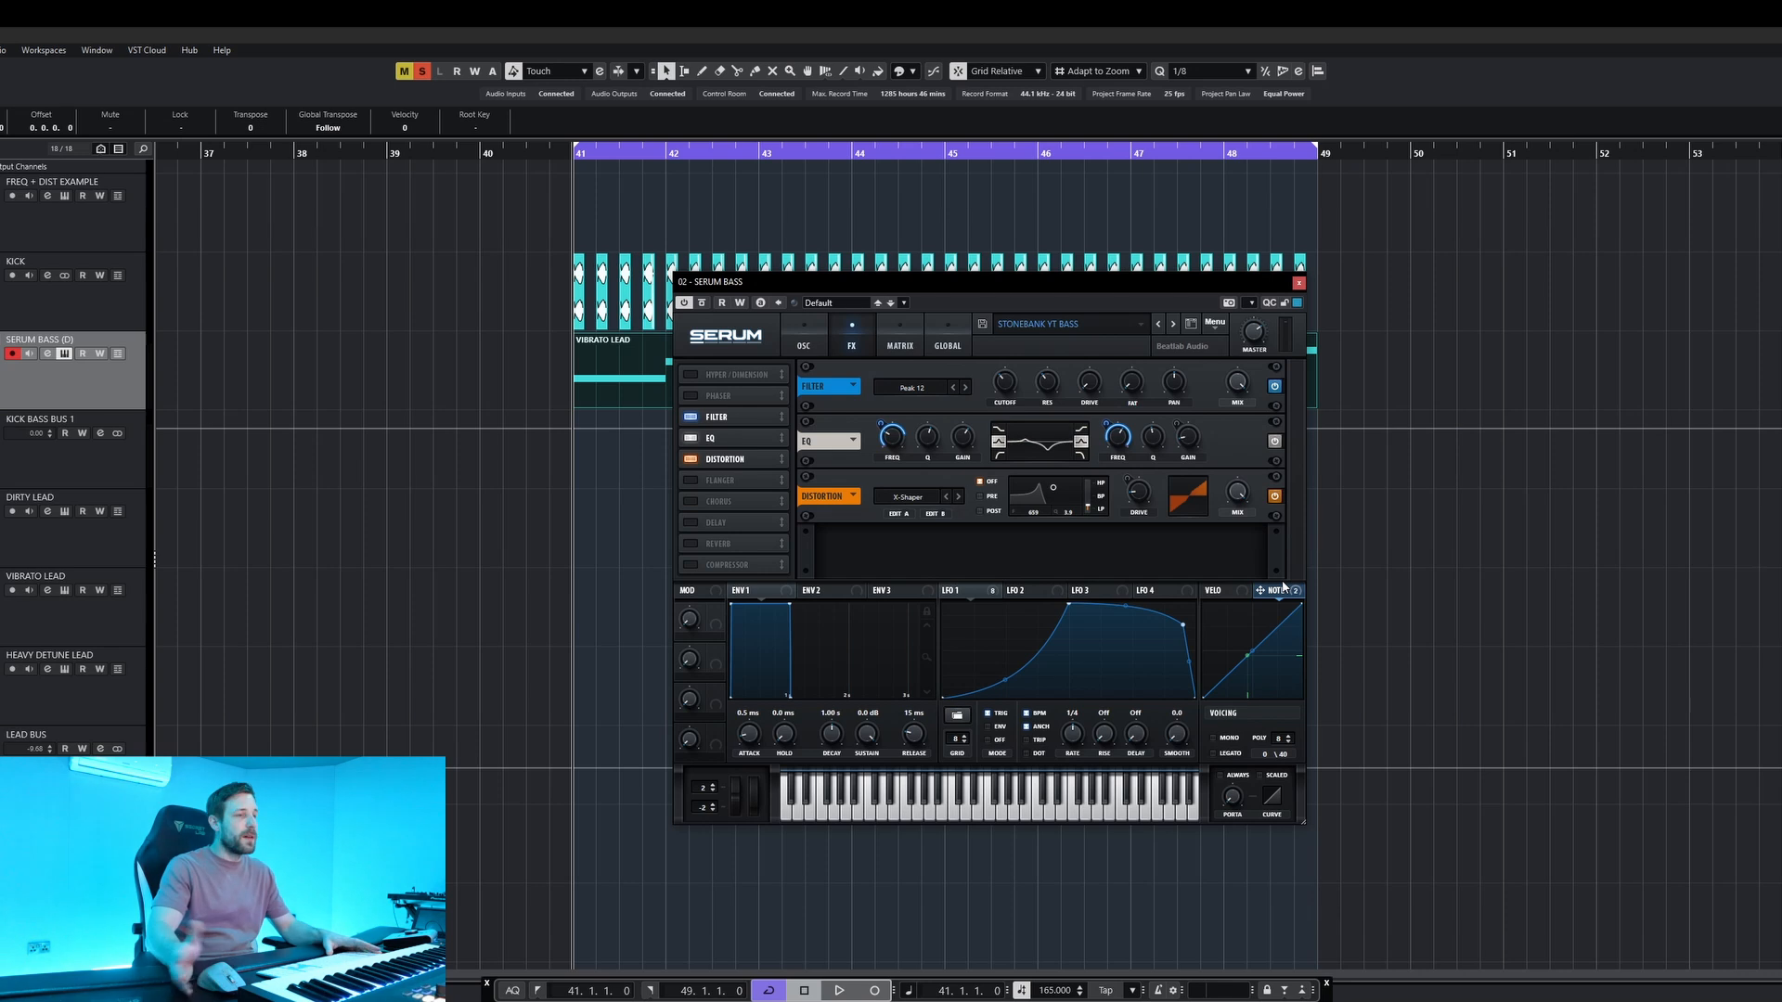
pyautogui.moveTo(1299, 599); pyautogui.dragTo(1008, 390)
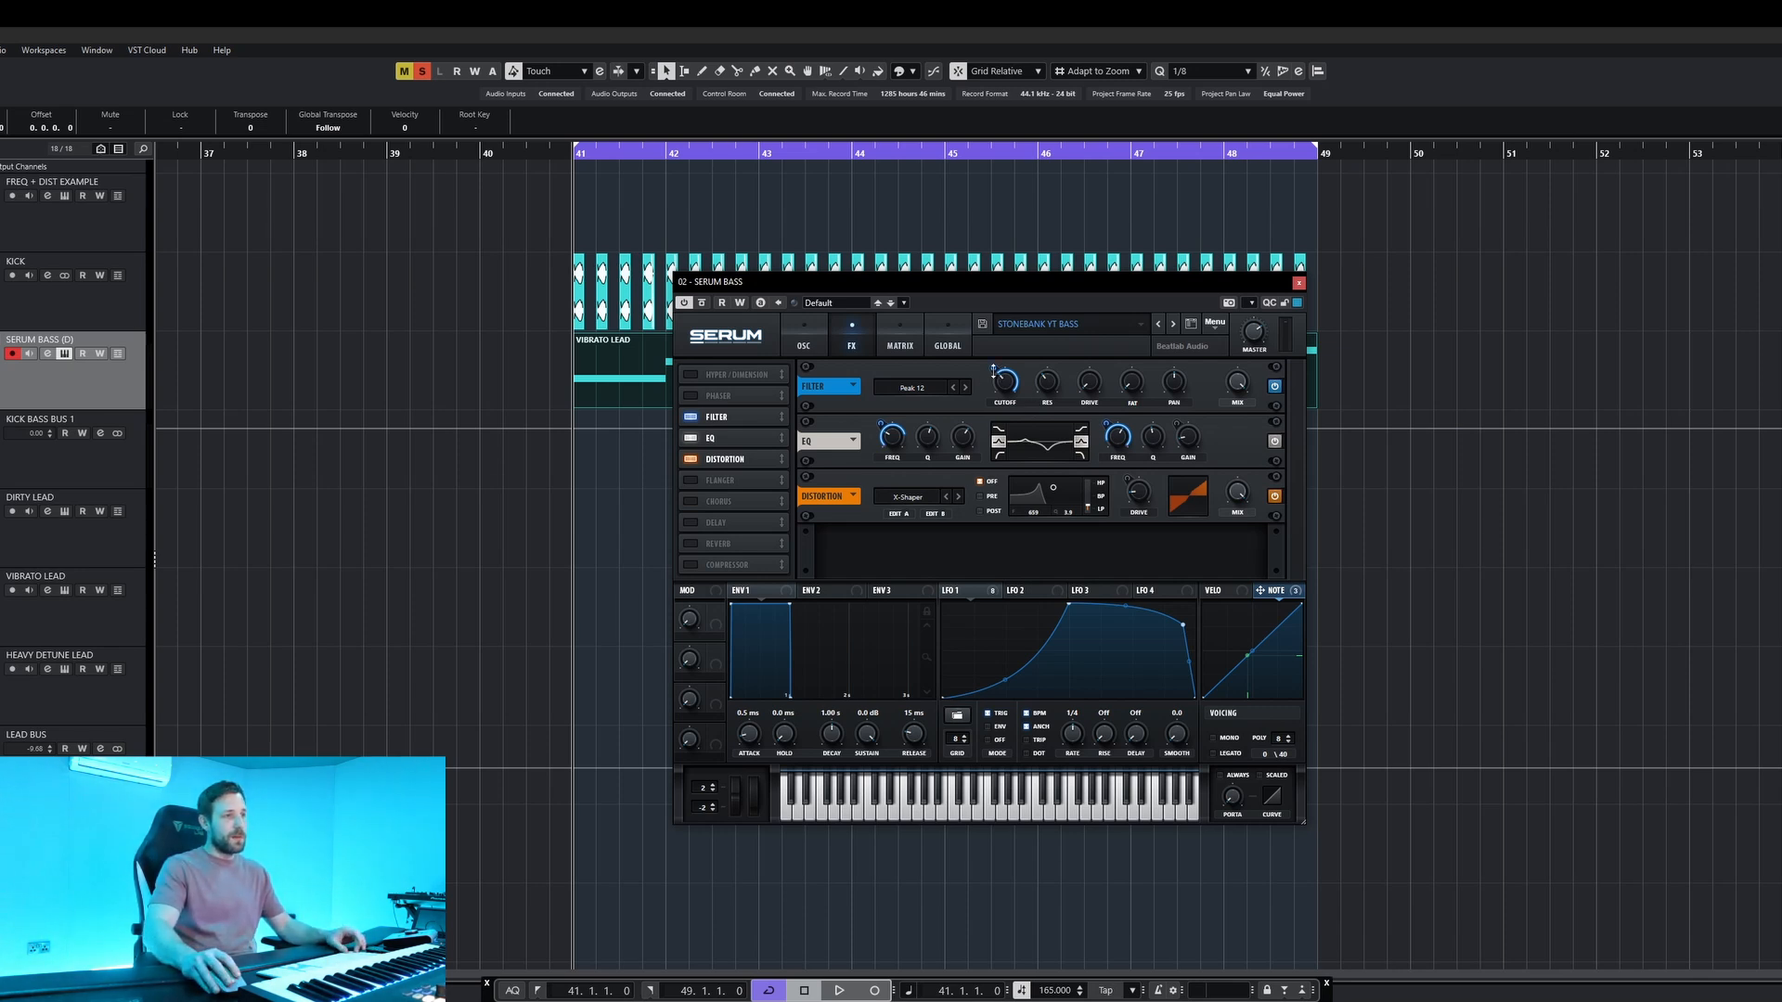
pyautogui.moveTo(1002, 388)
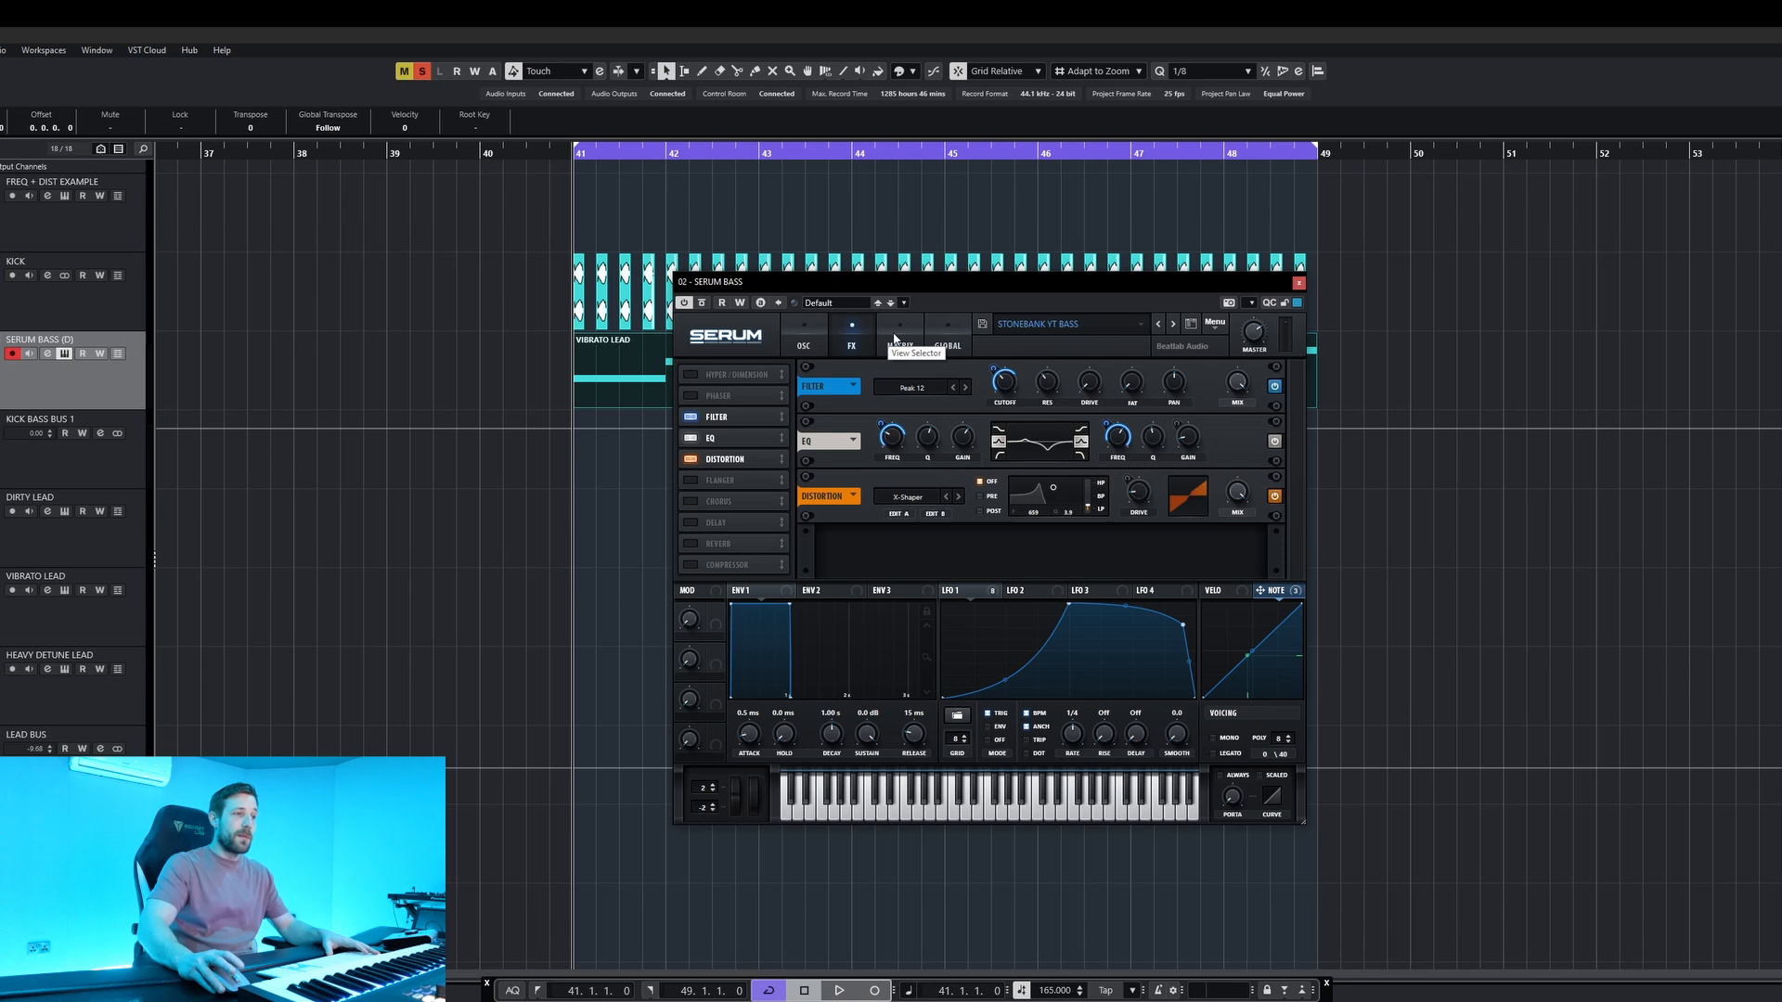
pyautogui.moveTo(994, 370); pyautogui.dragTo(982, 230)
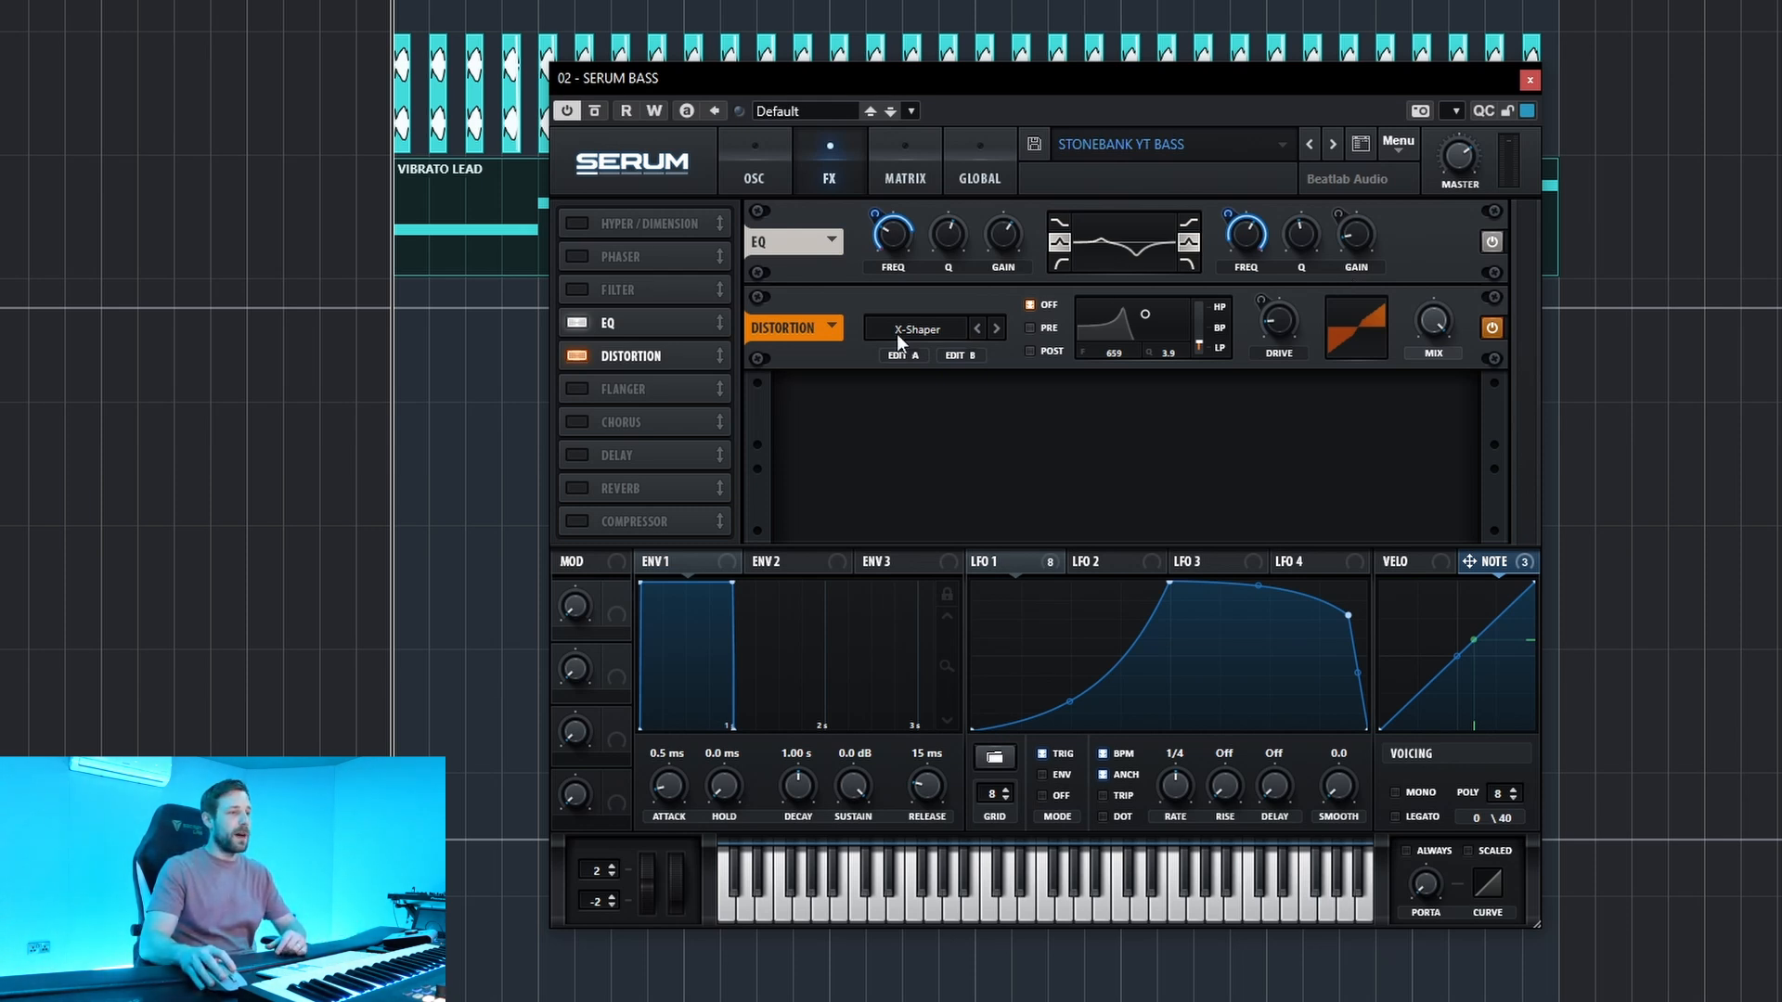
pyautogui.click(961, 355)
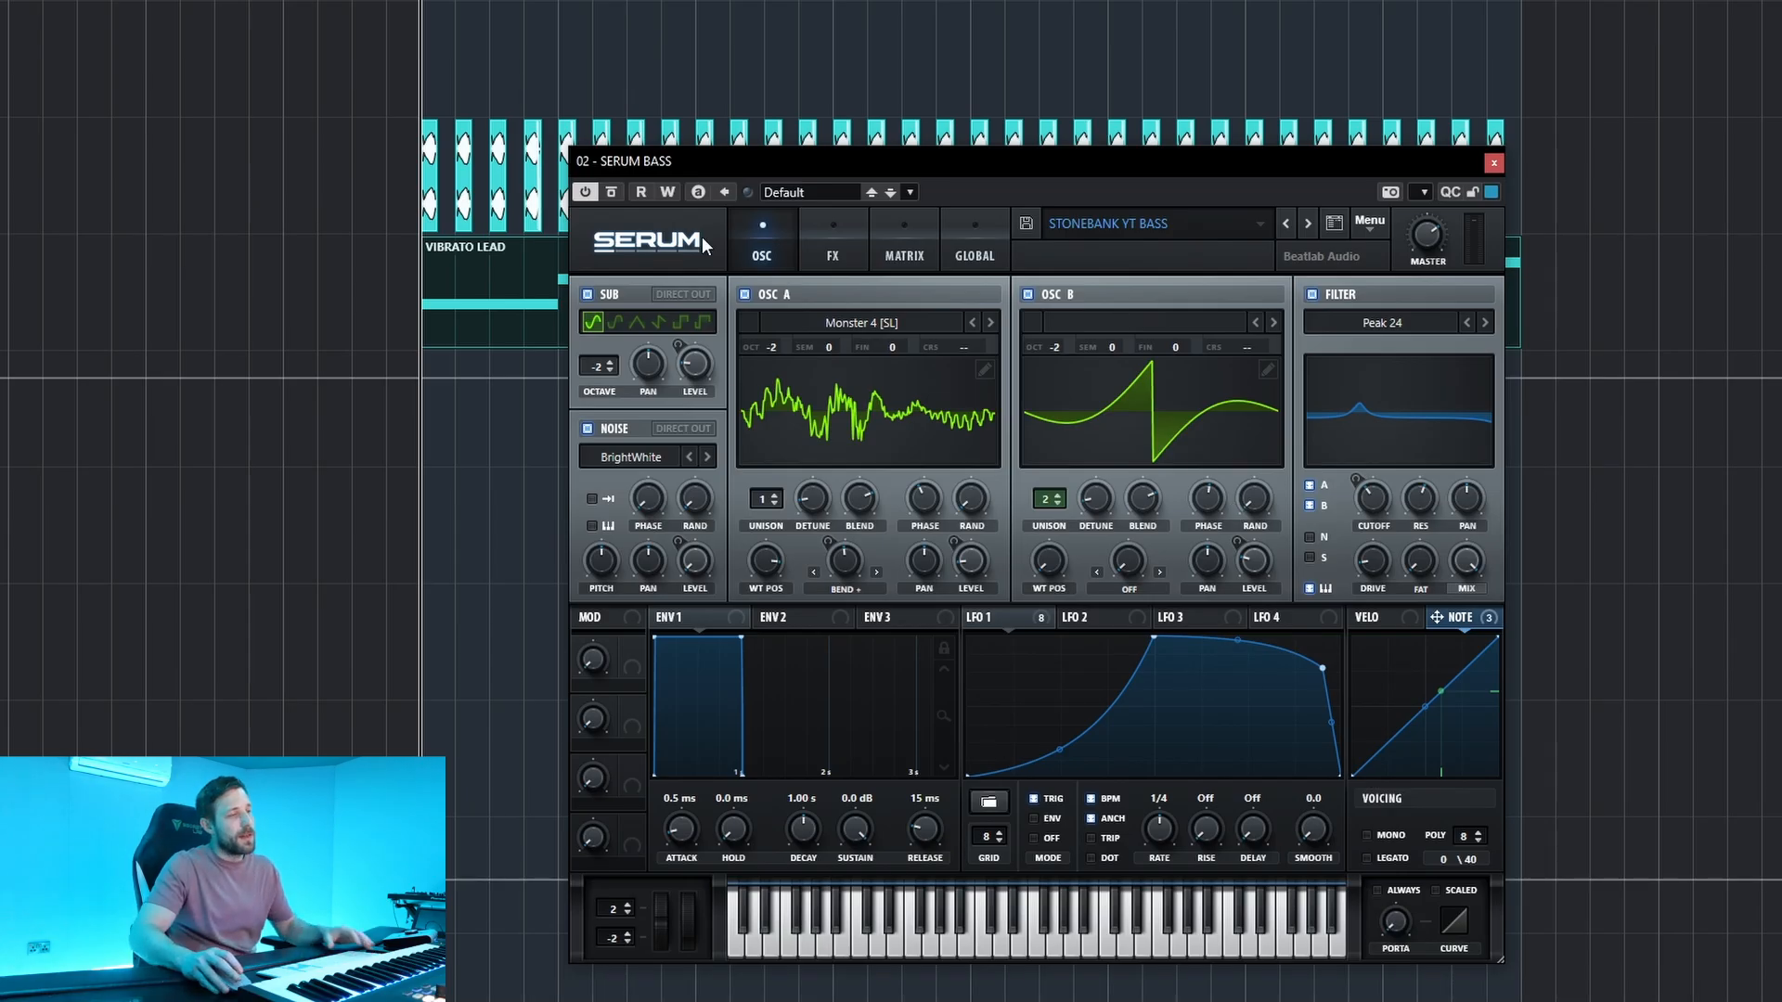
# Switch off oscillator A, oscillator B, the filter and the noise so that only the sub oscillator remains on.
pyautogui.click(745, 294)
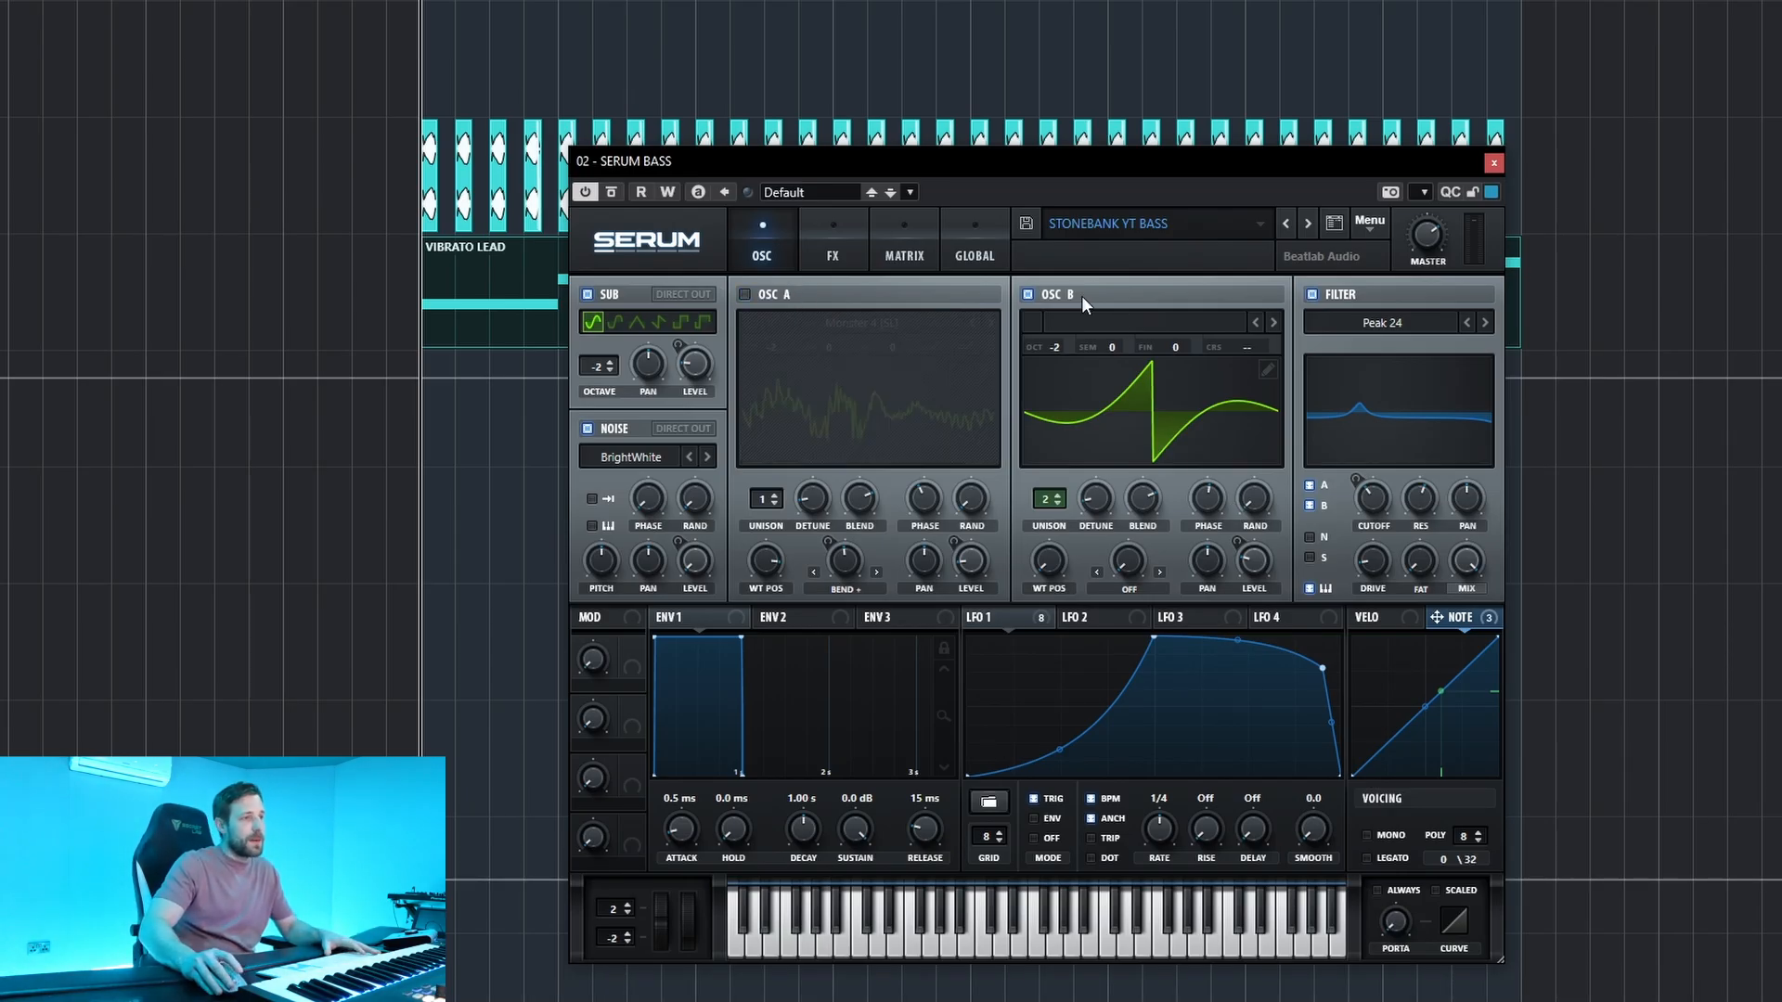
pyautogui.click(1028, 294)
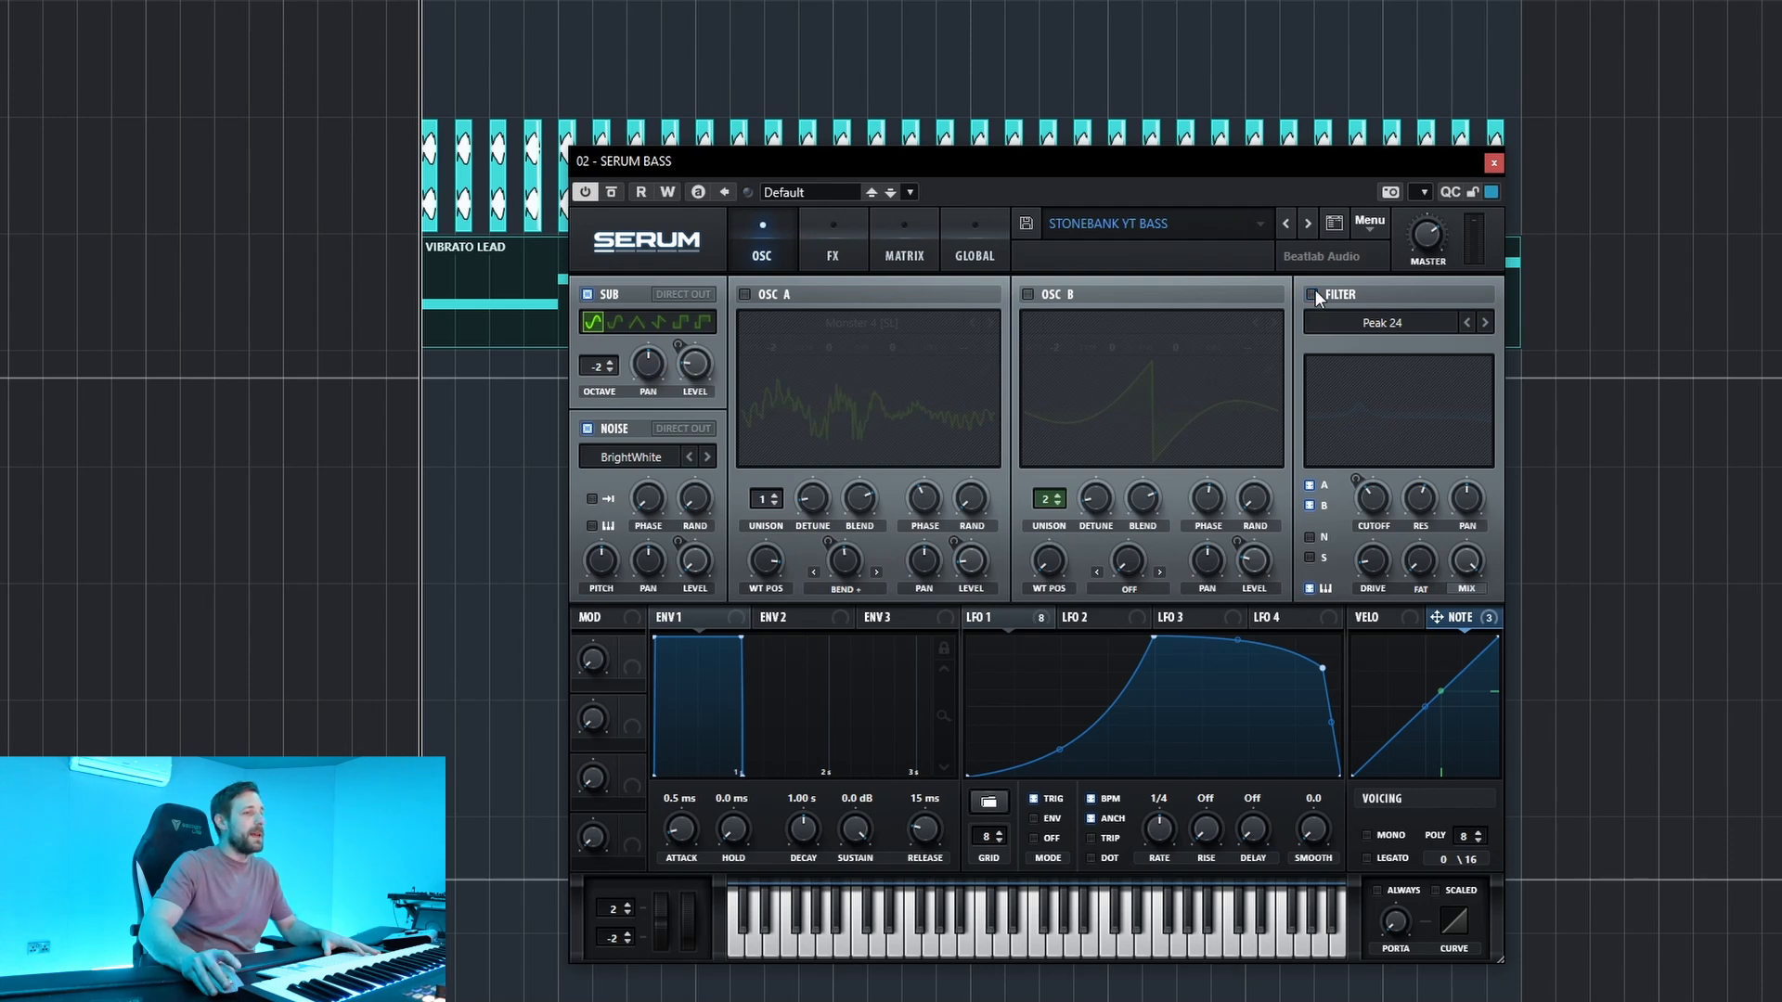
pyautogui.click(587, 428)
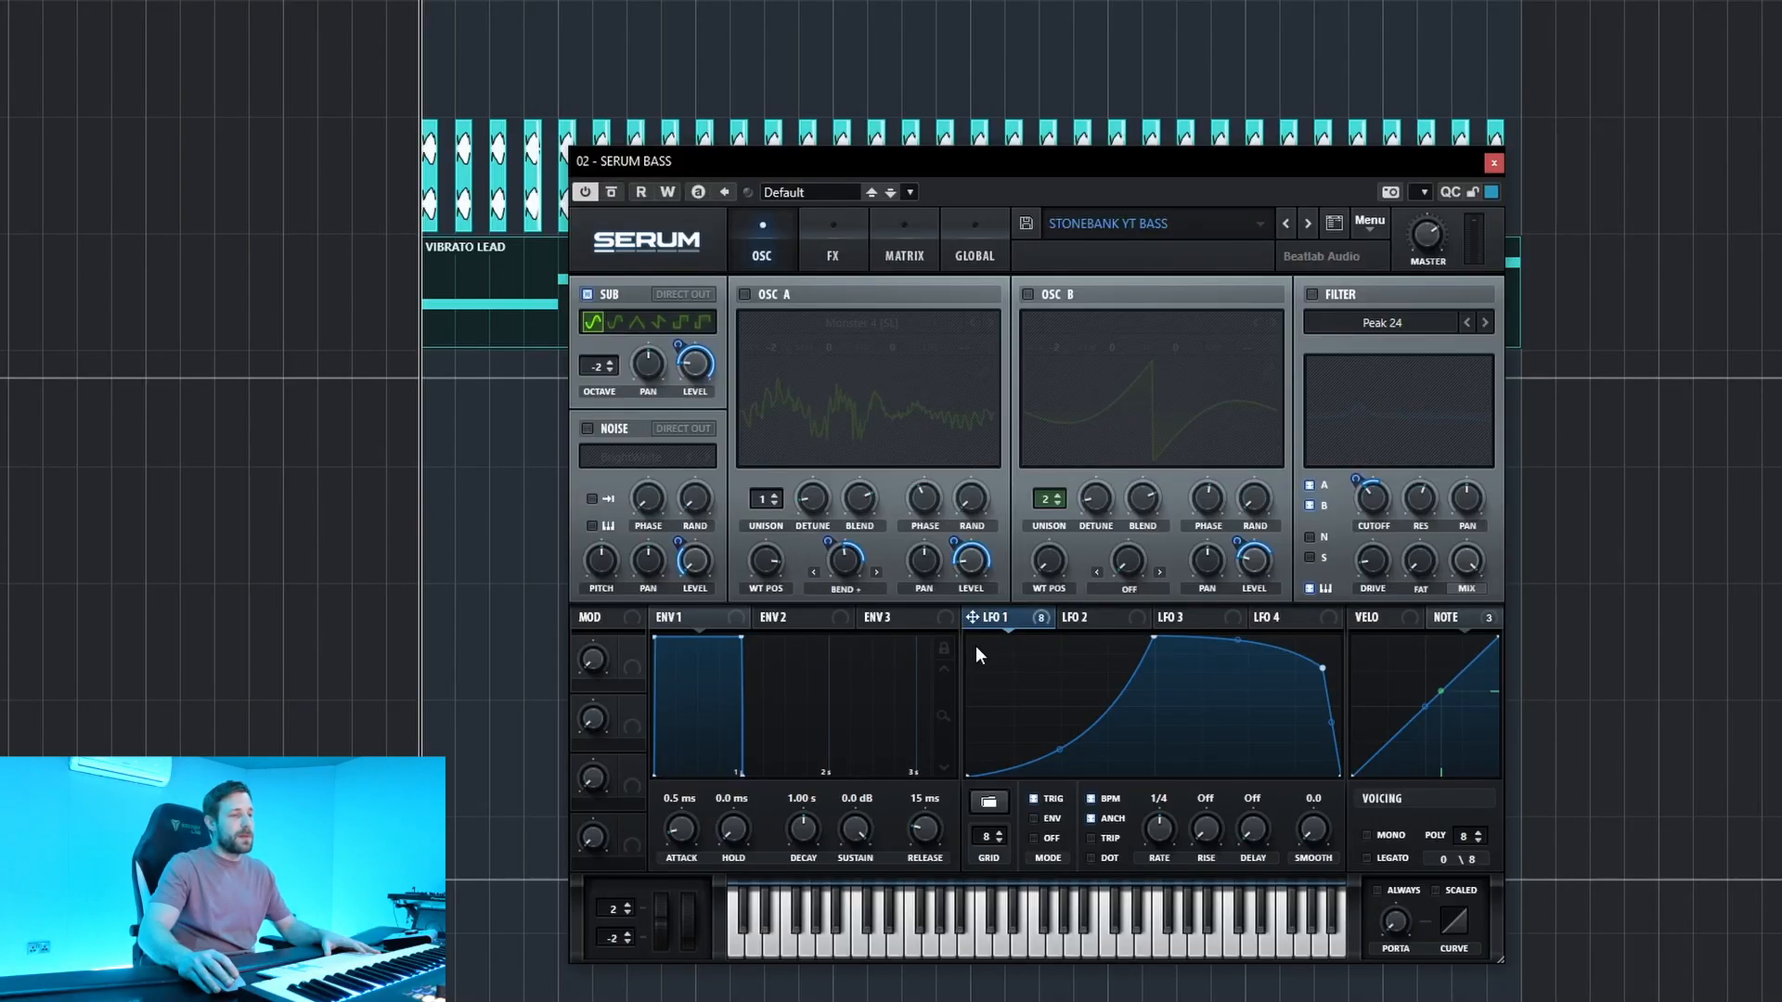
# Examine LFO 1's curve and its list of destinations, and check its modulation on the sub level, EQ gain and distortion drive.
pyautogui.moveTo(976, 643); pyautogui.dragTo(1350, 759)
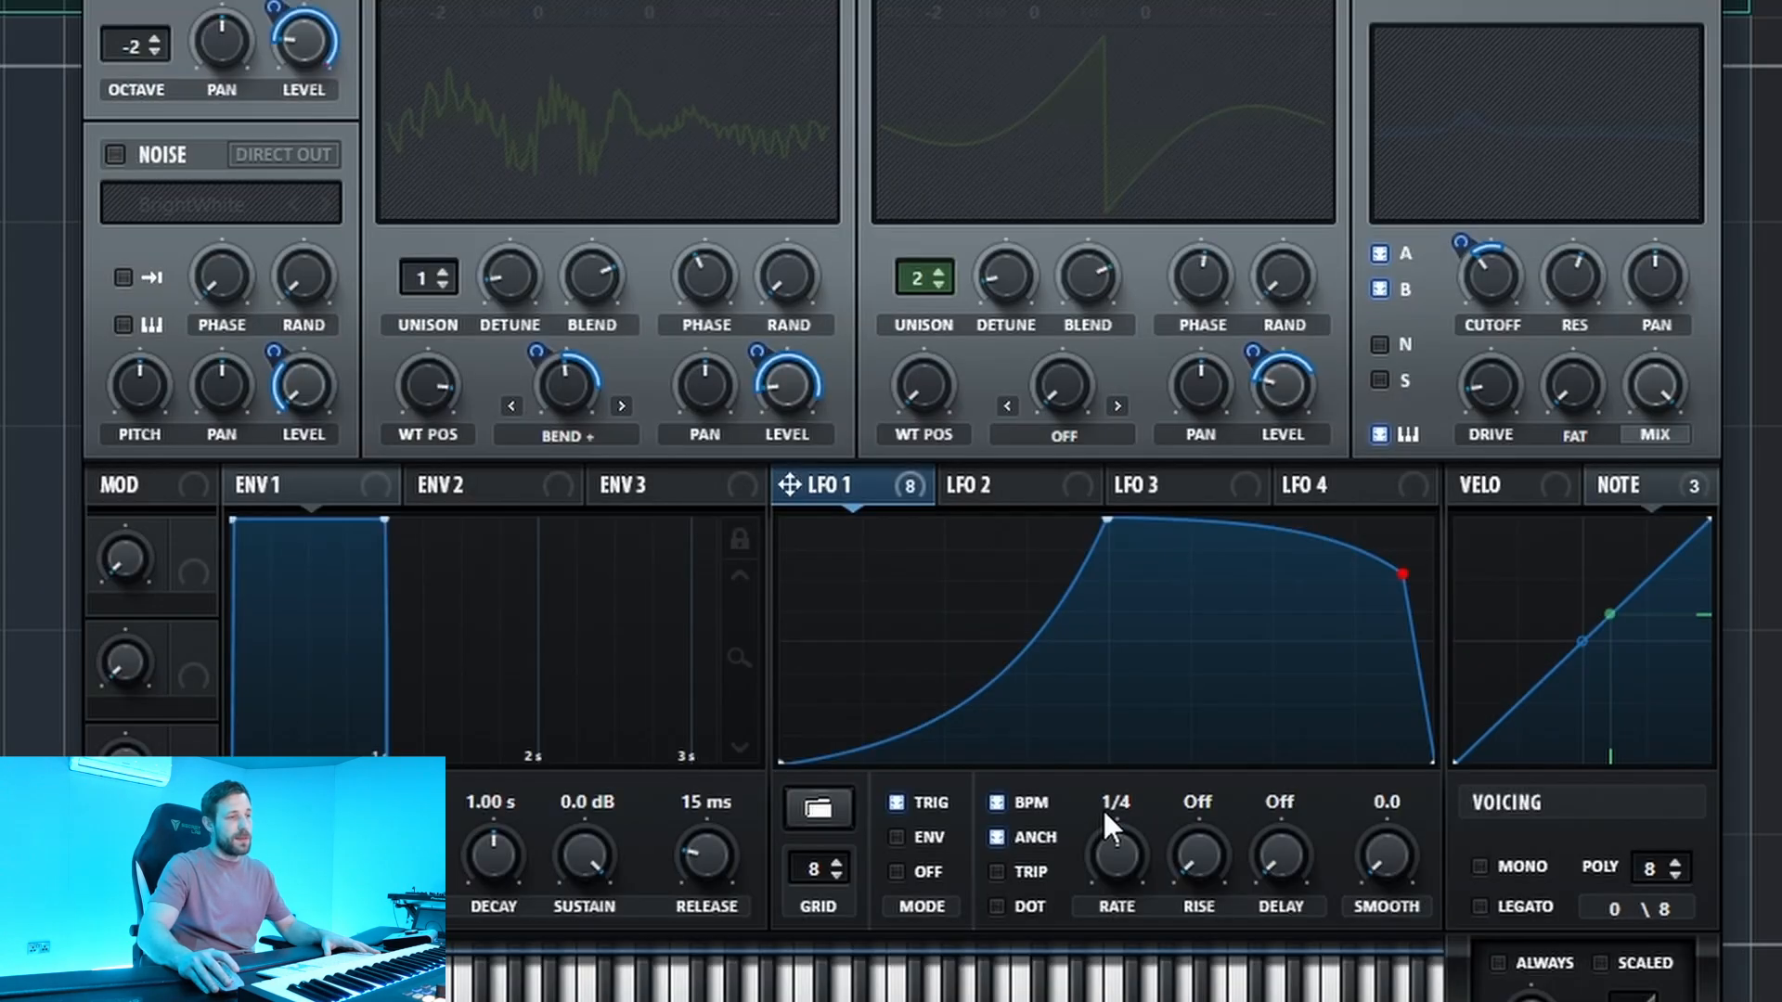
pyautogui.moveTo(789, 539); pyautogui.dragTo(1024, 757)
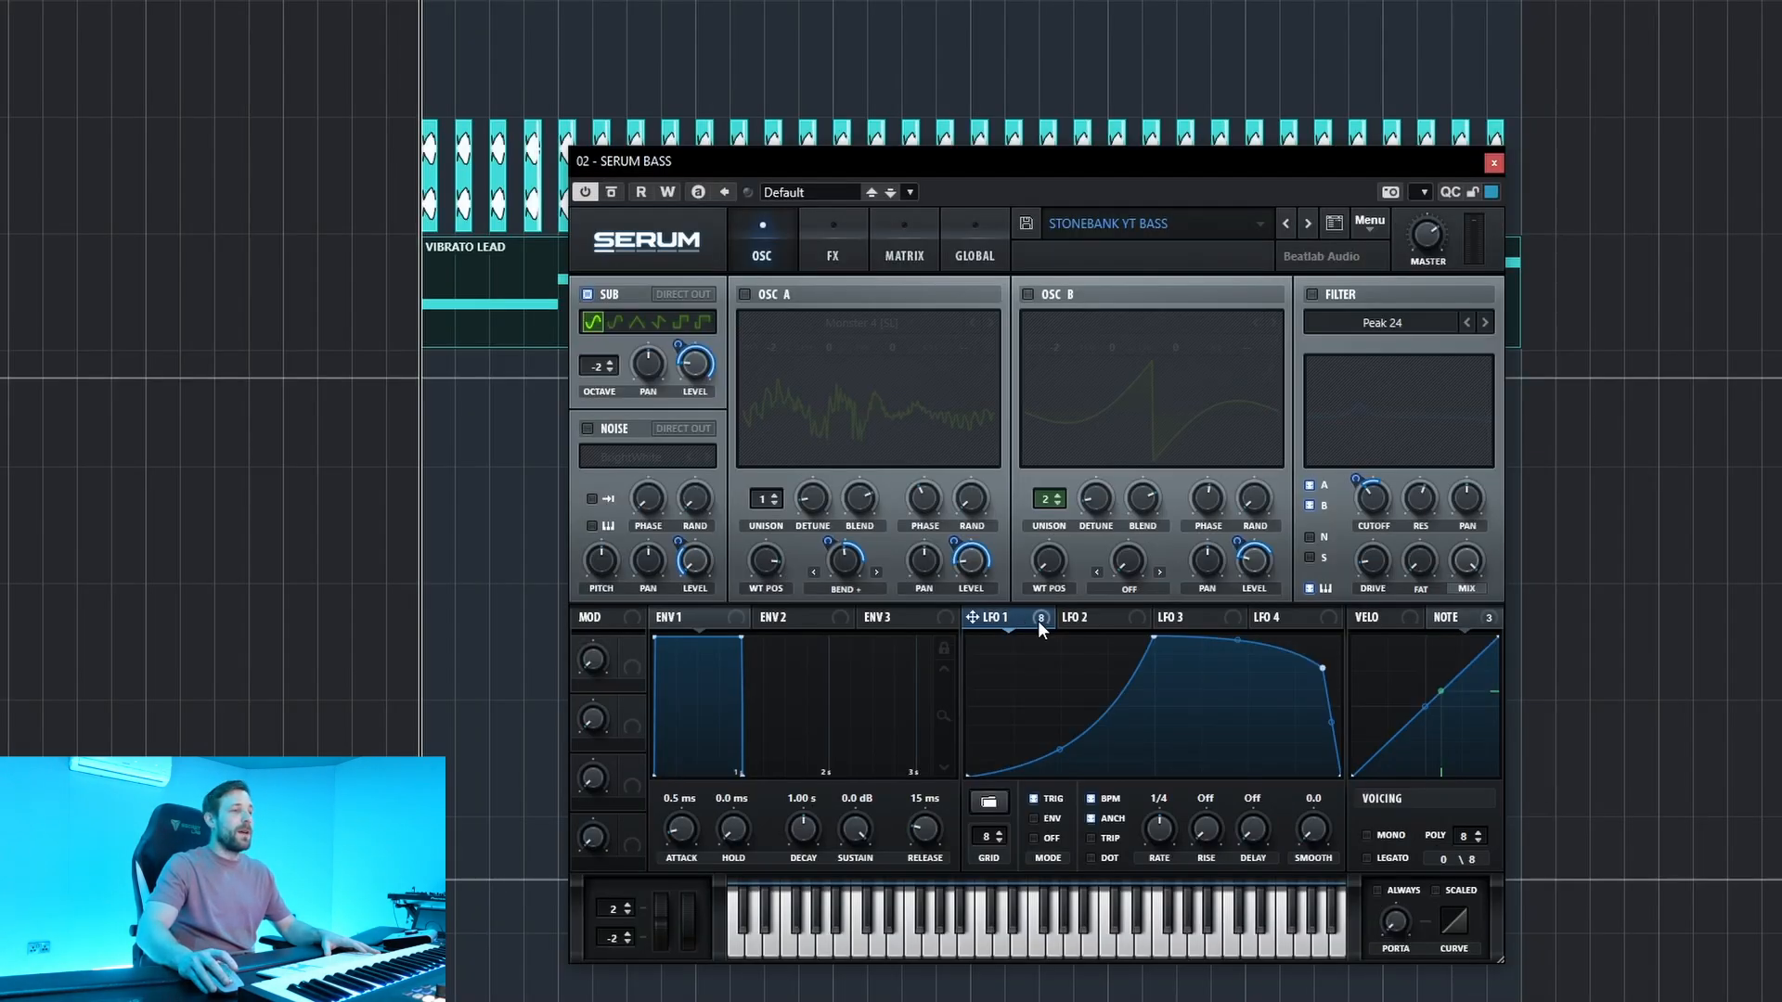
pyautogui.rightClick(1016, 618)
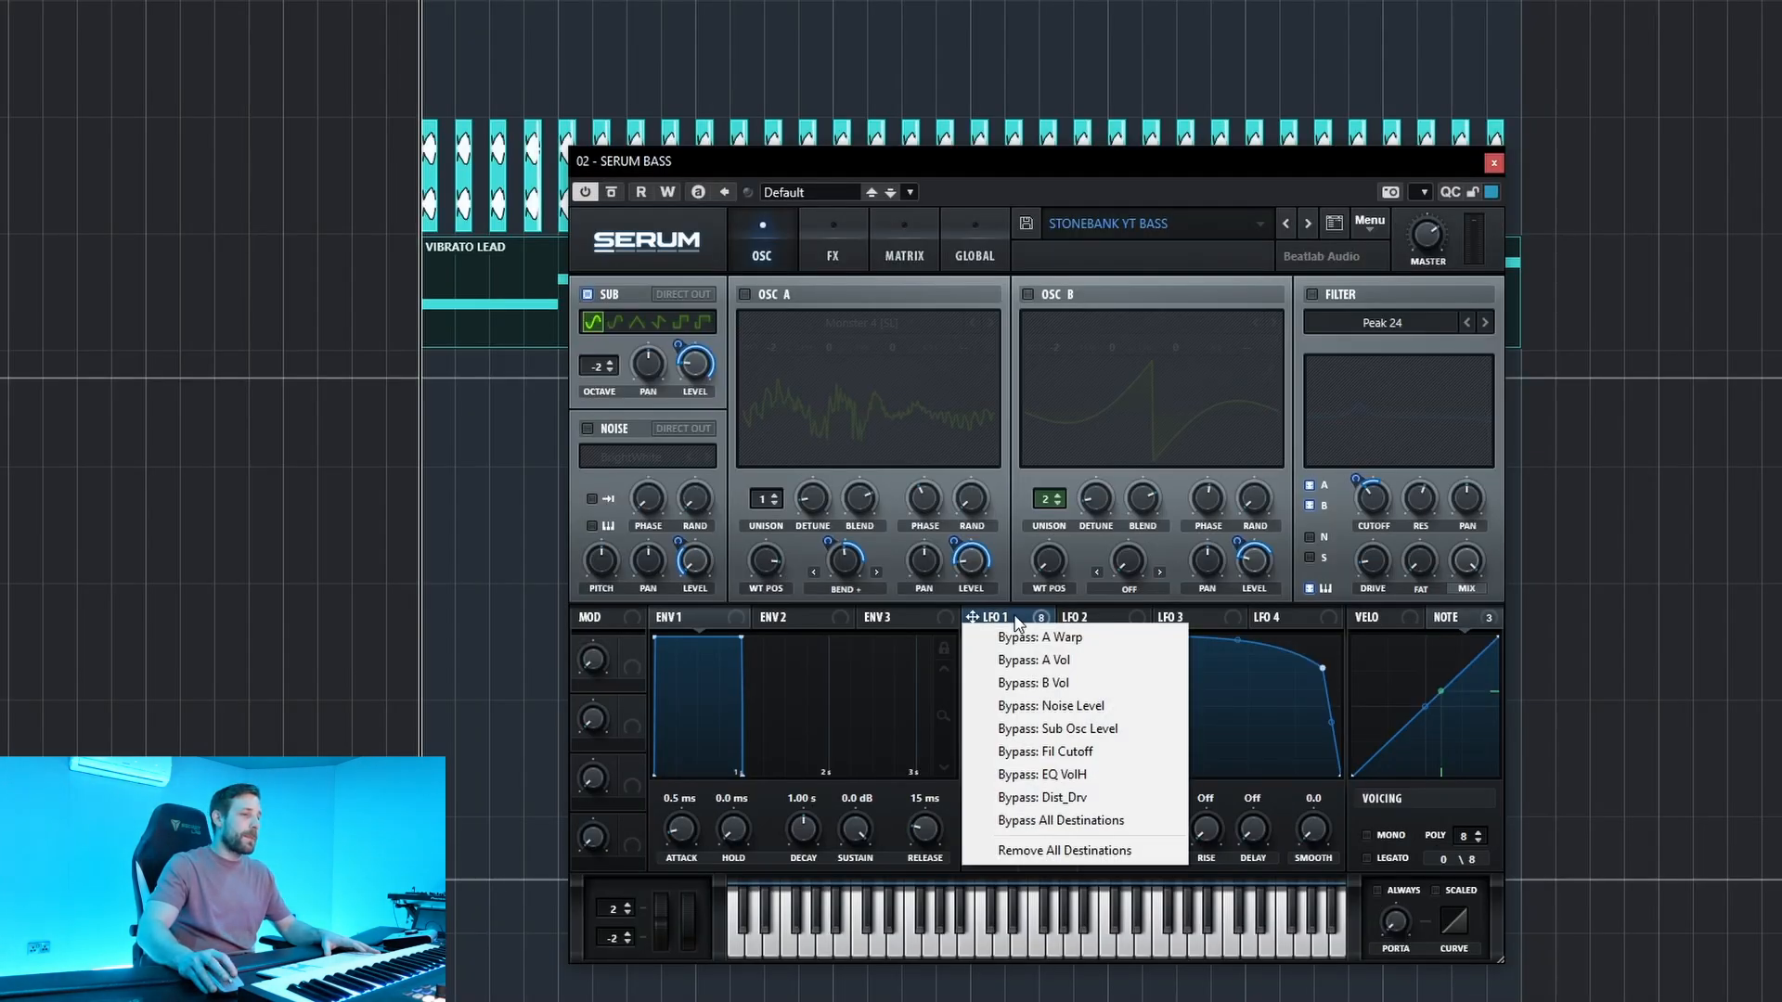
pyautogui.click(1017, 618)
pyautogui.moveTo(973, 576)
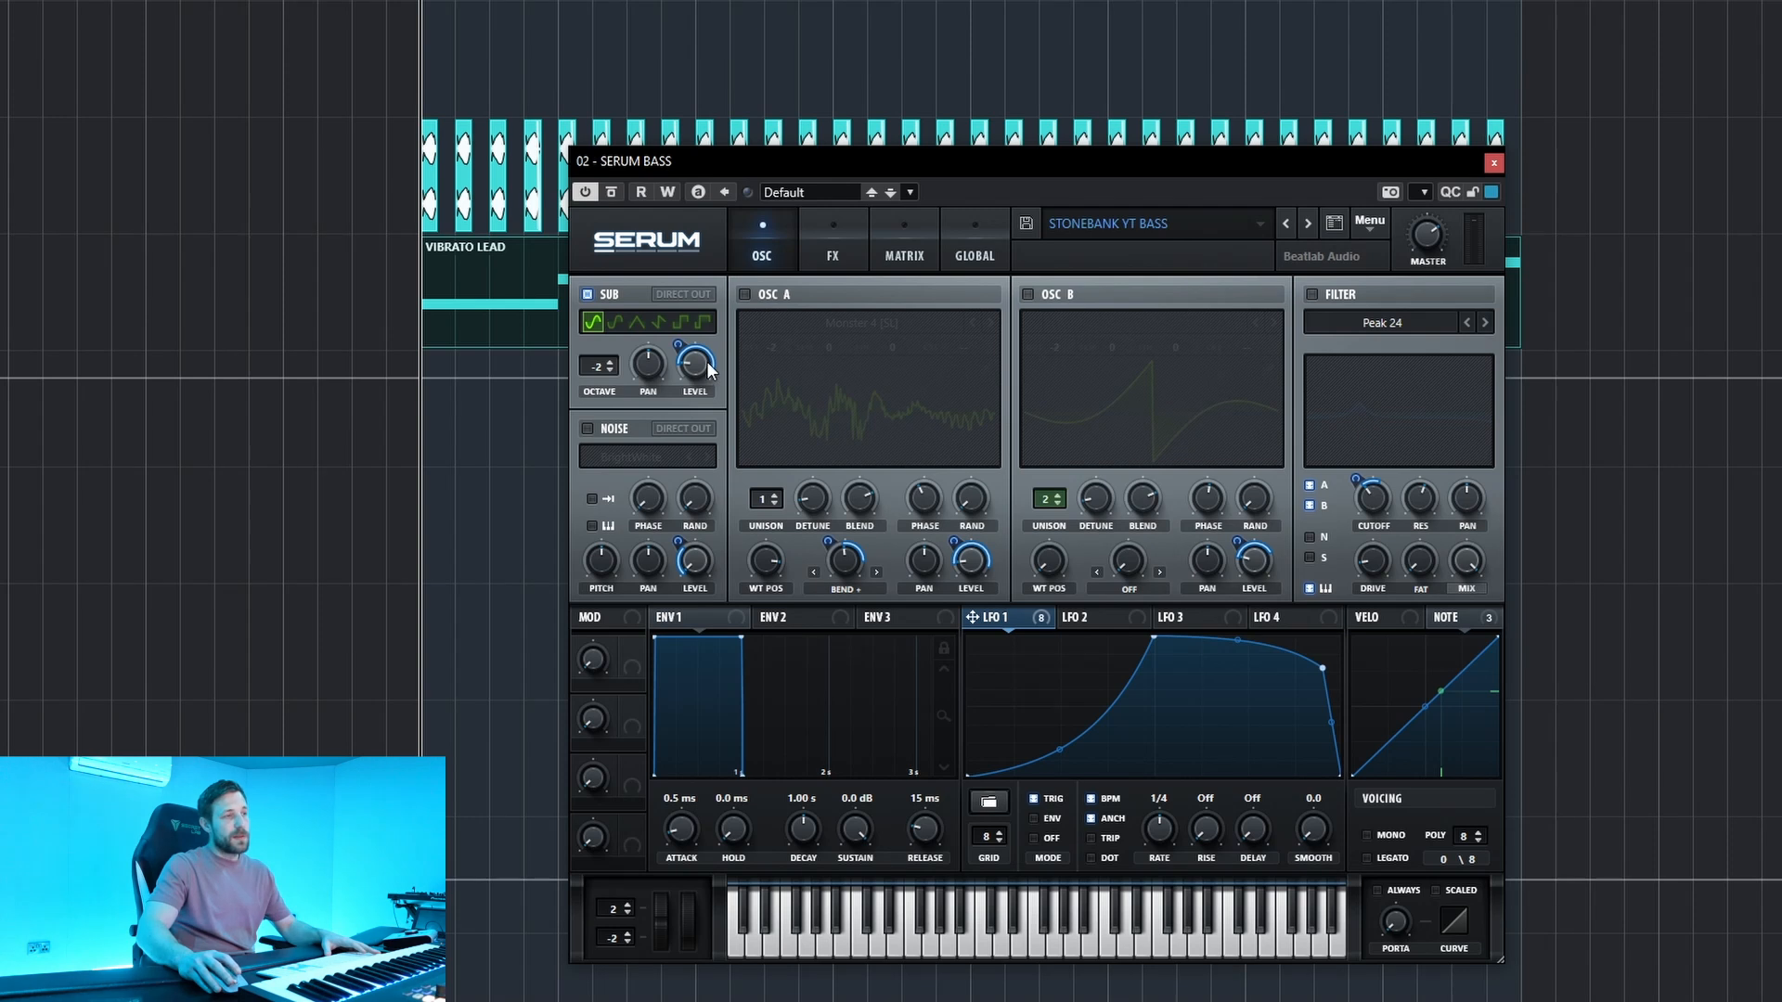
pyautogui.click(839, 259)
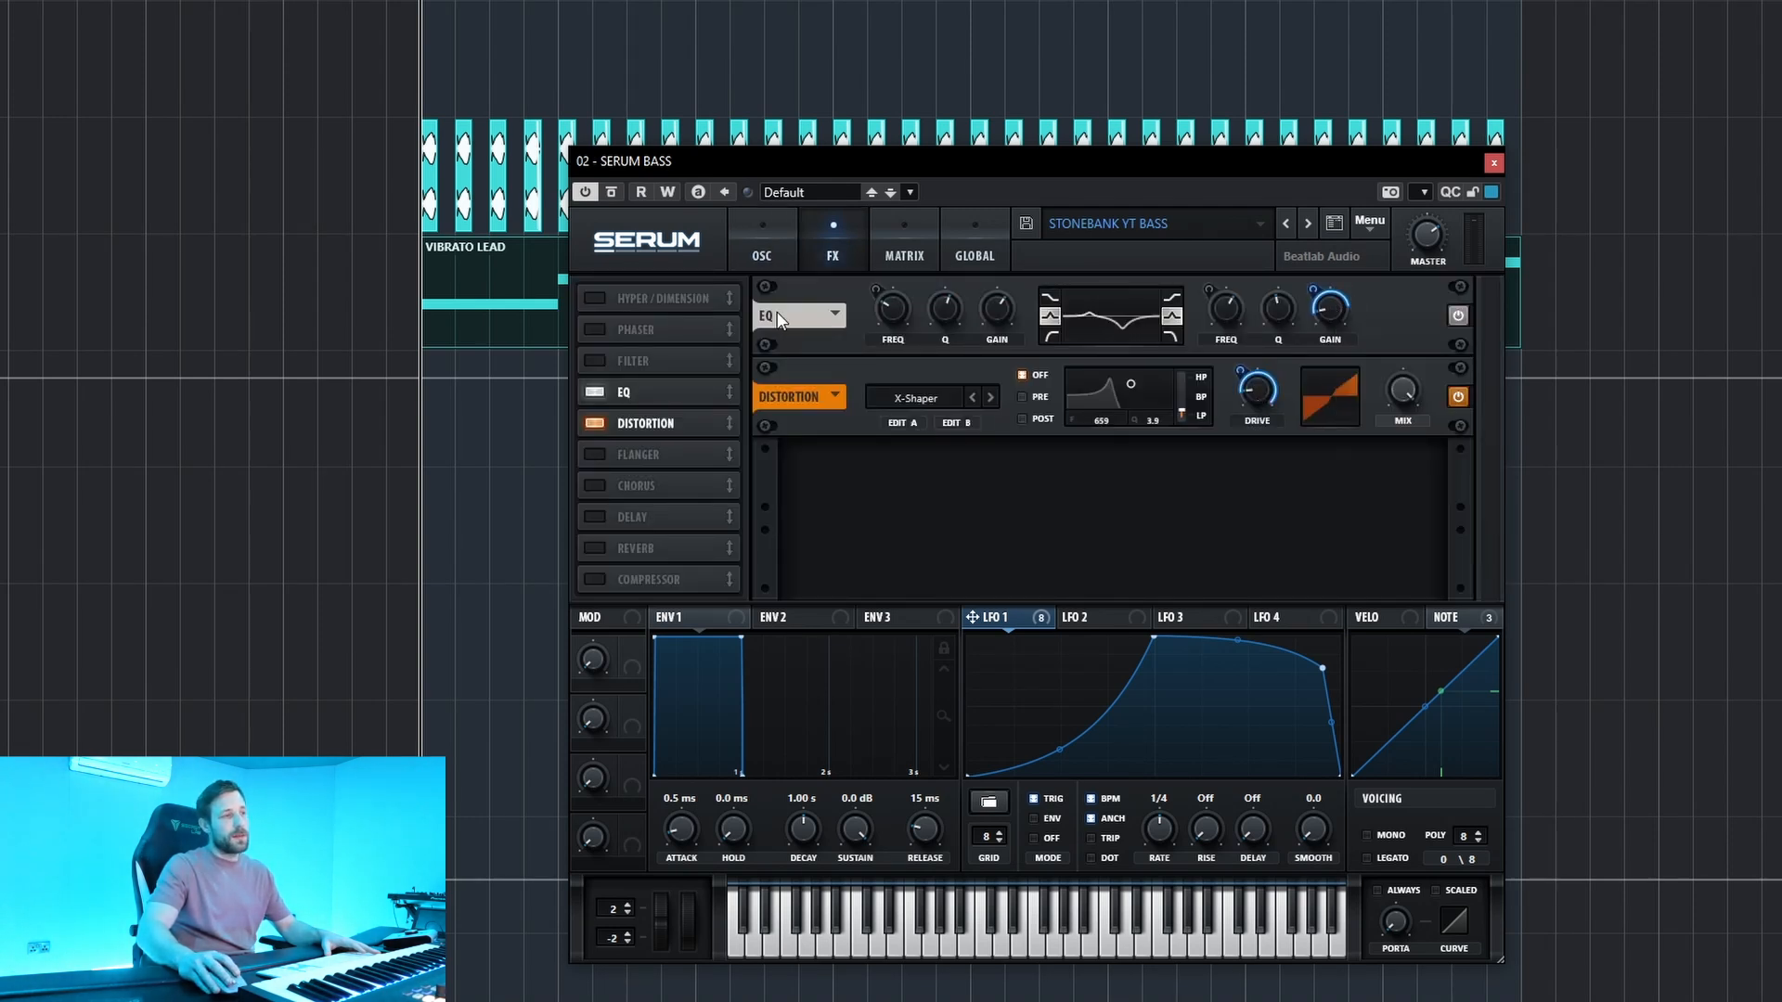
pyautogui.click(761, 253)
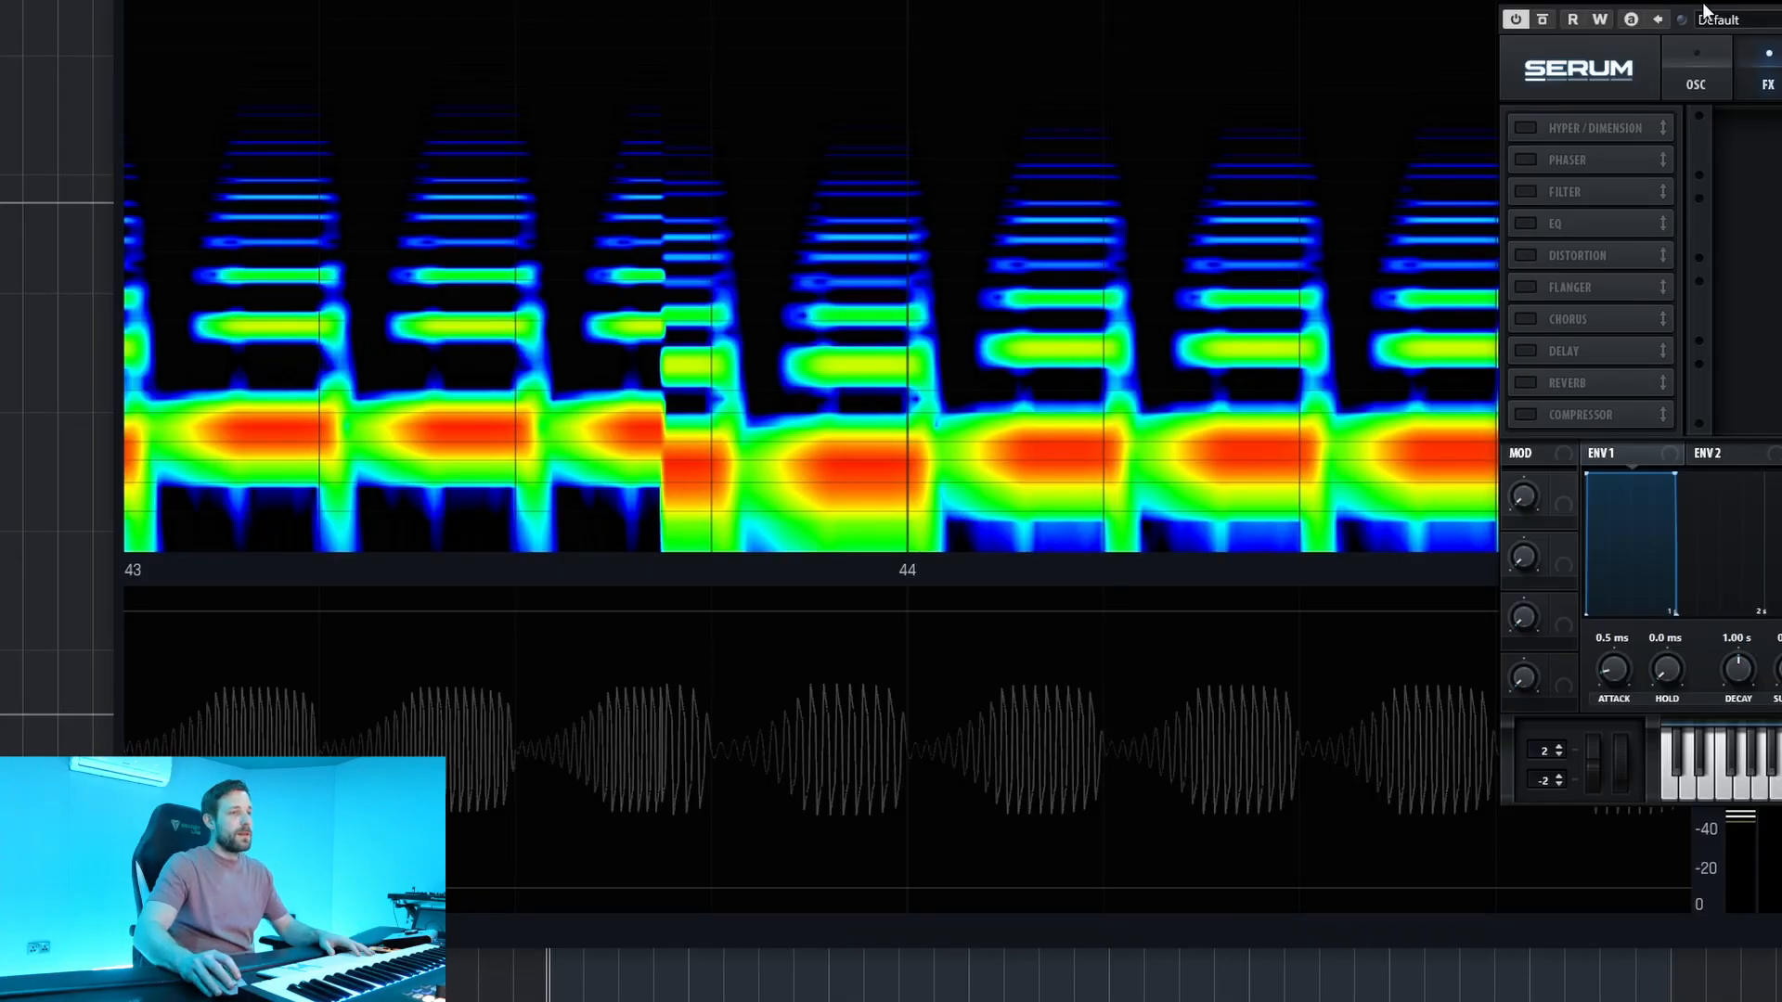
# Return to Serum's oscillator section and switch oscillators A and B back on alongside the sub.
pyautogui.moveTo(1702, 4); pyautogui.dragTo(1781, 4)
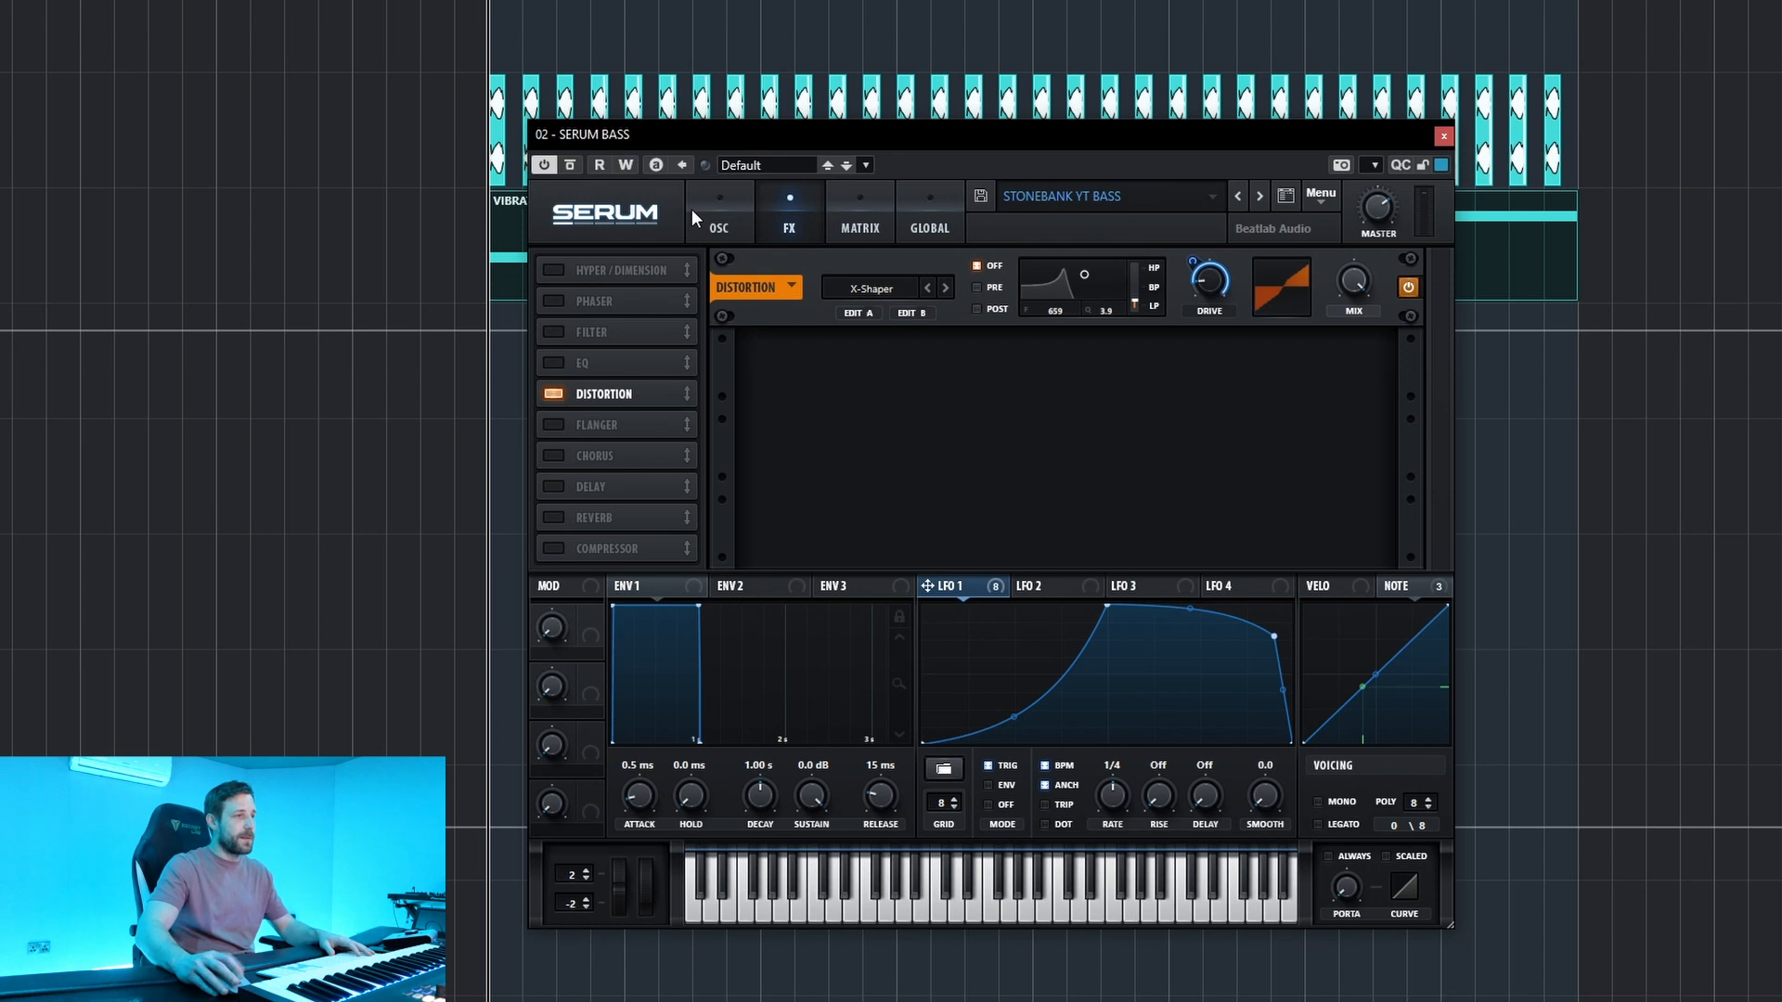
pyautogui.click(694, 212)
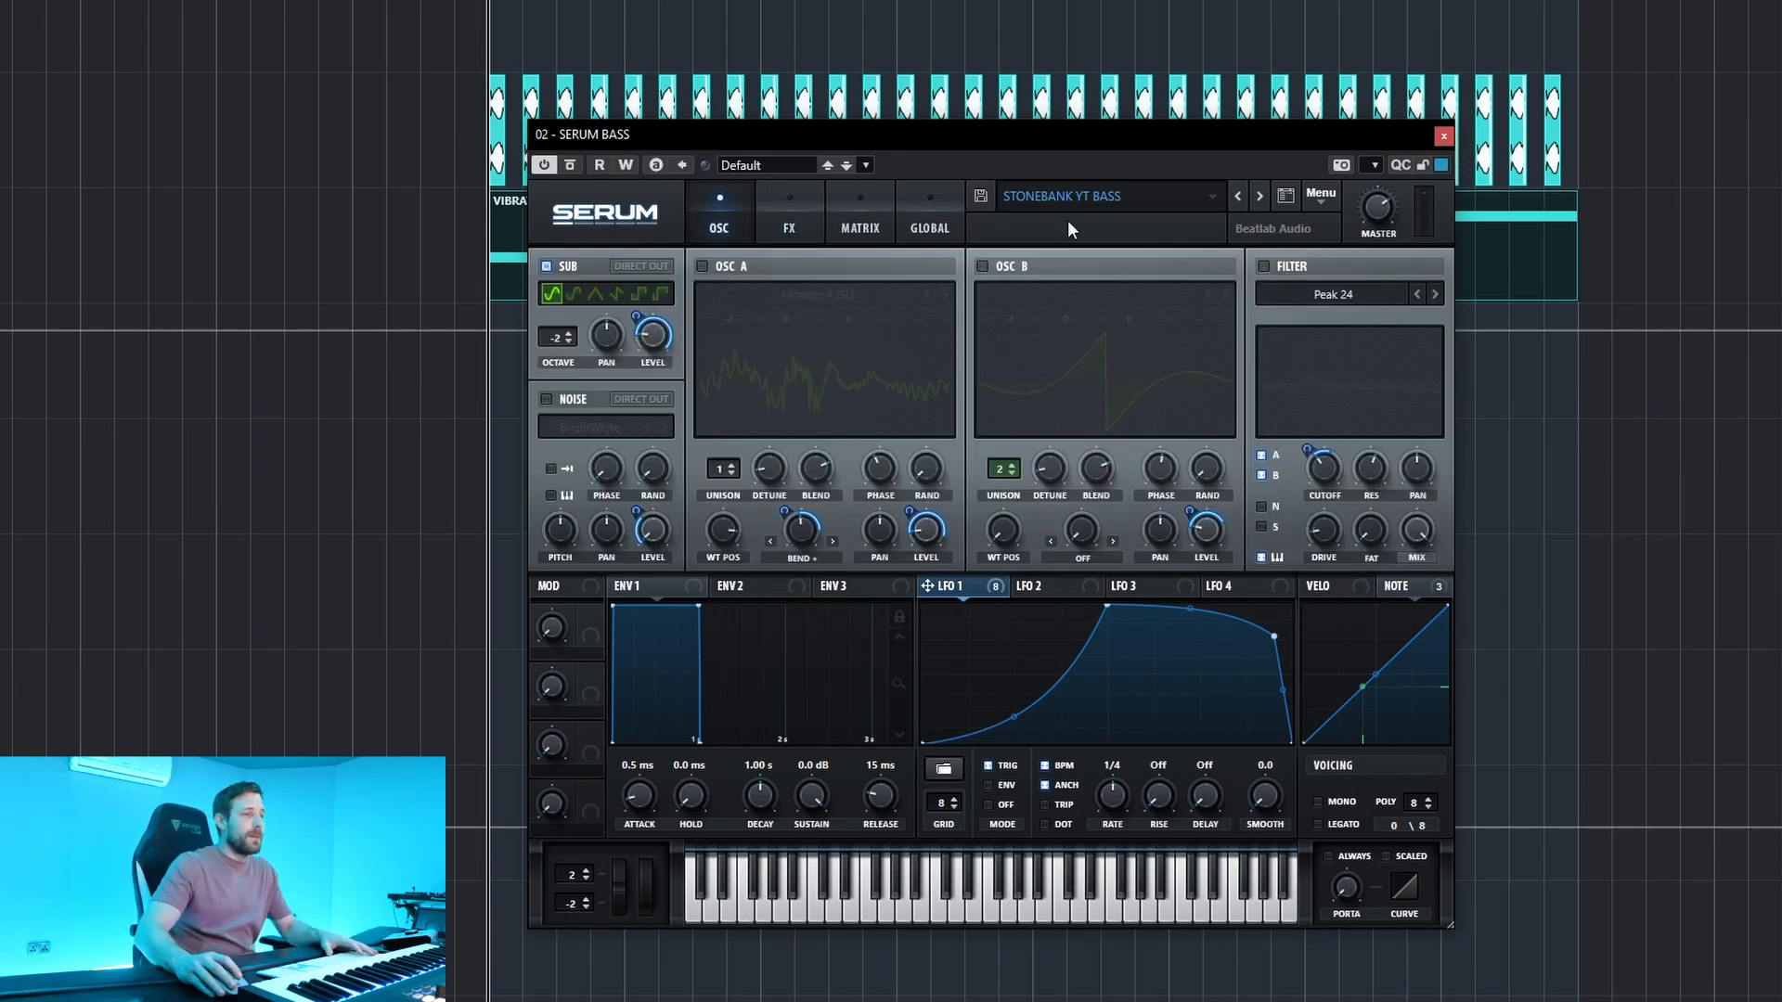
pyautogui.click(702, 267)
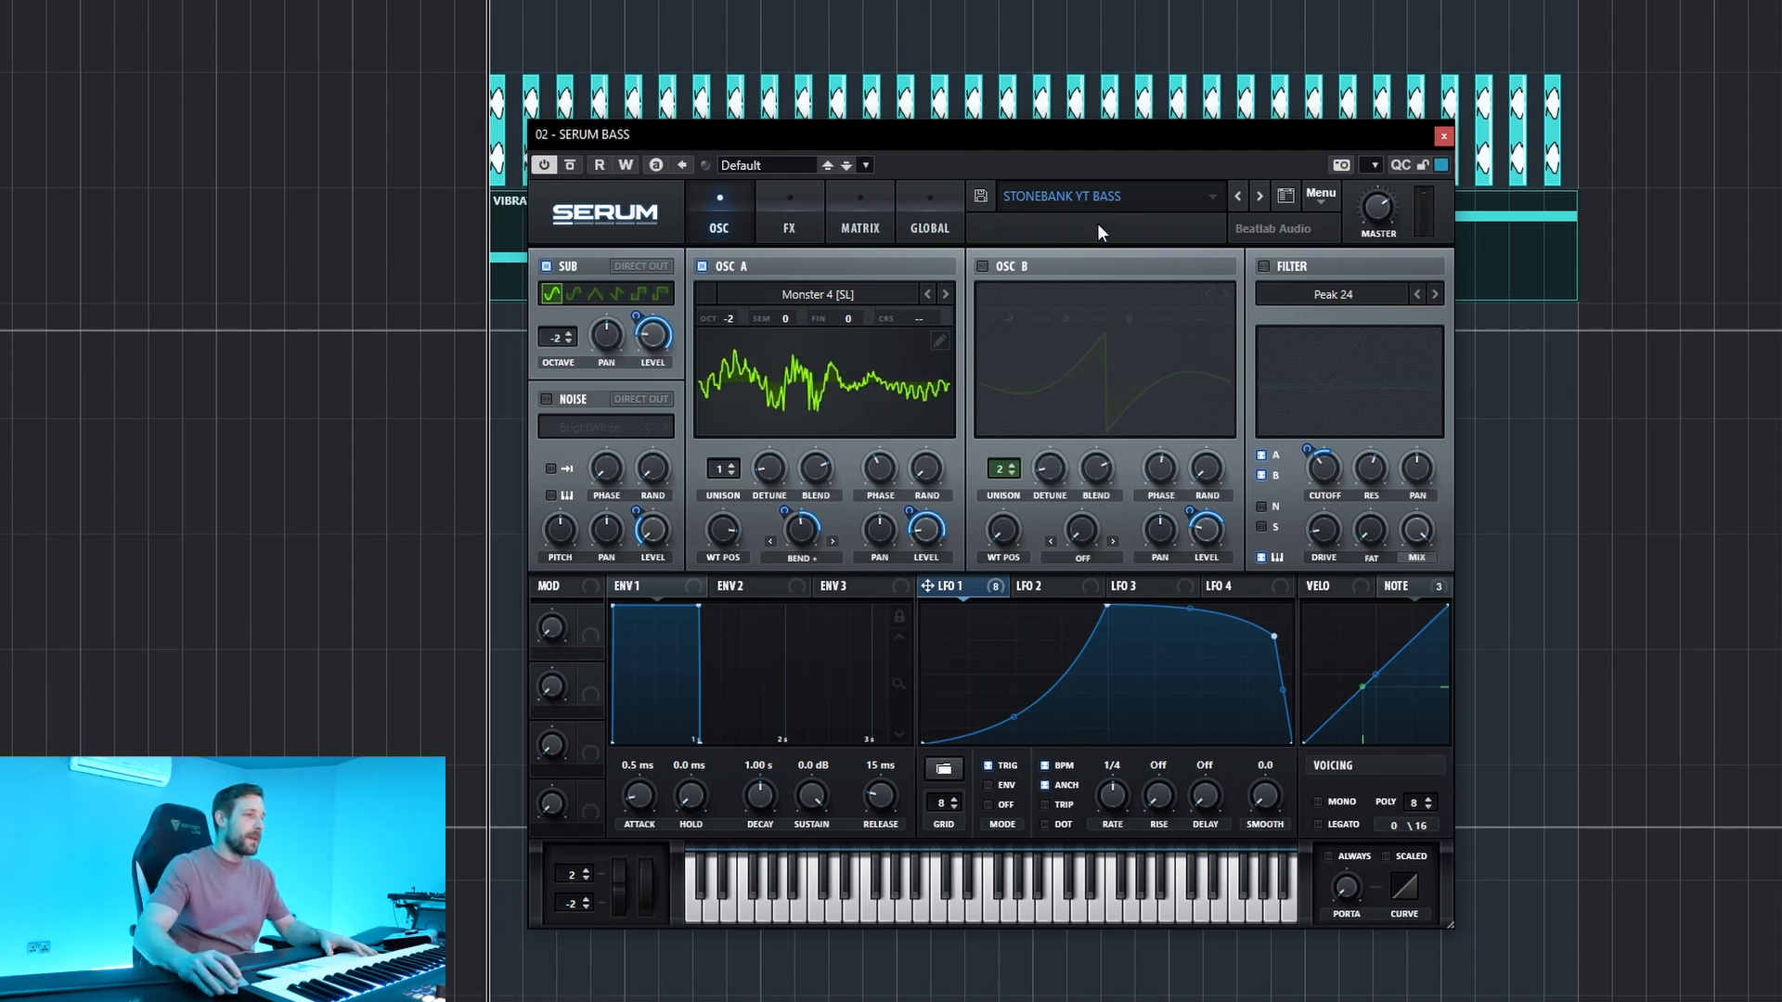
pyautogui.click(982, 267)
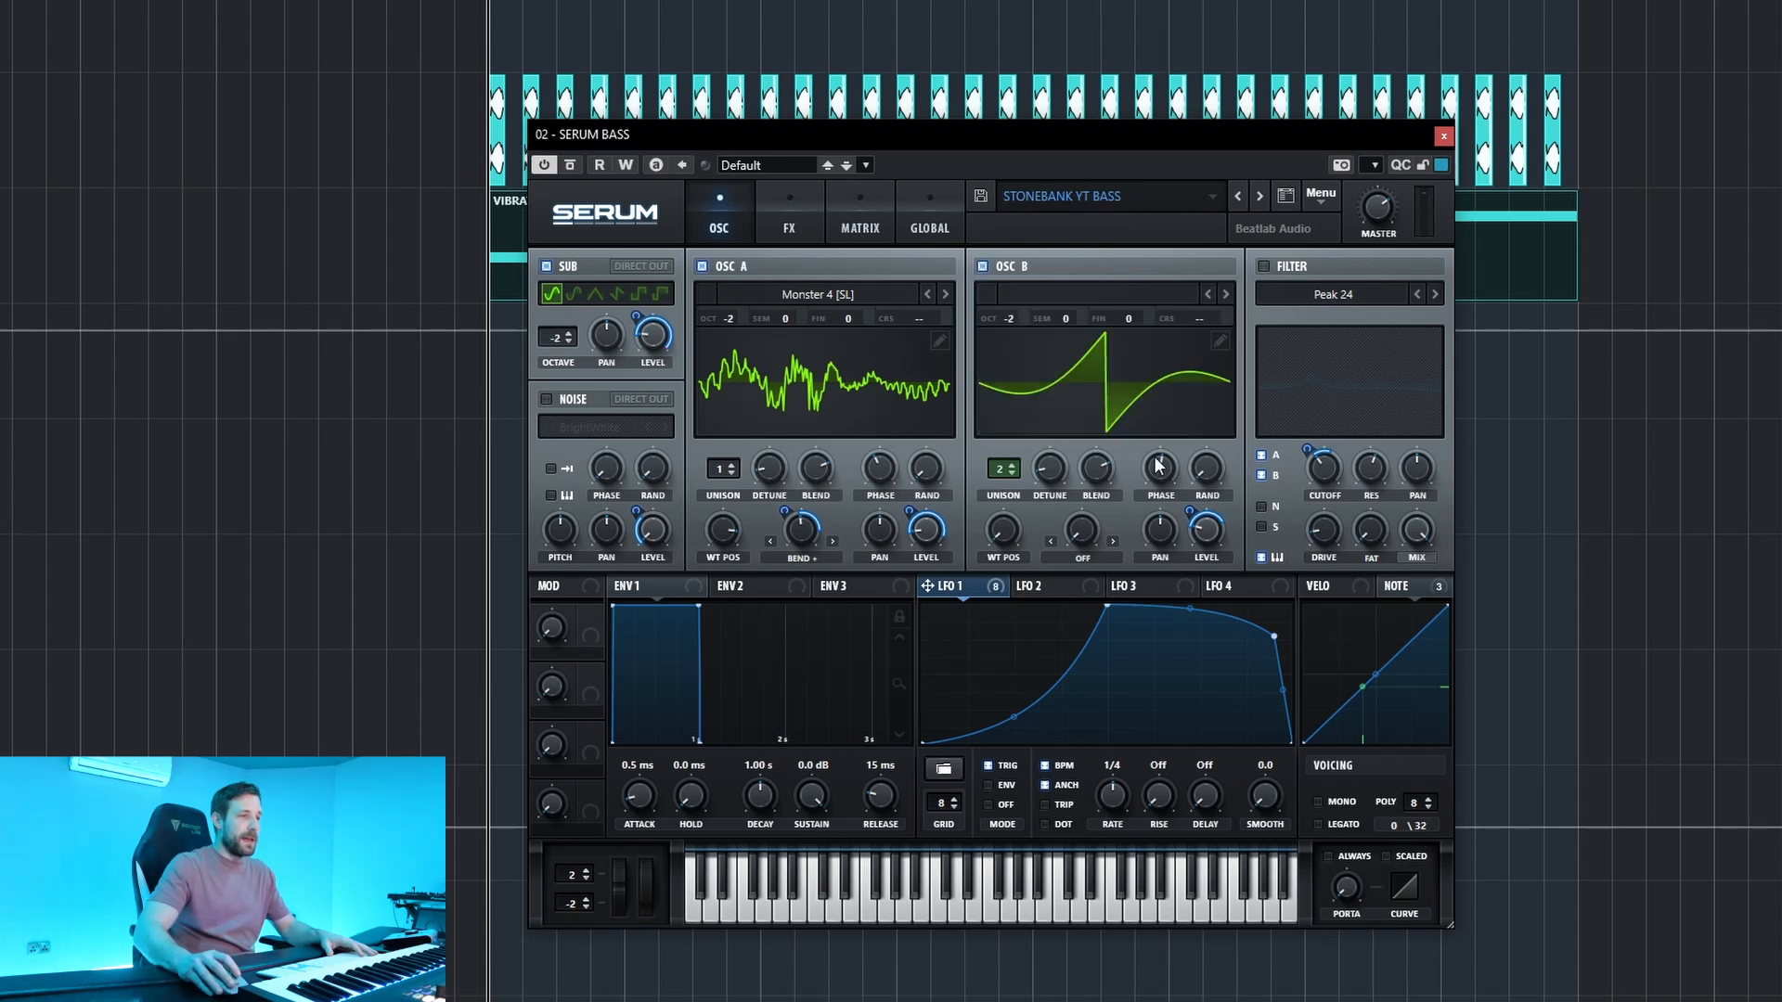
# Lower the first harmonics of oscillator B's wavetable, setting Bin 2 to 0%, and close the wavetable editor.
pyautogui.click(1218, 341)
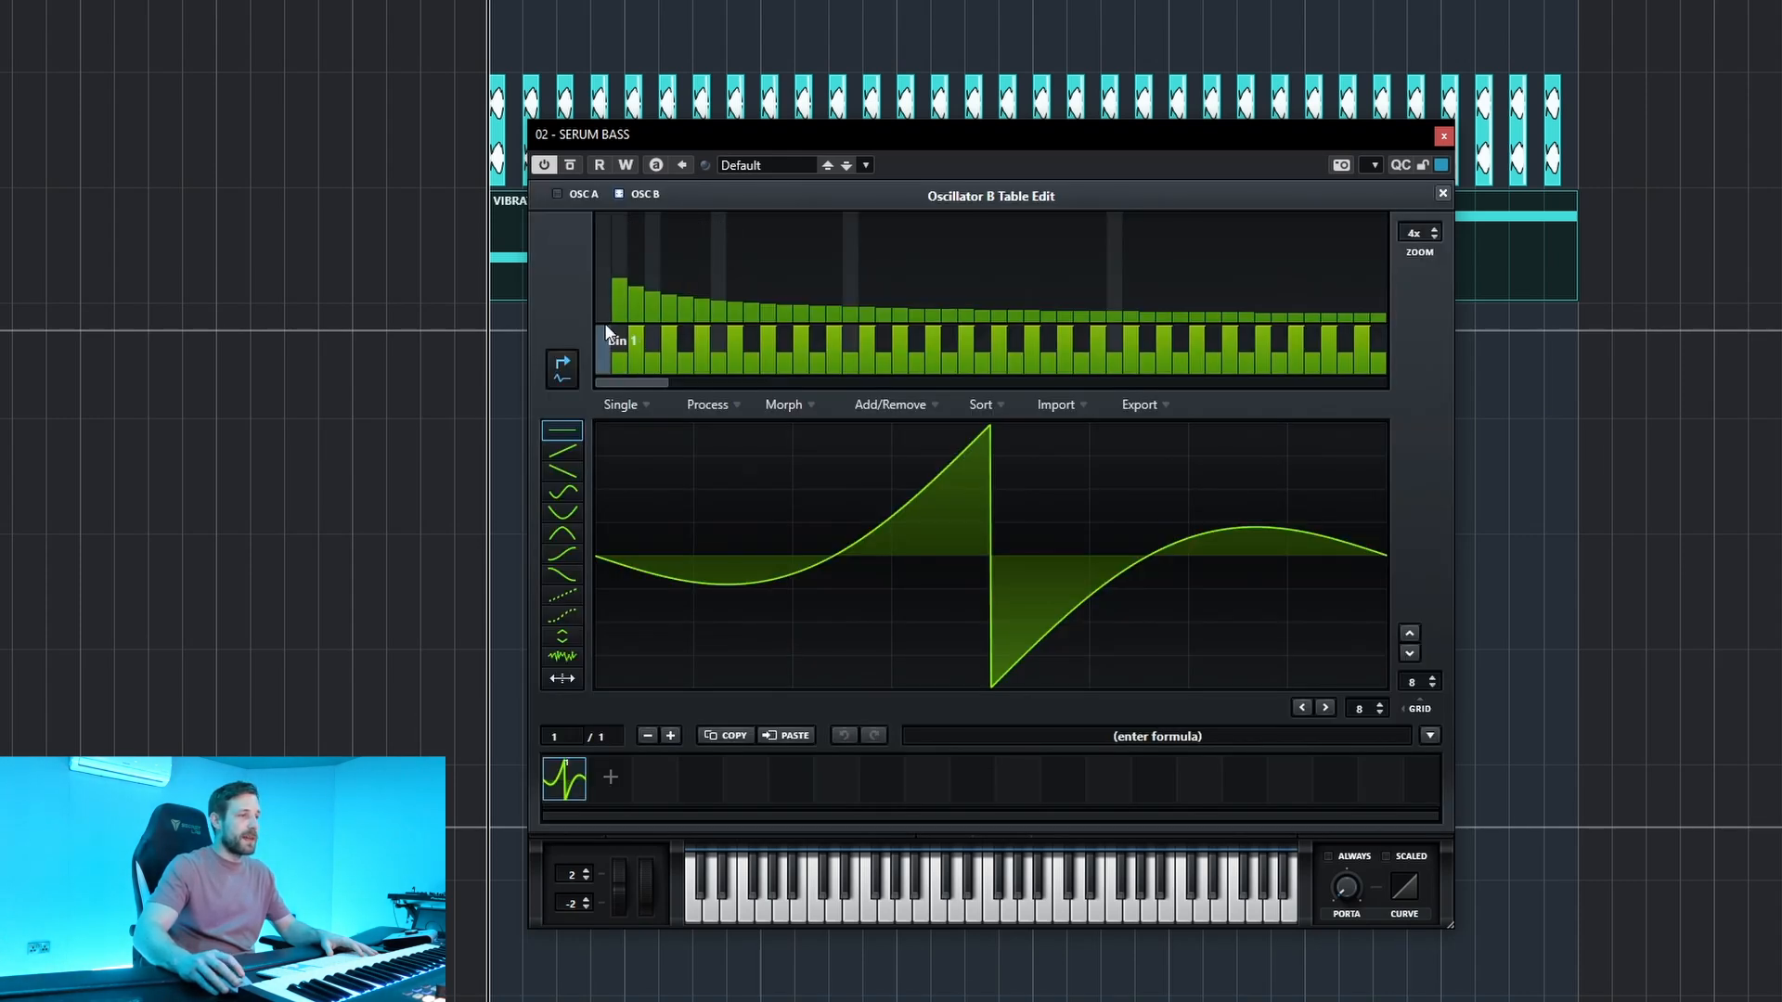
pyautogui.click(609, 260)
pyautogui.moveTo(609, 268); pyautogui.dragTo(617, 366)
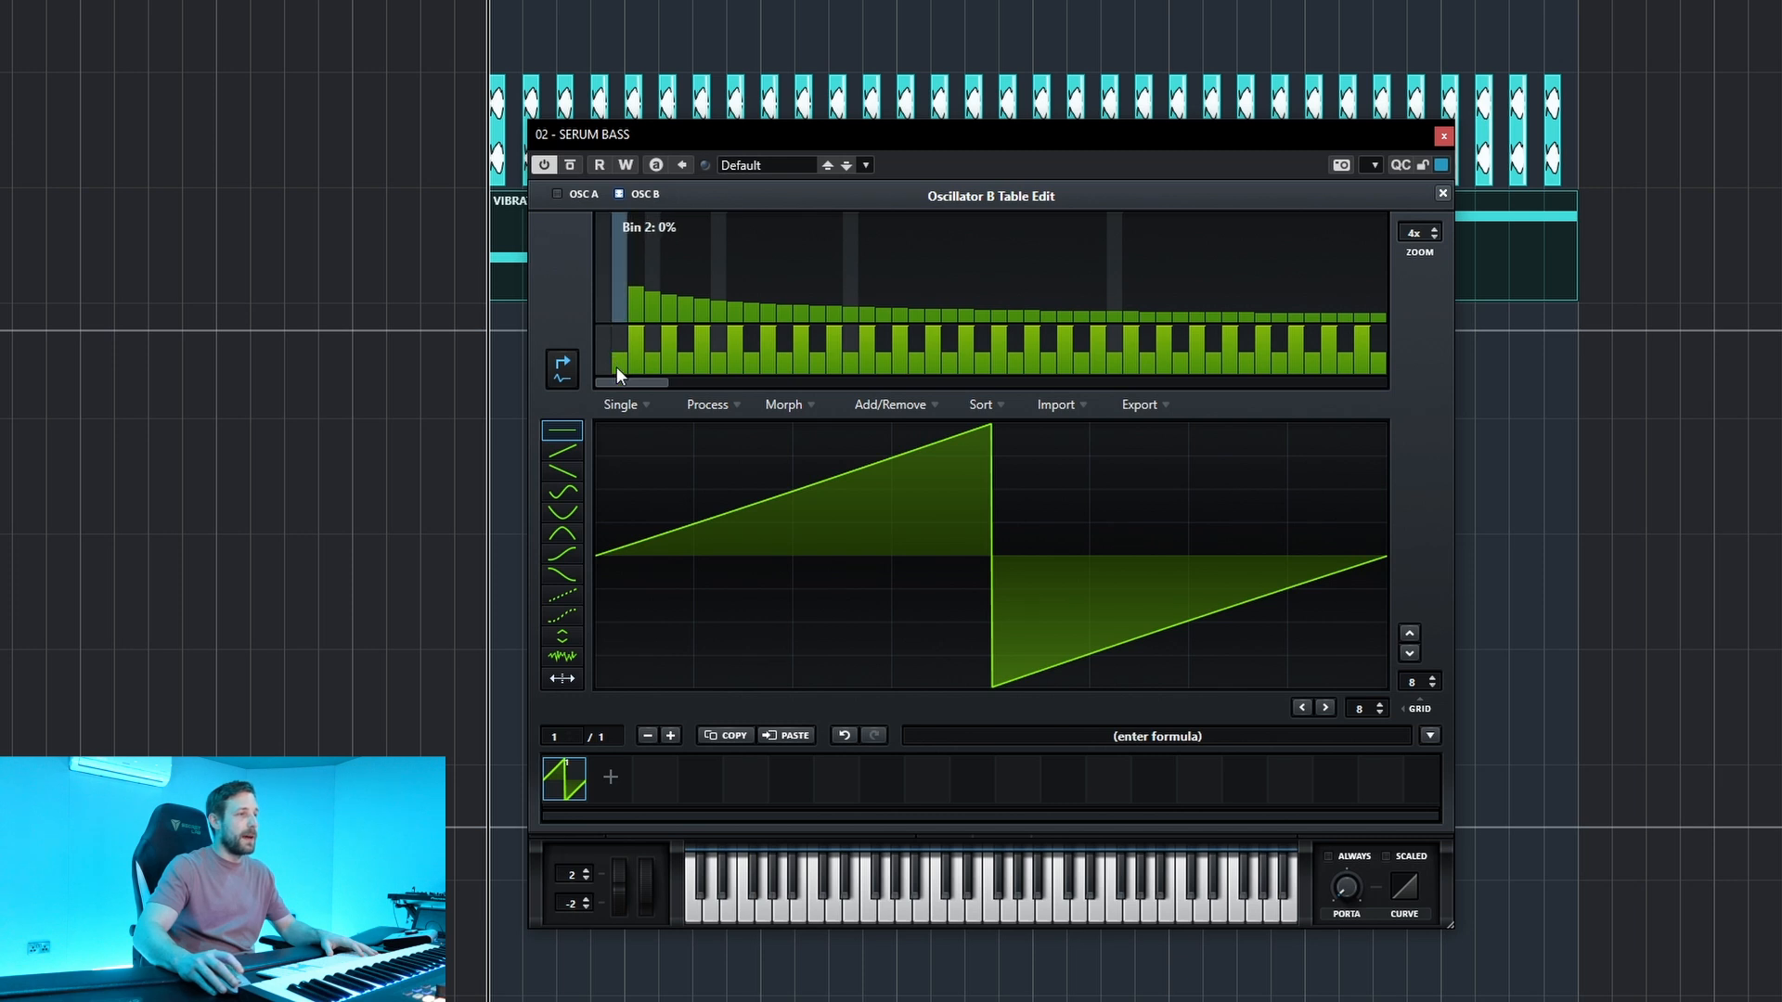
pyautogui.click(1443, 193)
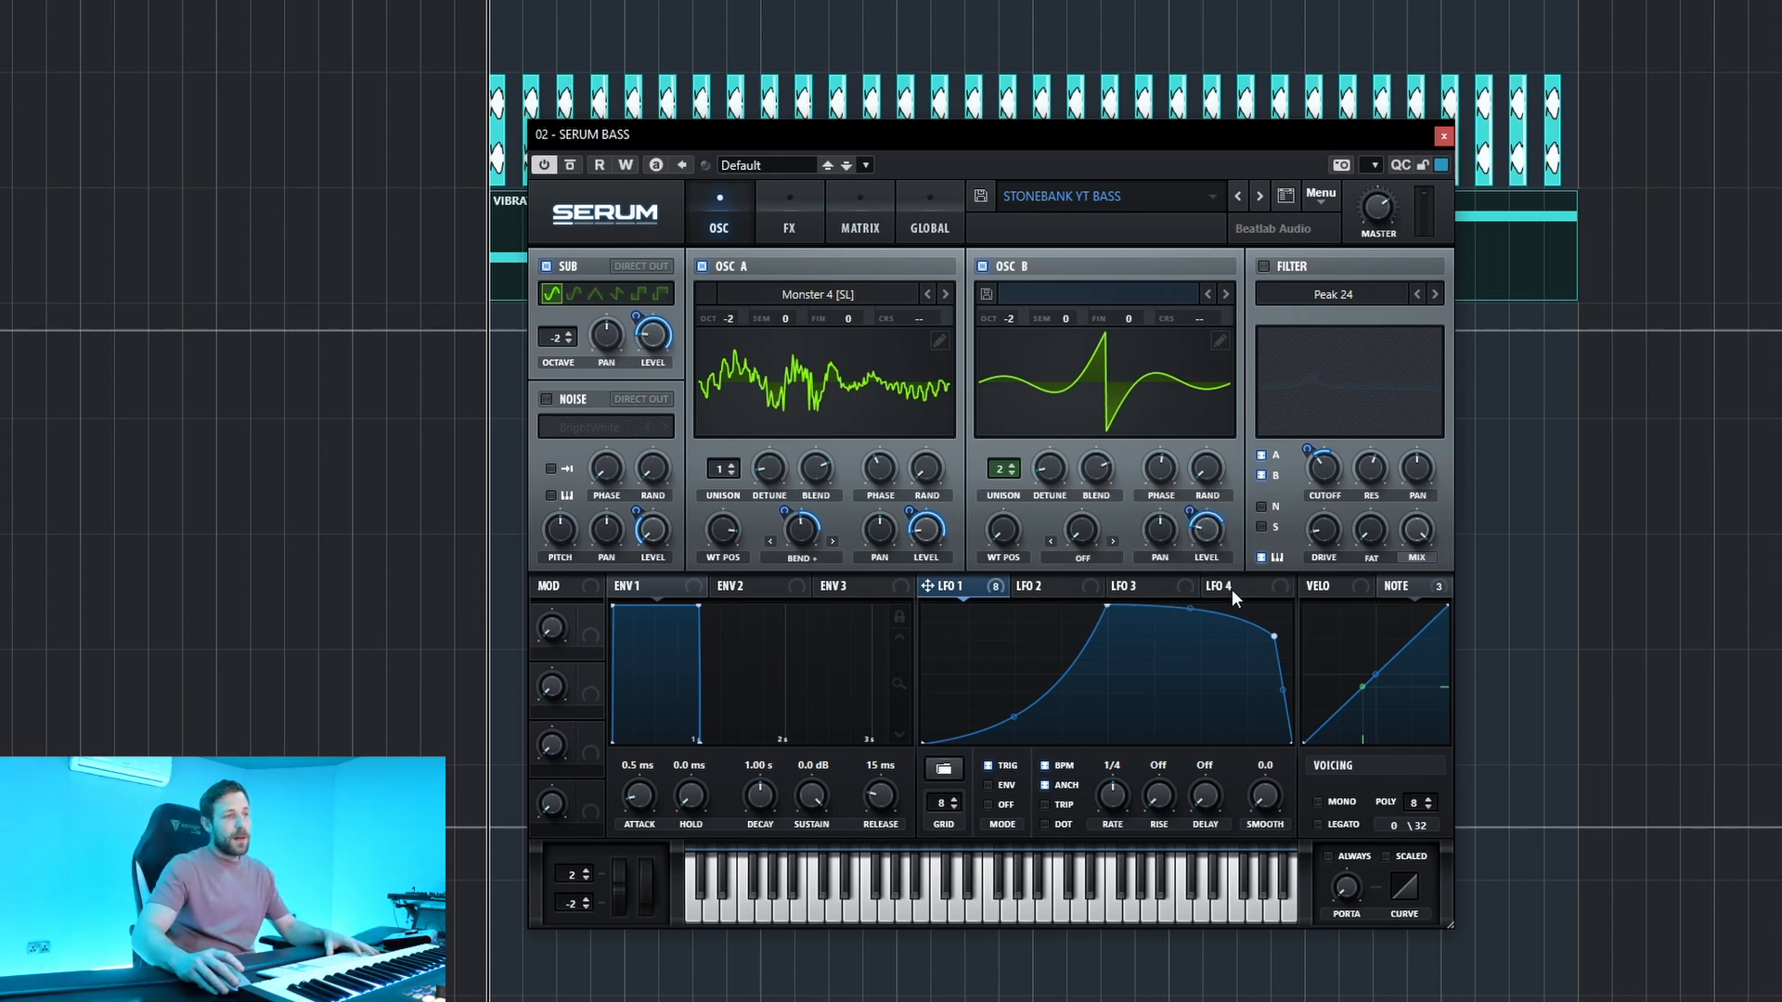
# Compare playback of the bass part with X-Shaper distortion on and off, leaving the distortion on.
pyautogui.press('space')
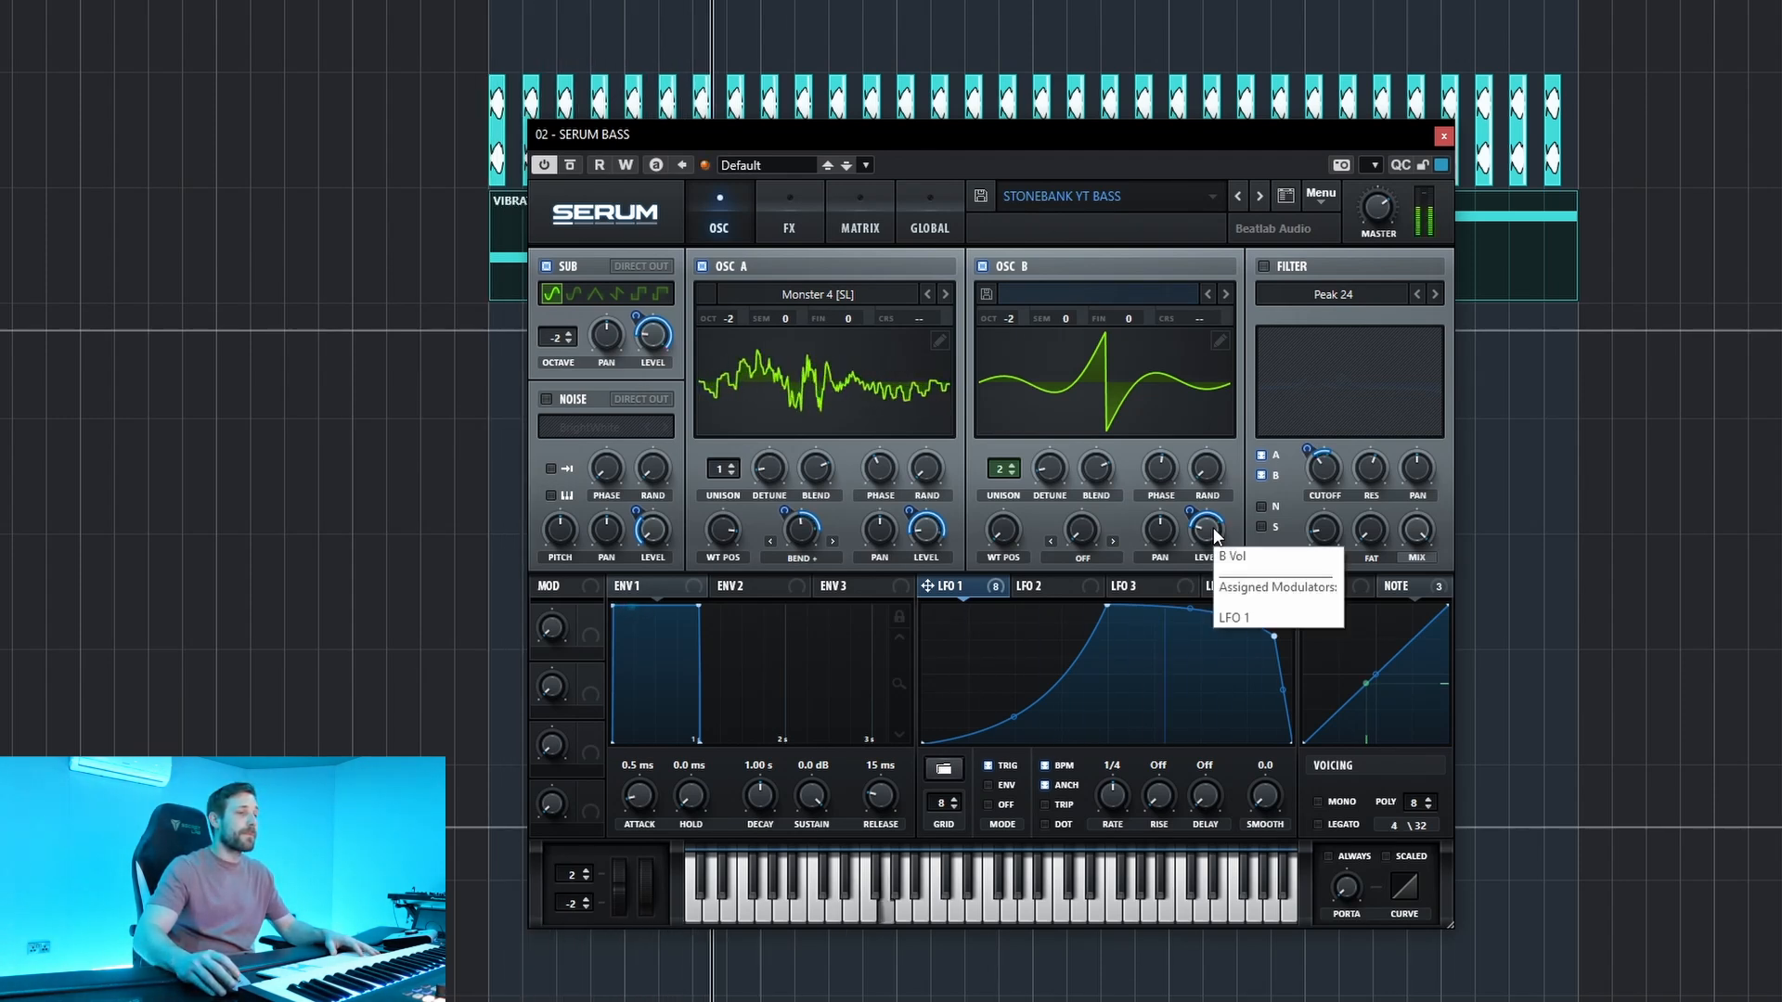
pyautogui.press('space')
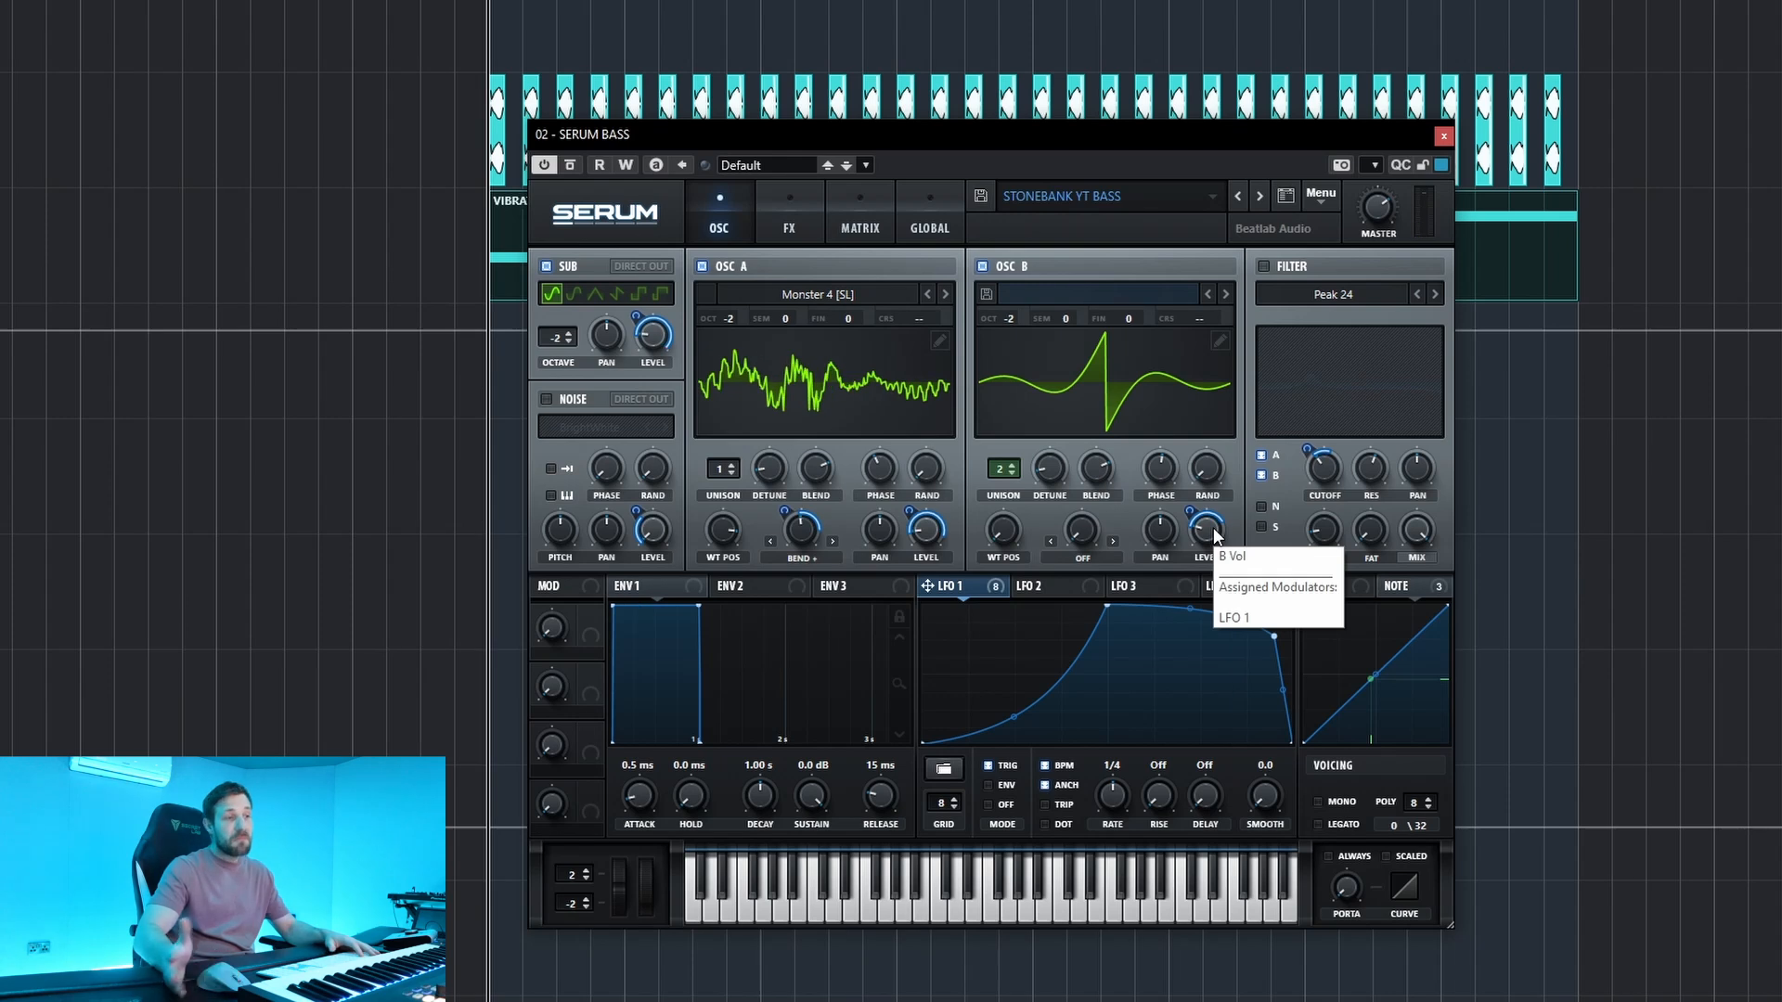
pyautogui.click(789, 218)
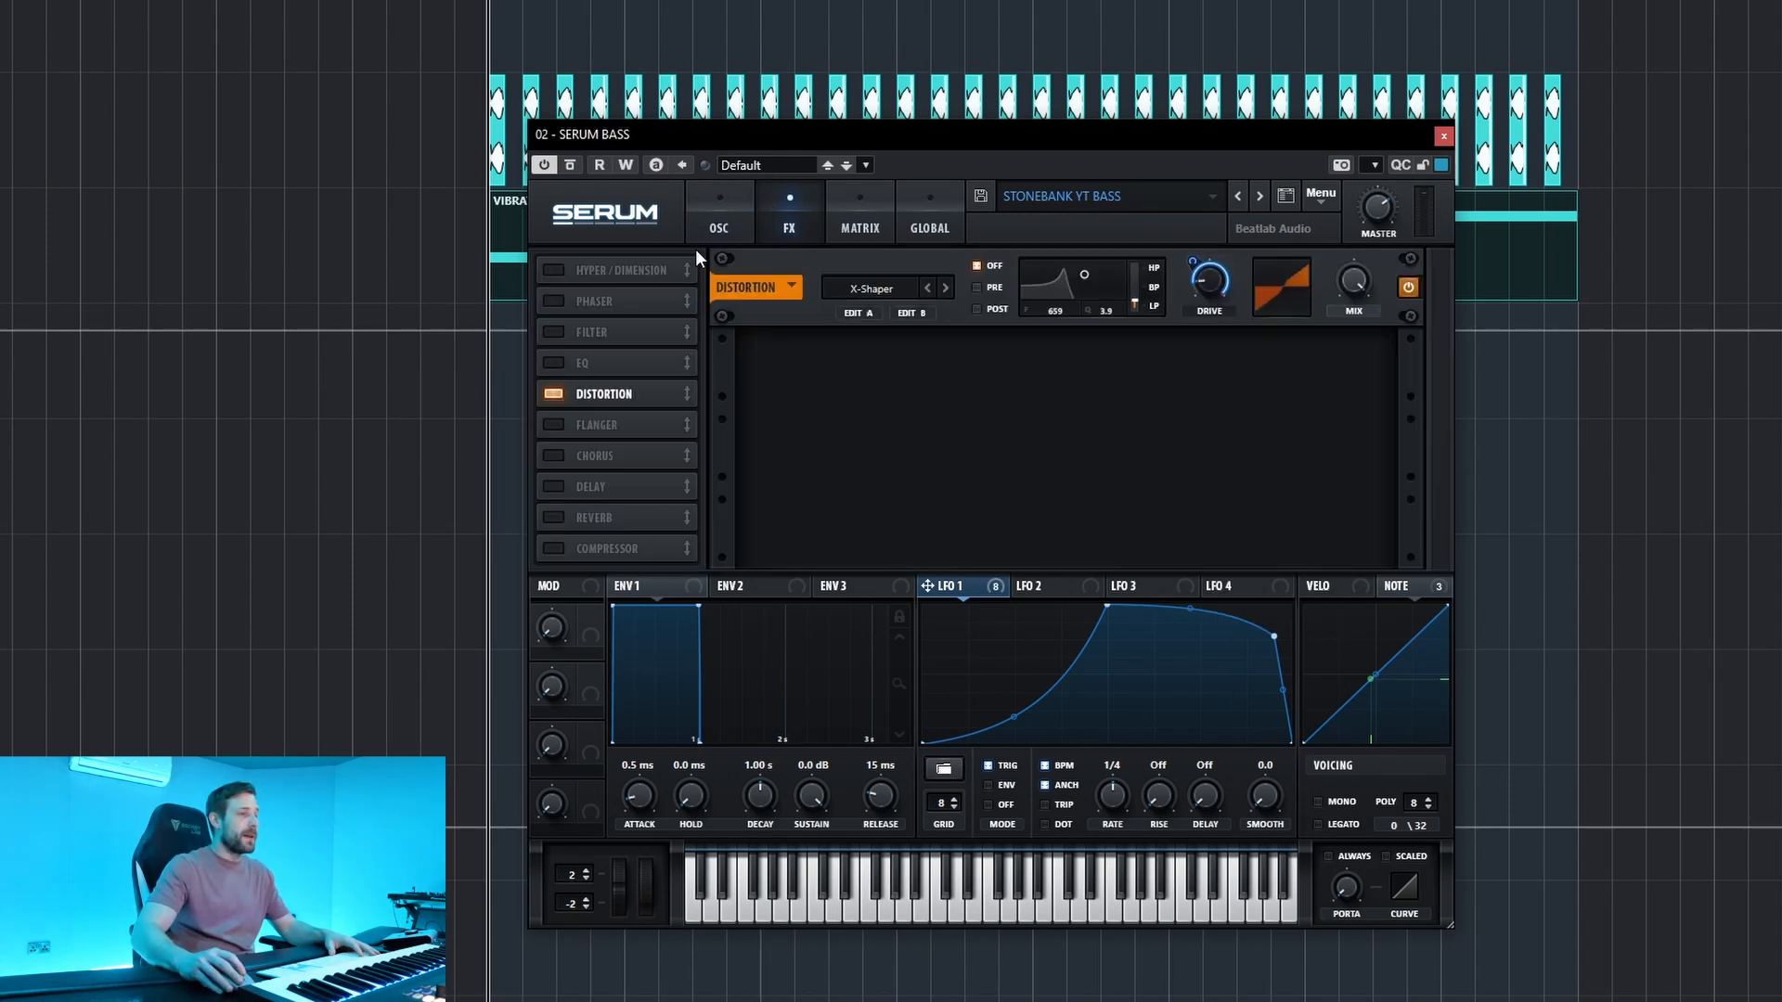
pyautogui.click(554, 395)
pyautogui.press('space')
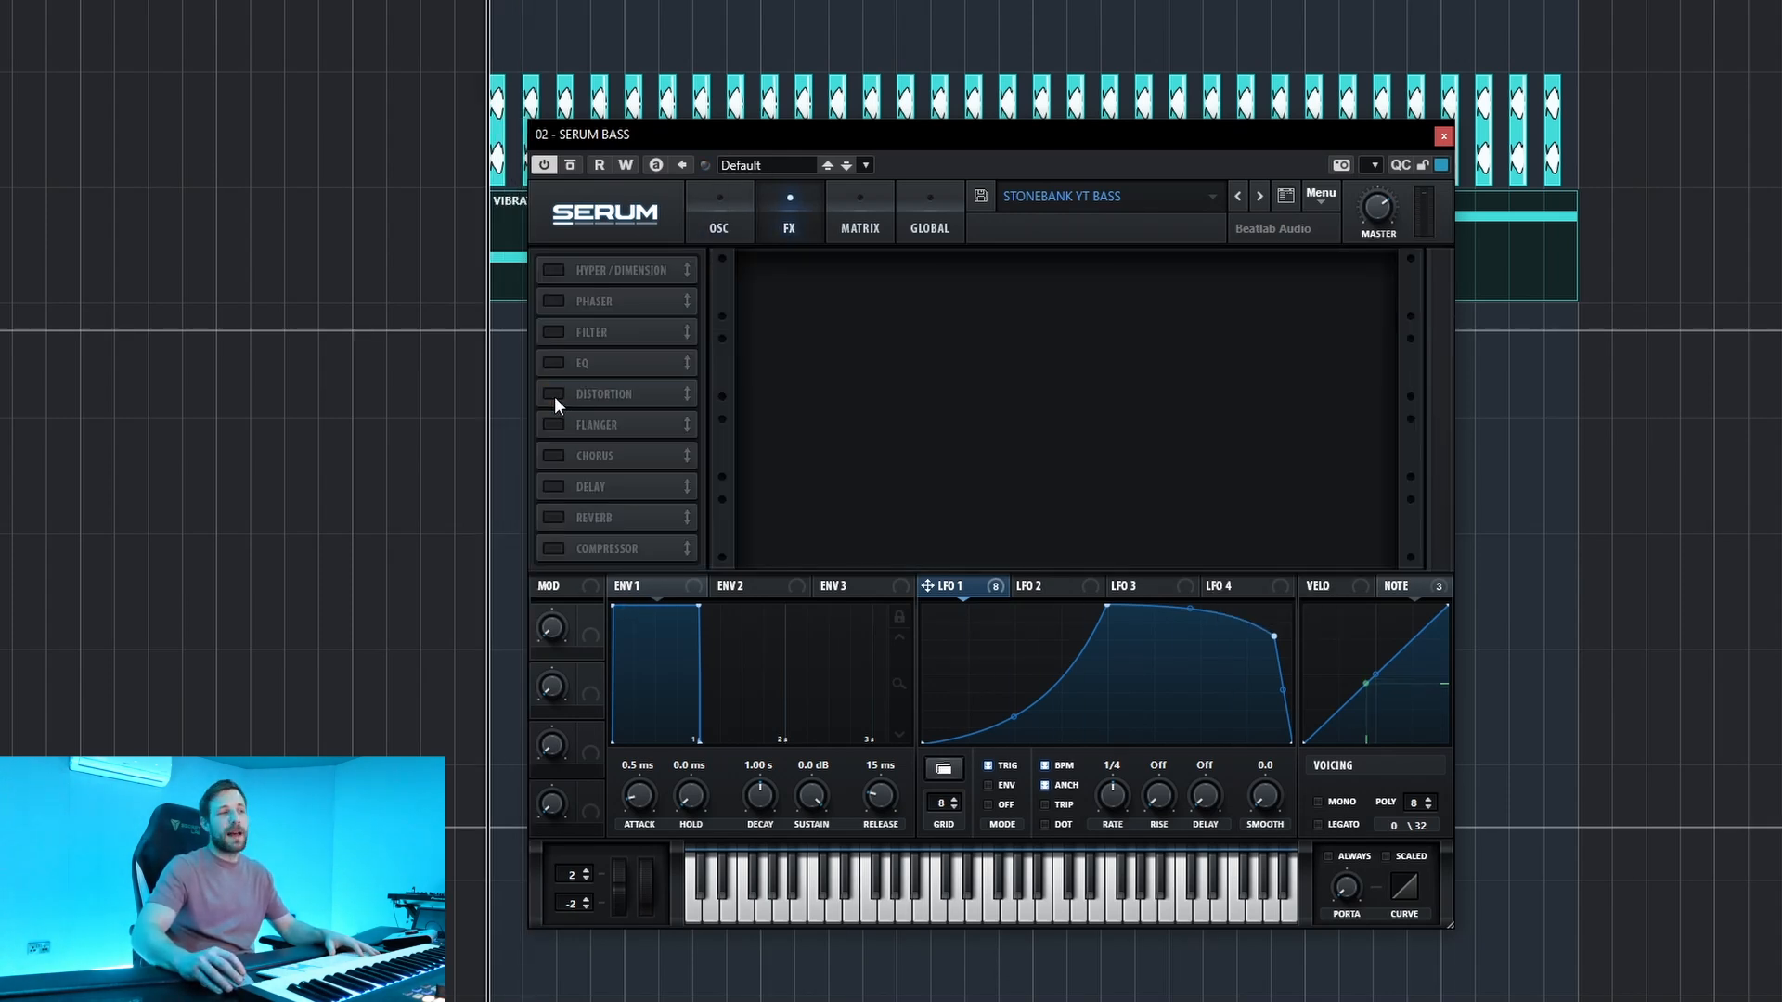
pyautogui.click(554, 395)
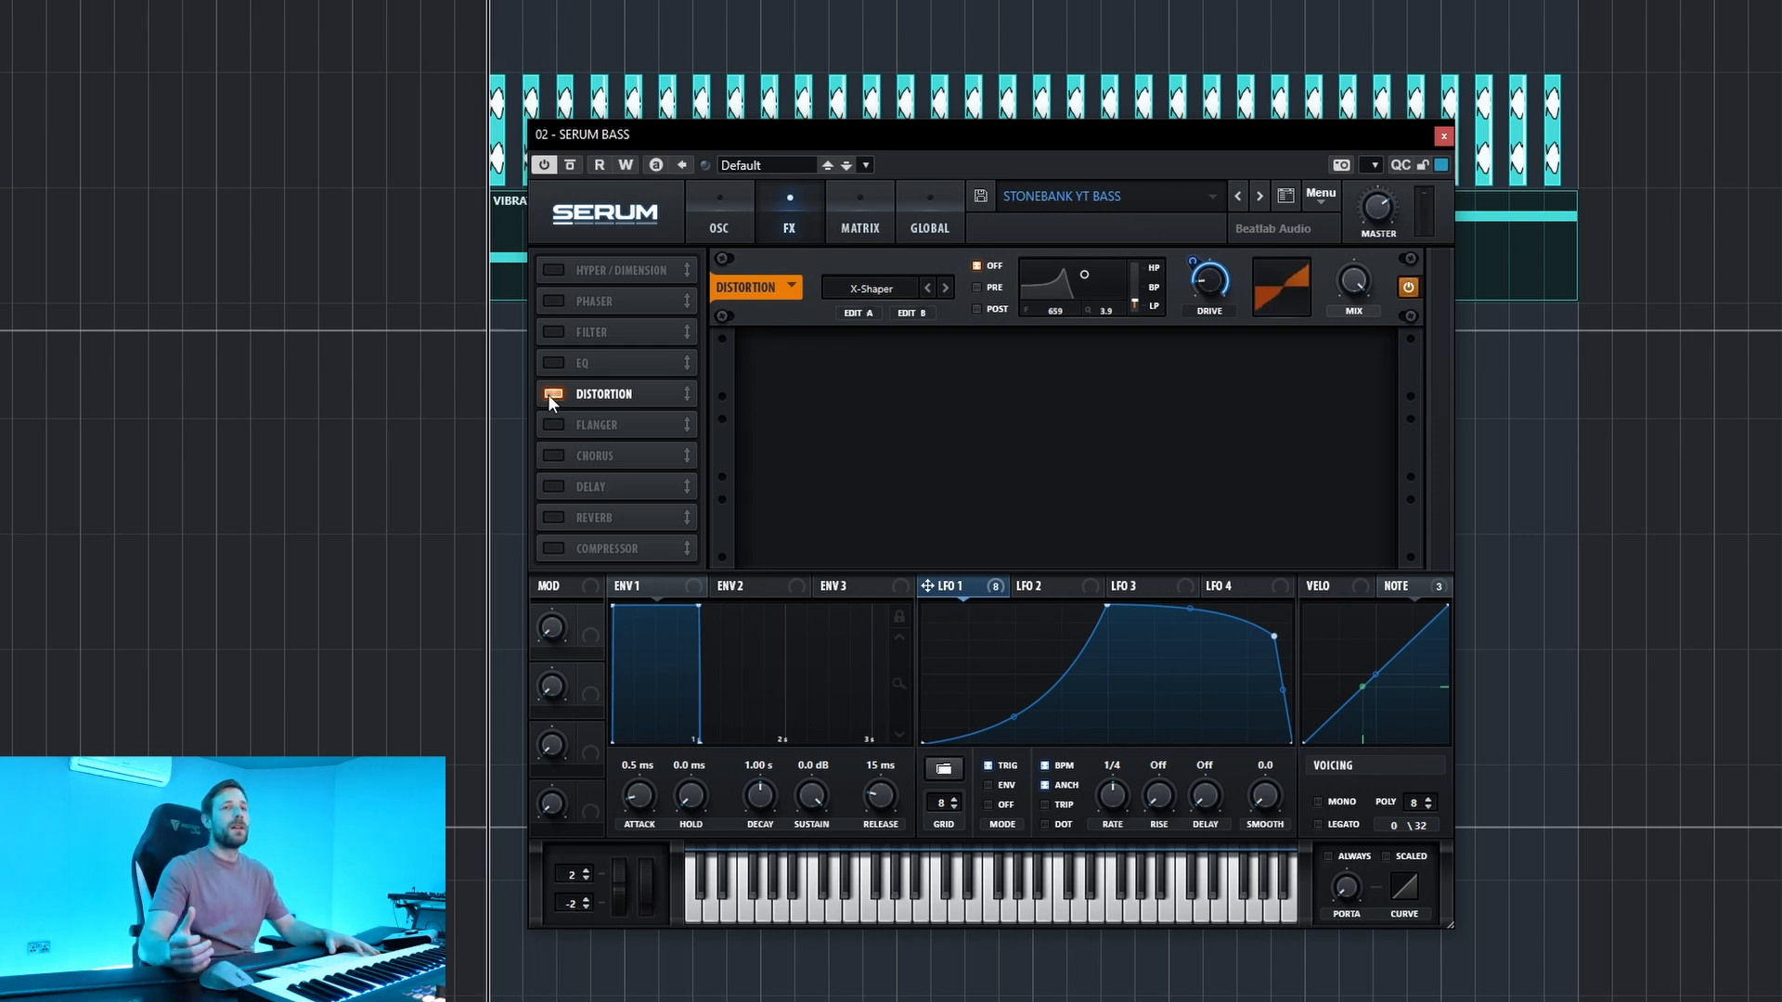
# Switch the Peak 24 filter back on in the oscillator section and display LFO 1's modulation assignments.
pyautogui.click(733, 222)
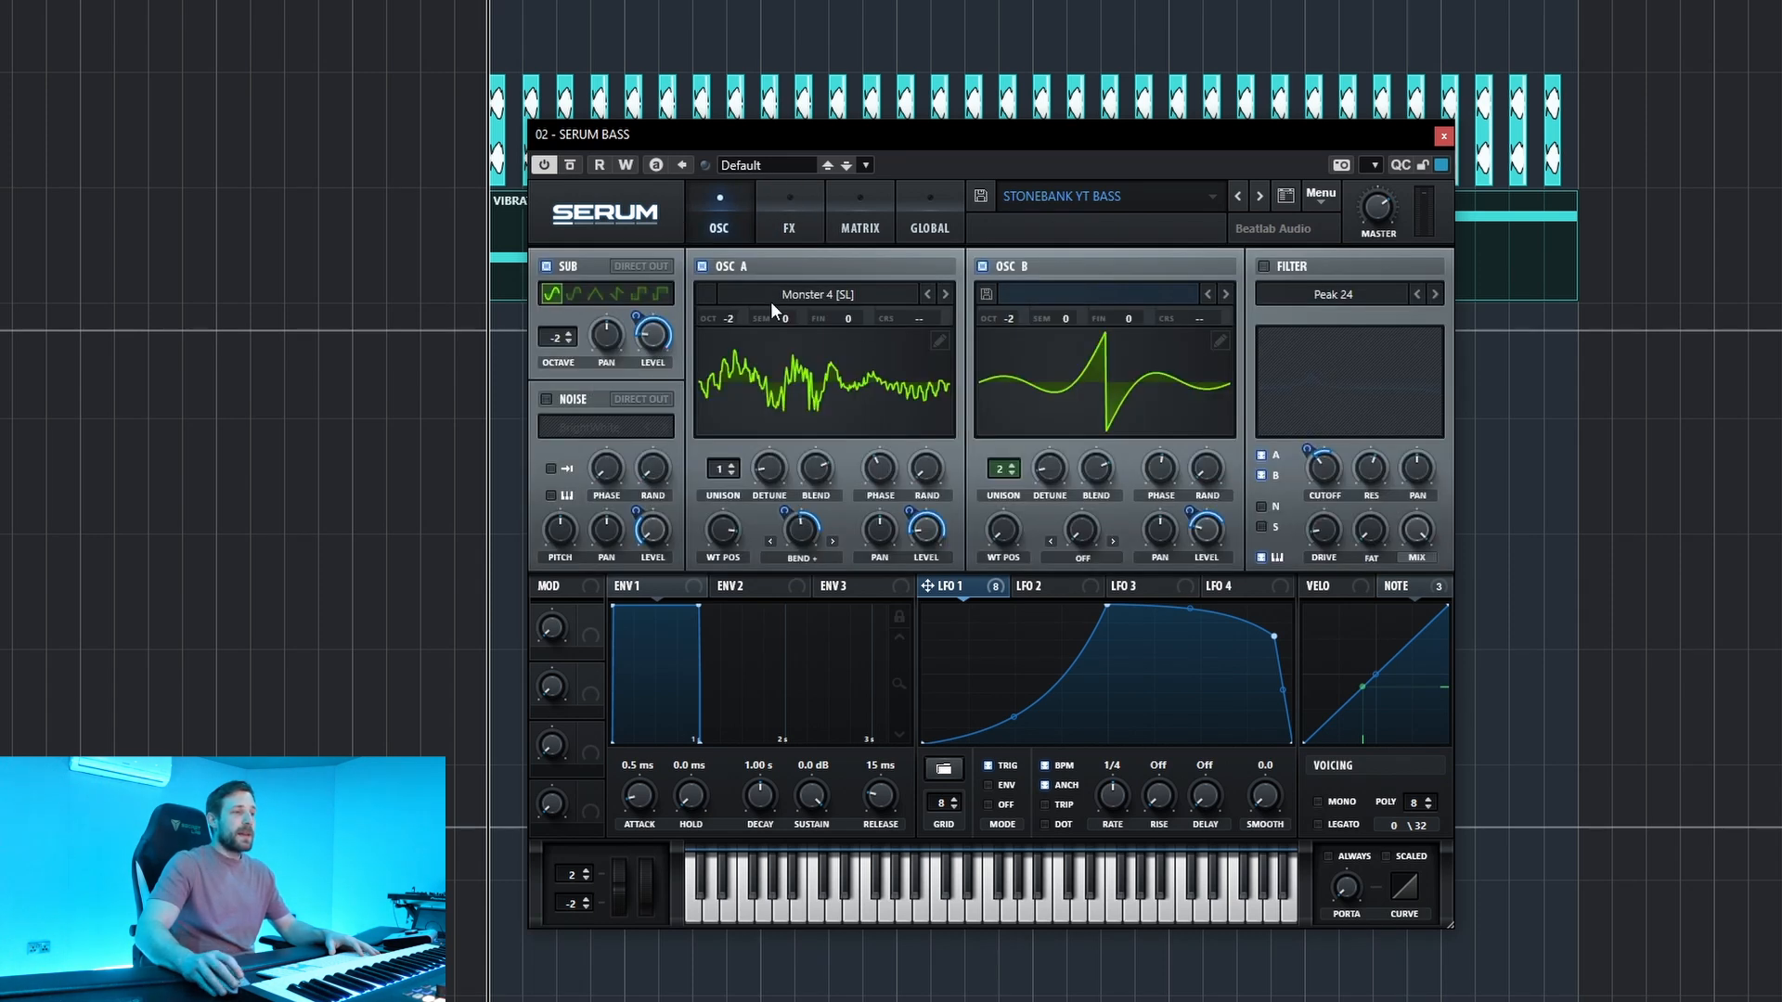
pyautogui.click(1264, 267)
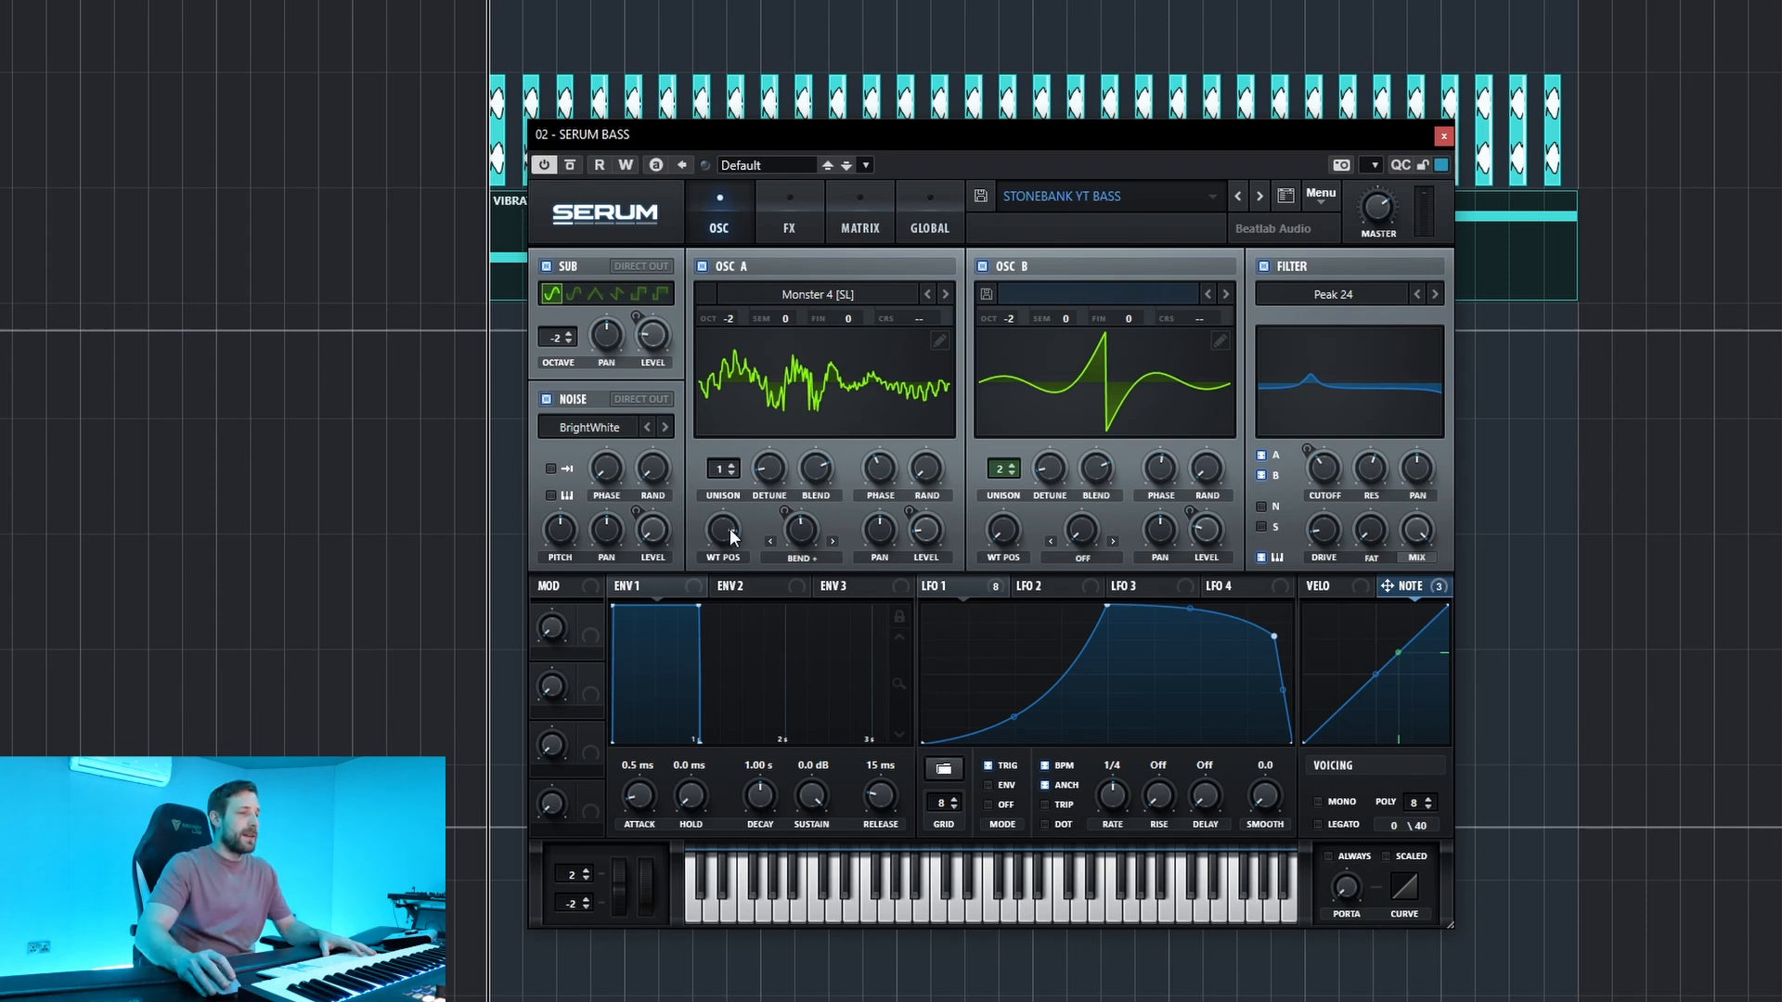
pyautogui.click(972, 581)
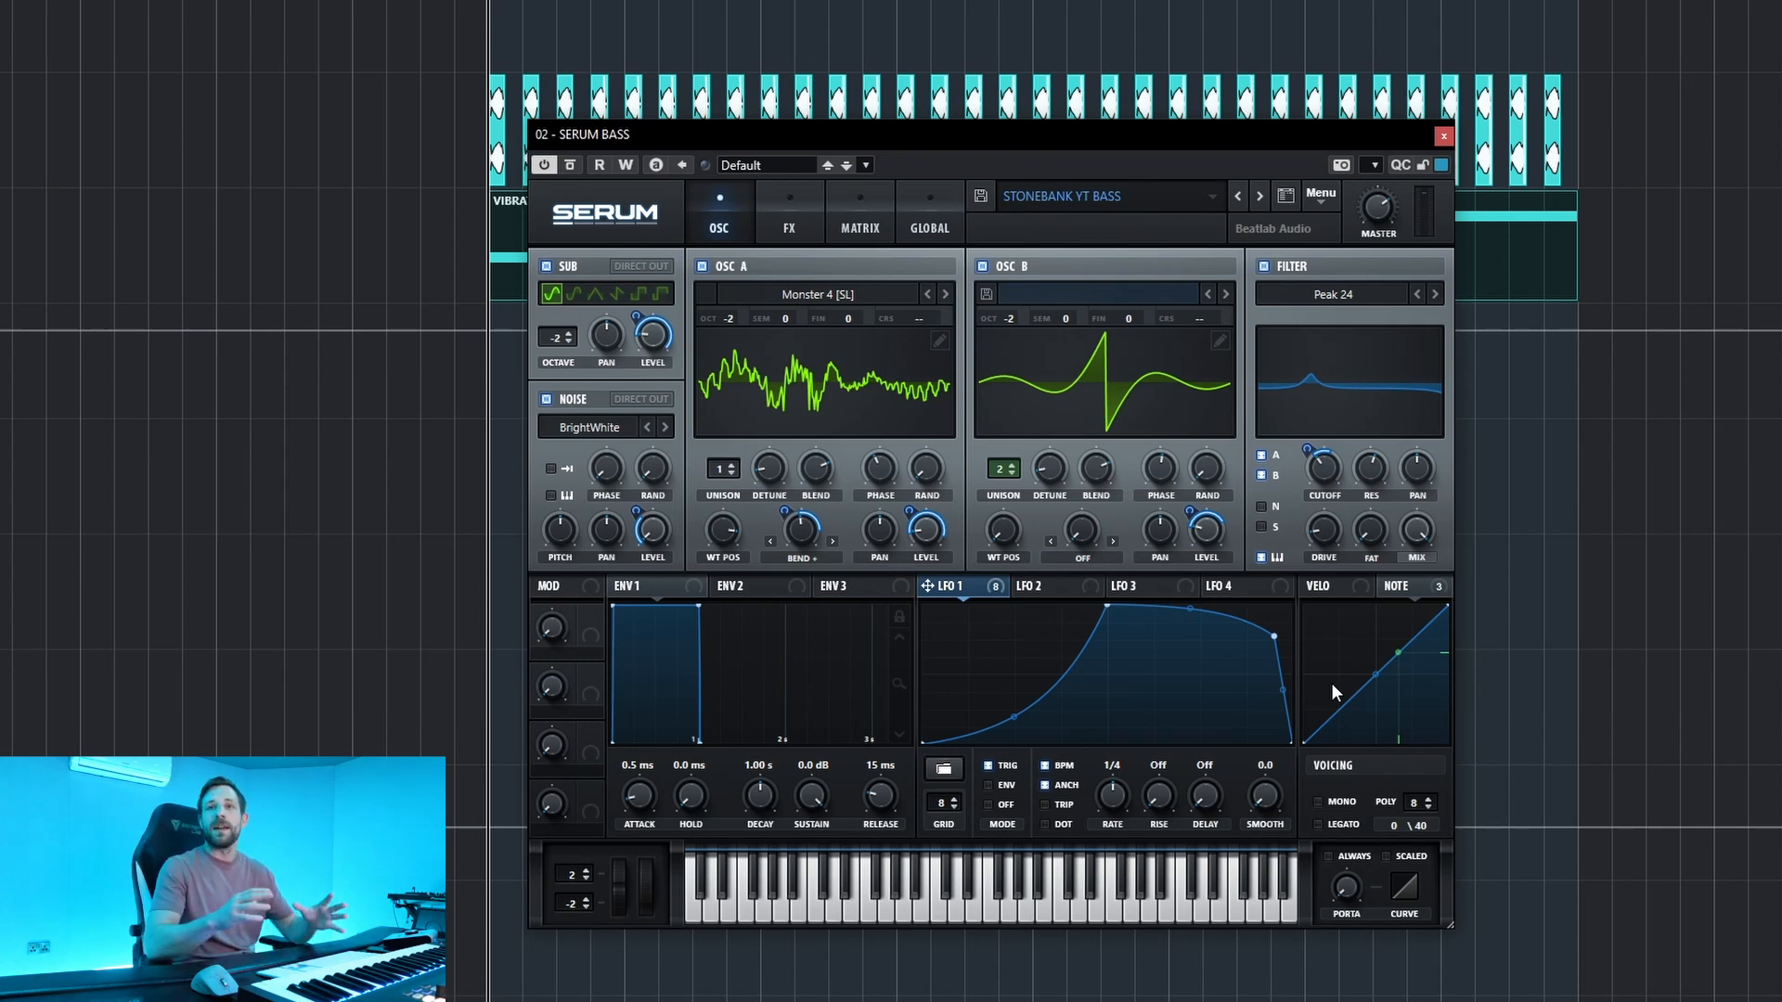
# Play the bass part with the noise oscillator switched off for comparison, and turn the BrightWhite noise back on.
pyautogui.press('space')
pyautogui.click(547, 399)
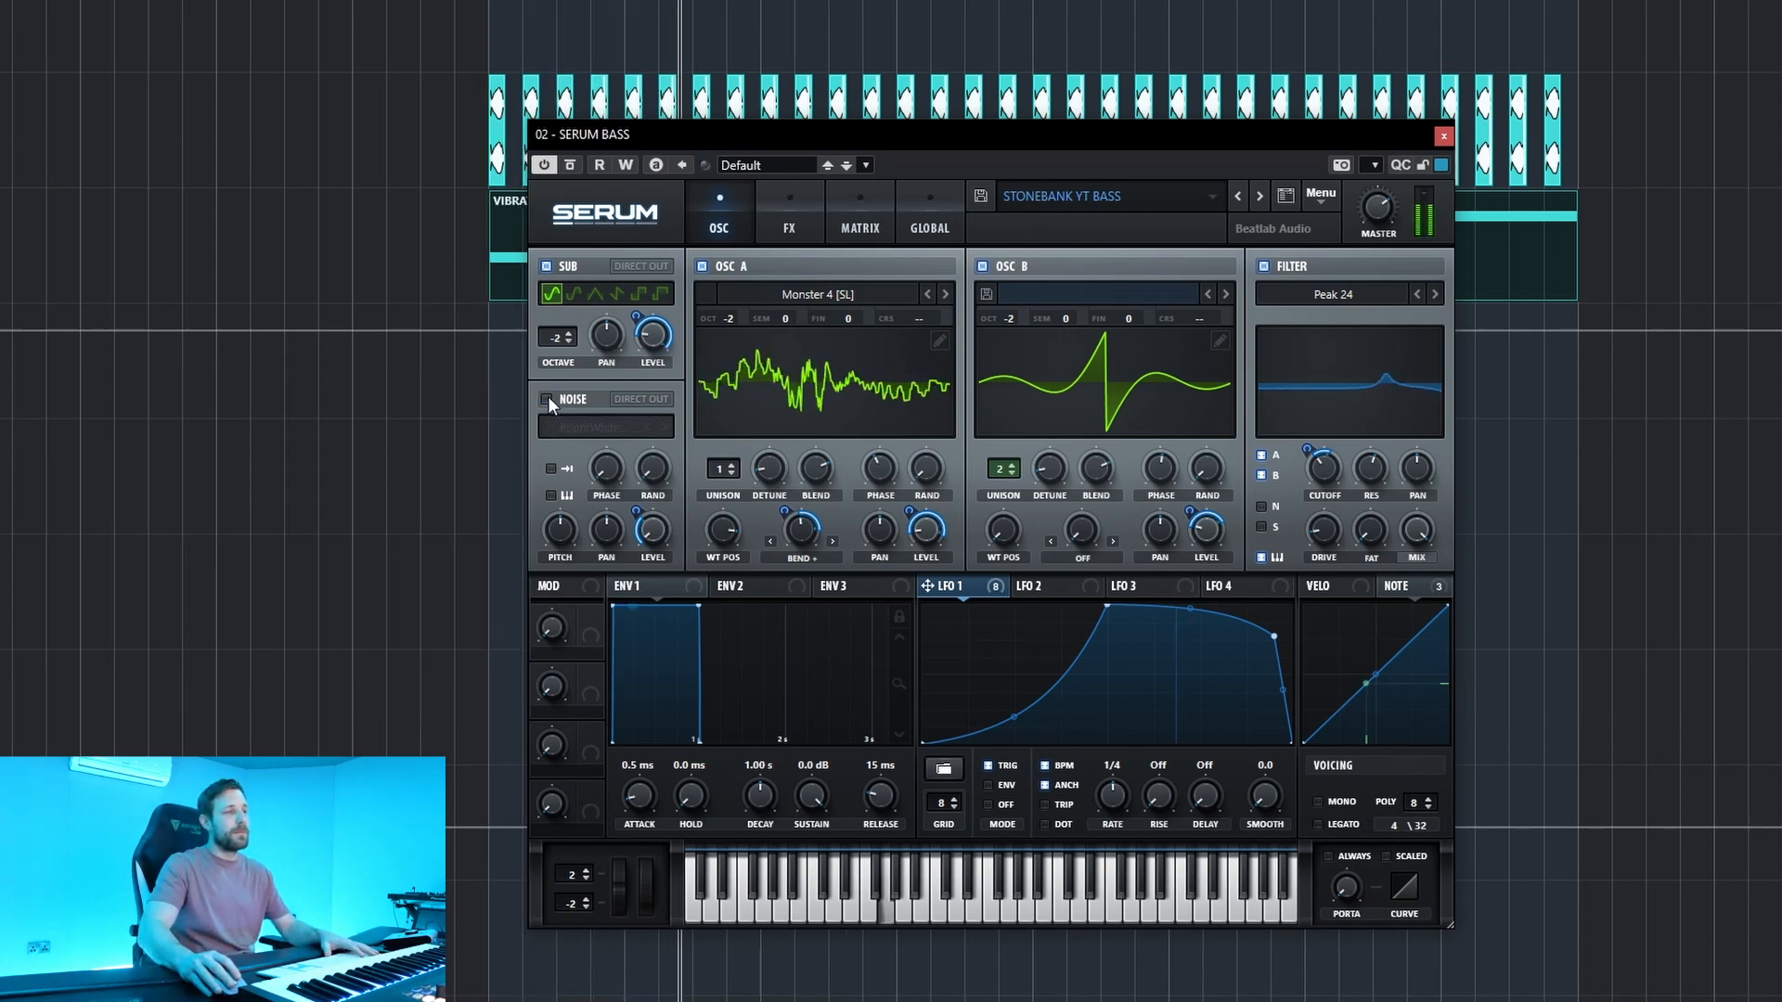
pyautogui.click(548, 400)
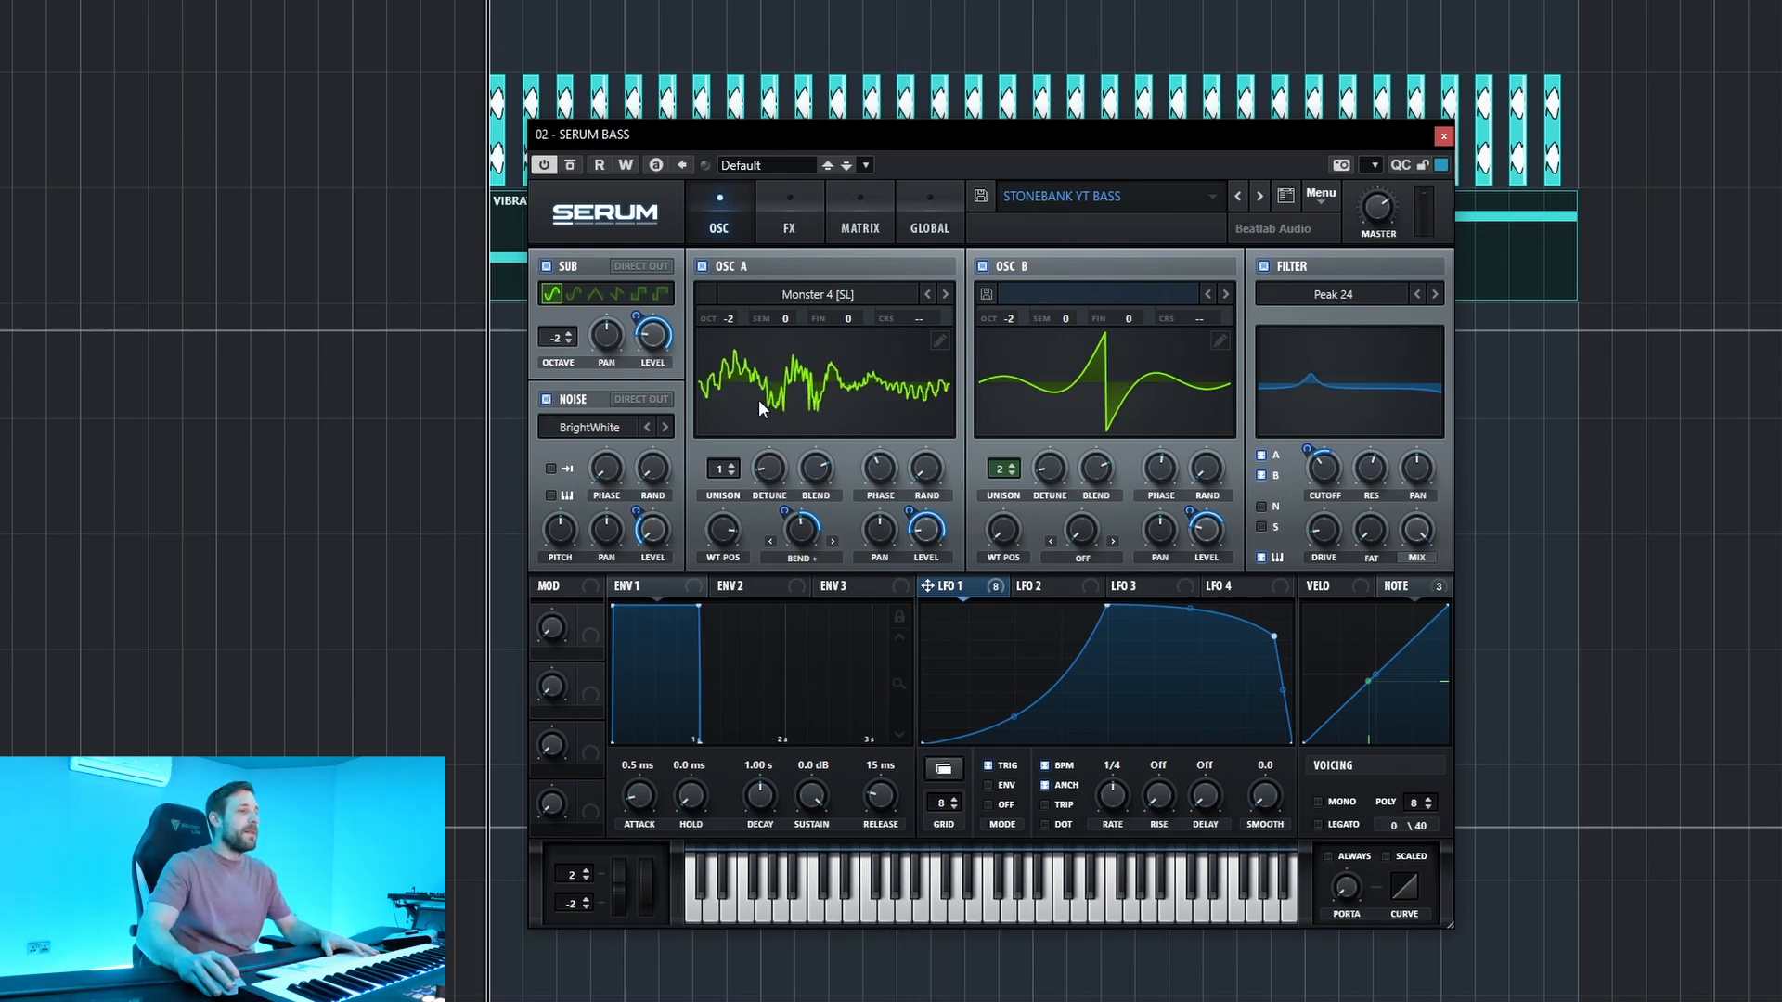
# Check the LFO 1 modulation on the EQ gain and distortion drive, and the Note modulation on both EQ frequencies.
pyautogui.click(789, 223)
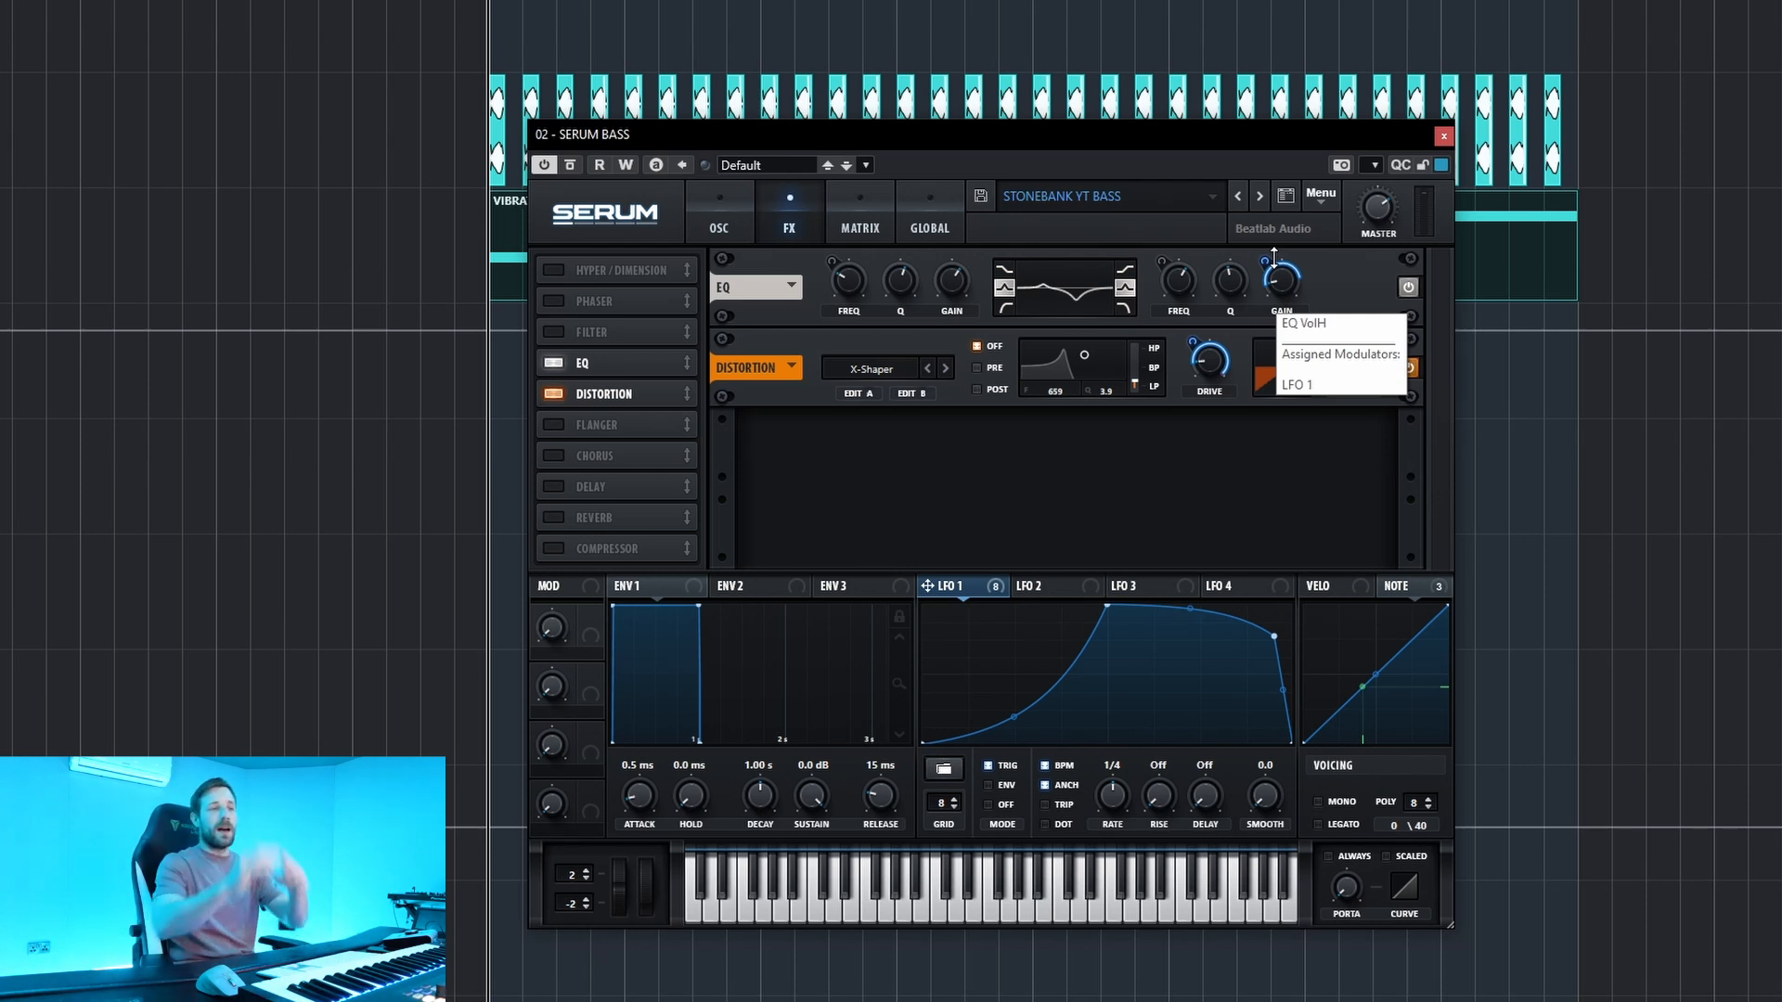
pyautogui.click(1409, 584)
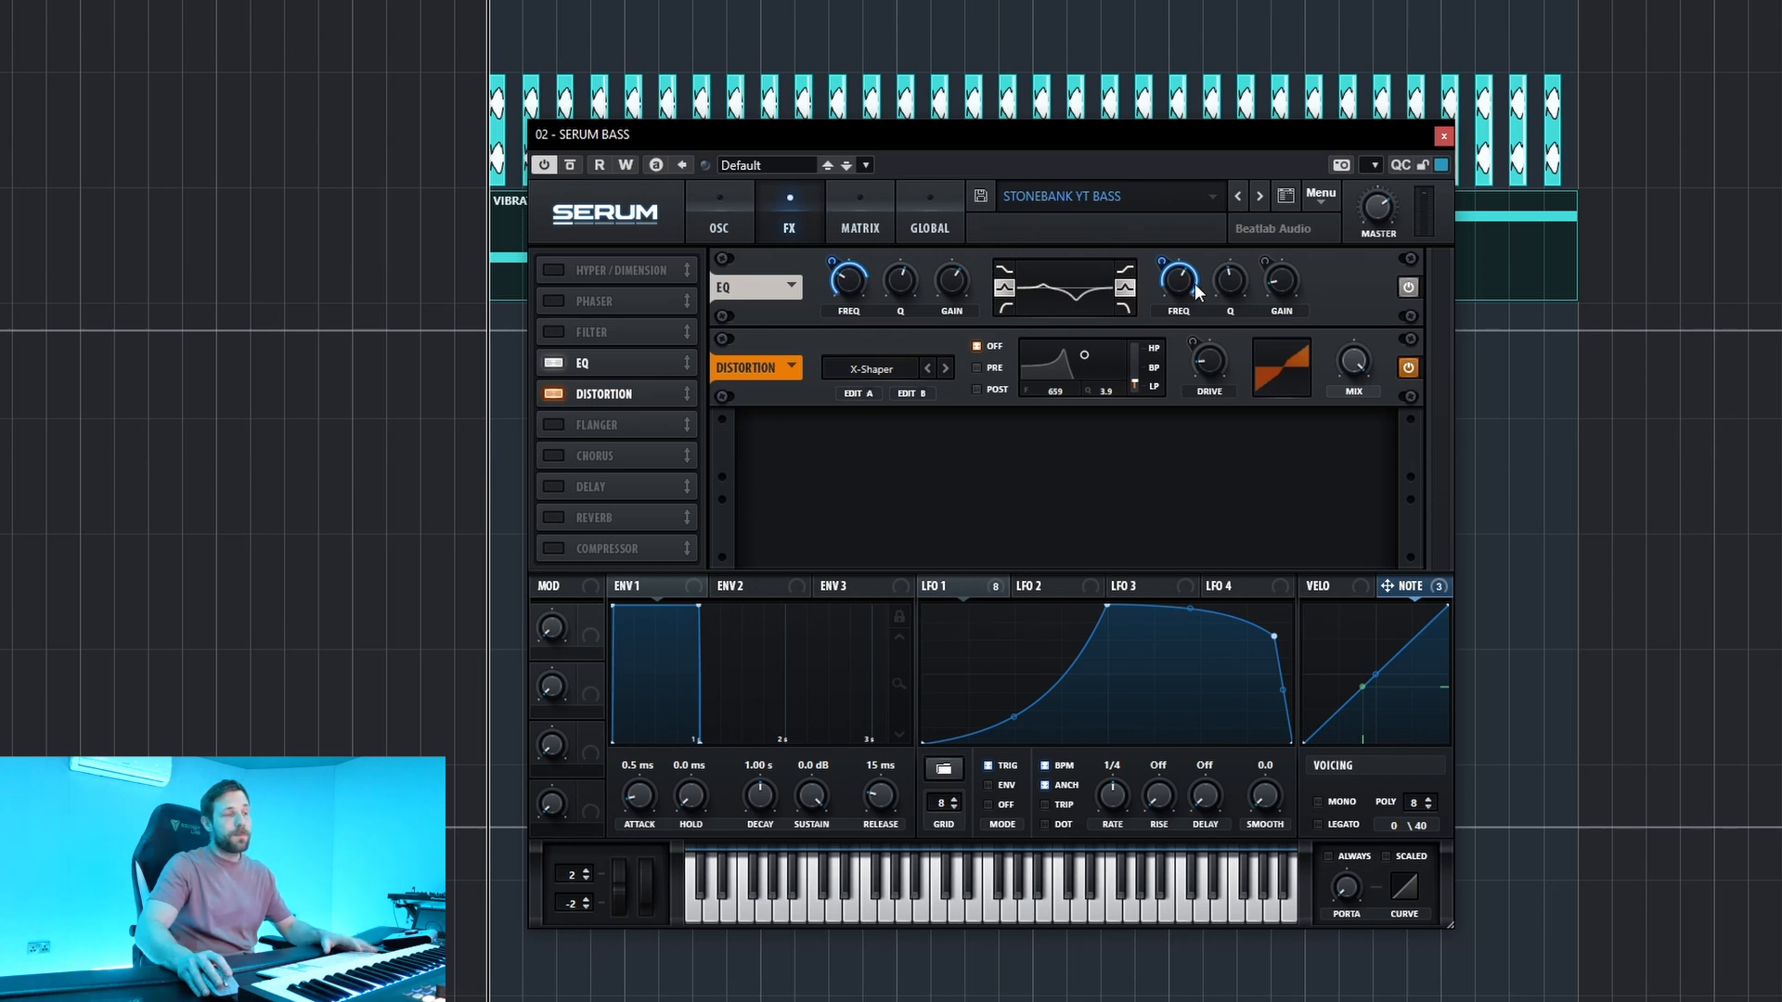
pyautogui.moveTo(1197, 291)
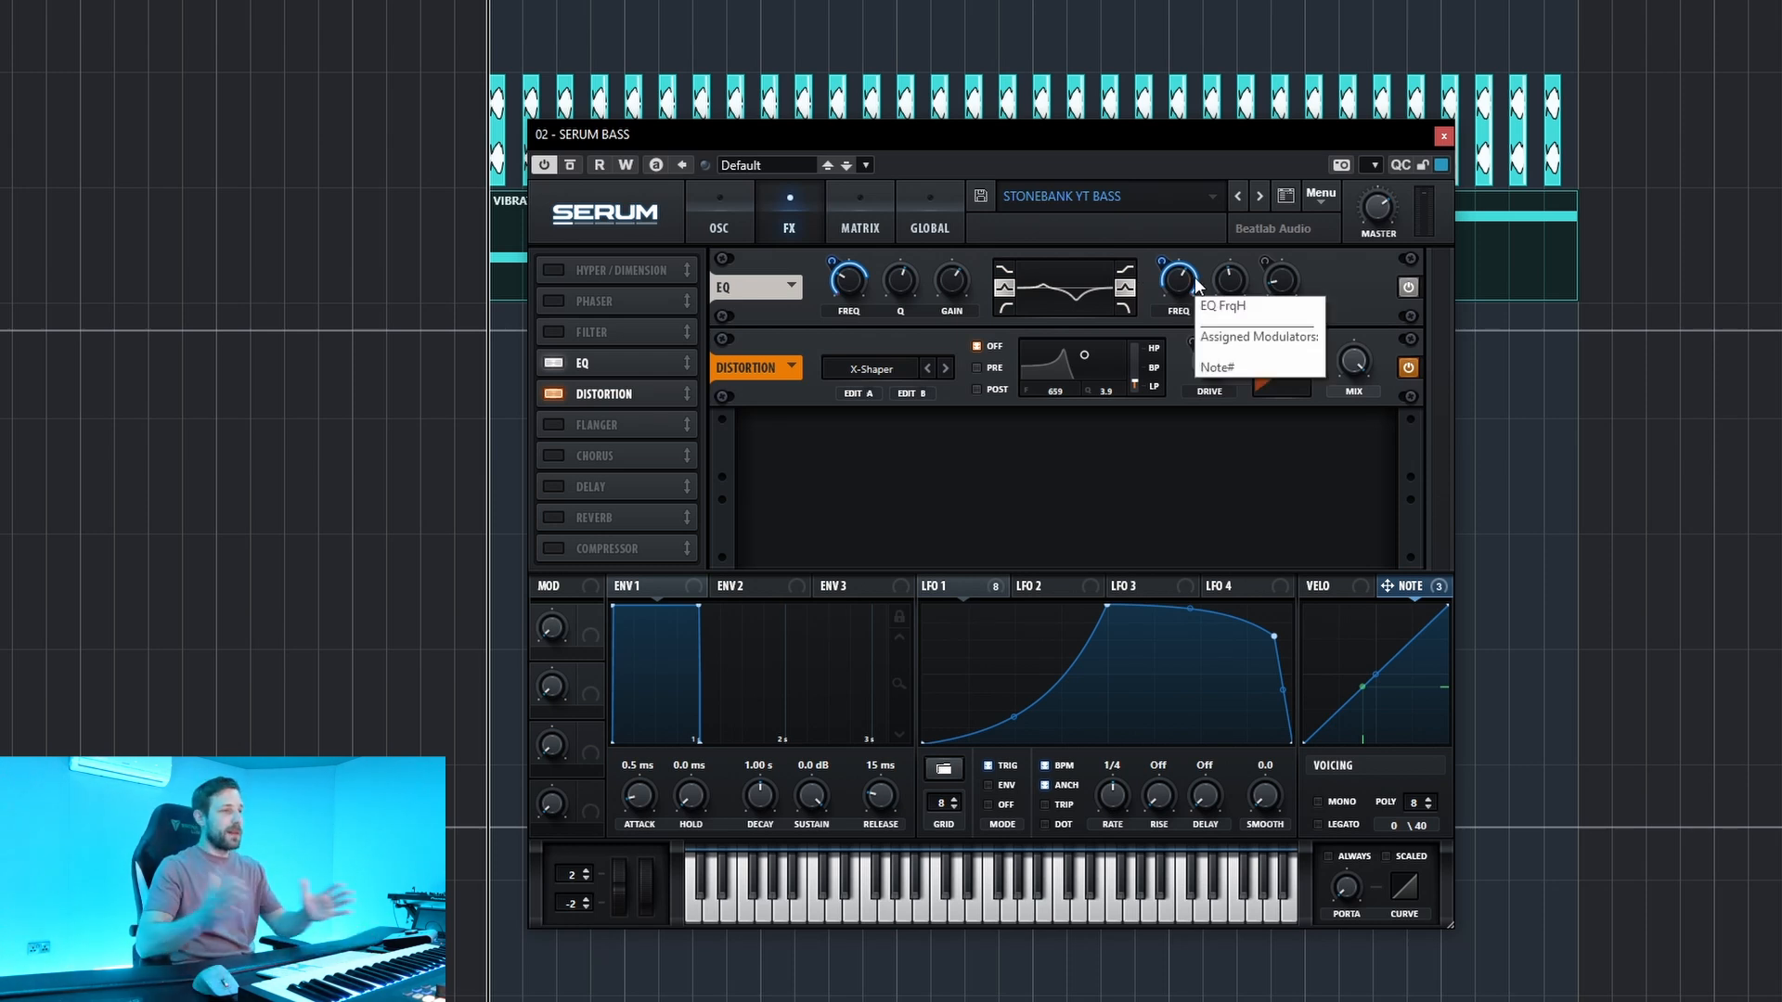
pyautogui.moveTo(984, 579)
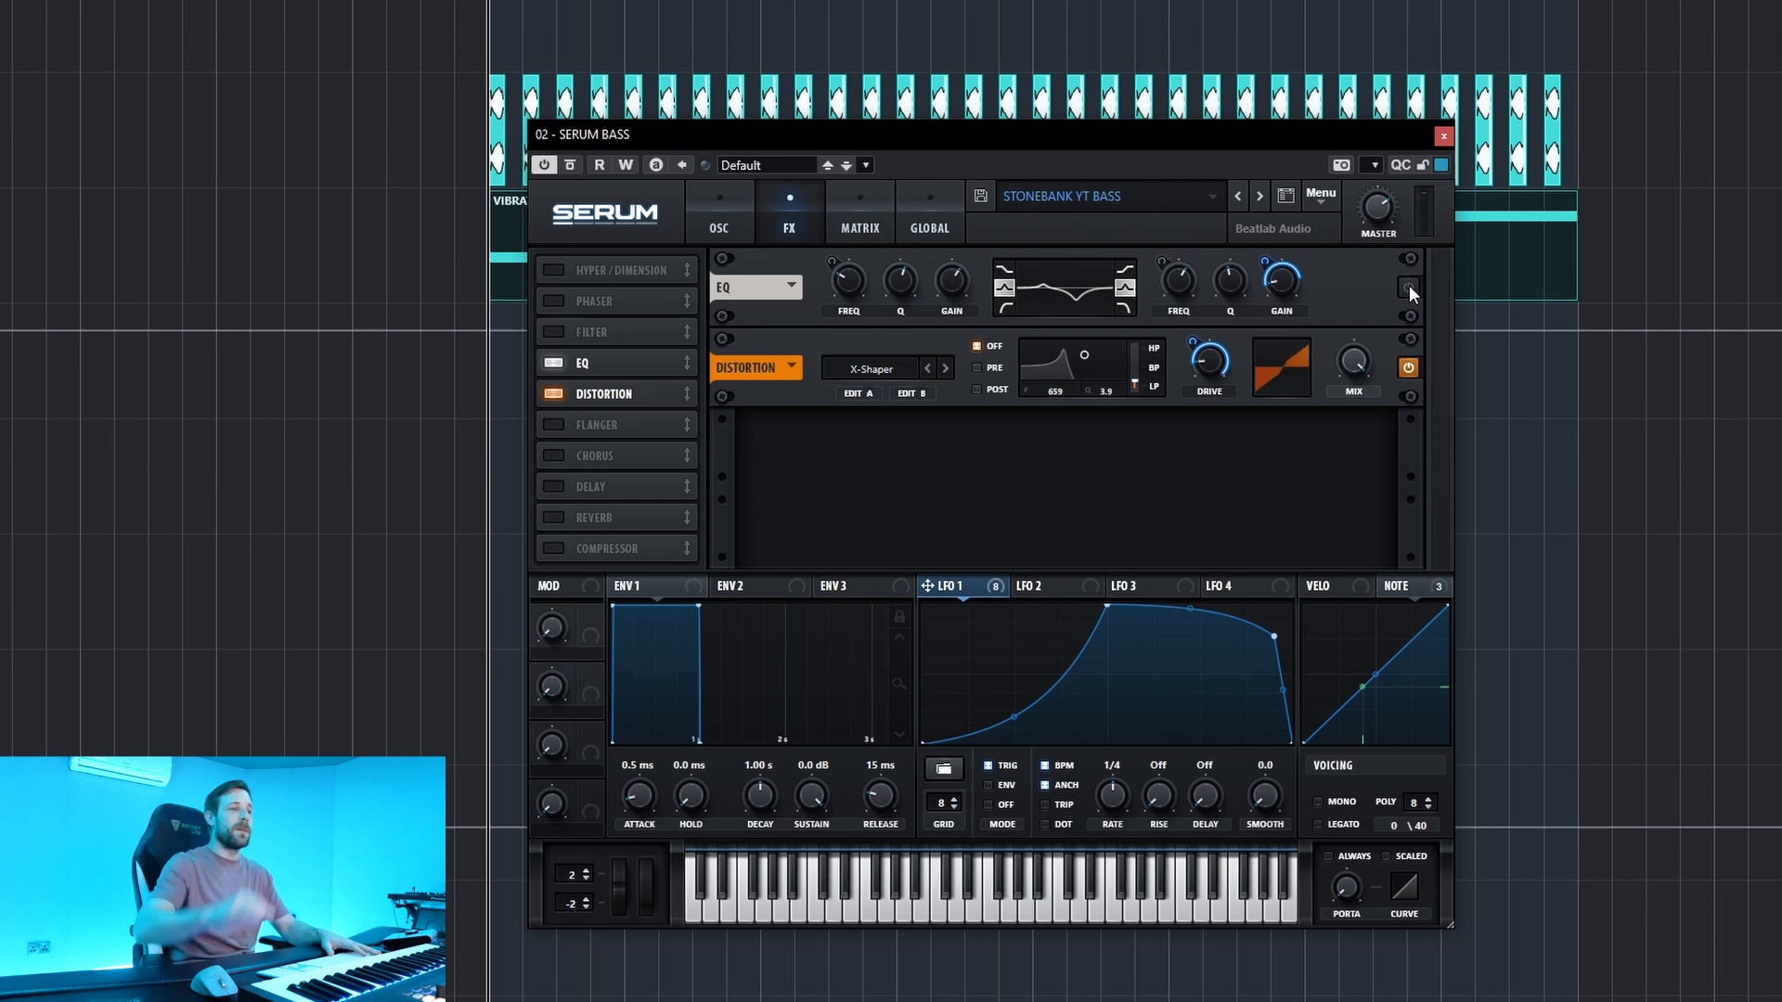
# Compare playback of the bass part with the EQ bypassed and active, leaving the EQ on before the distortion.
pyautogui.press('space')
pyautogui.press('space')
pyautogui.click(1409, 288)
pyautogui.press('space')
pyautogui.press('space')
pyautogui.press('space')
pyautogui.press('space')
pyautogui.press('space')
pyautogui.press('space')
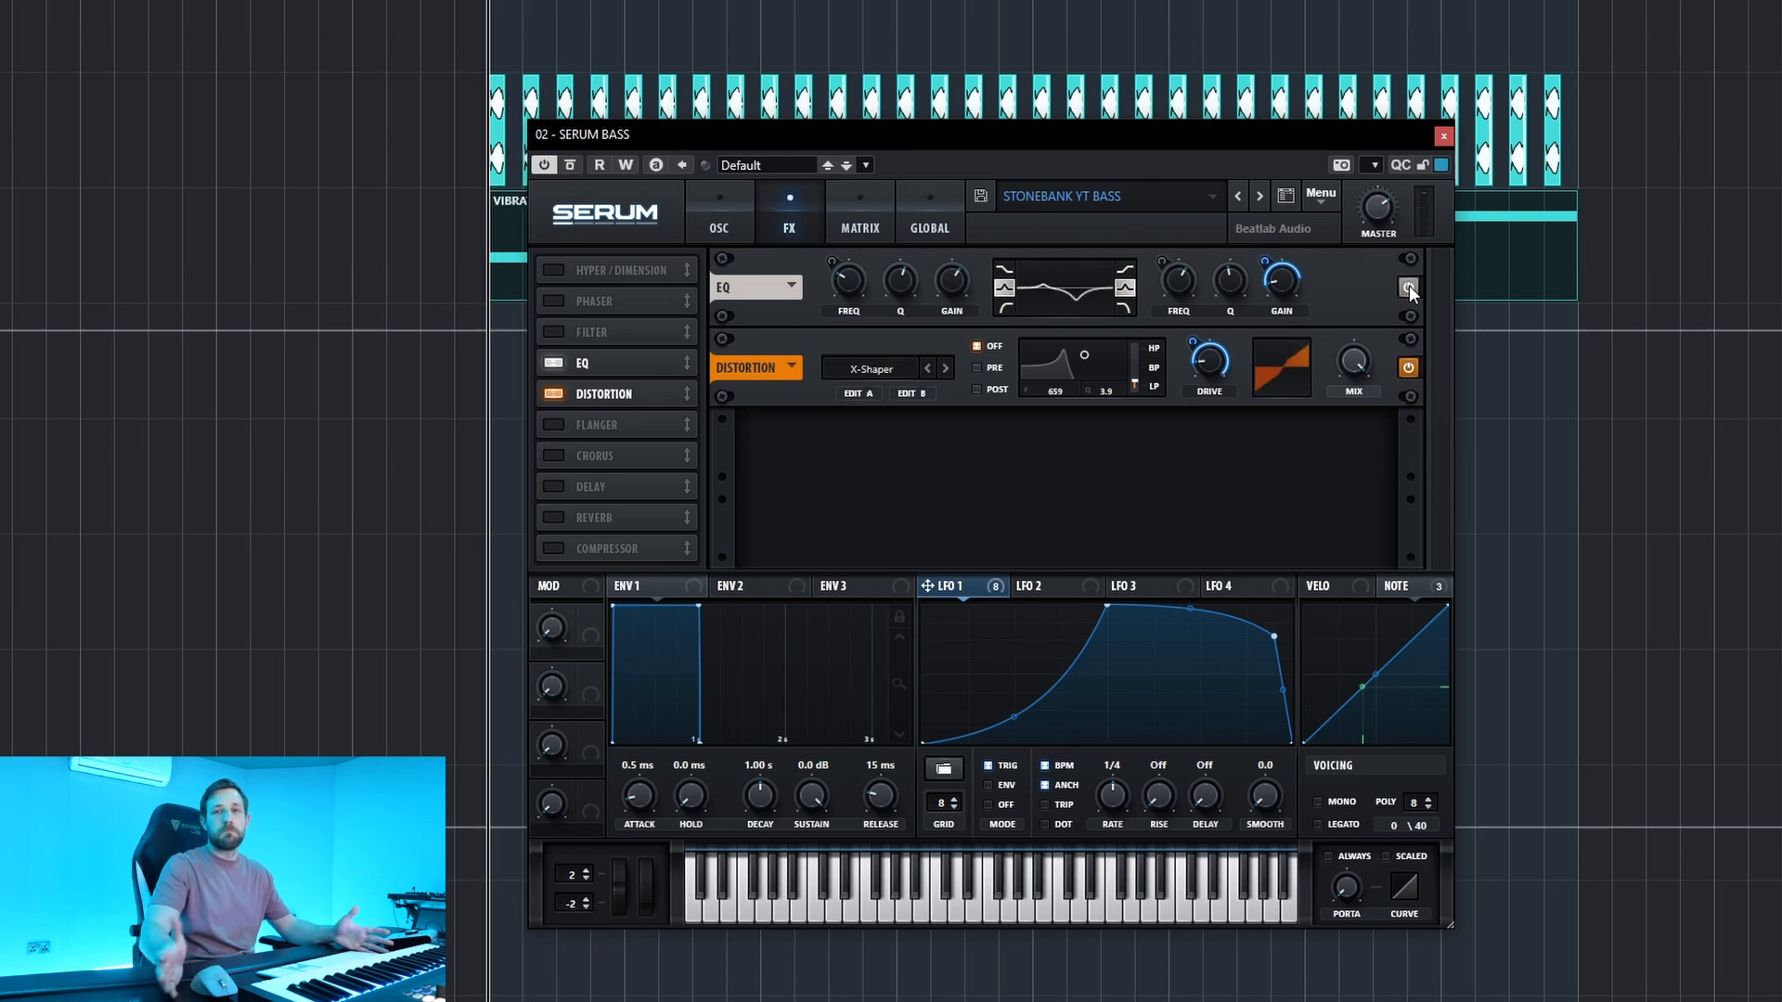
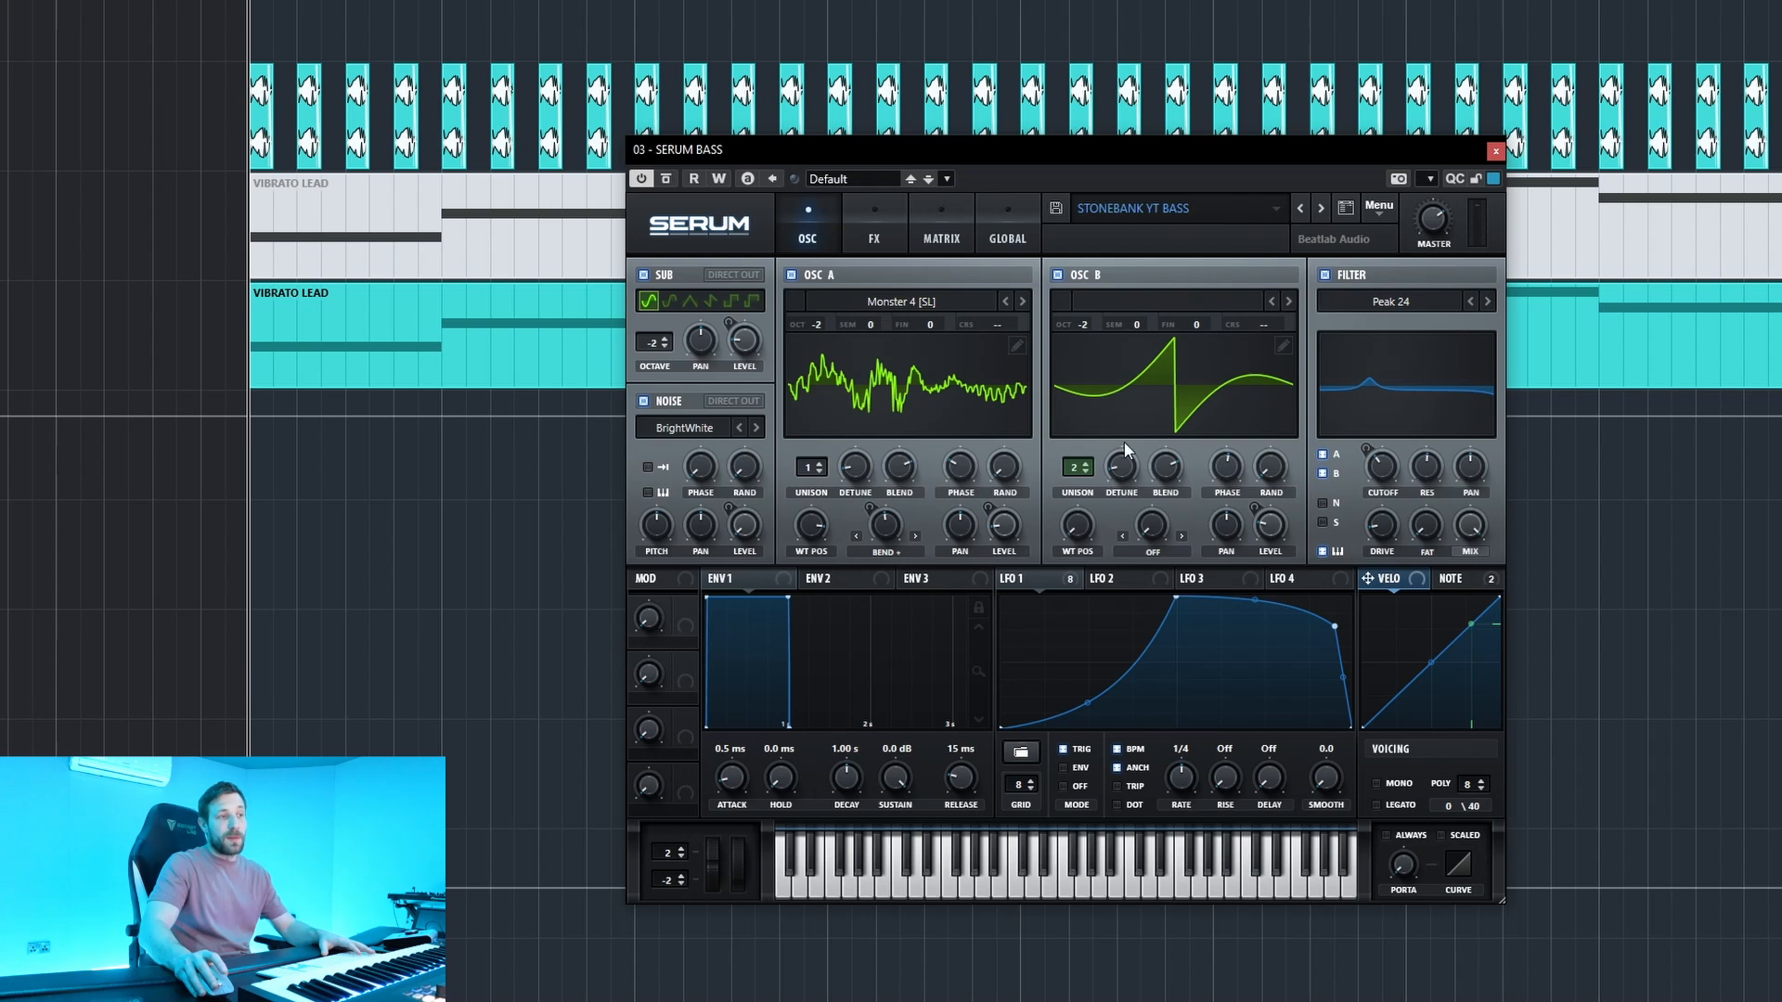
# Reshape LFO 1's rising curve and shift its falling corner point slightly earlier and lower while the bass plays.
pyautogui.moveTo(1133, 469)
pyautogui.mouseDown()
pyautogui.moveTo(1128, 399)
pyautogui.moveTo(1127, 443)
pyautogui.mouseUp()
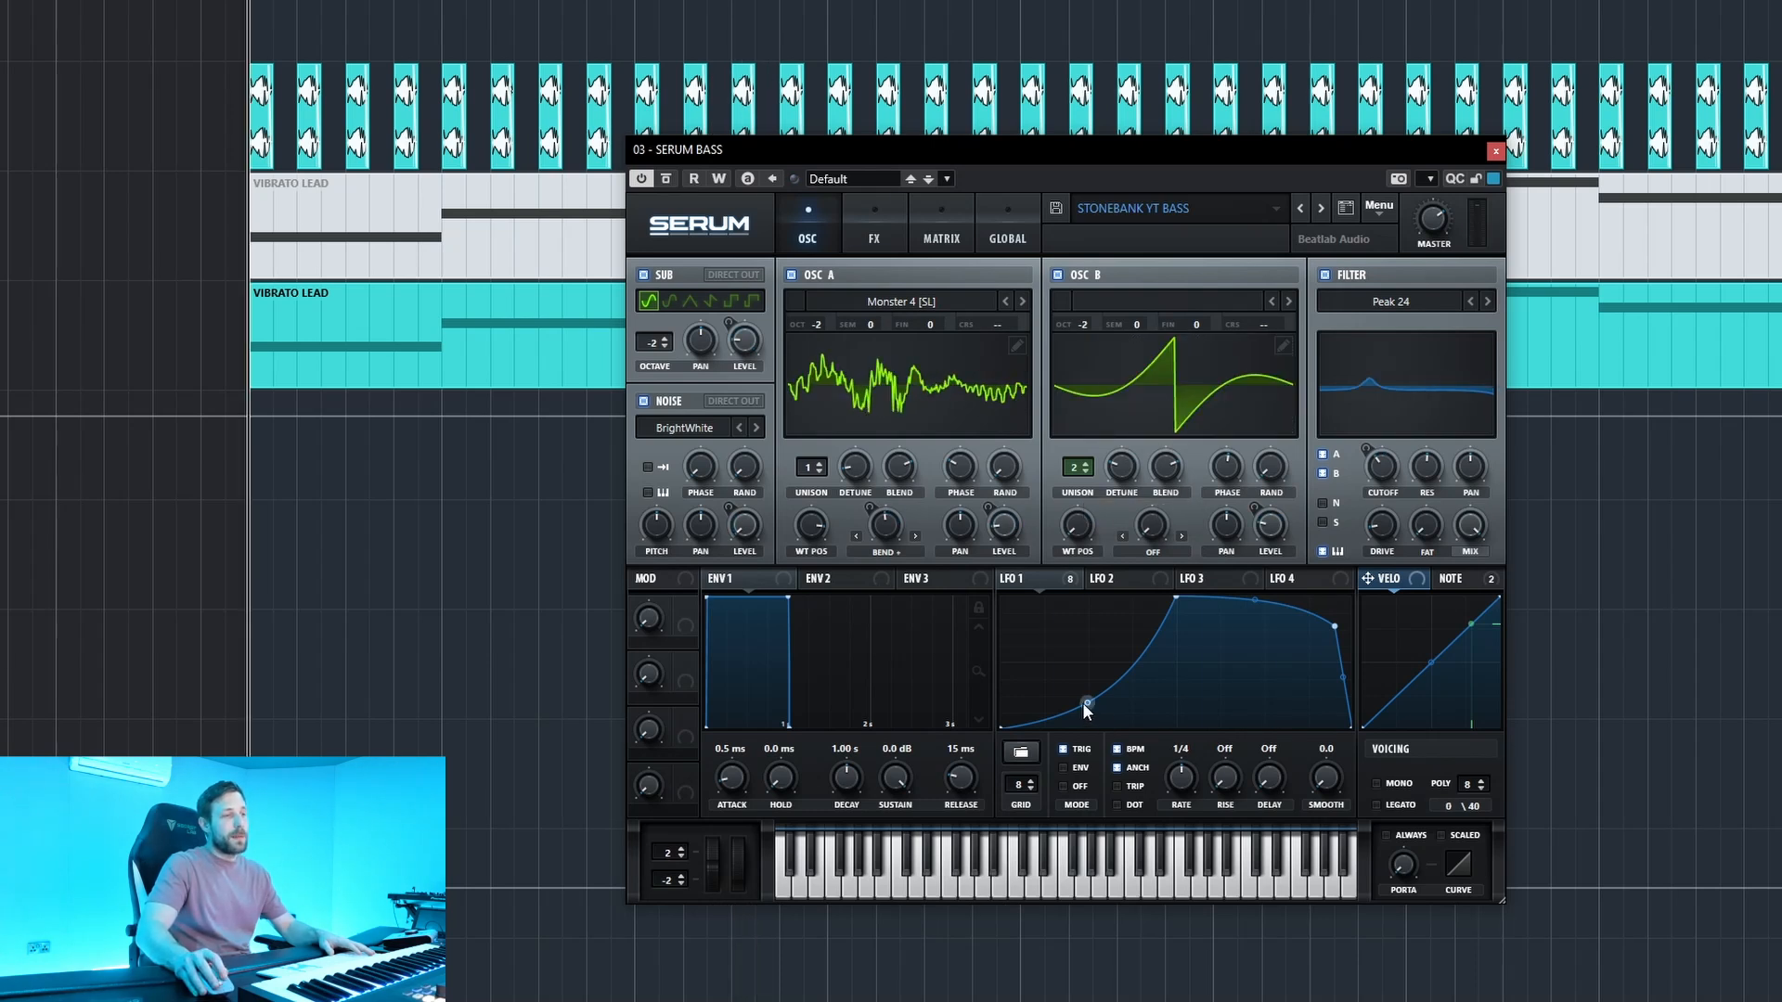
pyautogui.moveTo(1084, 703)
pyautogui.mouseDown()
pyautogui.moveTo(1097, 763)
pyautogui.moveTo(1082, 656)
pyautogui.moveTo(1088, 715)
pyautogui.mouseUp()
pyautogui.moveTo(1337, 626)
pyautogui.mouseDown()
pyautogui.moveTo(1279, 691)
pyautogui.moveTo(1333, 633)
pyautogui.mouseUp()
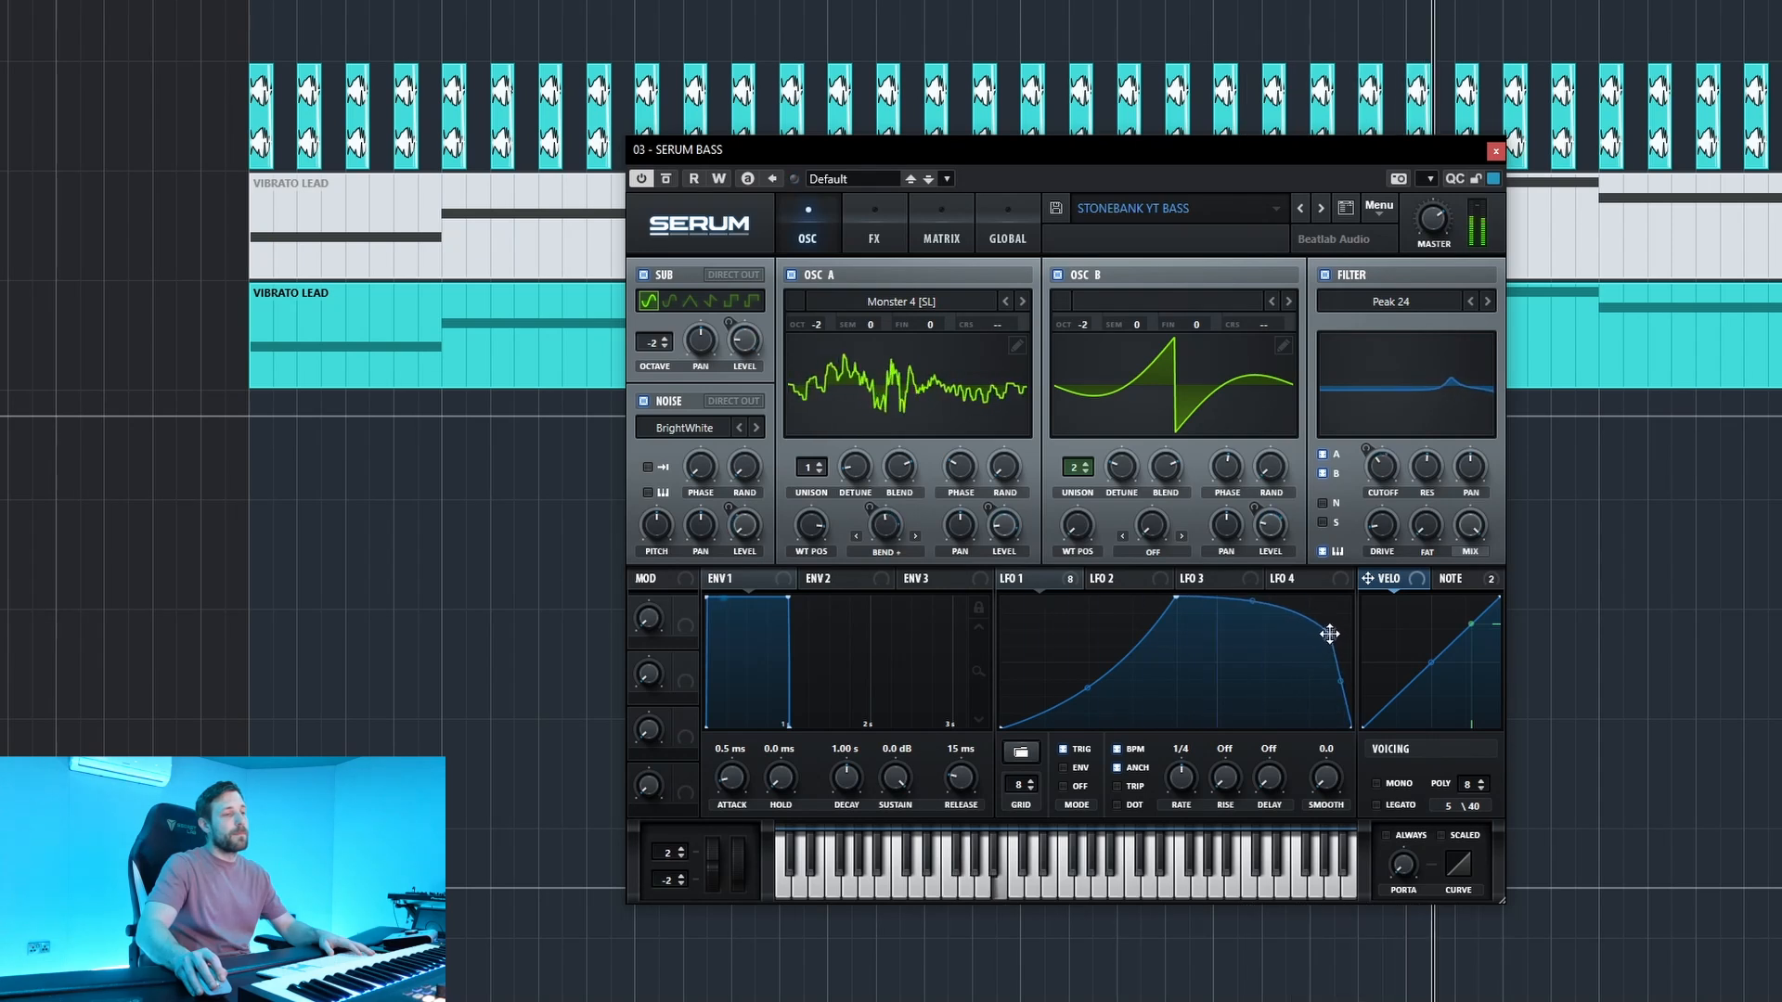
# Lower the EQ's high-band frequency in the effects rack to about 499 Hz while the bass part plays.
pyautogui.click(874, 232)
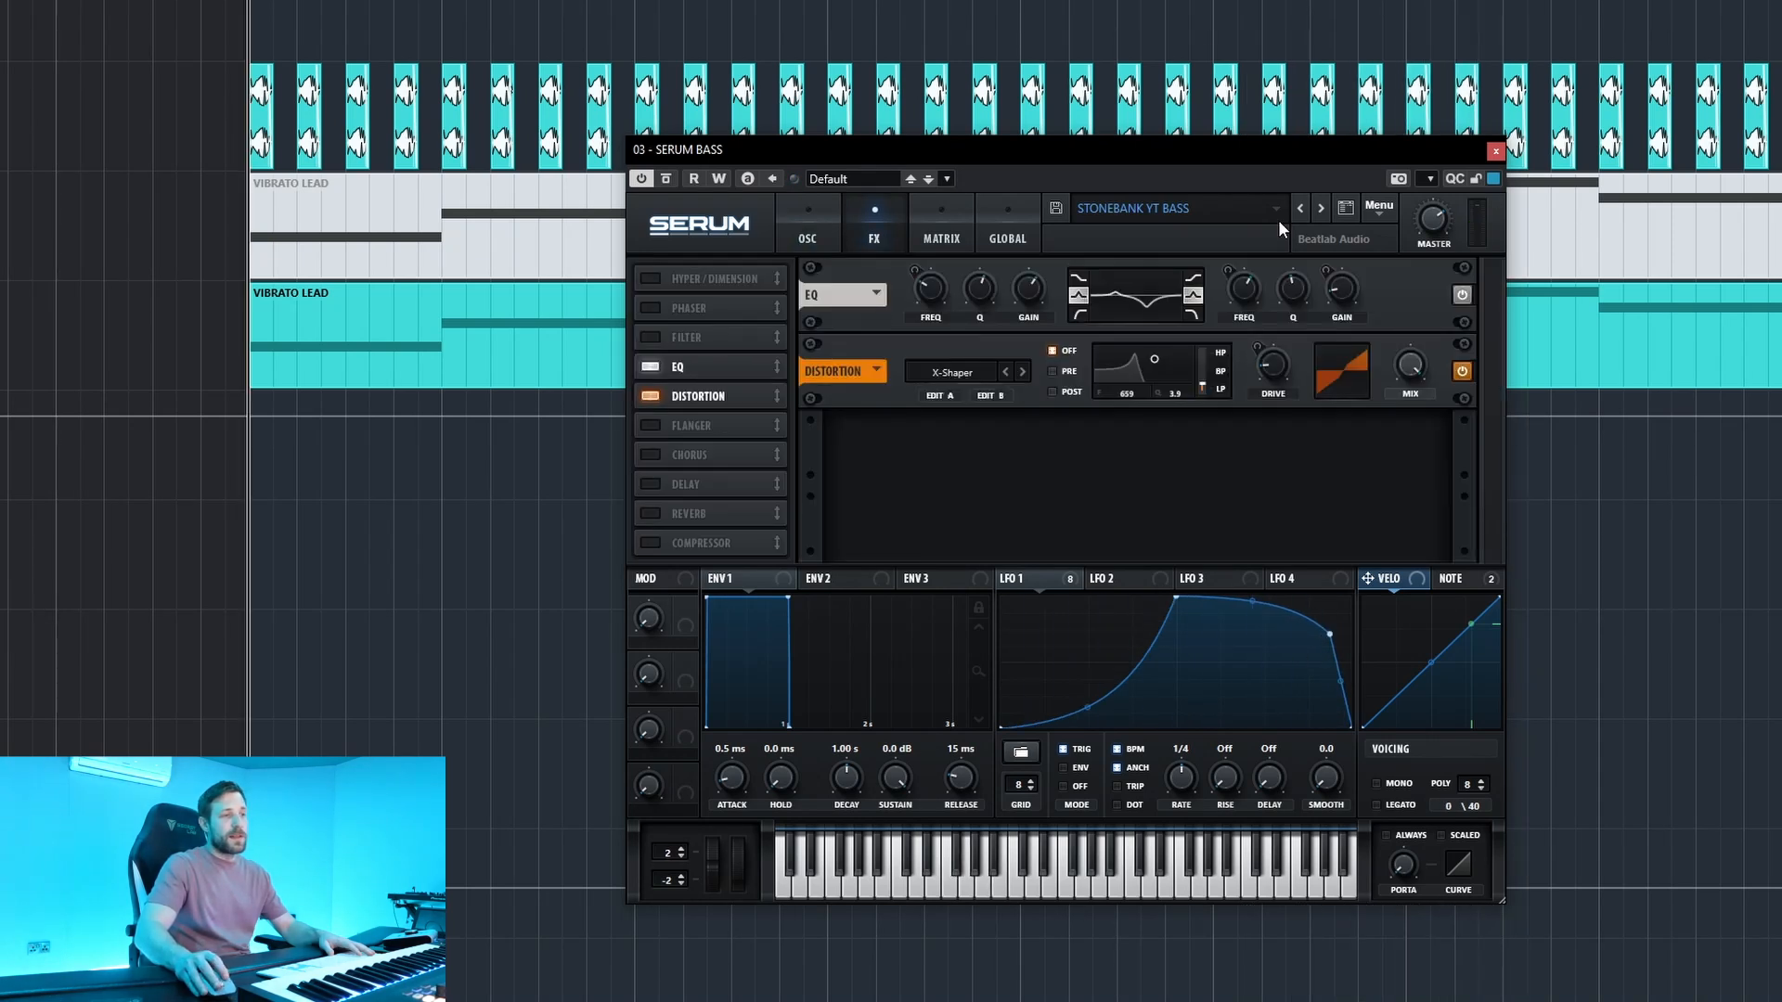
pyautogui.moveTo(1252, 296)
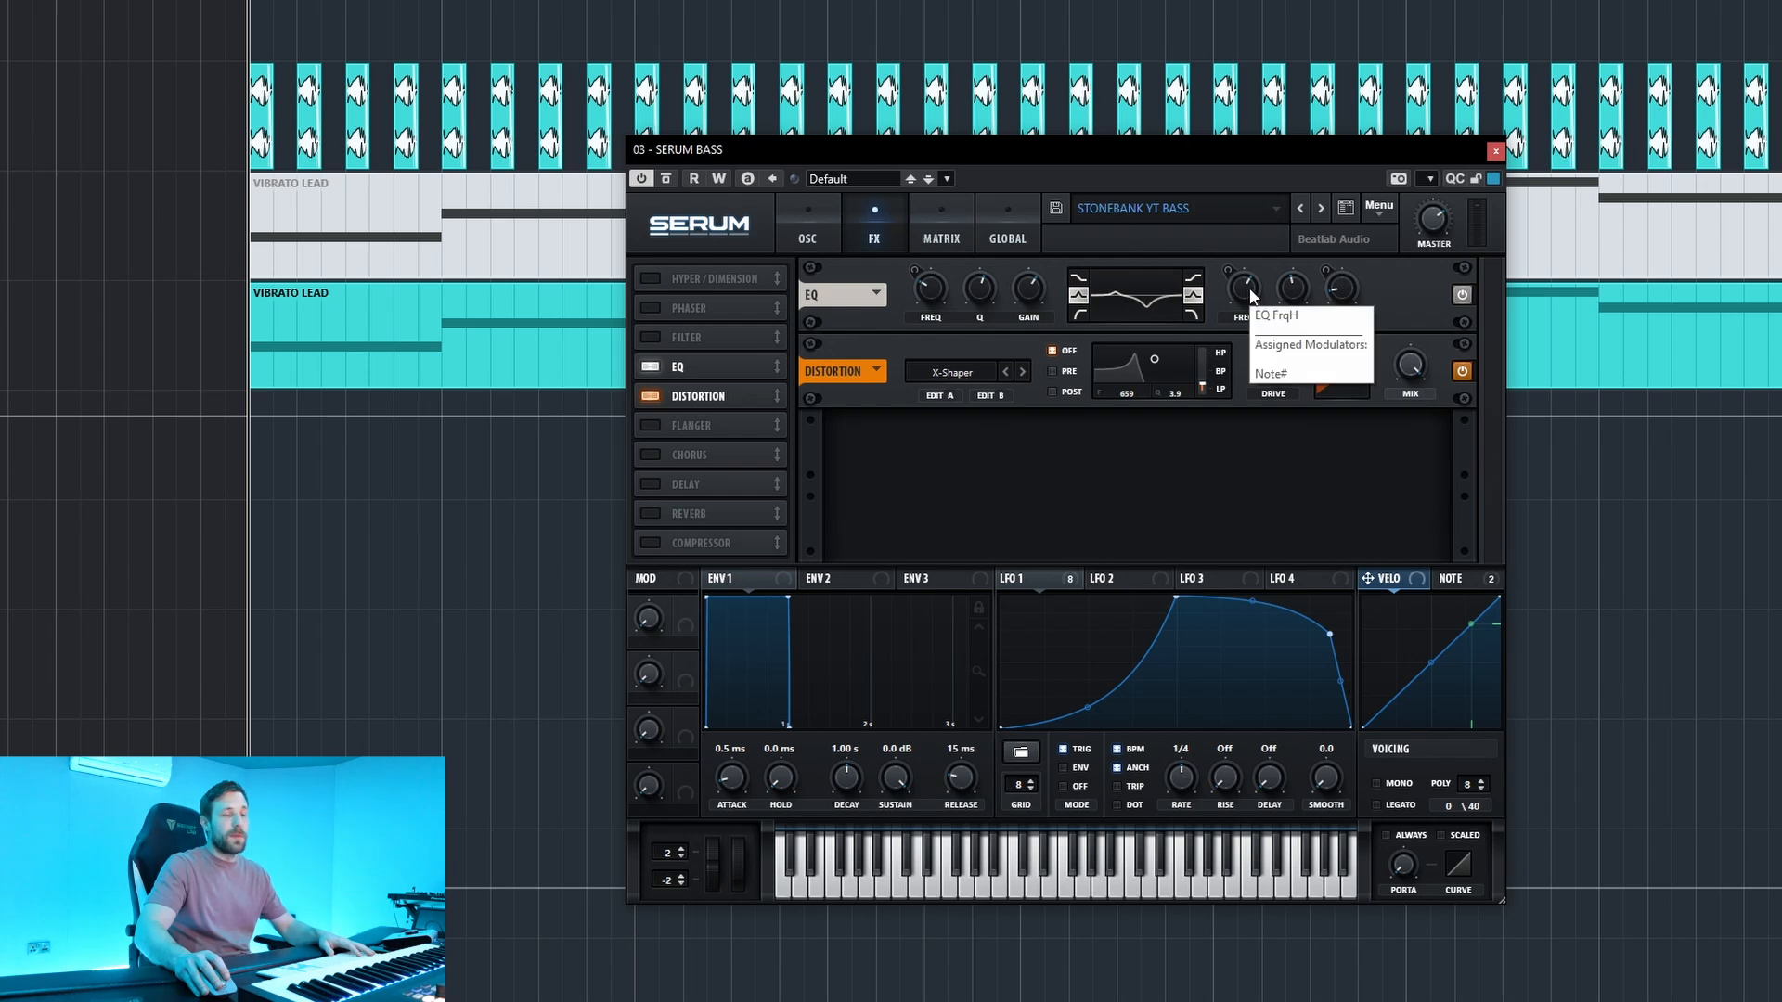
pyautogui.moveTo(1249, 294); pyautogui.dragTo(1250, 329)
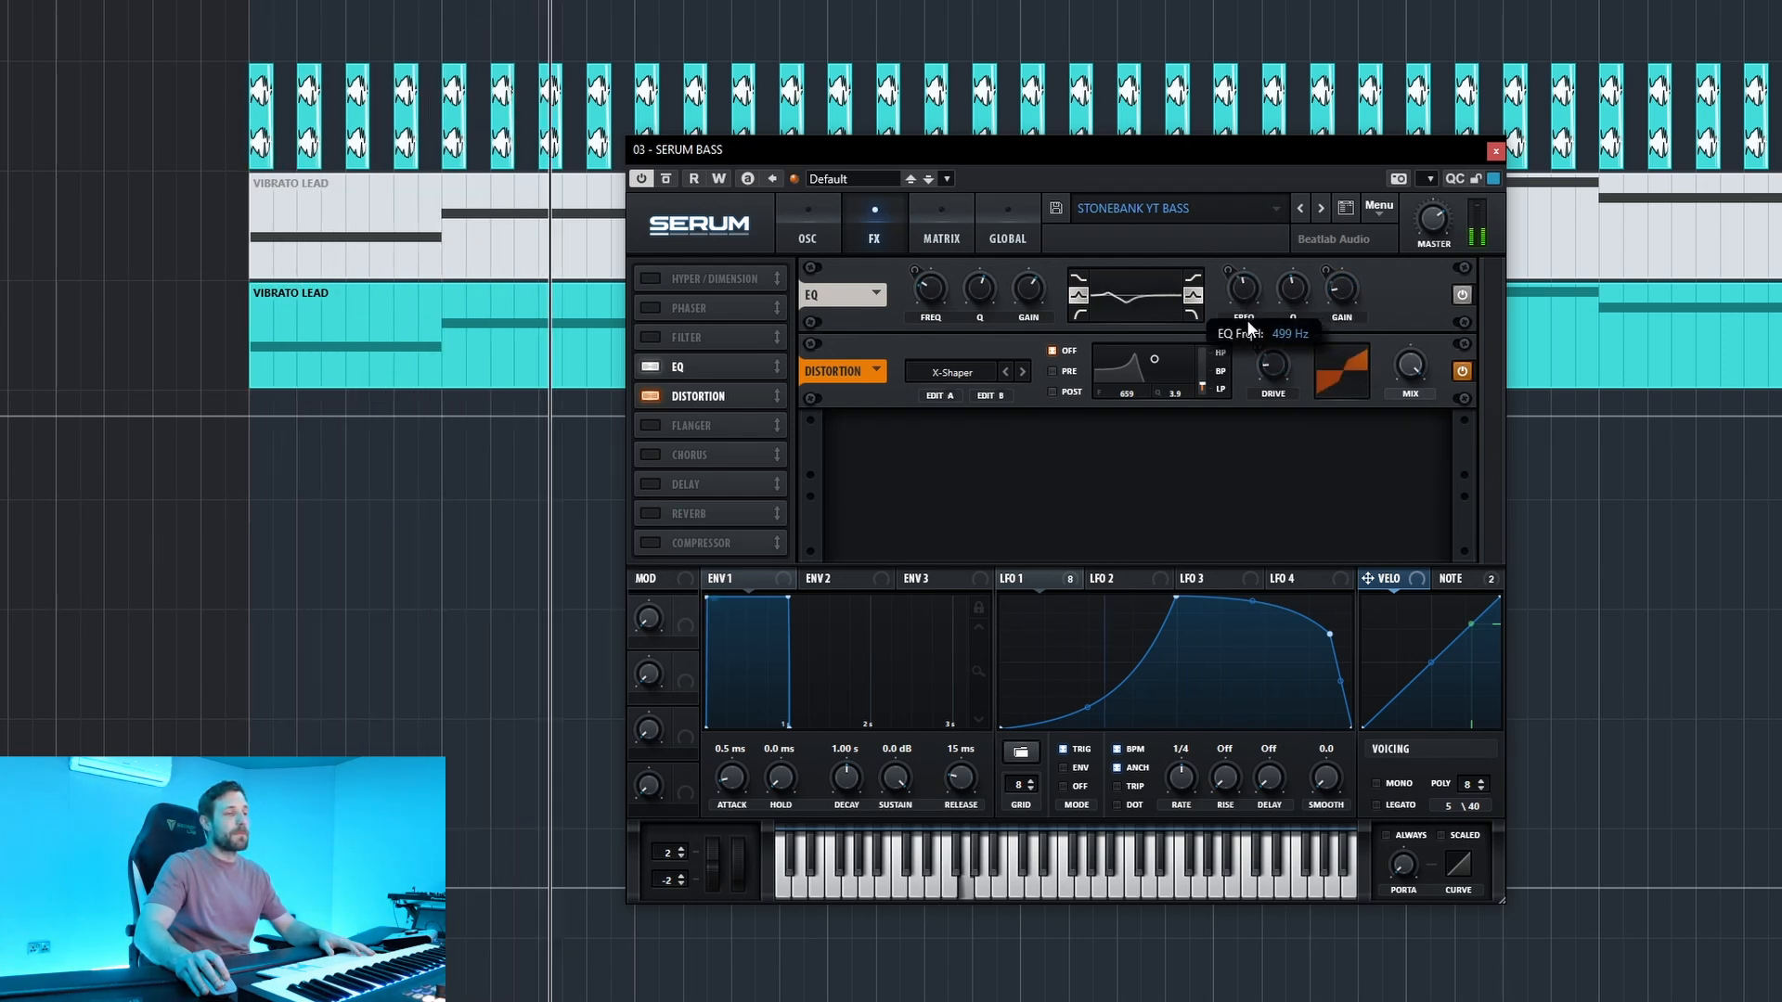
pyautogui.press('space')
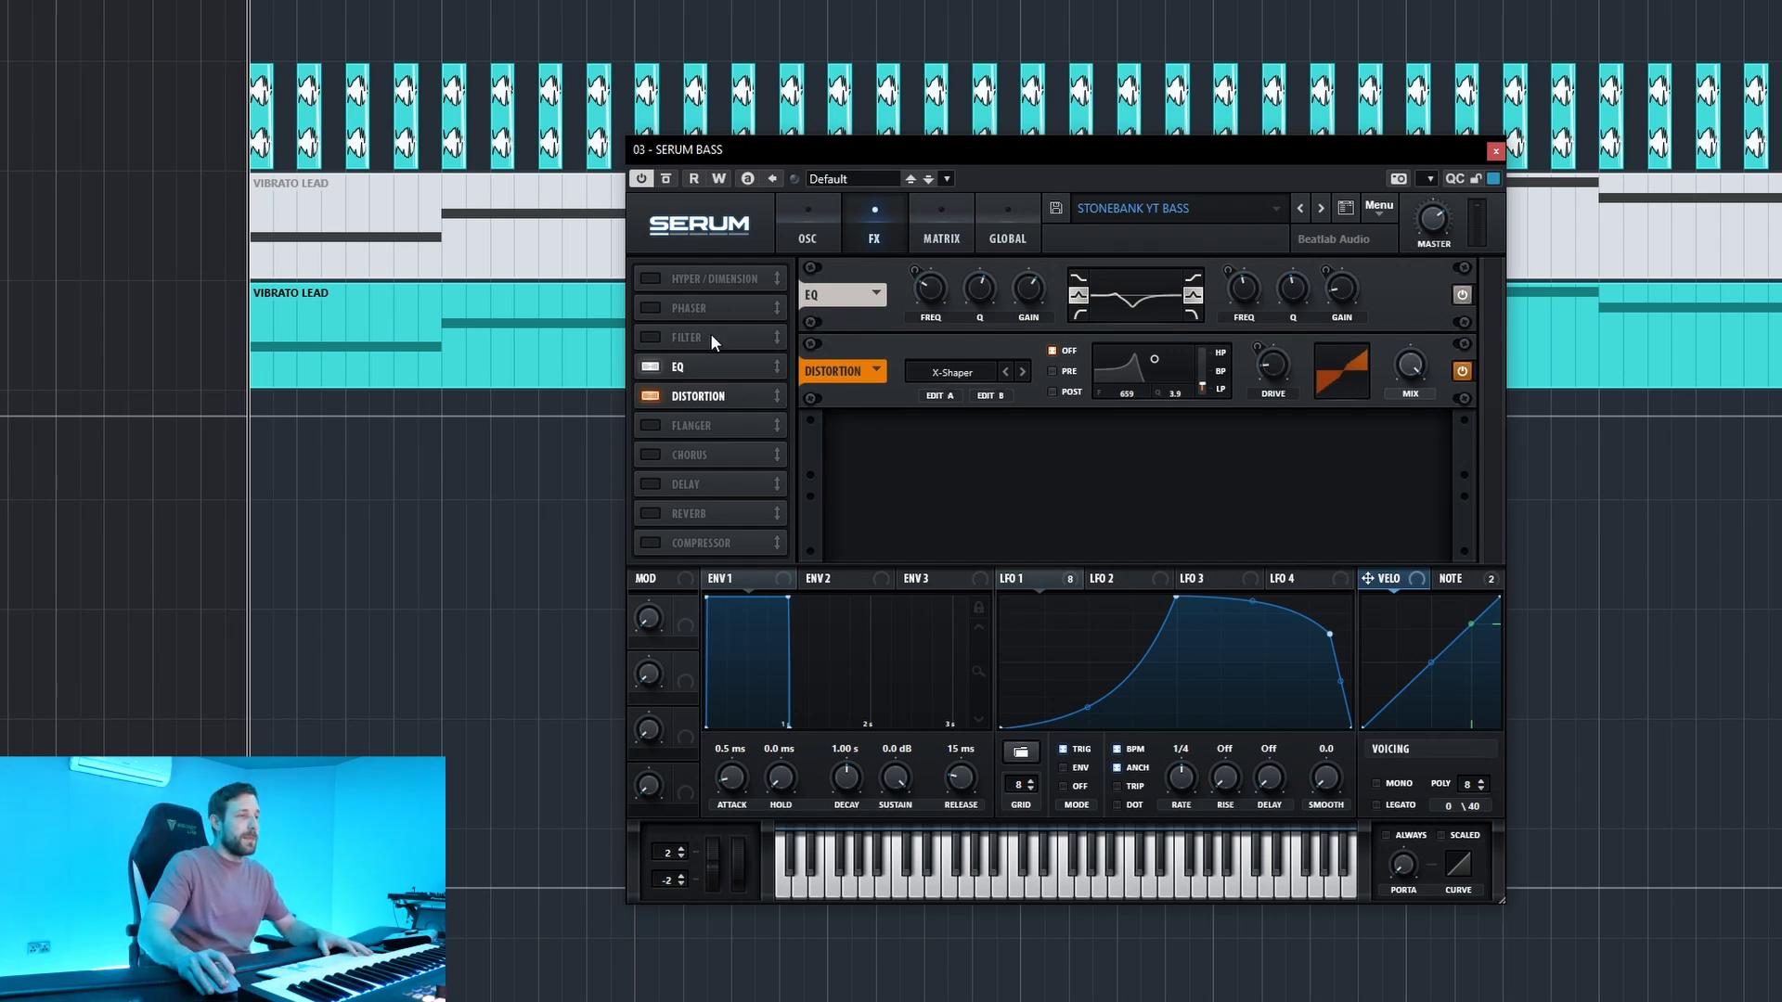
# Add a Combs filter before the EQ and try it on the bass with 47% resonance and a cutoff of about 117 Hz.
pyautogui.click(651, 337)
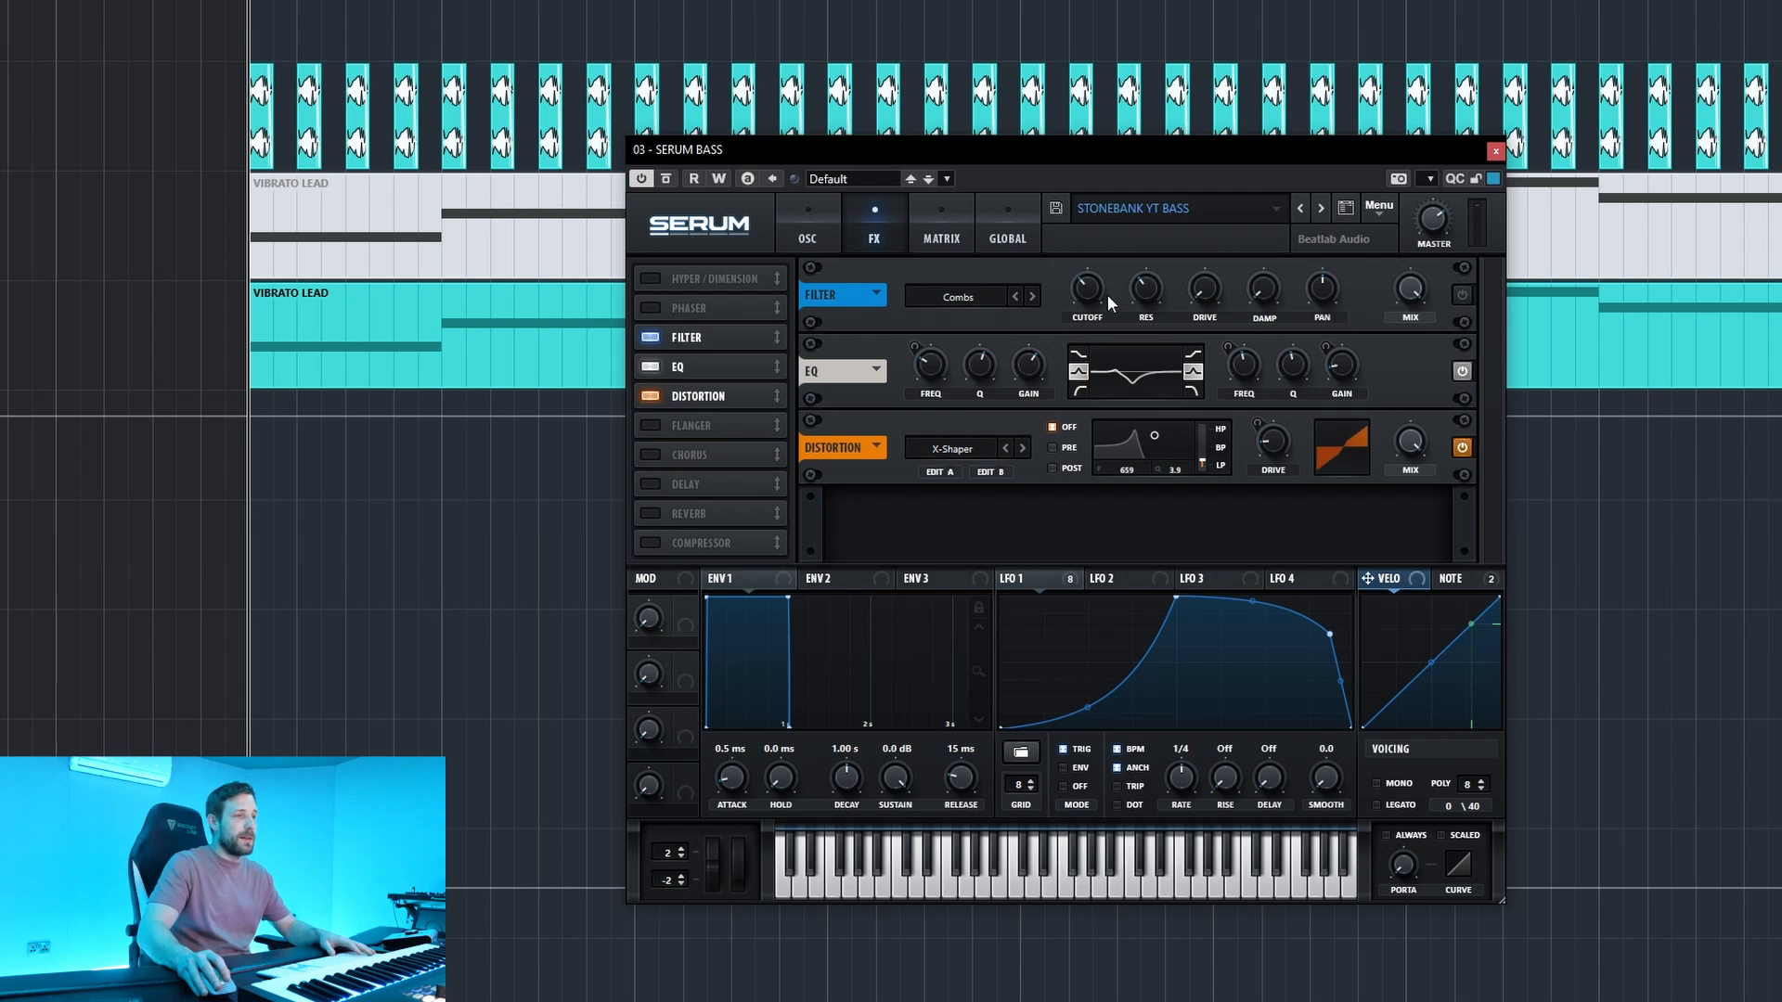
pyautogui.press('space')
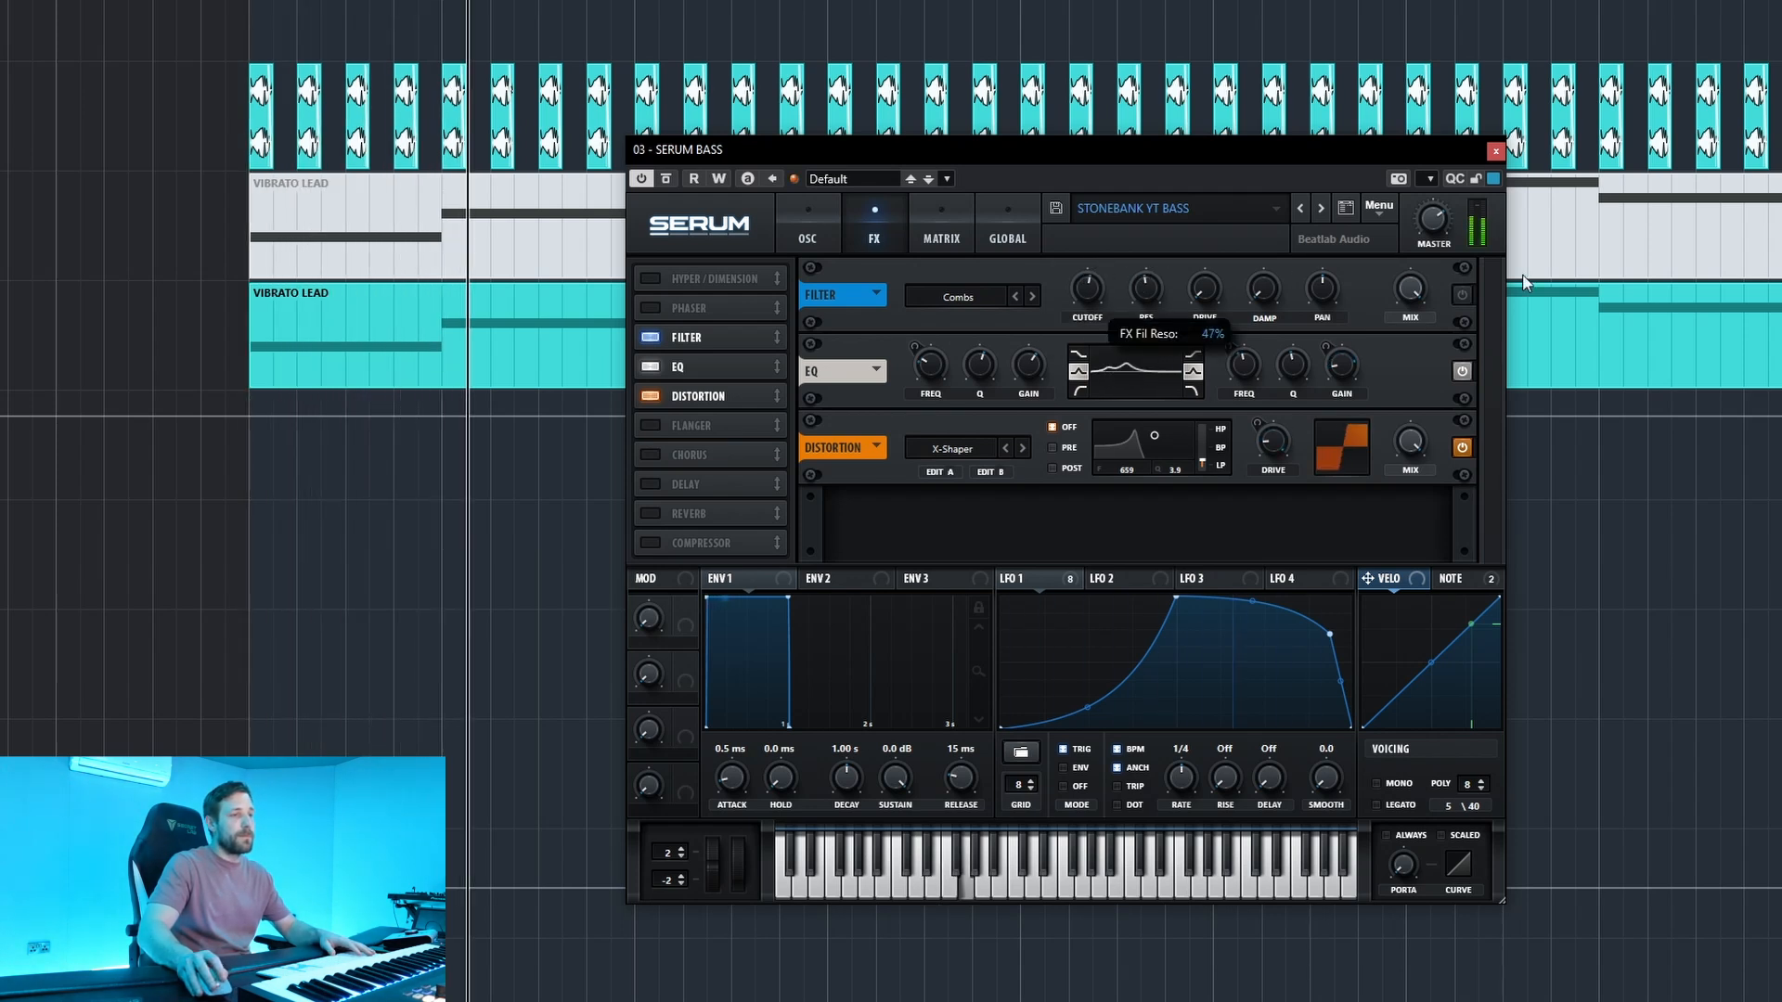
pyautogui.click(1462, 295)
pyautogui.moveTo(1073, 293); pyautogui.dragTo(1073, 336)
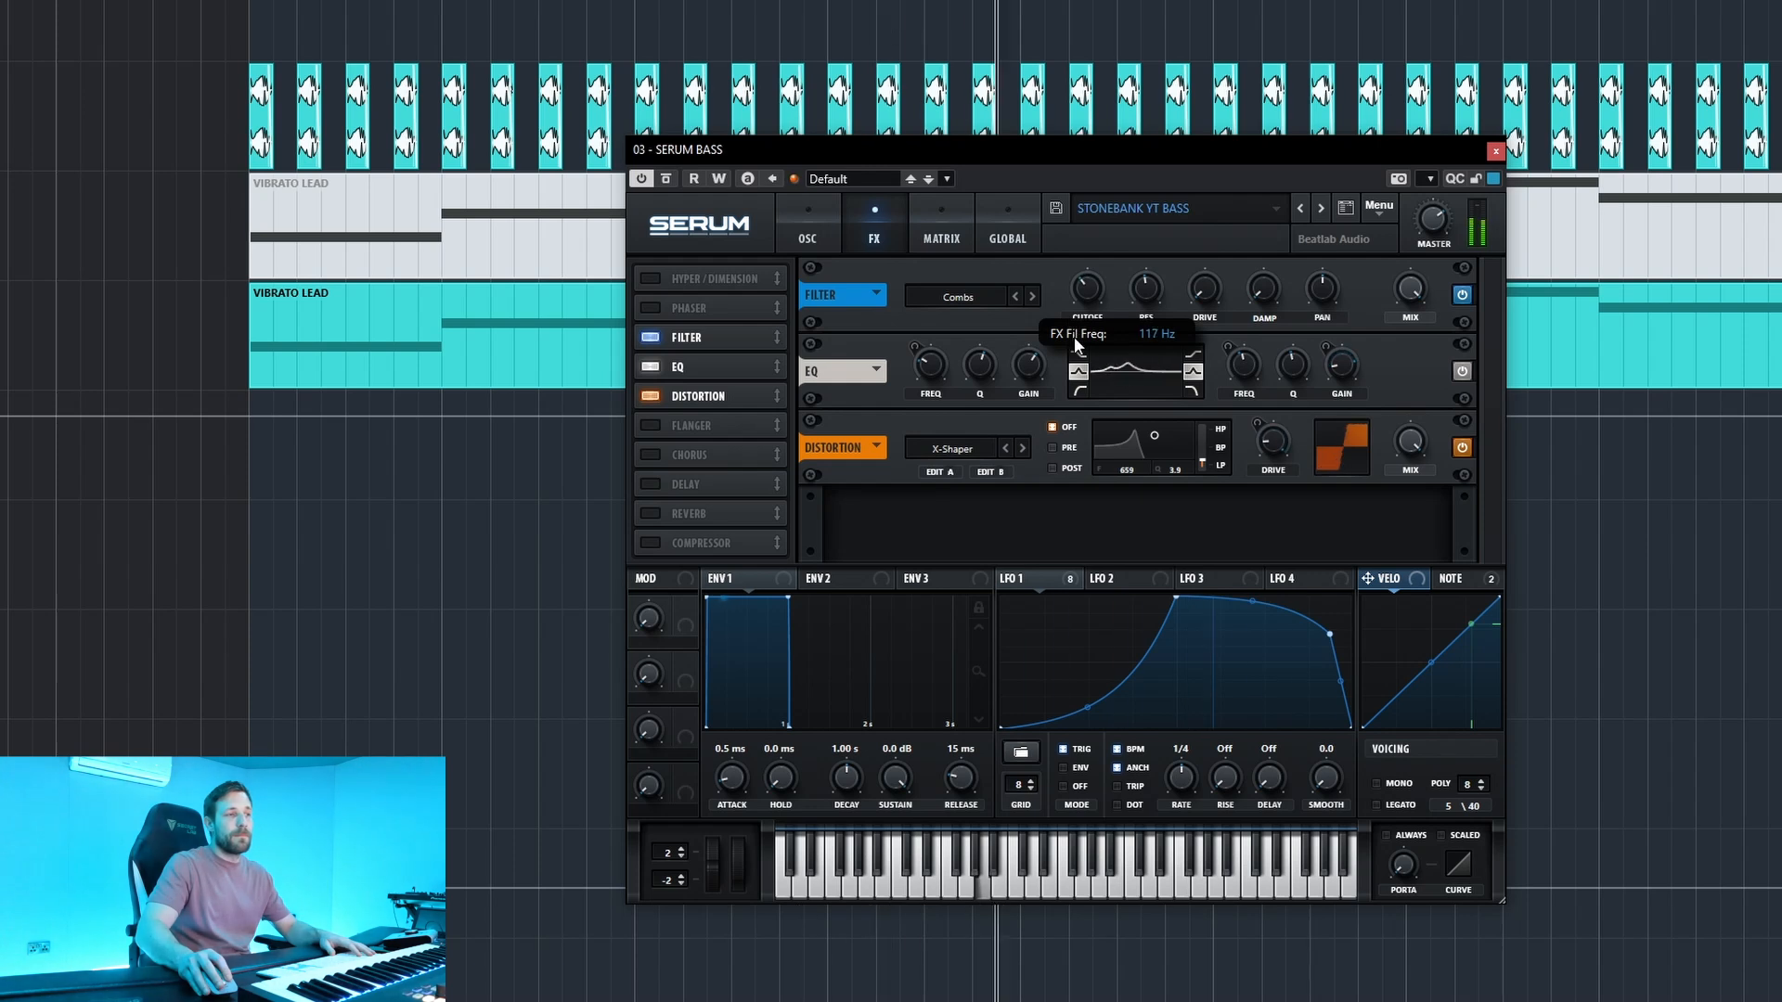
pyautogui.press('space')
pyautogui.click(1496, 150)
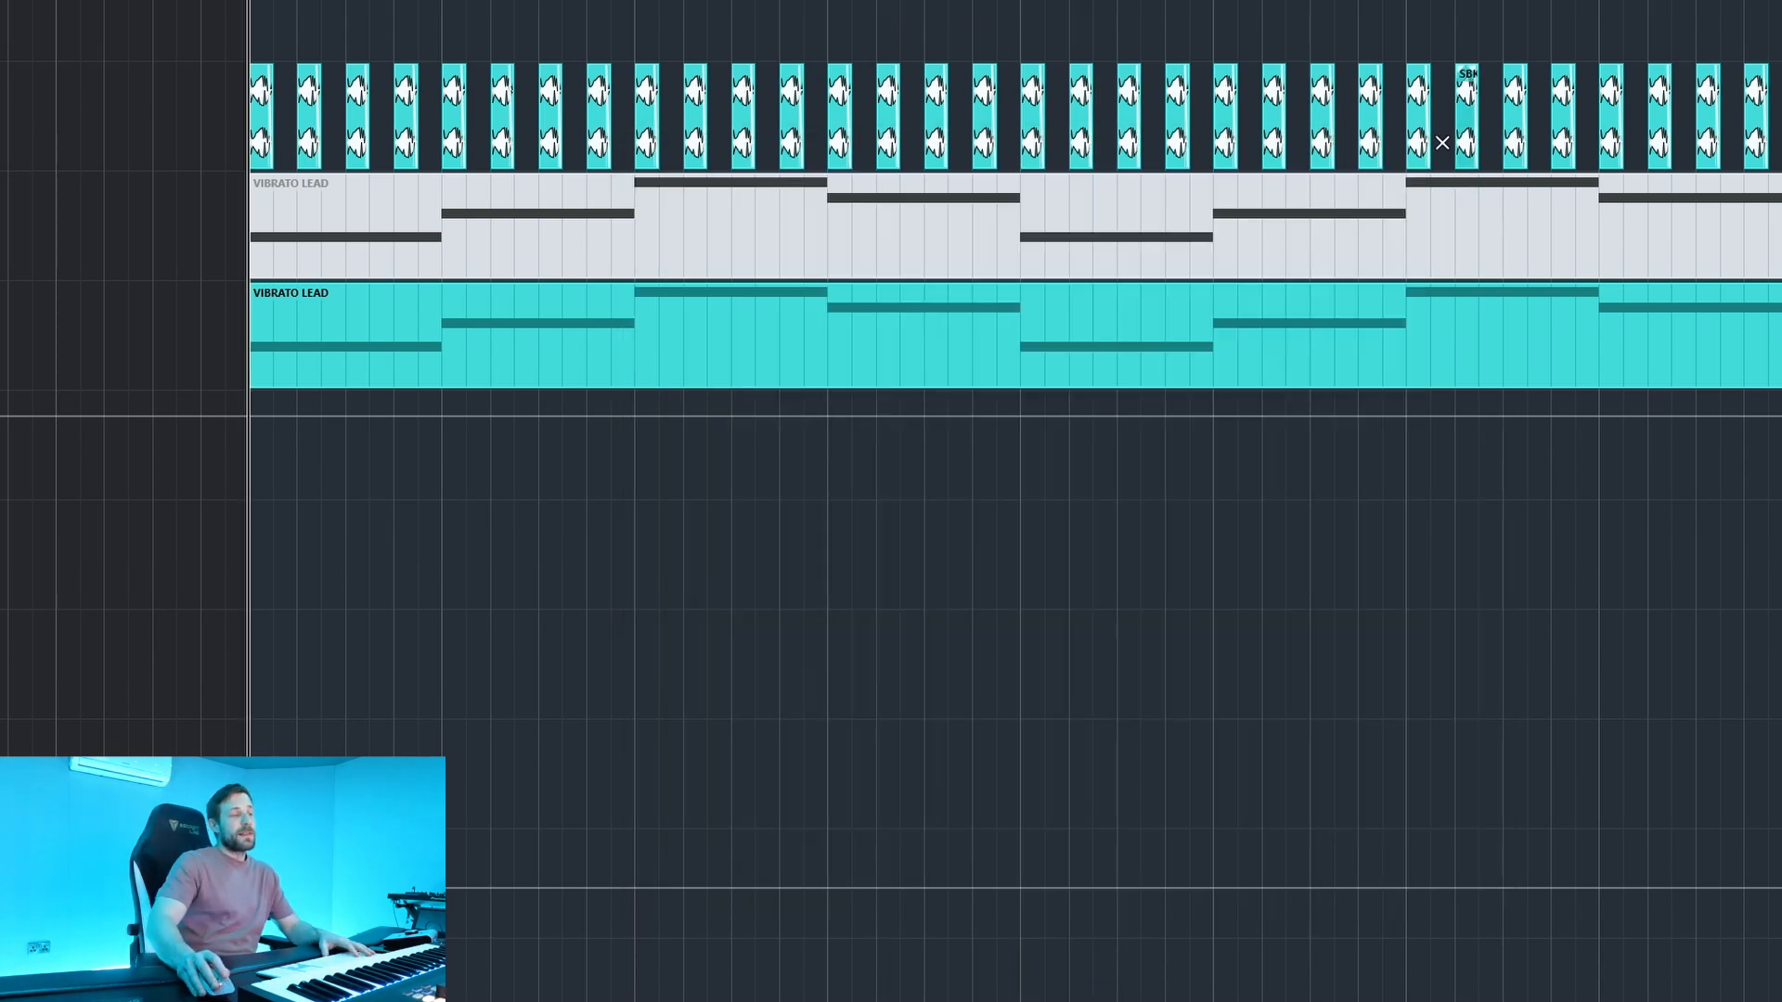
# Change Serum's distortion type from X-Shaper to HardClip and audition the types listed before it during playback.
pyautogui.click(1480, 0)
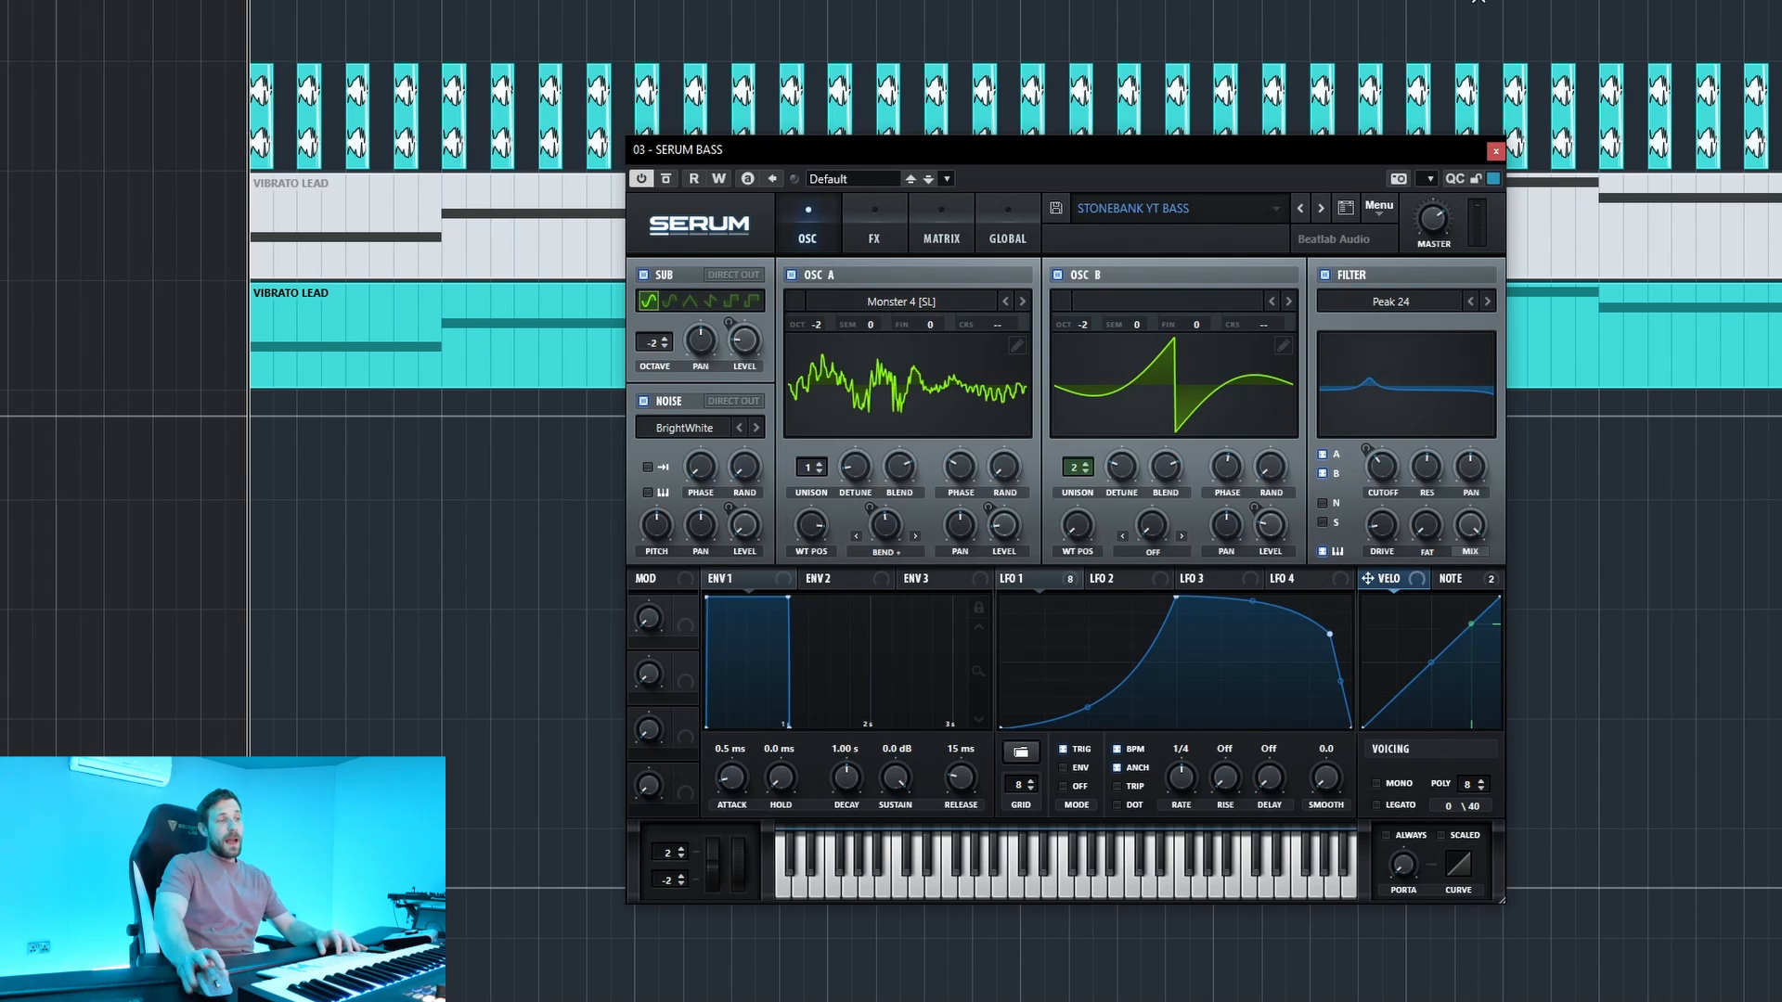
pyautogui.click(889, 213)
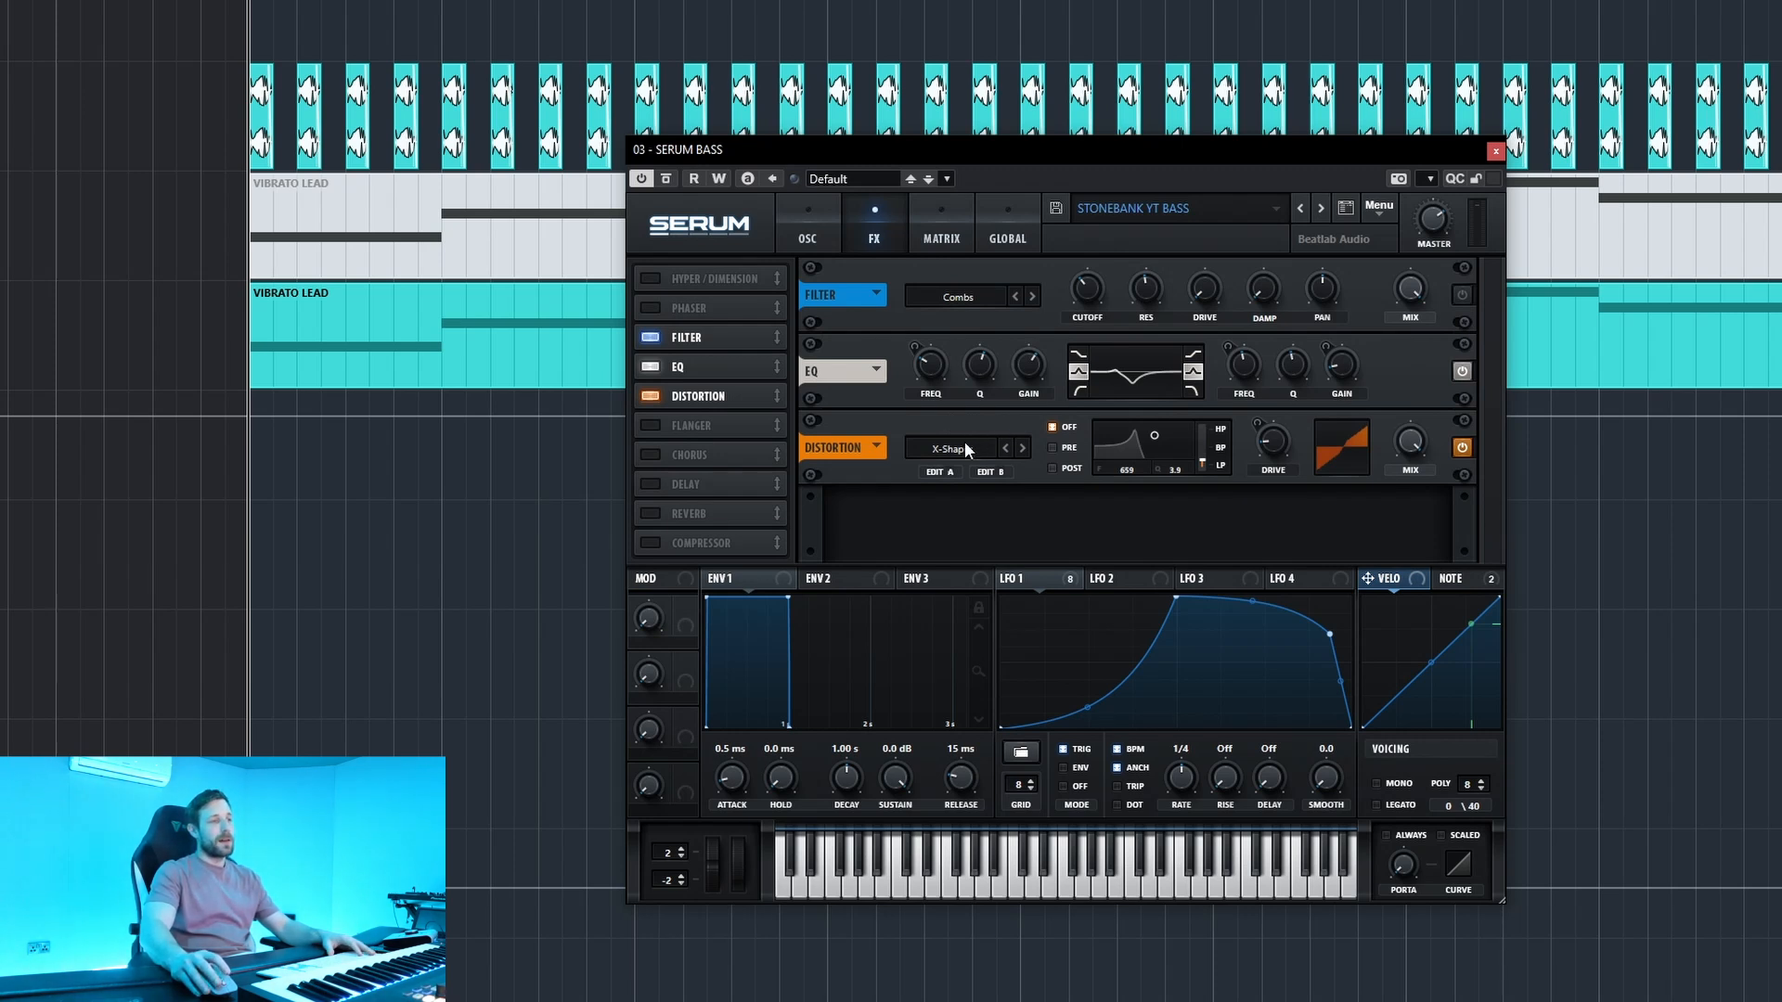
pyautogui.click(965, 449)
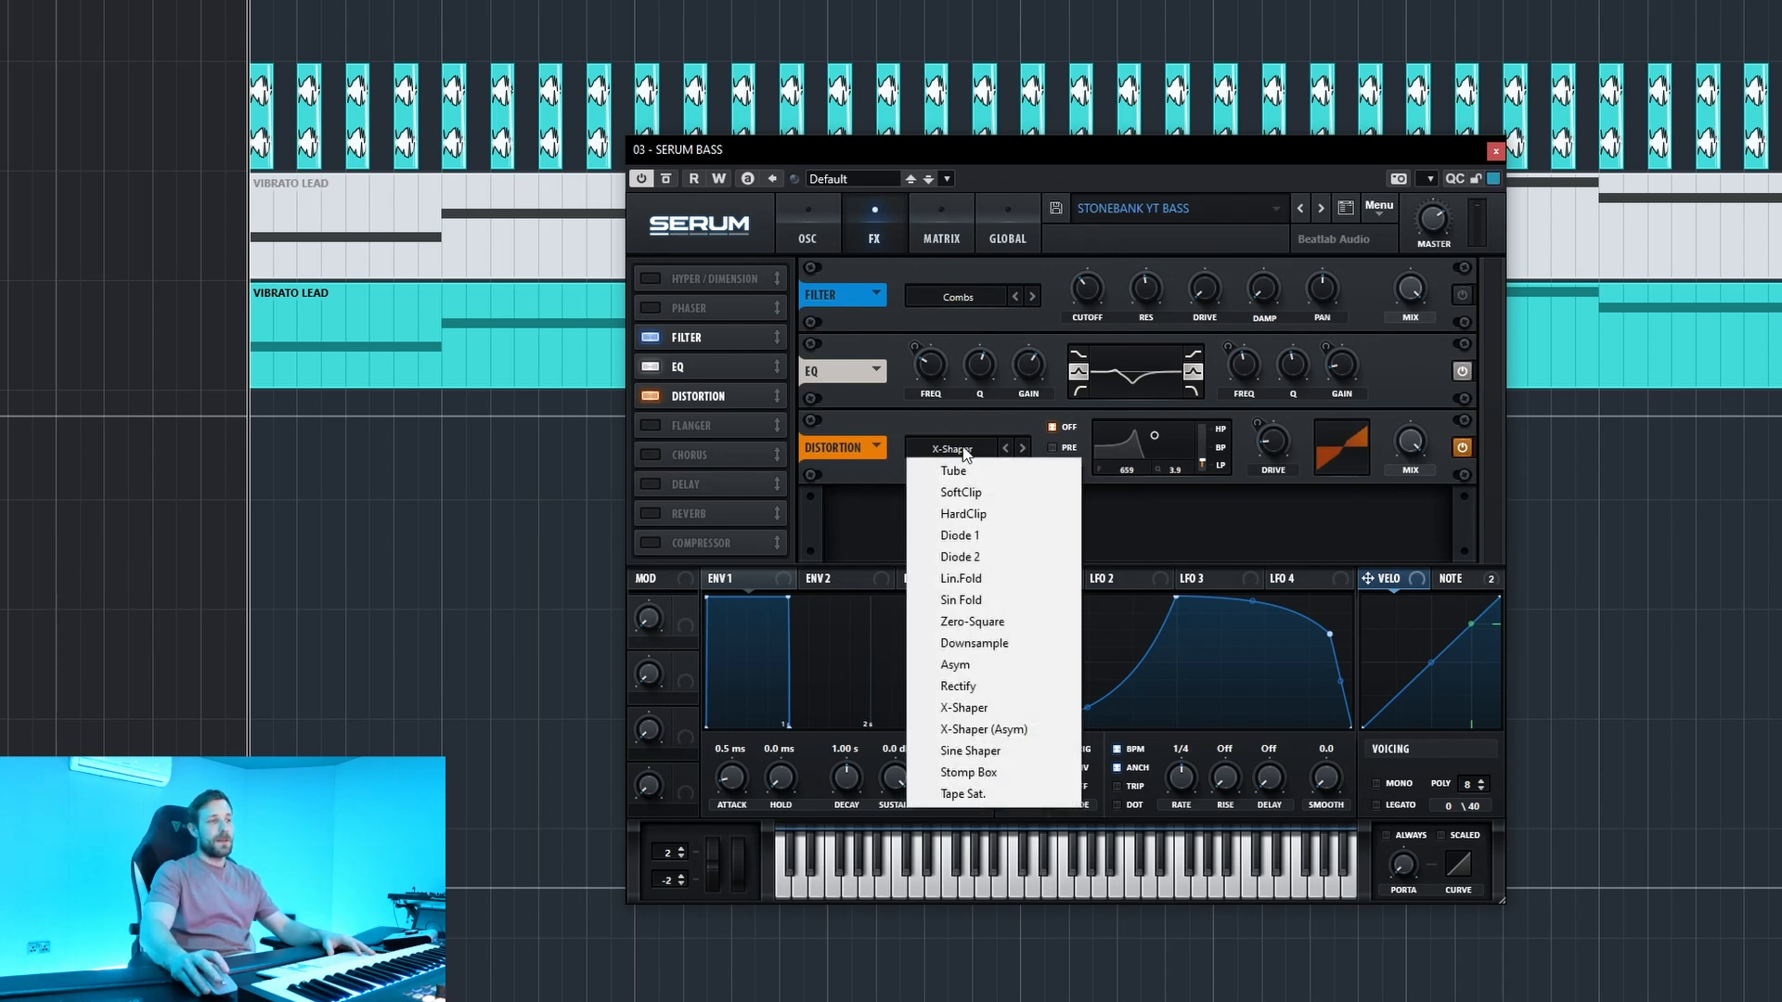
pyautogui.click(983, 516)
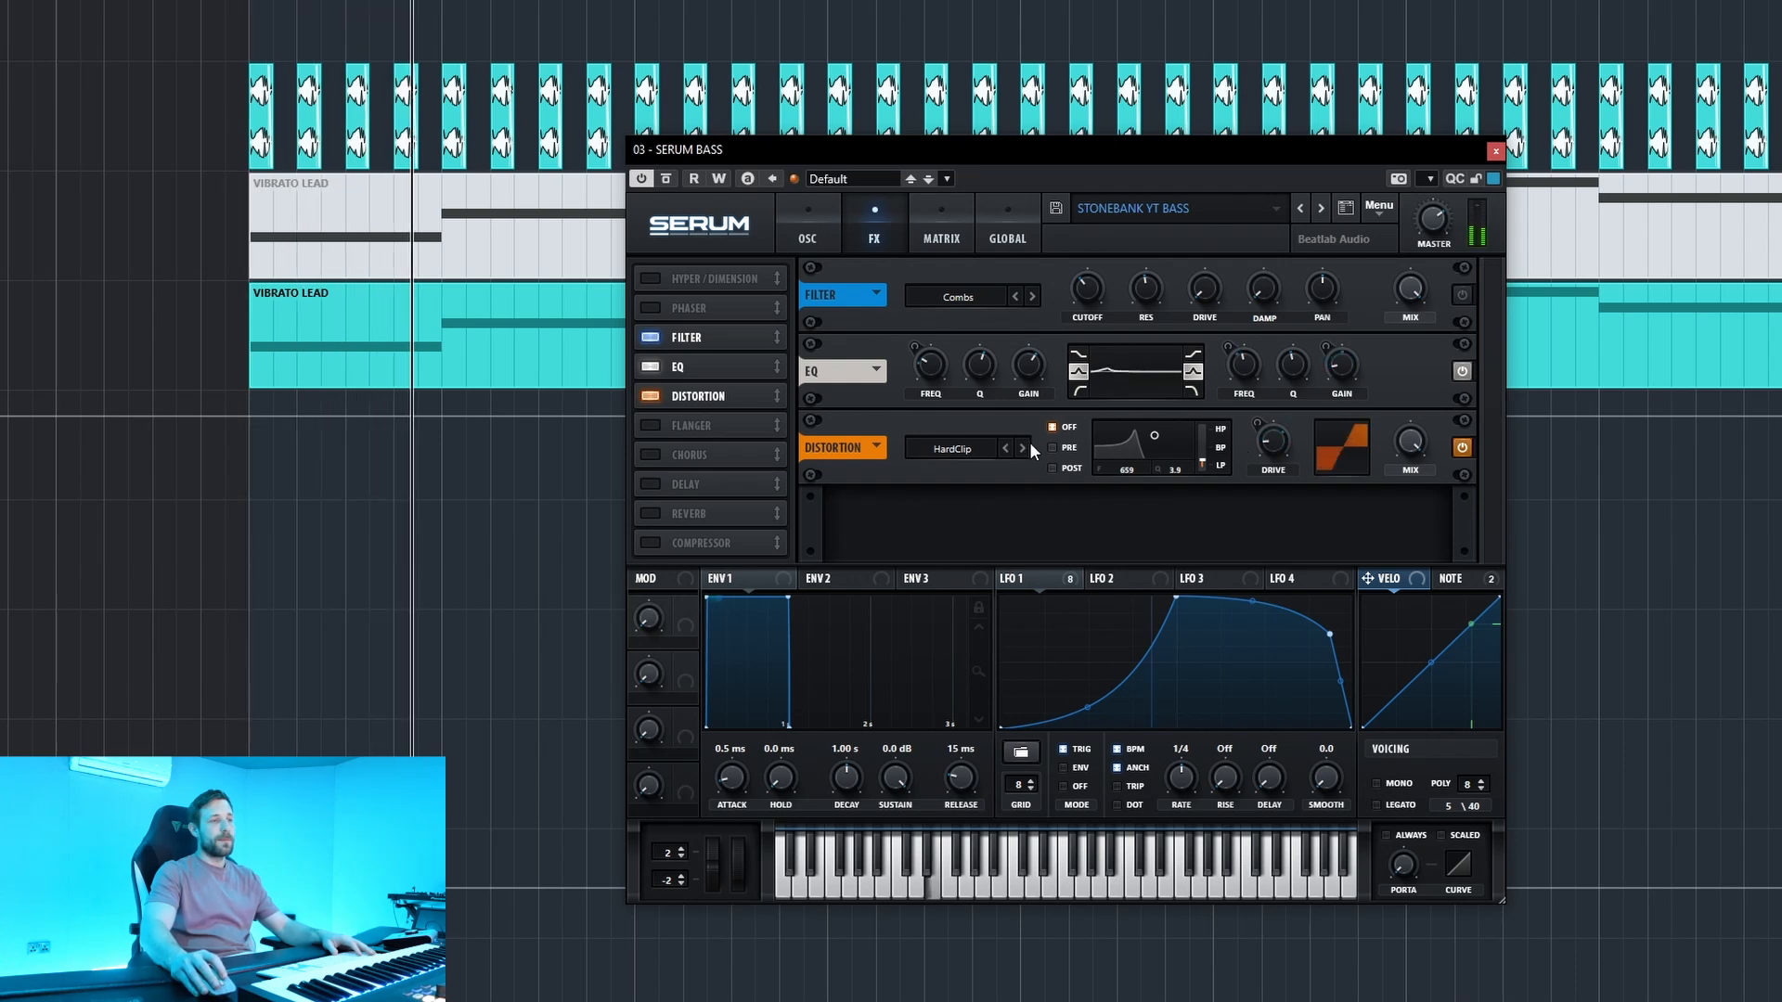
pyautogui.click(1006, 449)
pyautogui.click(1006, 448)
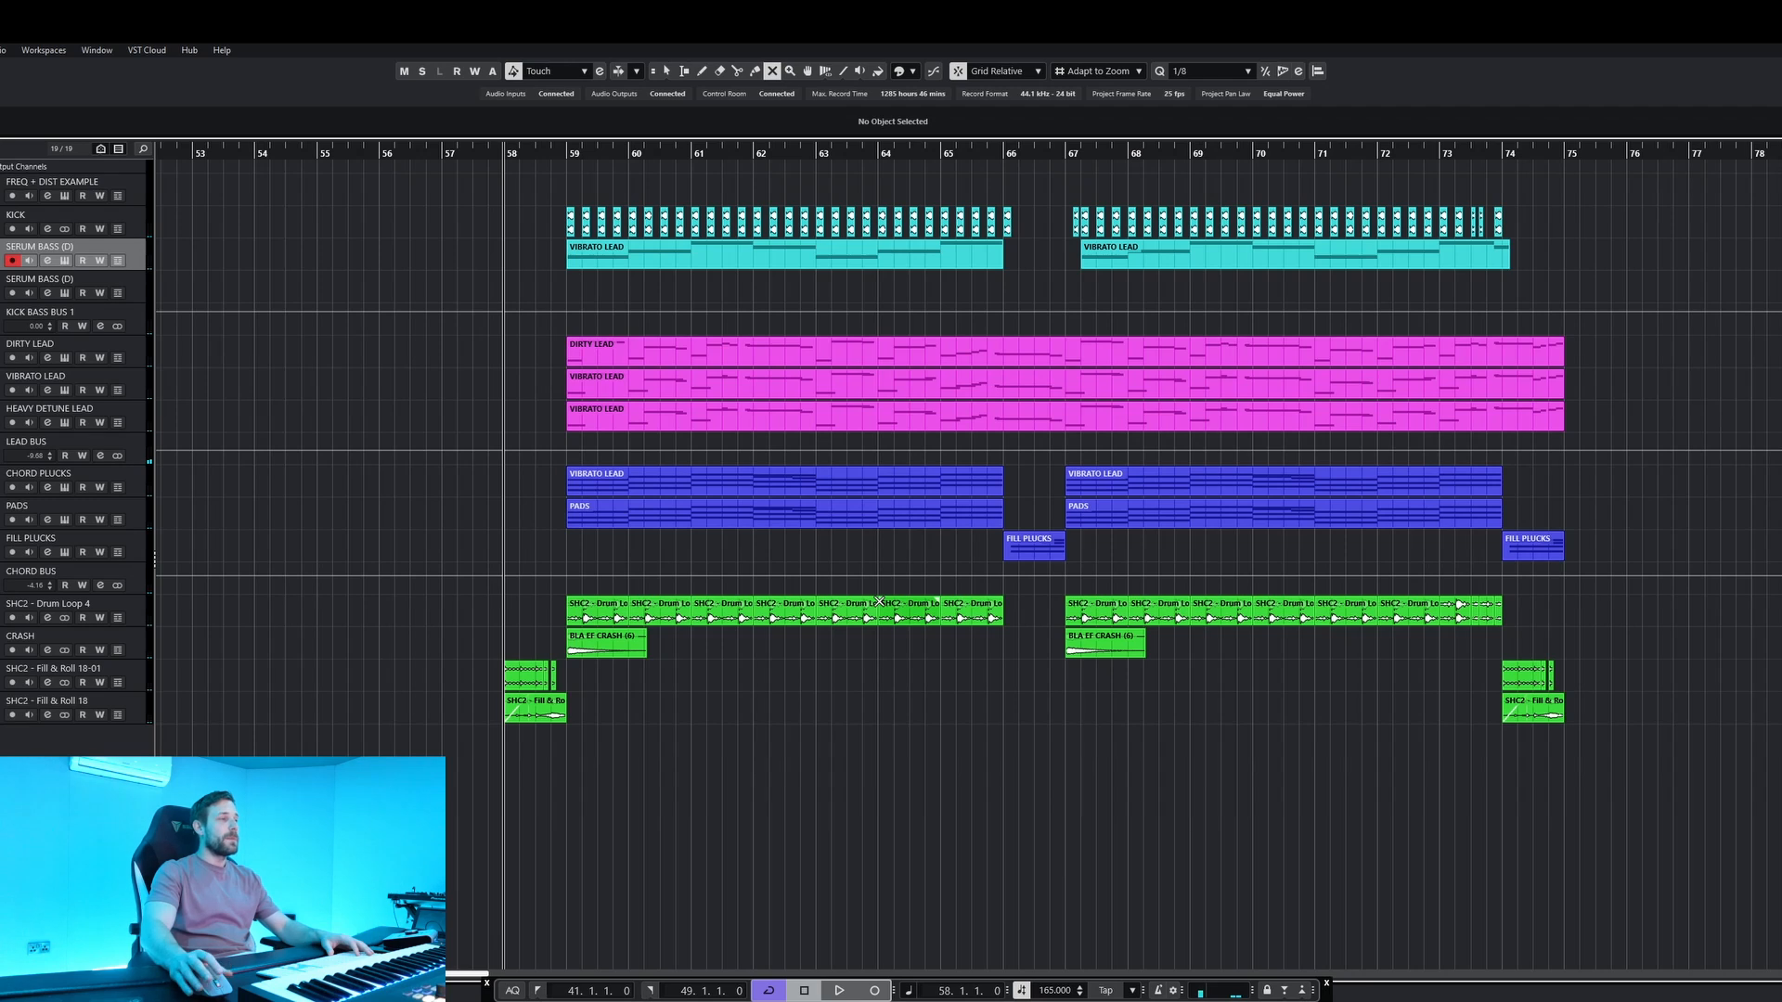
# Play the full arrangement from bar 58, and play the KICK track in solo from bar 59.
pyautogui.press('space')
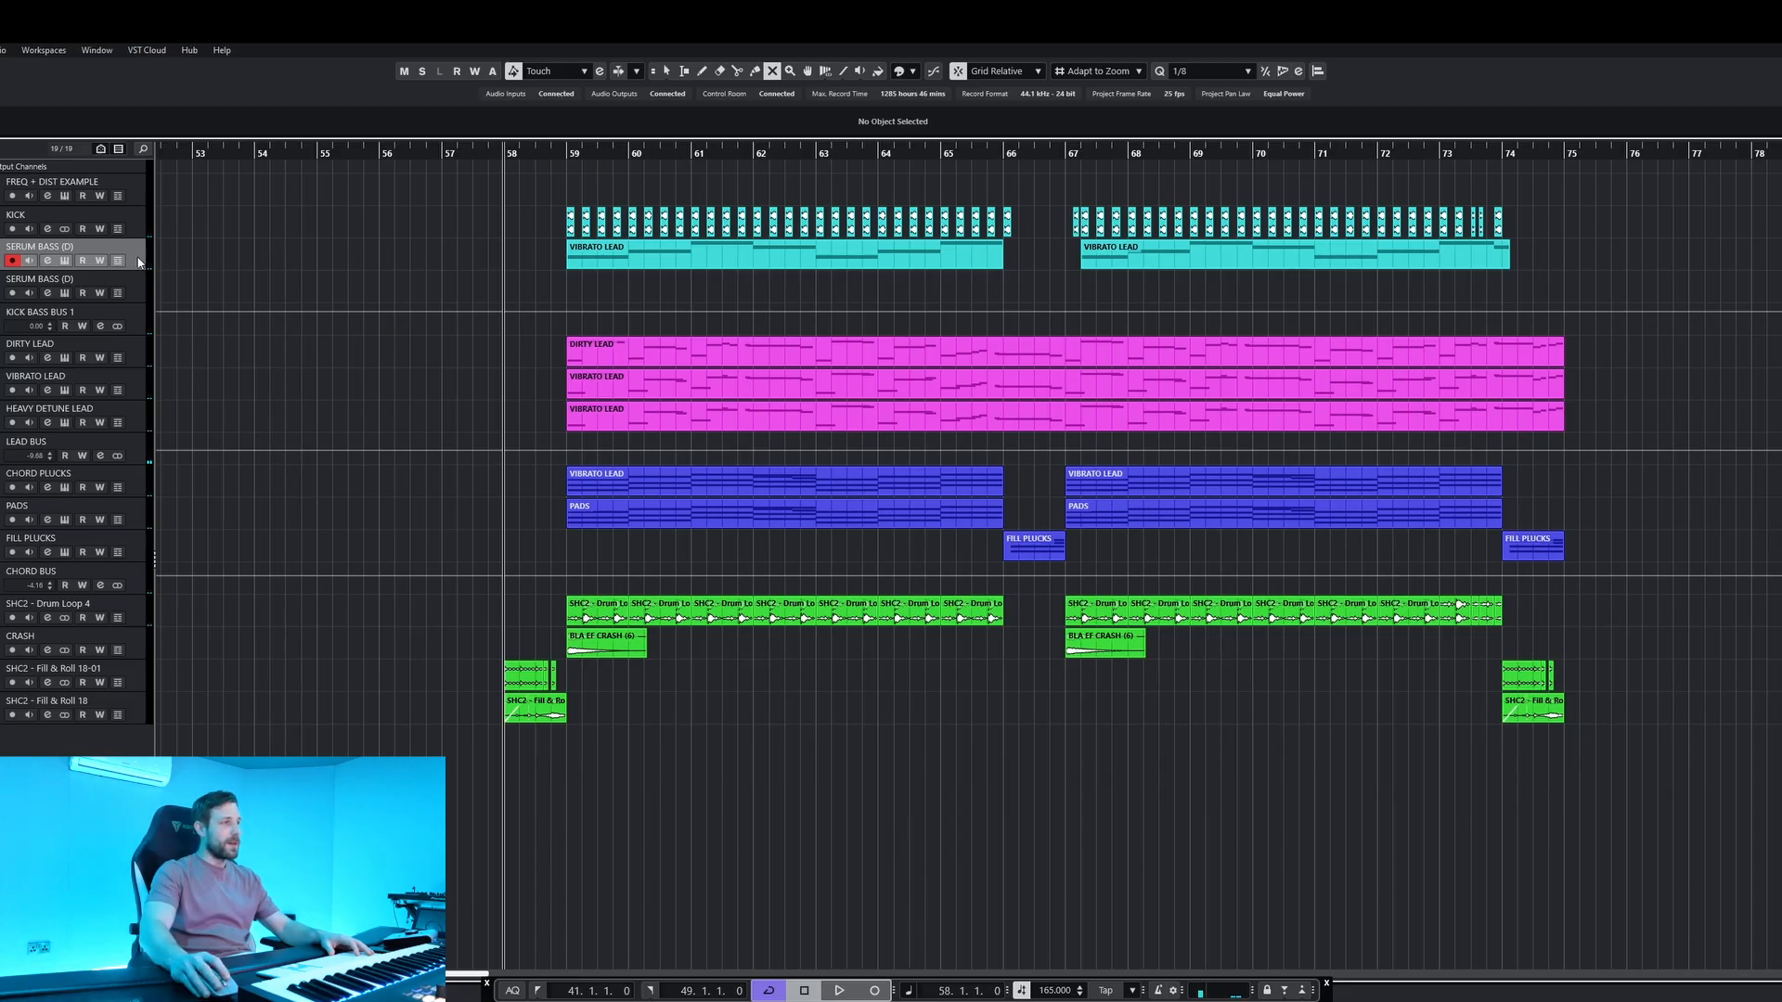
pyautogui.click(142, 218)
pyautogui.click(565, 156)
pyautogui.press('s')
pyautogui.press('space')
pyautogui.press('space')
pyautogui.press('space')
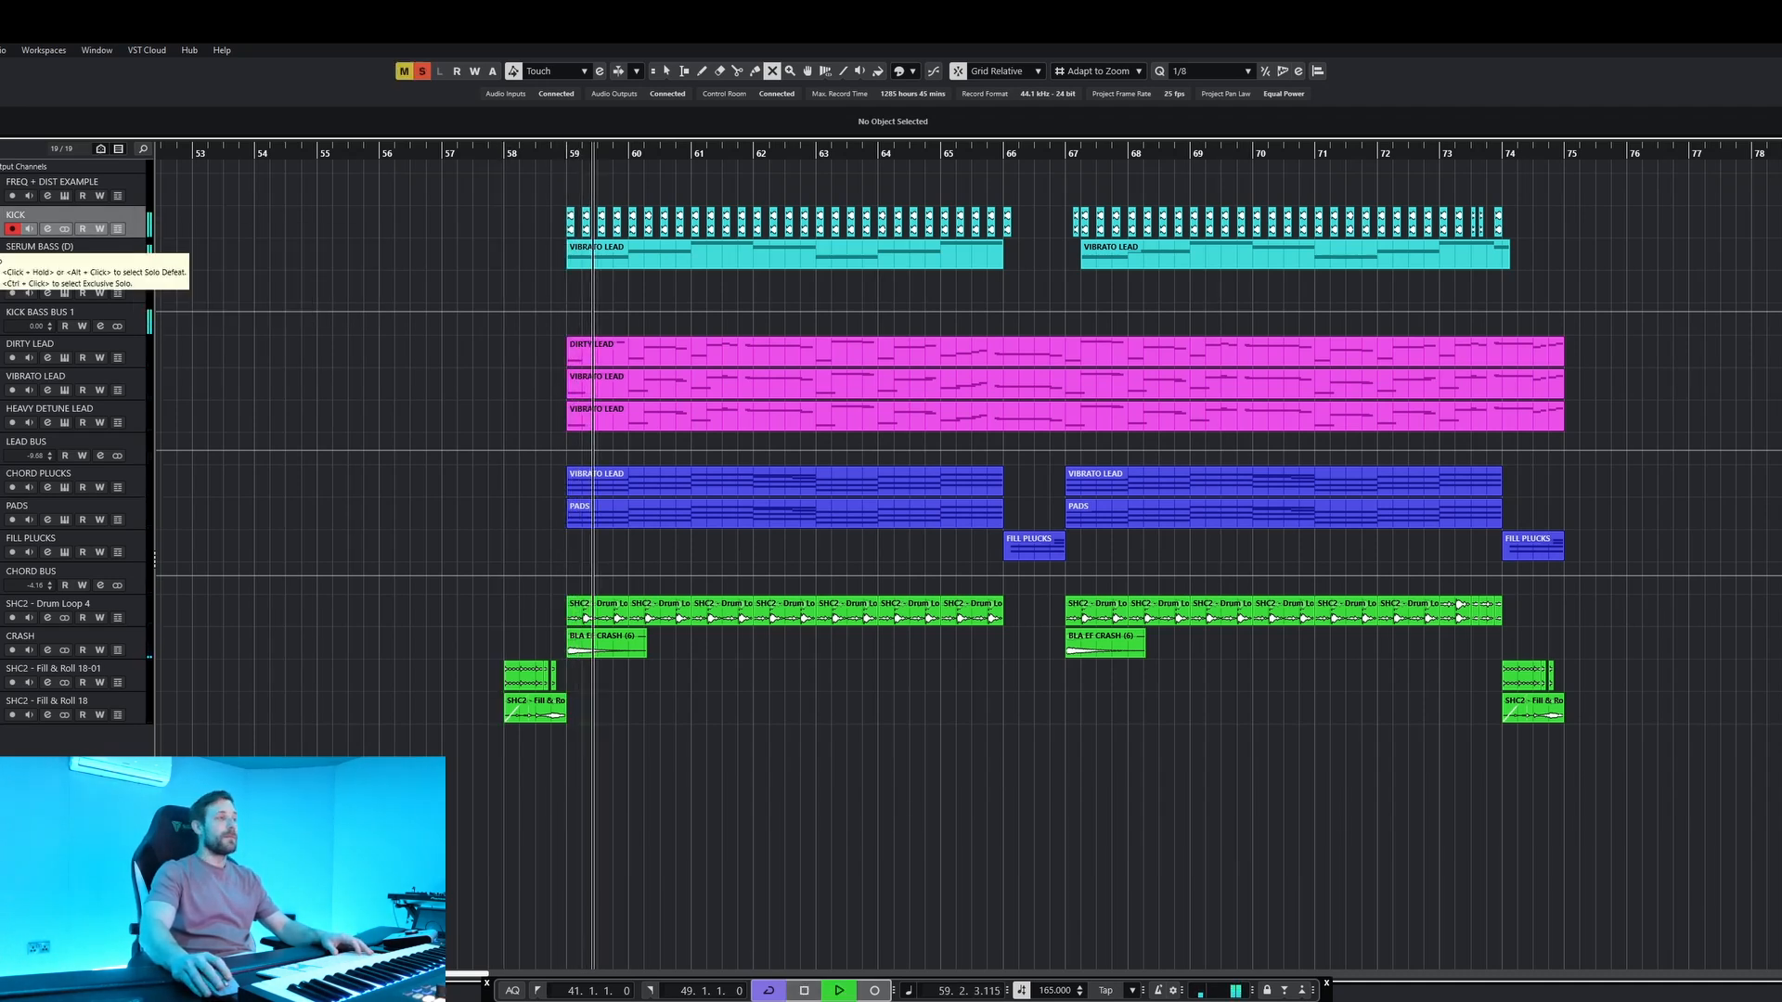
pyautogui.press('space')
# Play the DIRTY LEAD track in solo with its channel settings shown, and open its Sylenth1 instrument.
pyautogui.press('space')
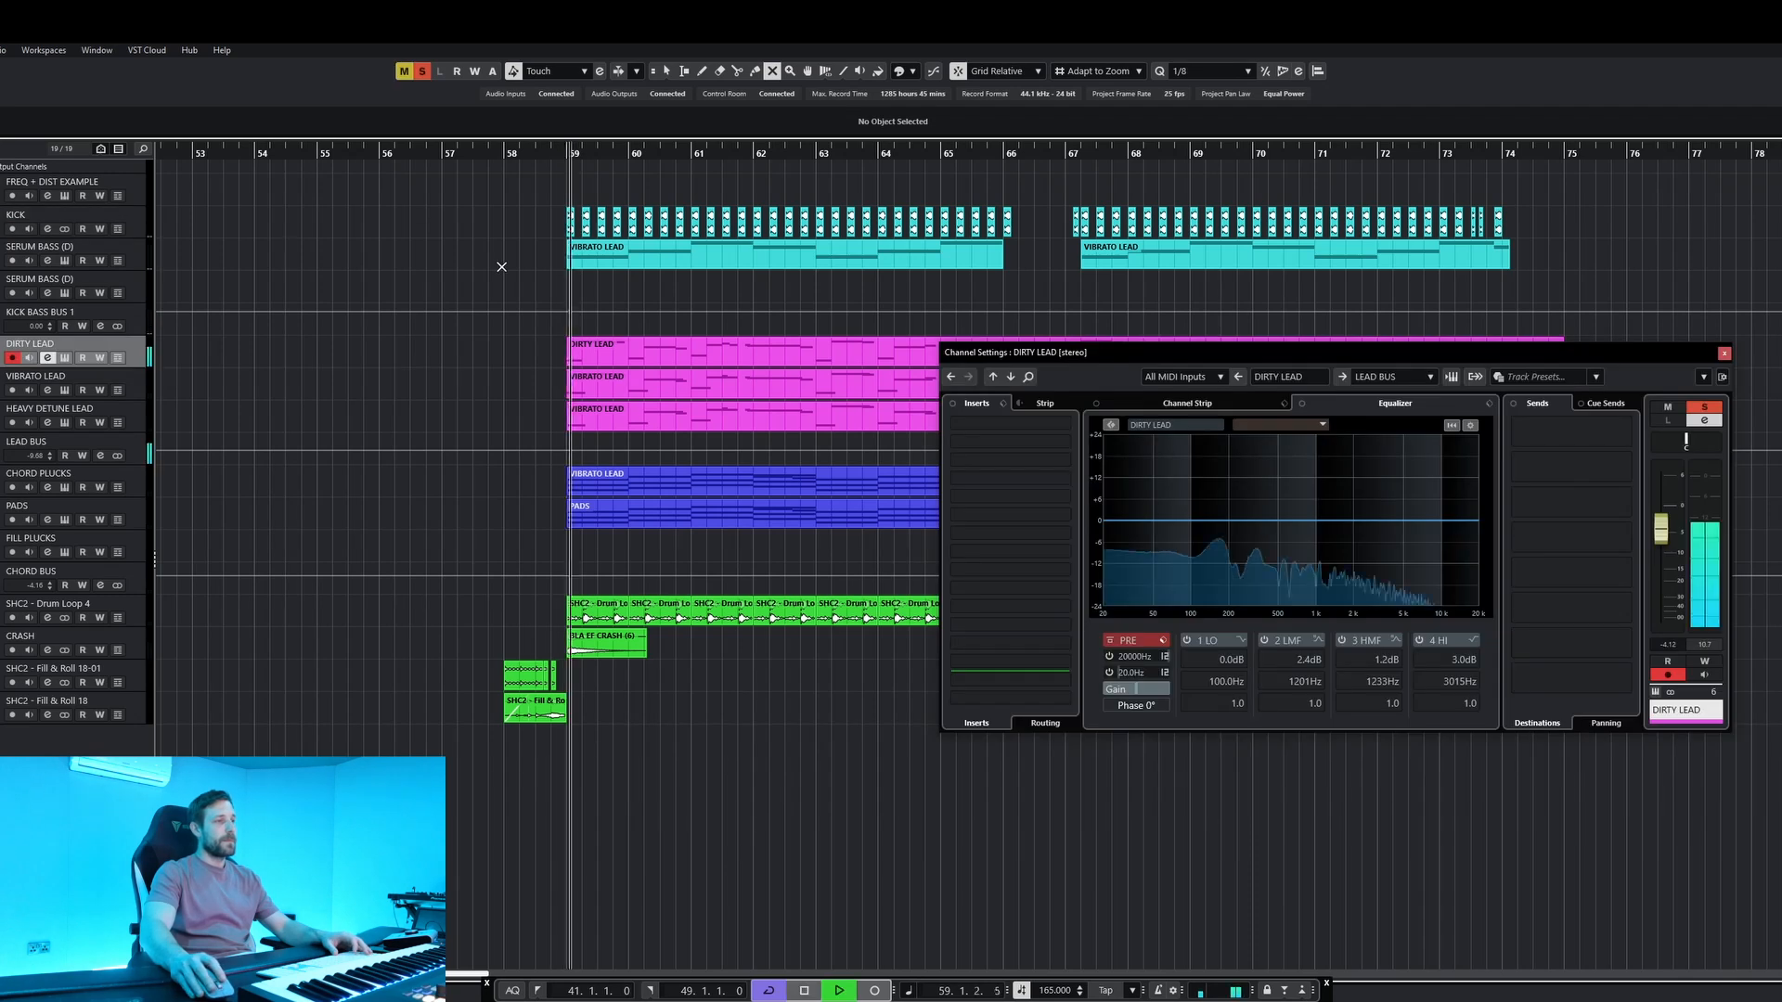
# Play the VIBRATO LEAD and HEAVY DETUNE LEAD tracks one by one in solo, checking each channel's equalizer.
pyautogui.press('space')
pyautogui.click(64, 358)
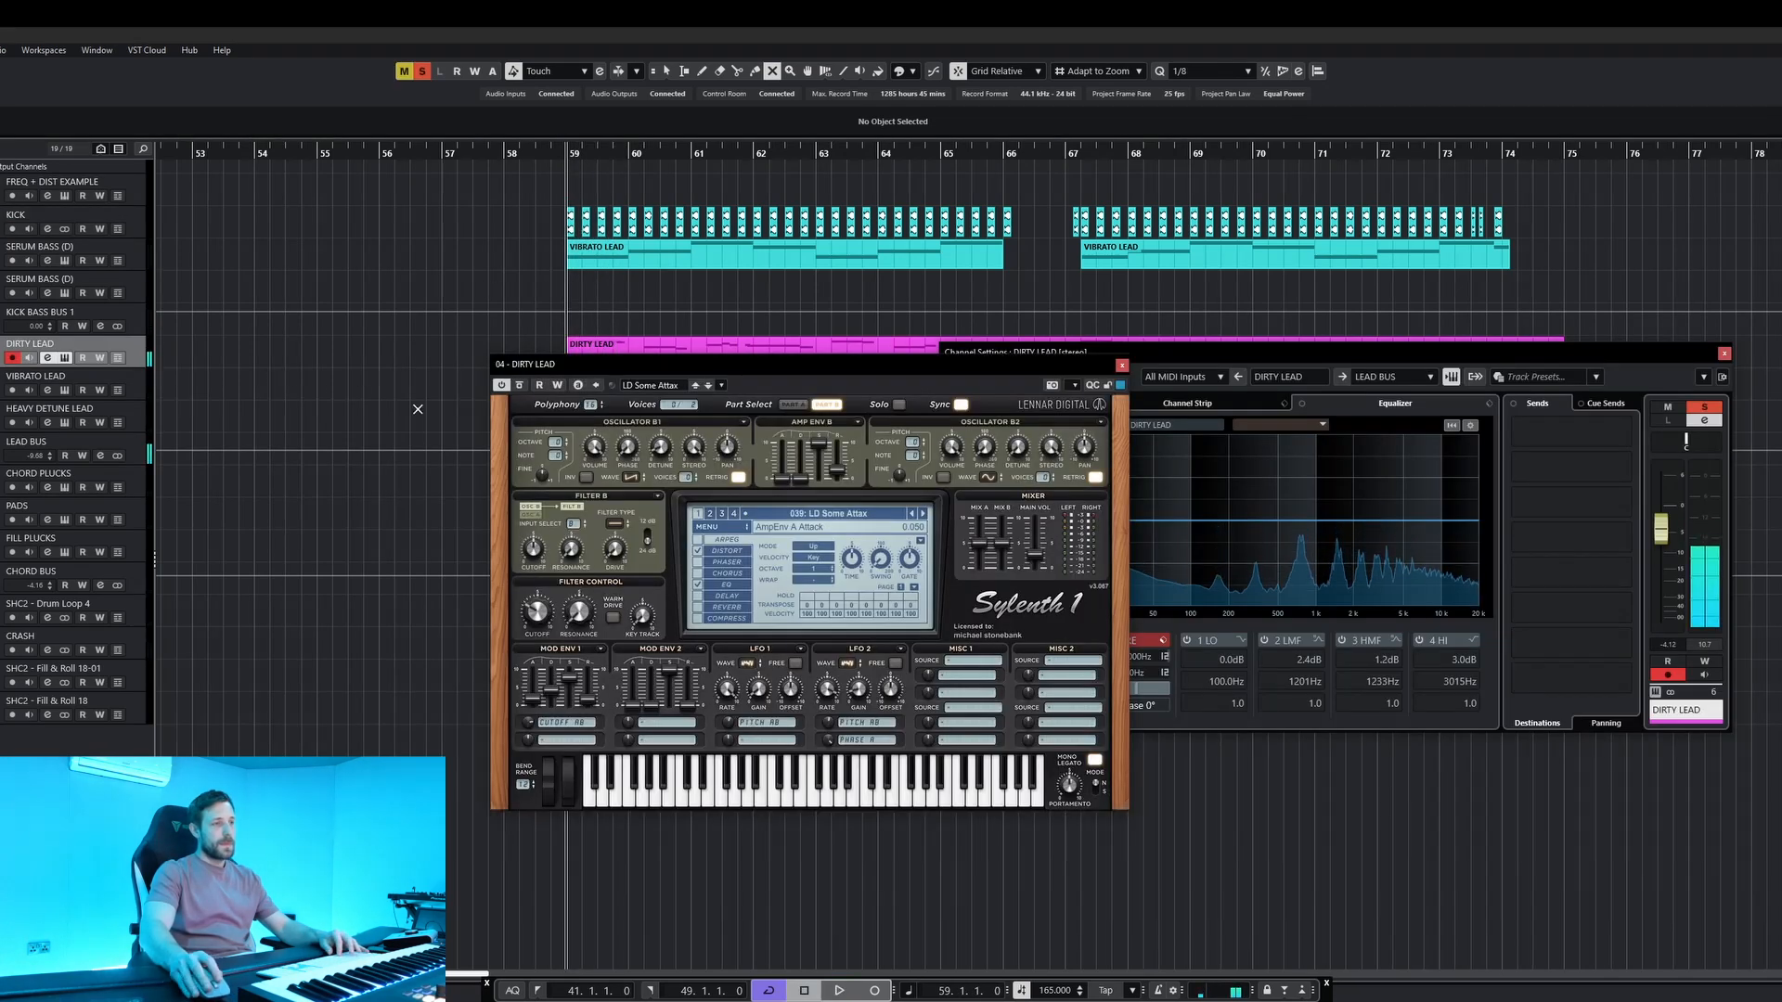
pyautogui.press('Down')
pyautogui.press('space')
pyautogui.press('space')
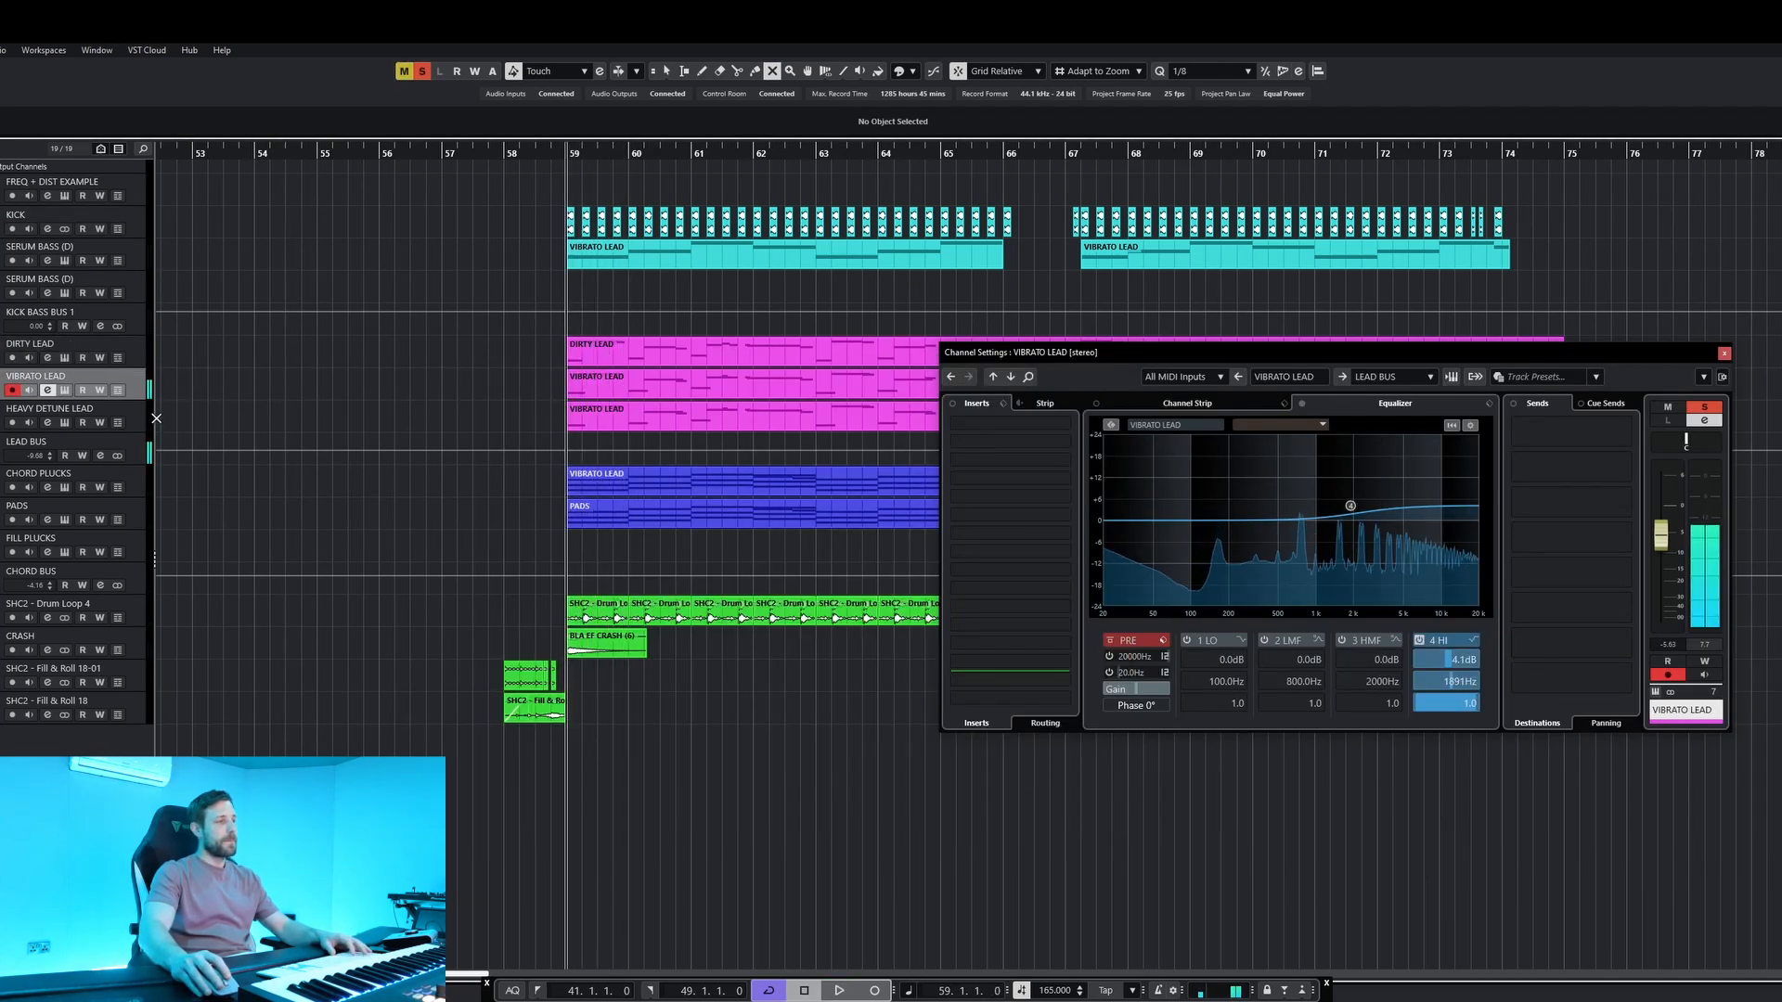
pyautogui.click(142, 429)
pyautogui.press('space')
pyautogui.hotkey('shift', 'e')
pyautogui.hotkey('shift', 'e')
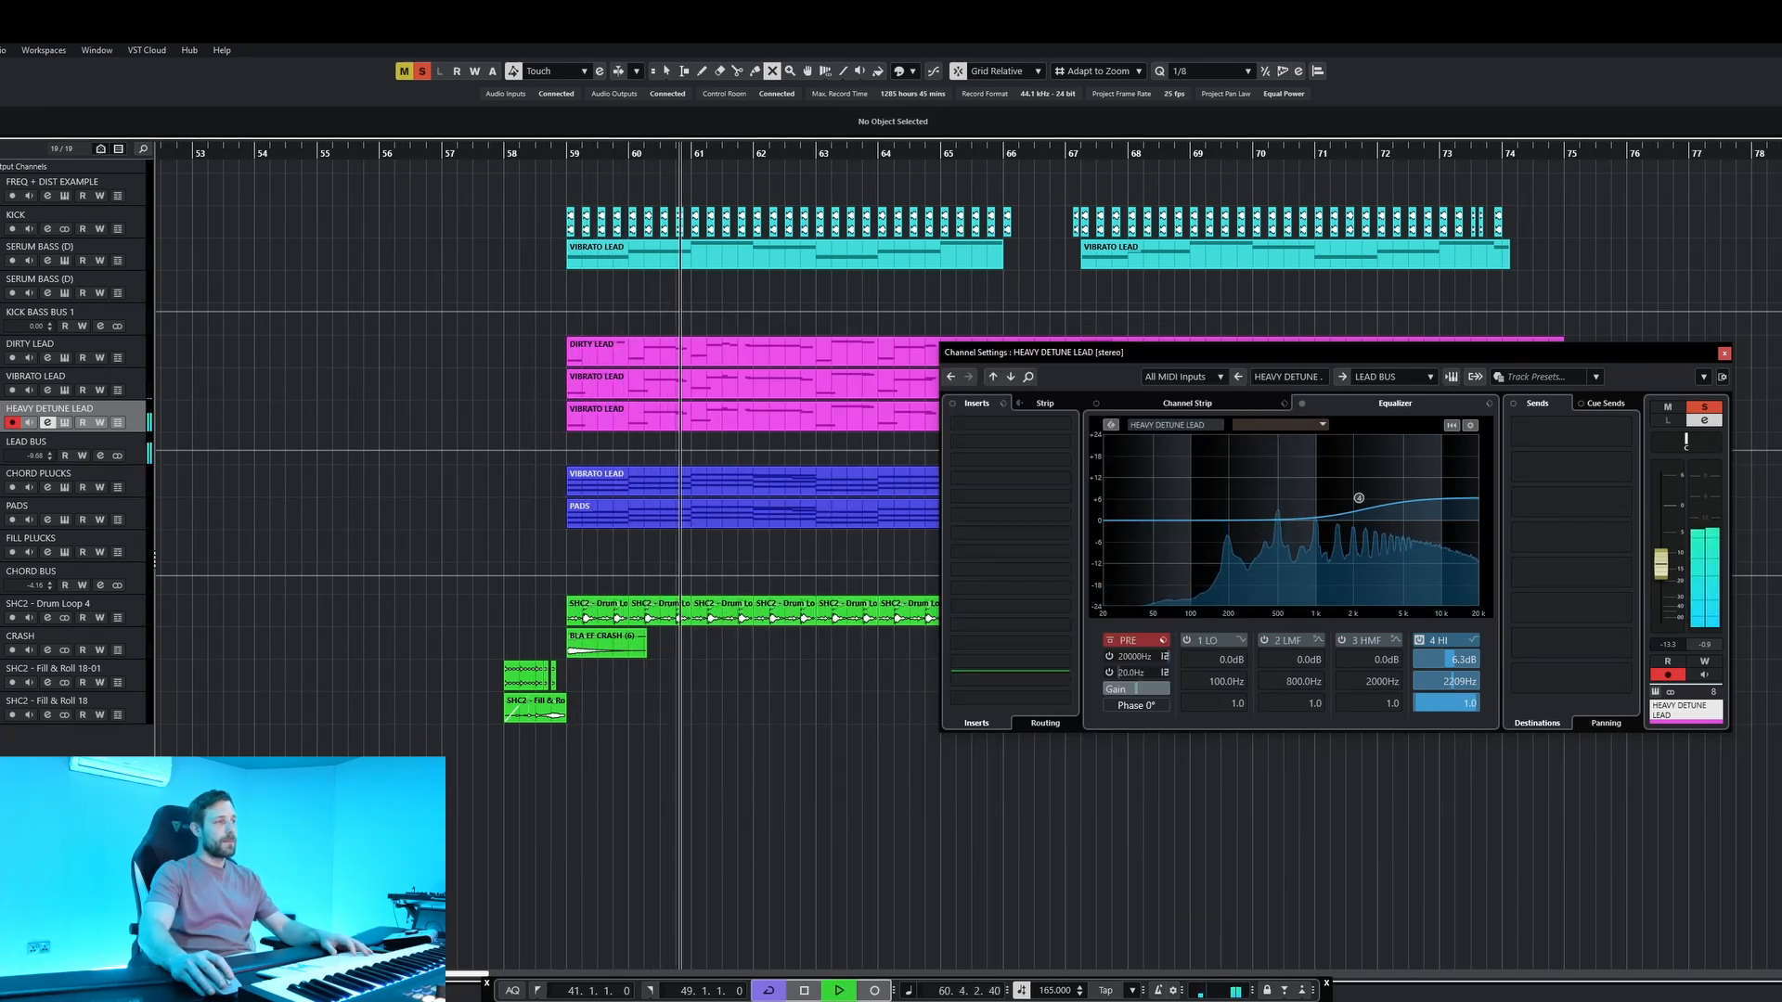
pyautogui.press('space')
# Inspect the LEAD BUS channel settings and its Timeless 3 delay insert.
pyautogui.click(11, 457)
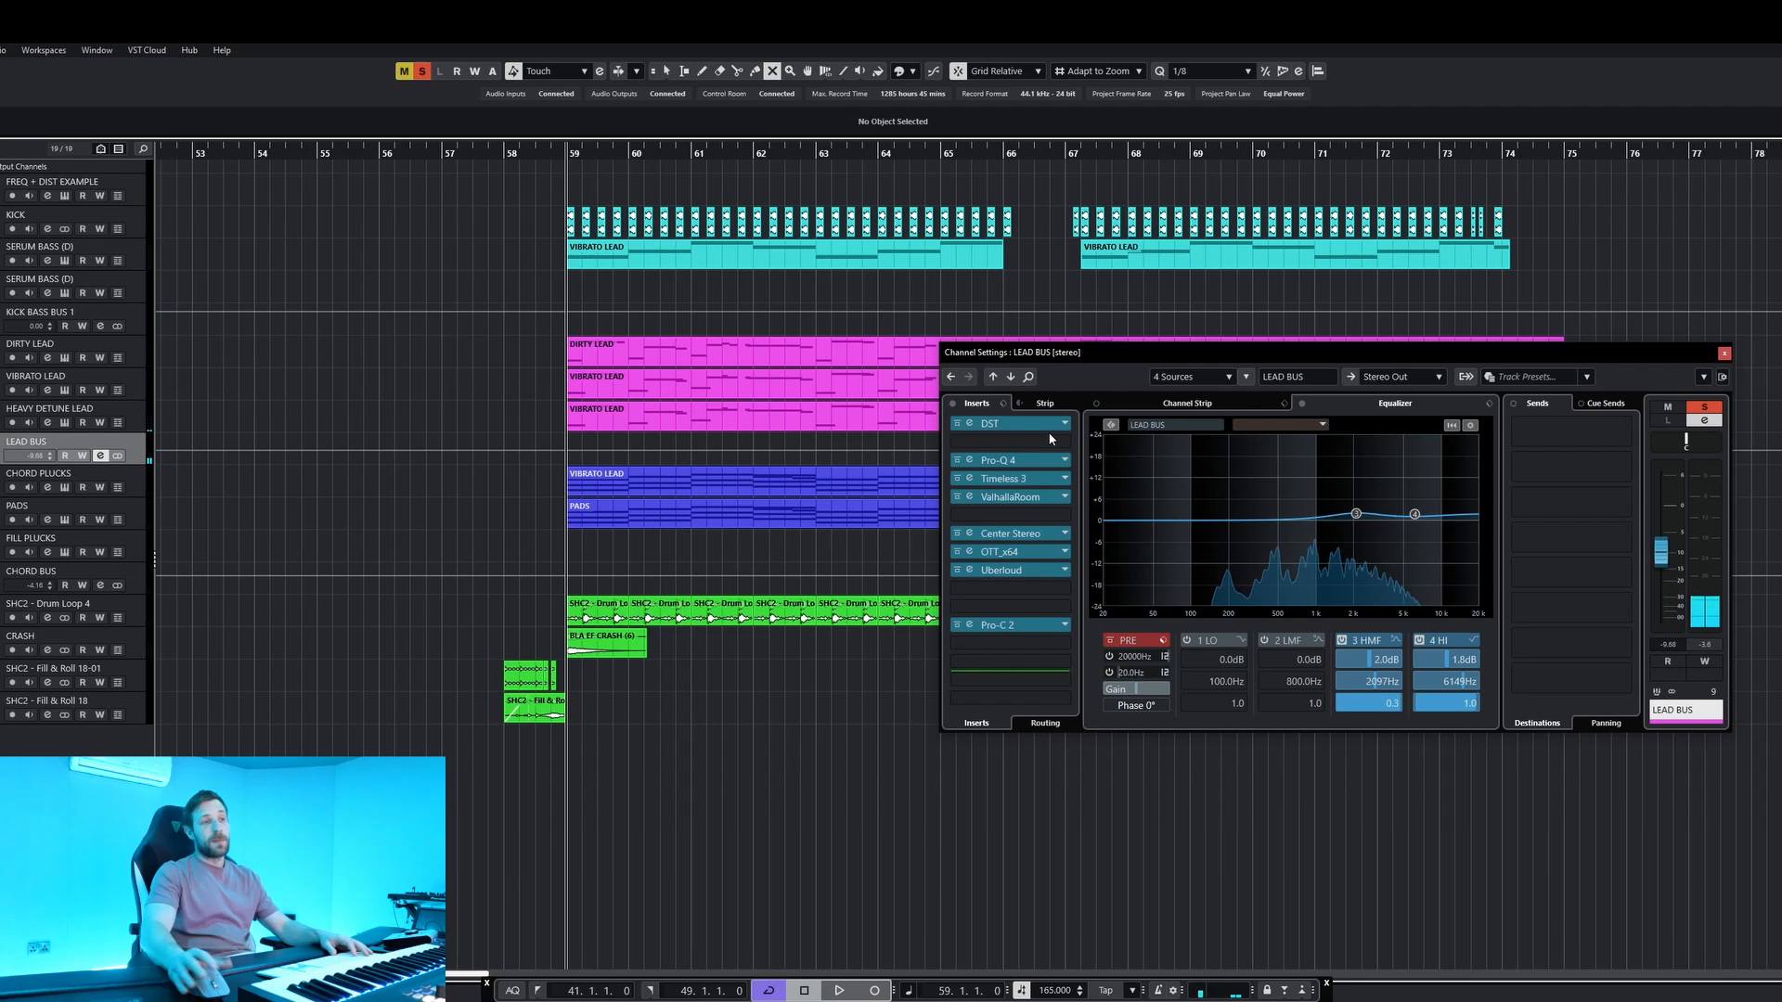
pyautogui.click(1014, 480)
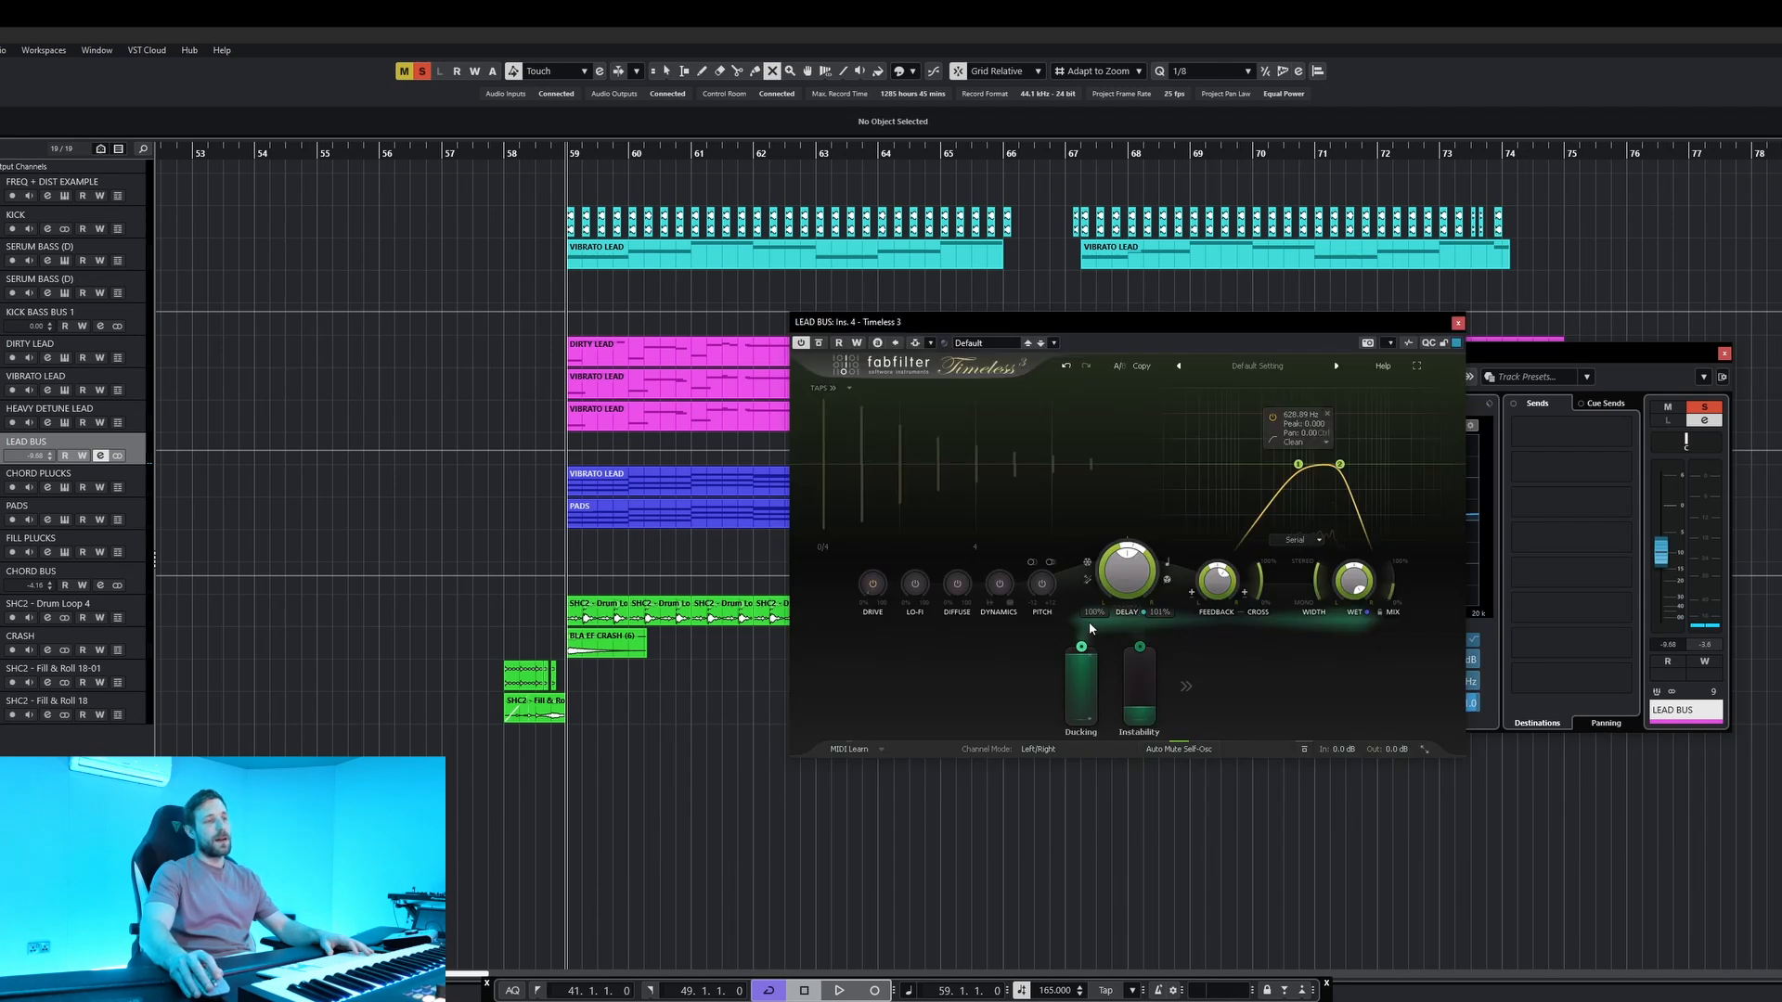
pyautogui.click(1458, 323)
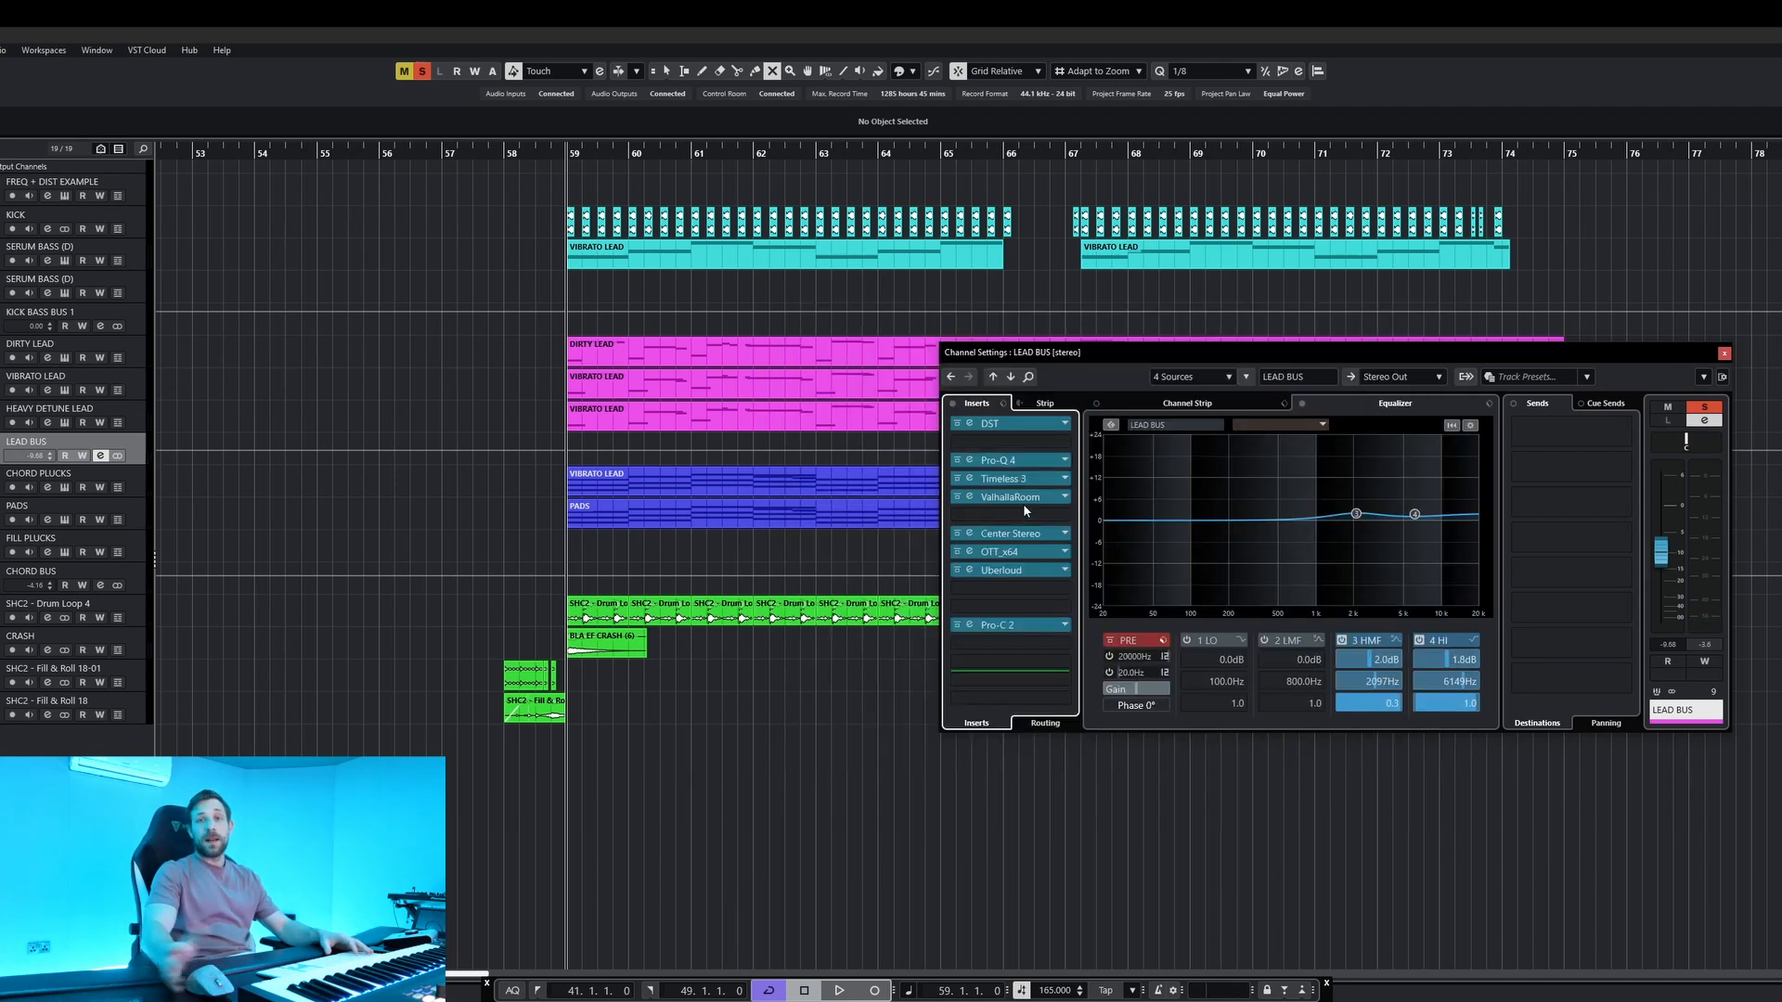
# Review the Center Stereo, OTT and Uberloud inserts on the LEAD BUS.
pyautogui.click(1000, 534)
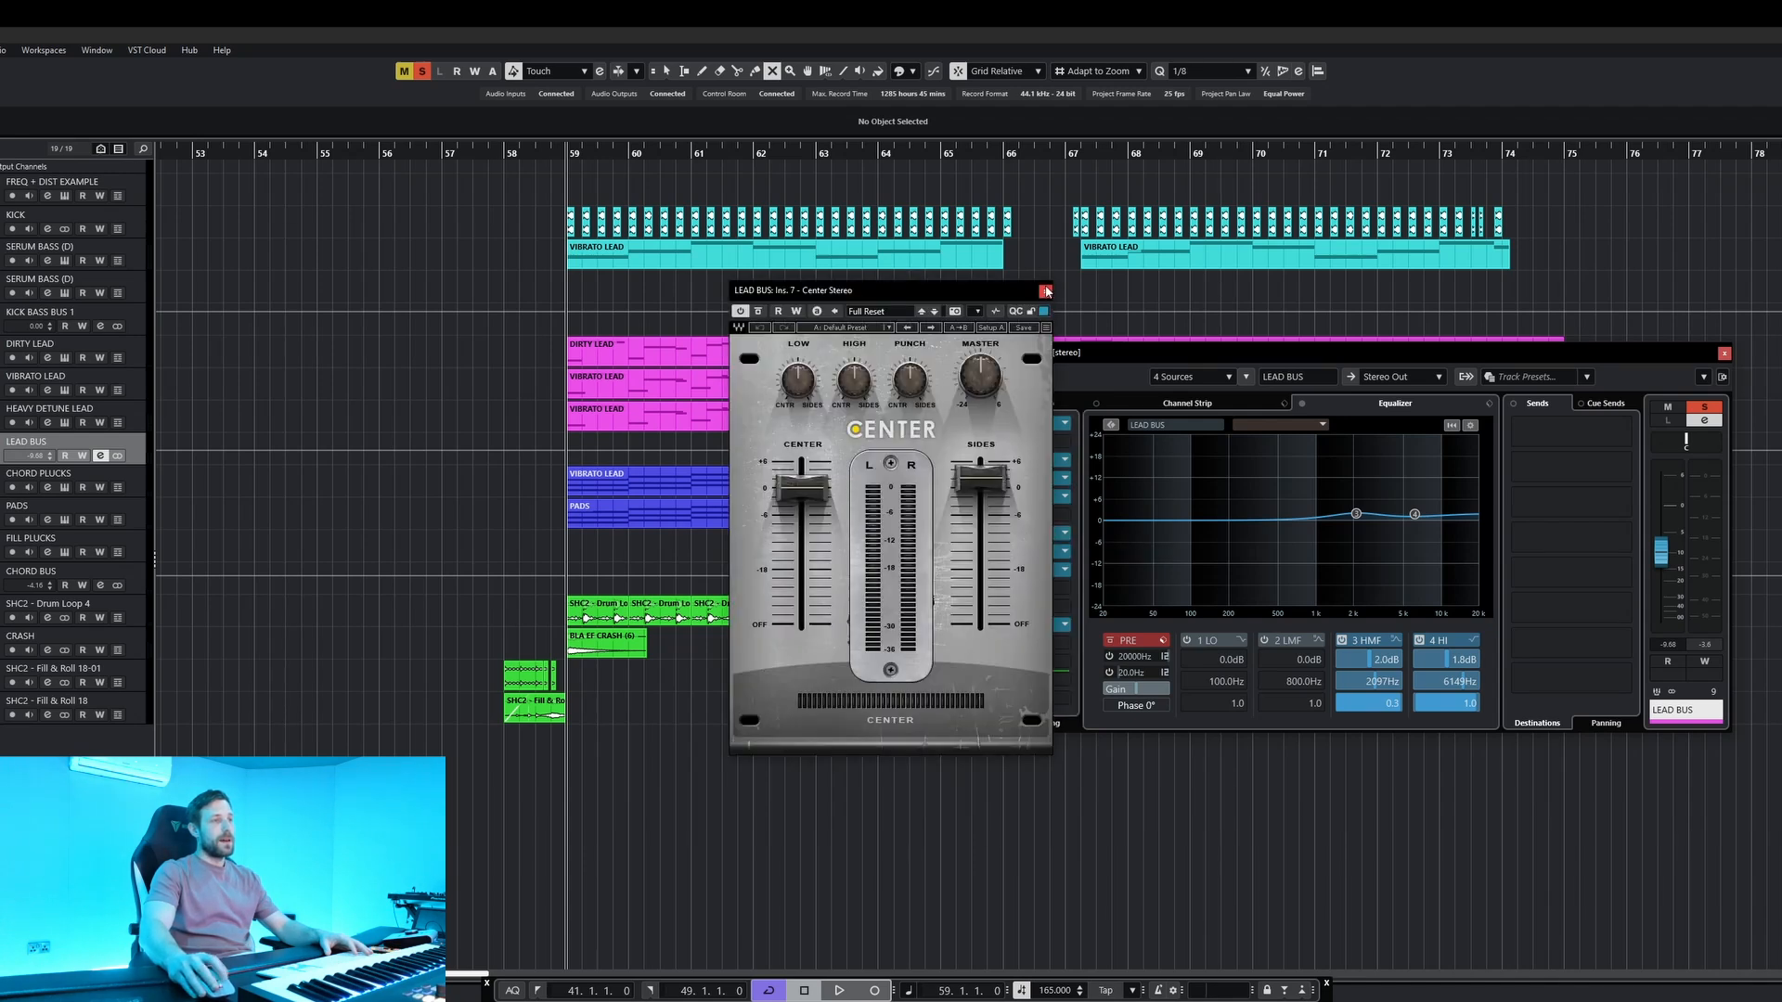
pyautogui.click(1045, 290)
pyautogui.click(1001, 553)
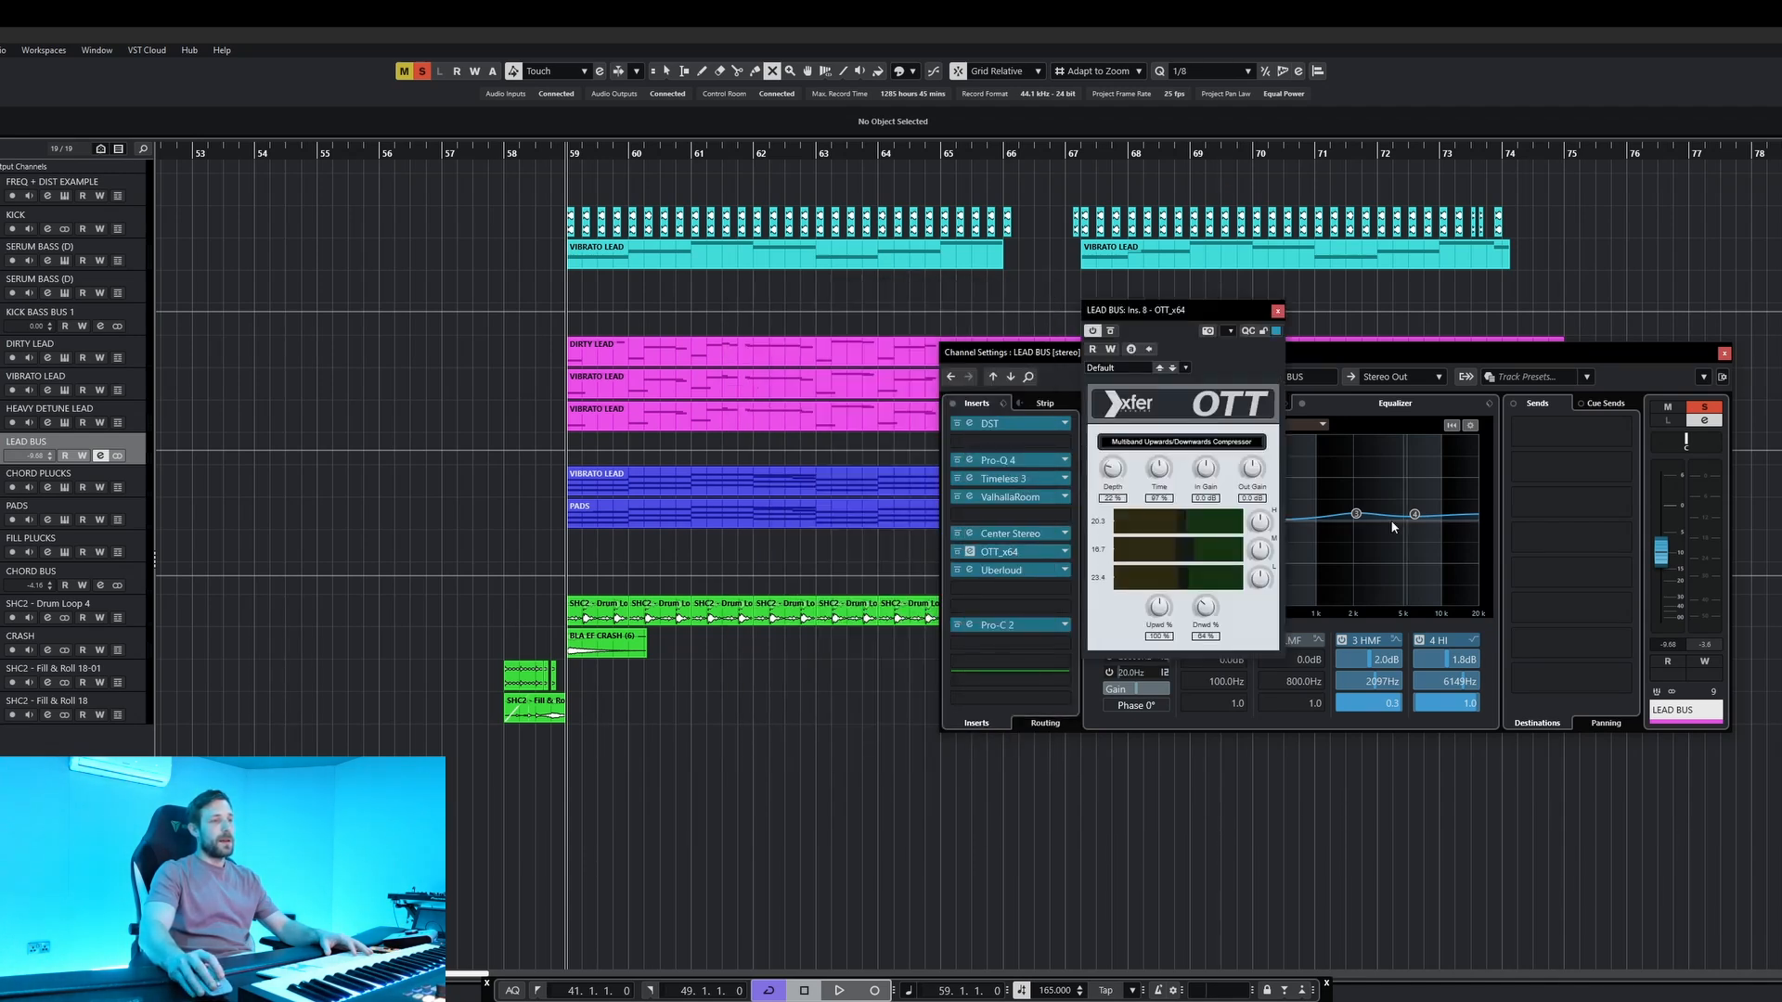
pyautogui.click(1001, 570)
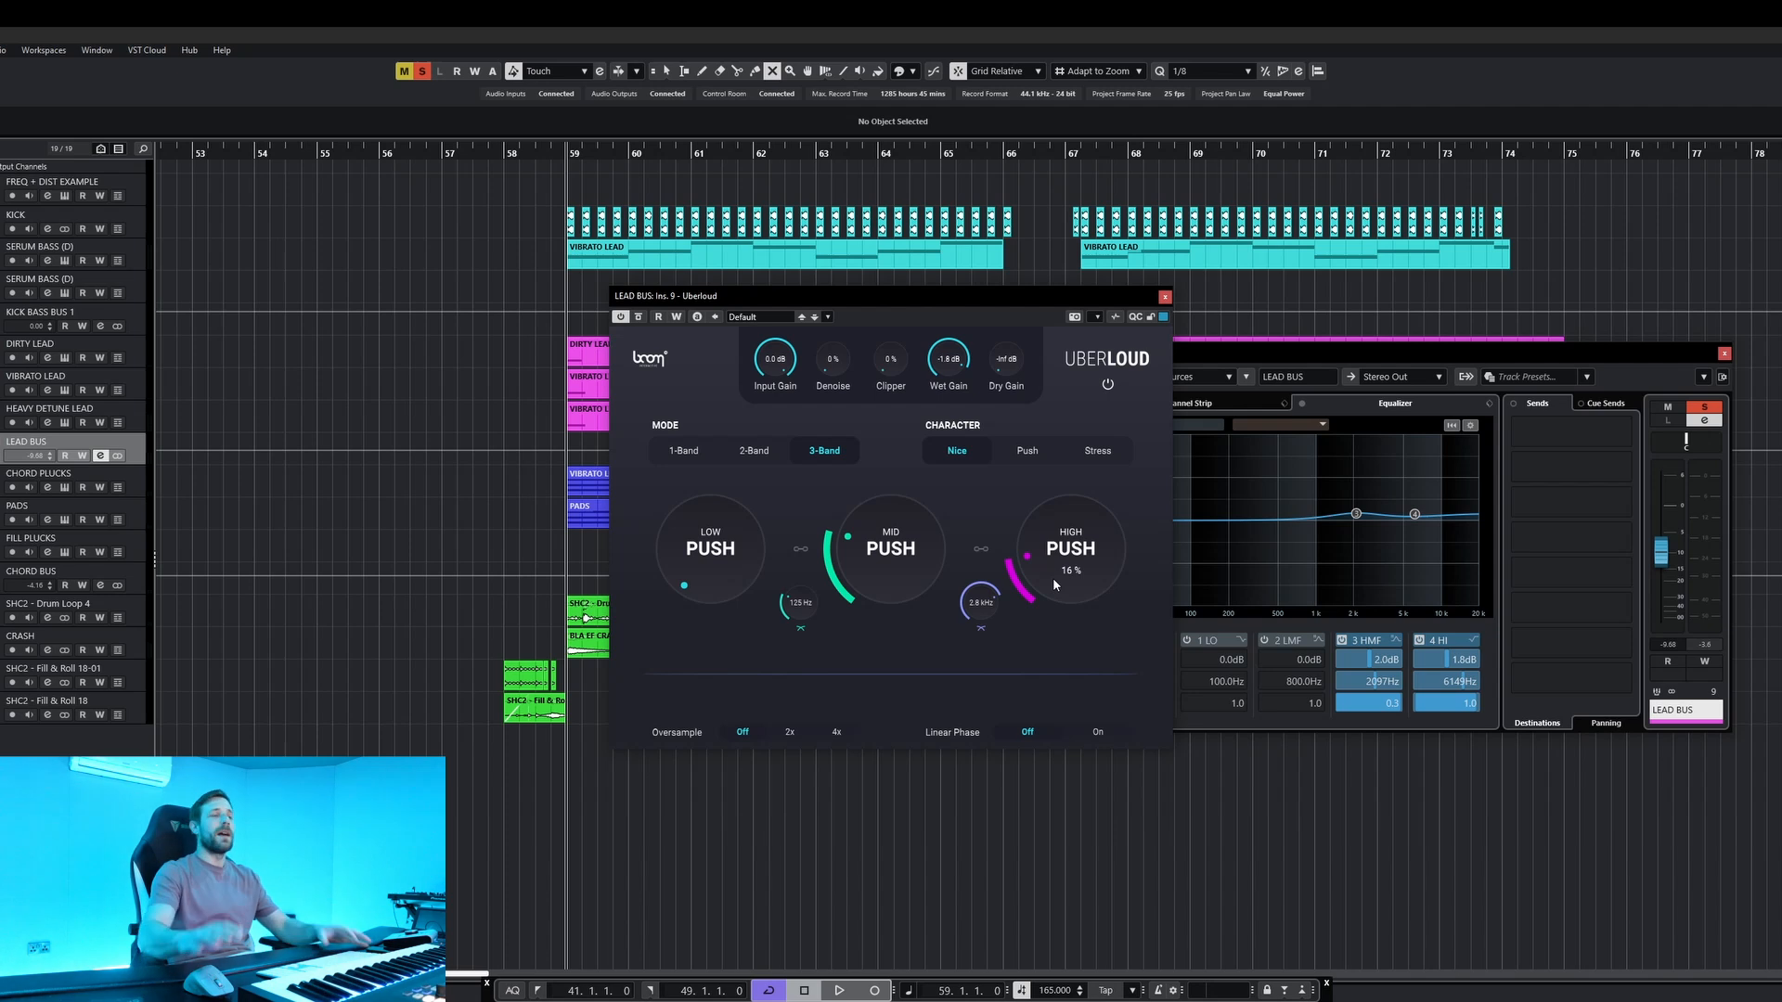
pyautogui.click(1166, 297)
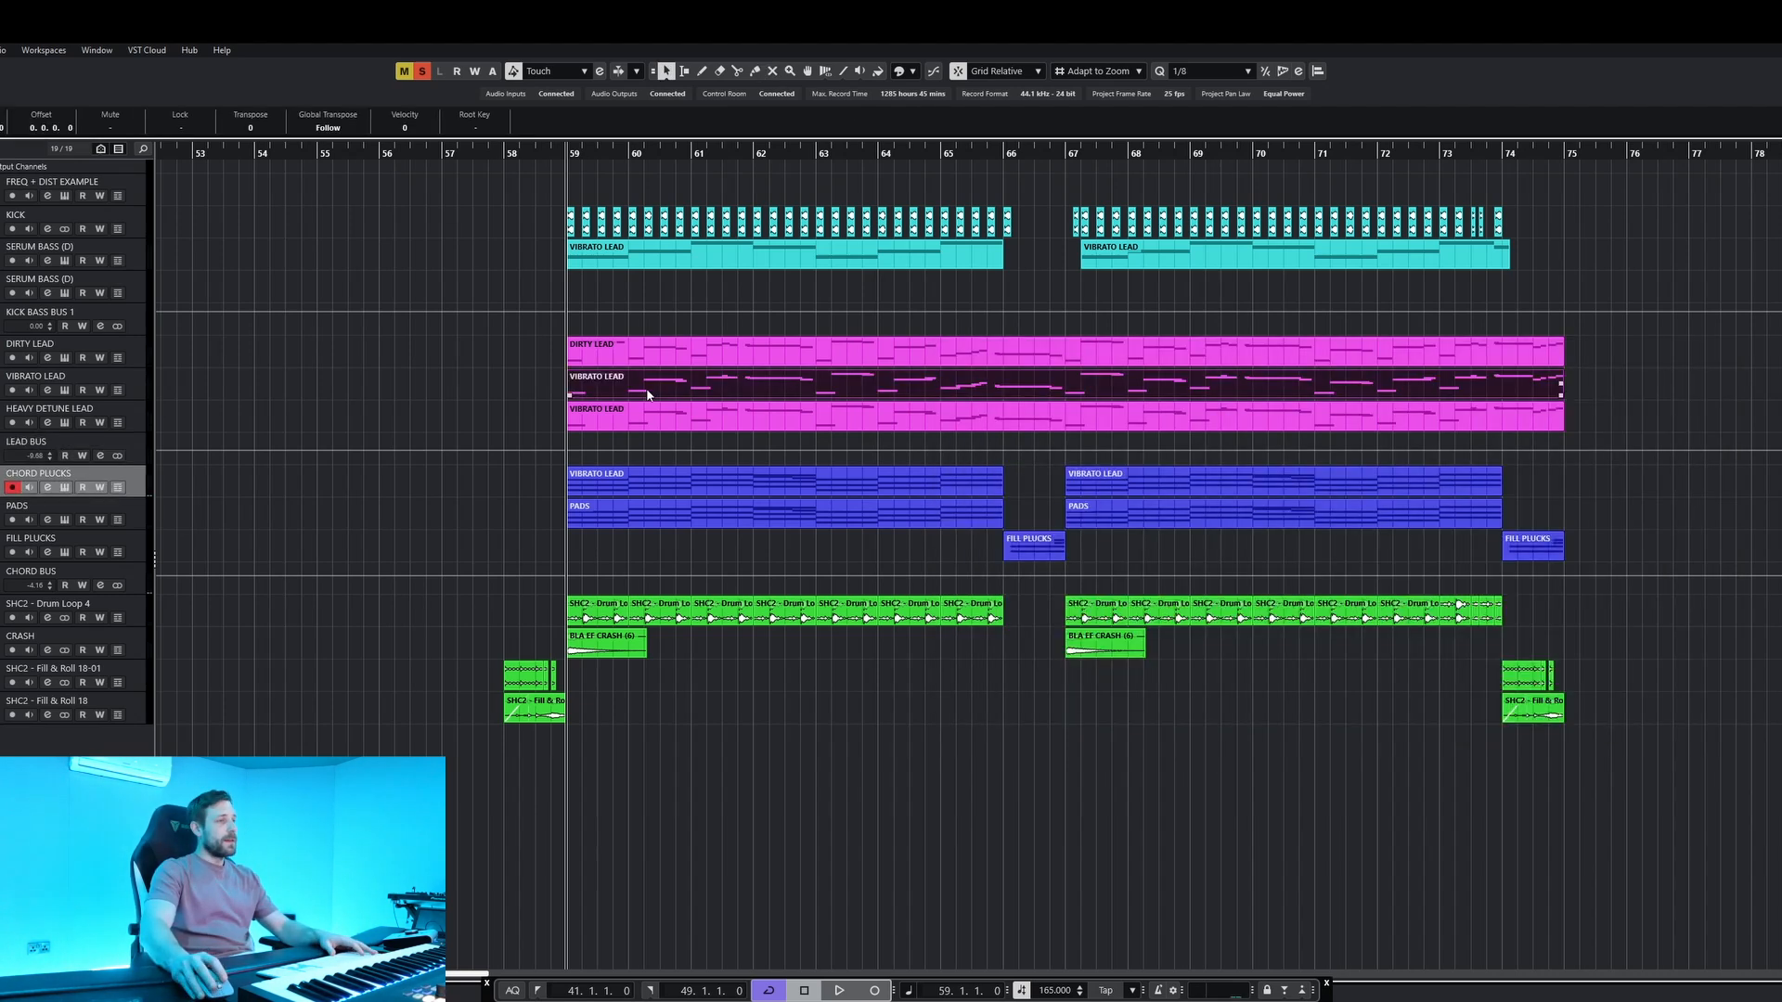
# Examine the VIBRATO LEAD melody notes in the key editor during playback and return to the arrangement.
pyautogui.doubleClick(644, 394)
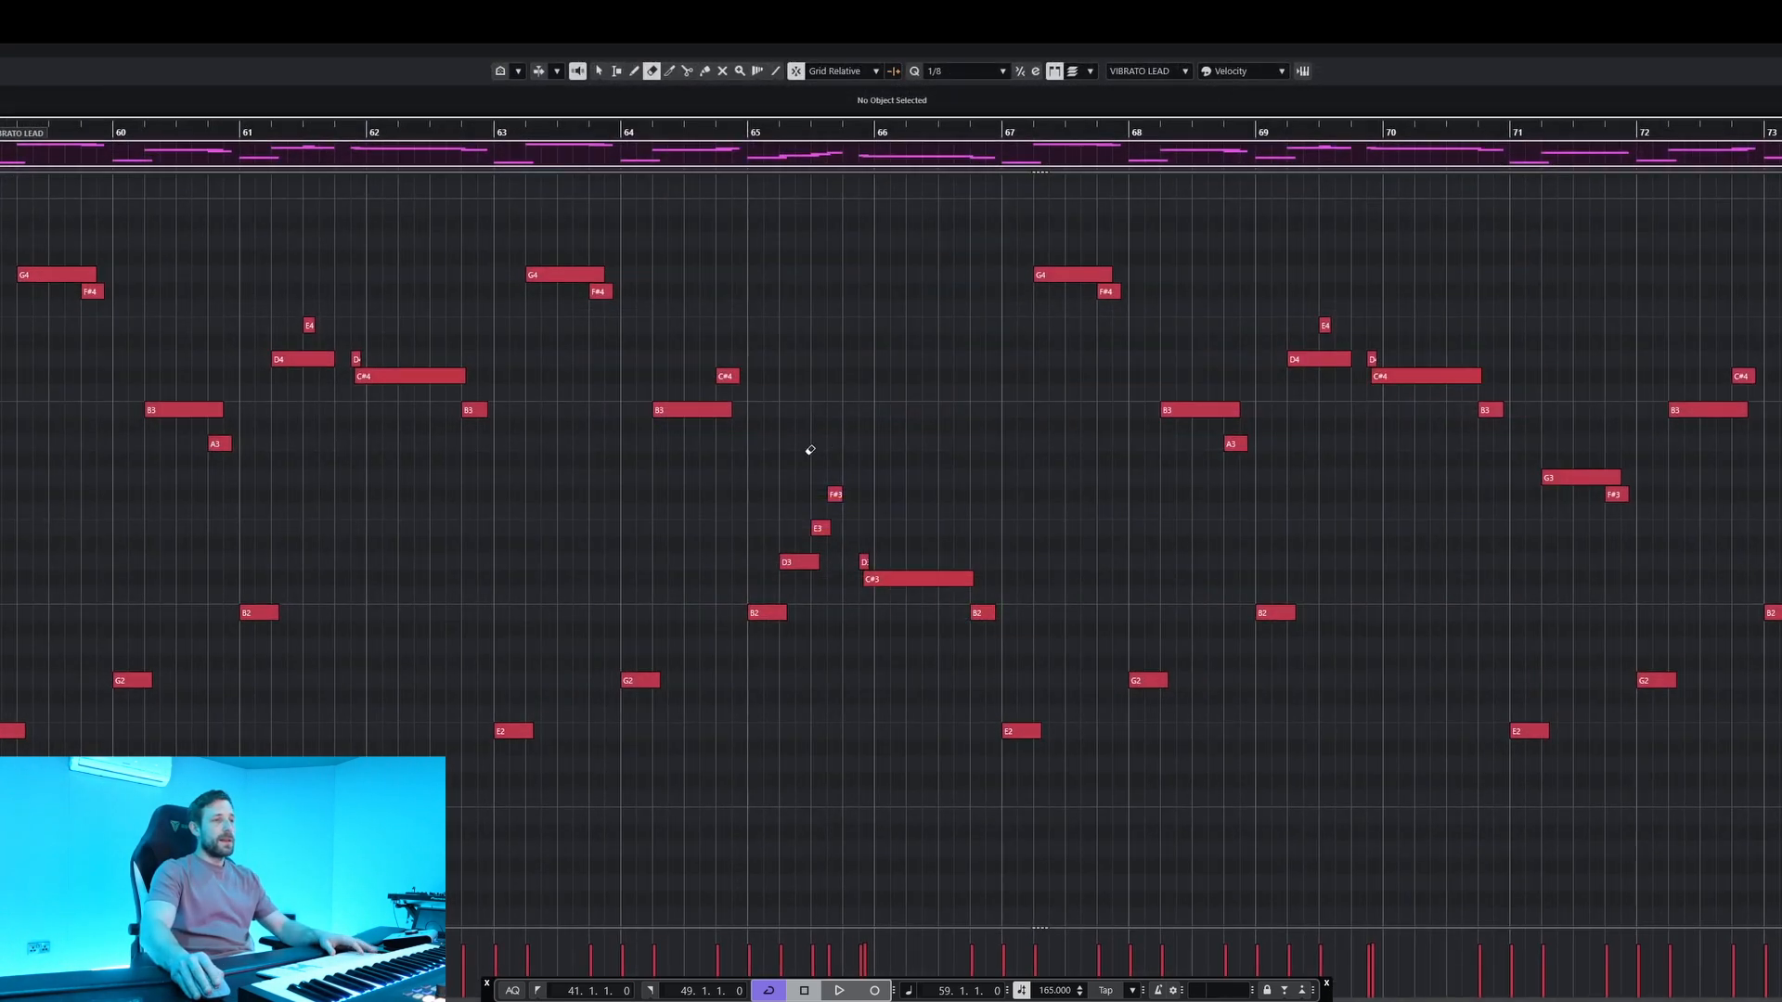
pyautogui.scroll(-3, 885, 427)
pyautogui.press('space')
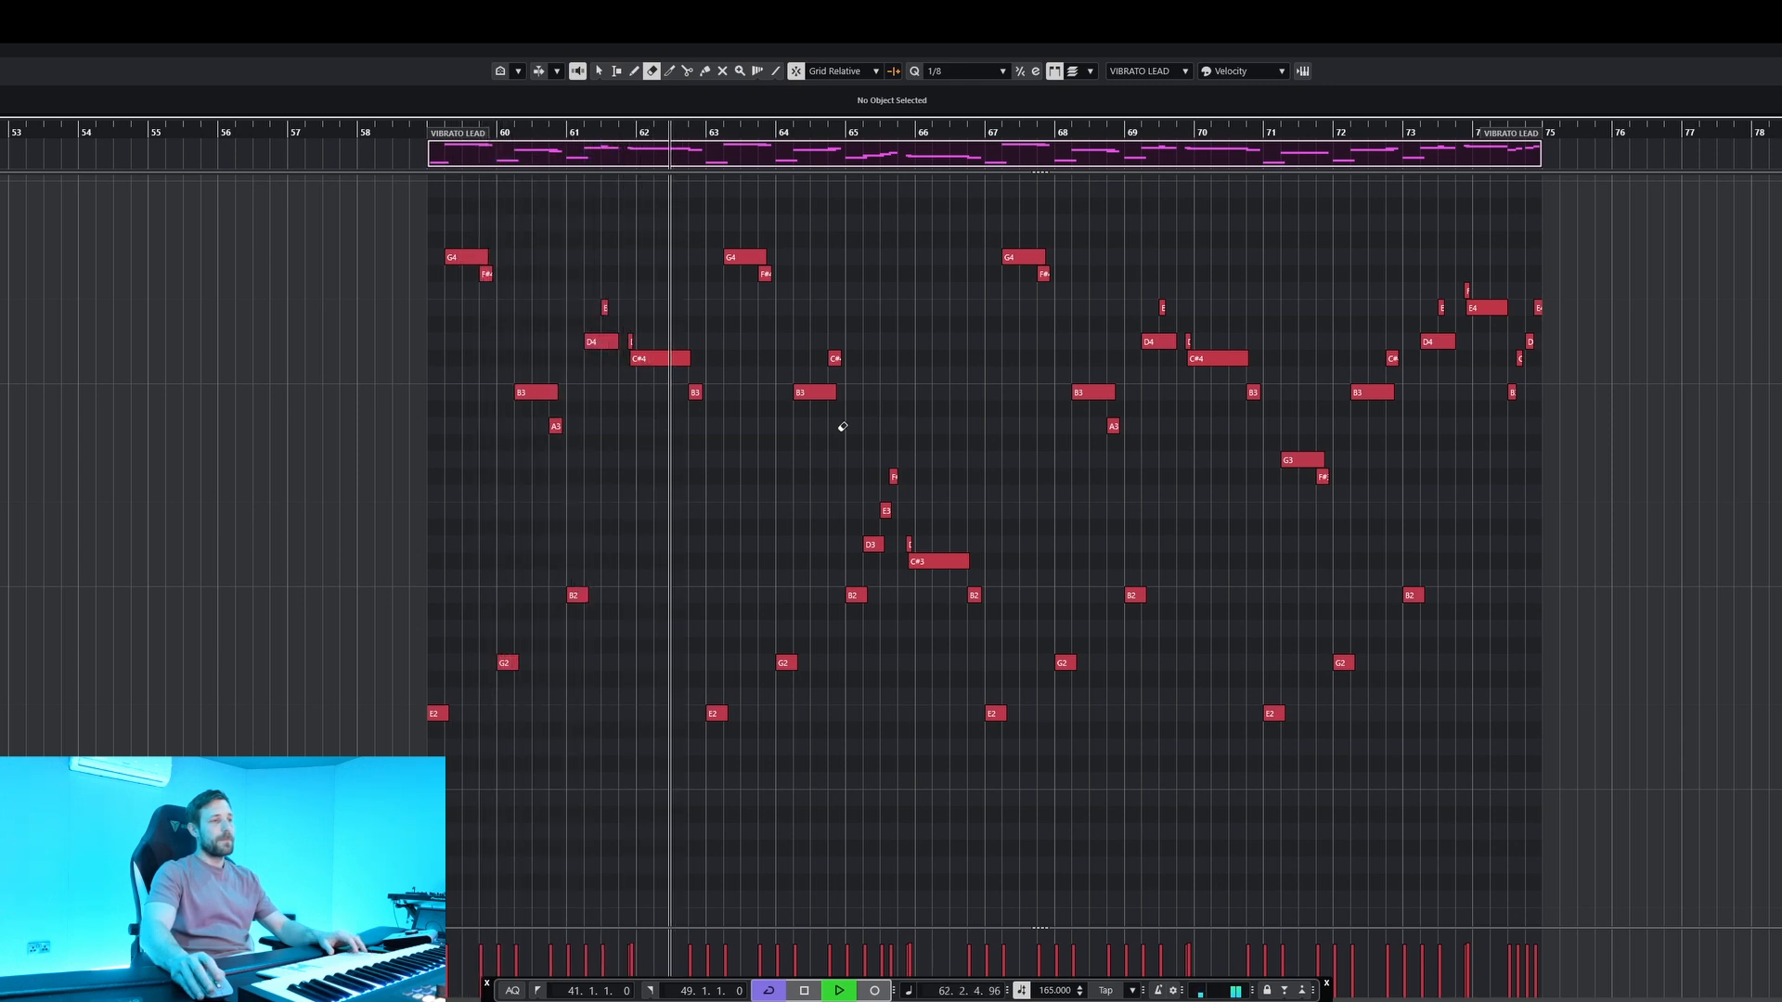
pyautogui.press('h')
pyautogui.scroll(-3, 743, 433)
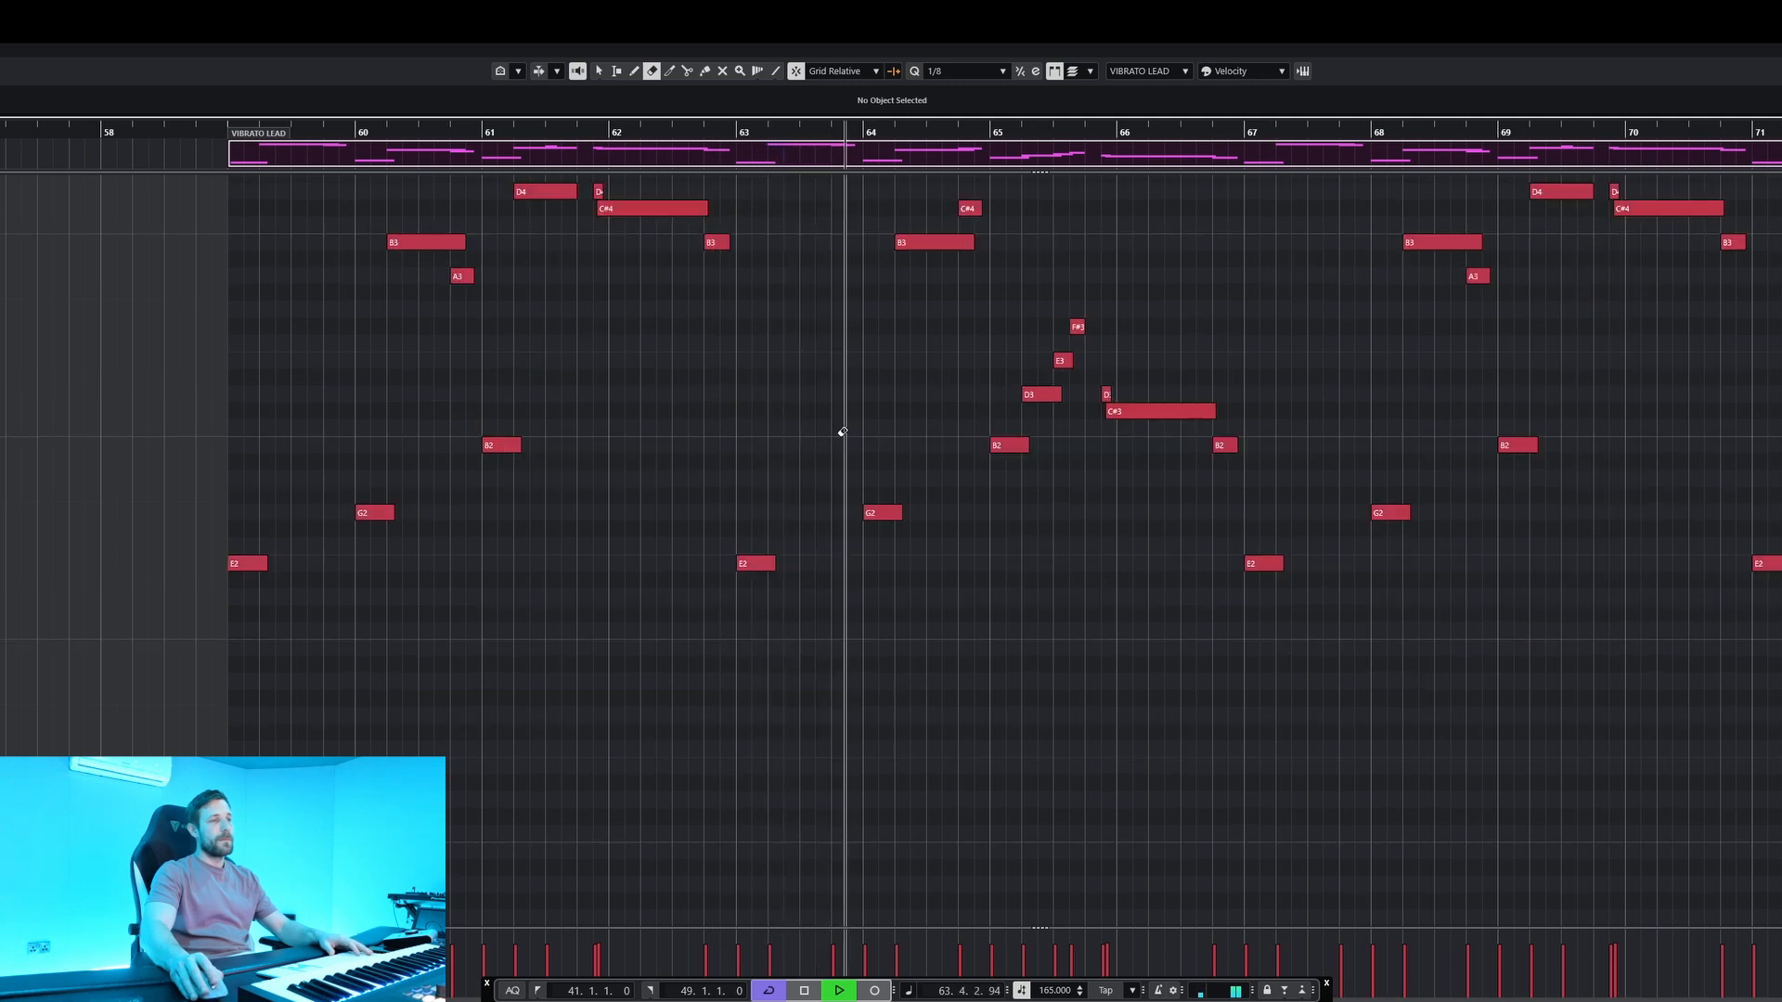
pyautogui.scroll(6, 978, 426)
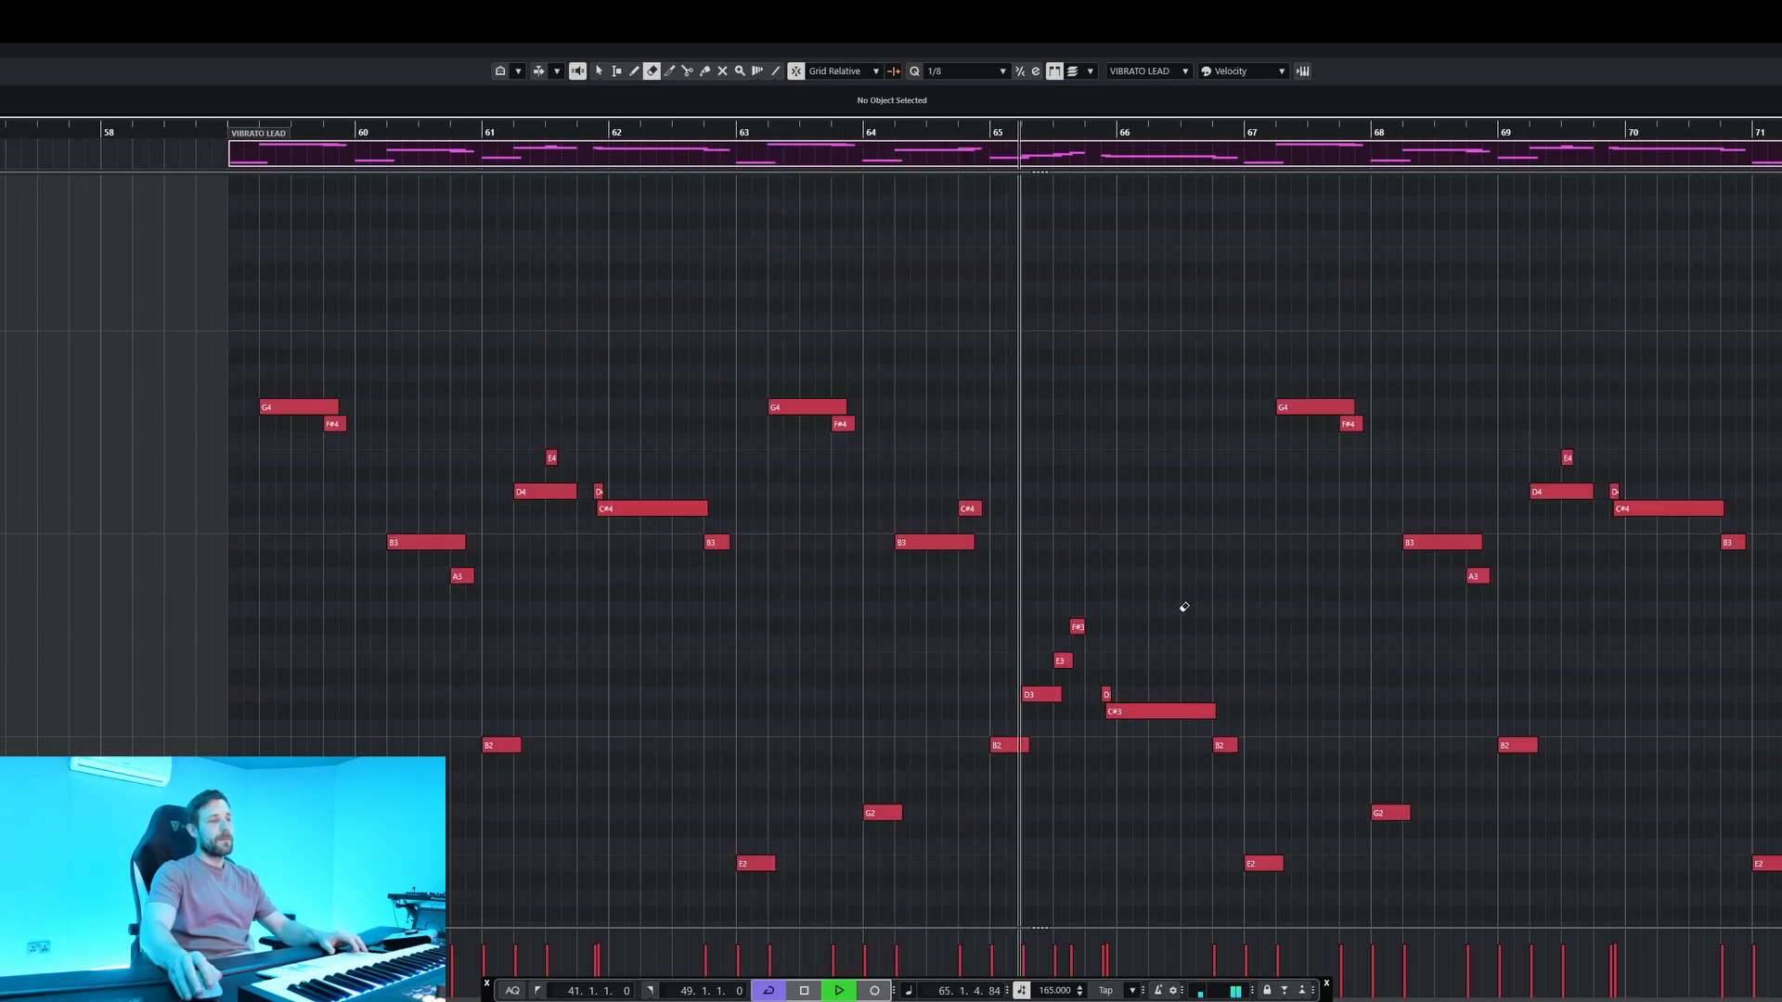
pyautogui.press('h')
pyautogui.press('space')
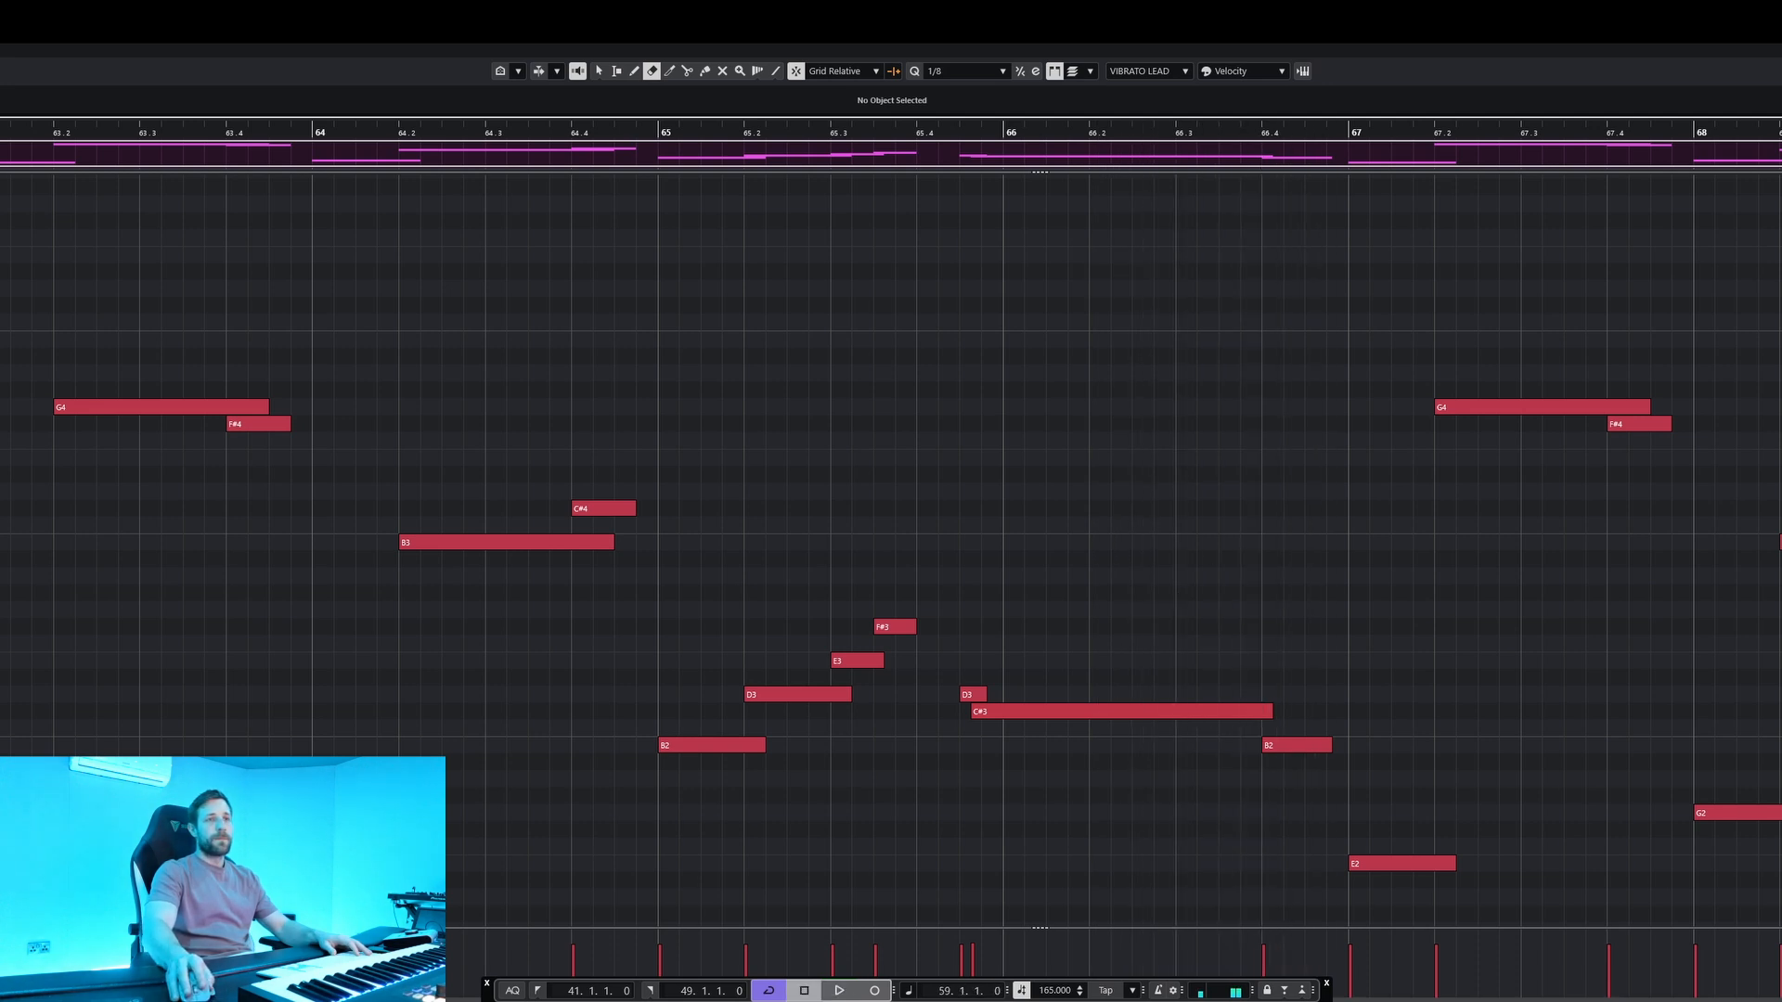
pyautogui.press('Escape')
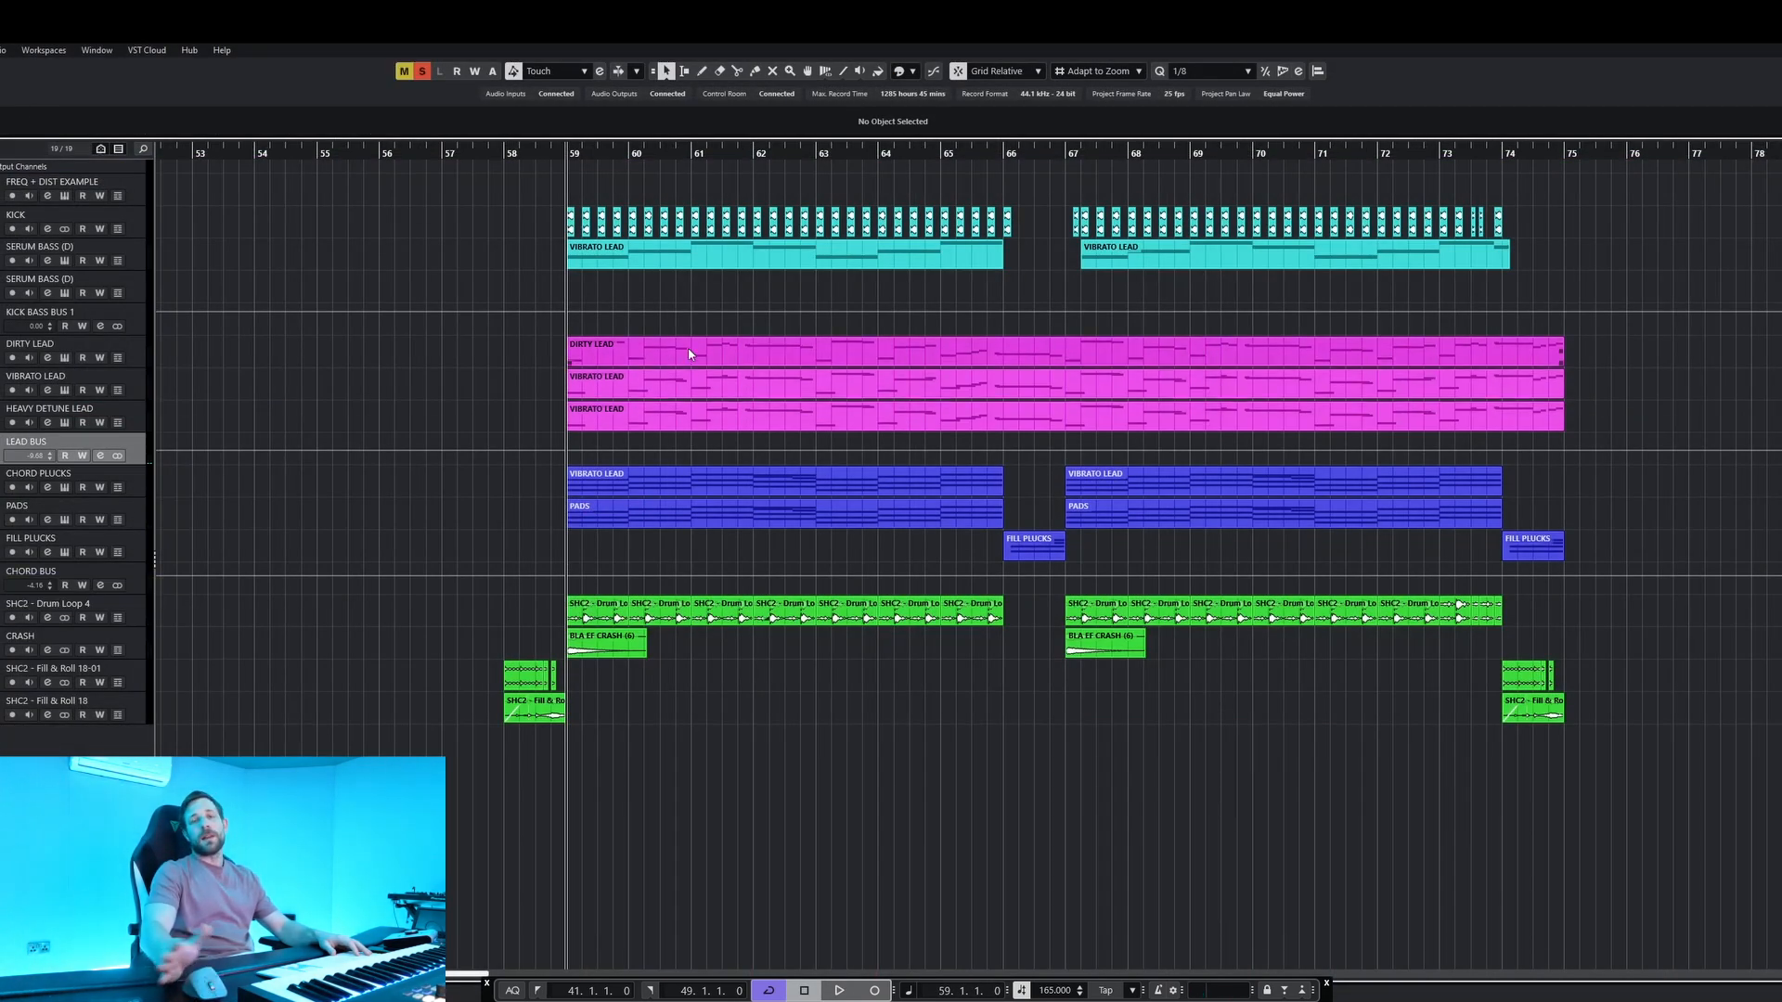
# Play the chord tracks from bar 59, examine the CHORD PLUCKS notes in the key editor and return to the arrangement.
pyautogui.press('space')
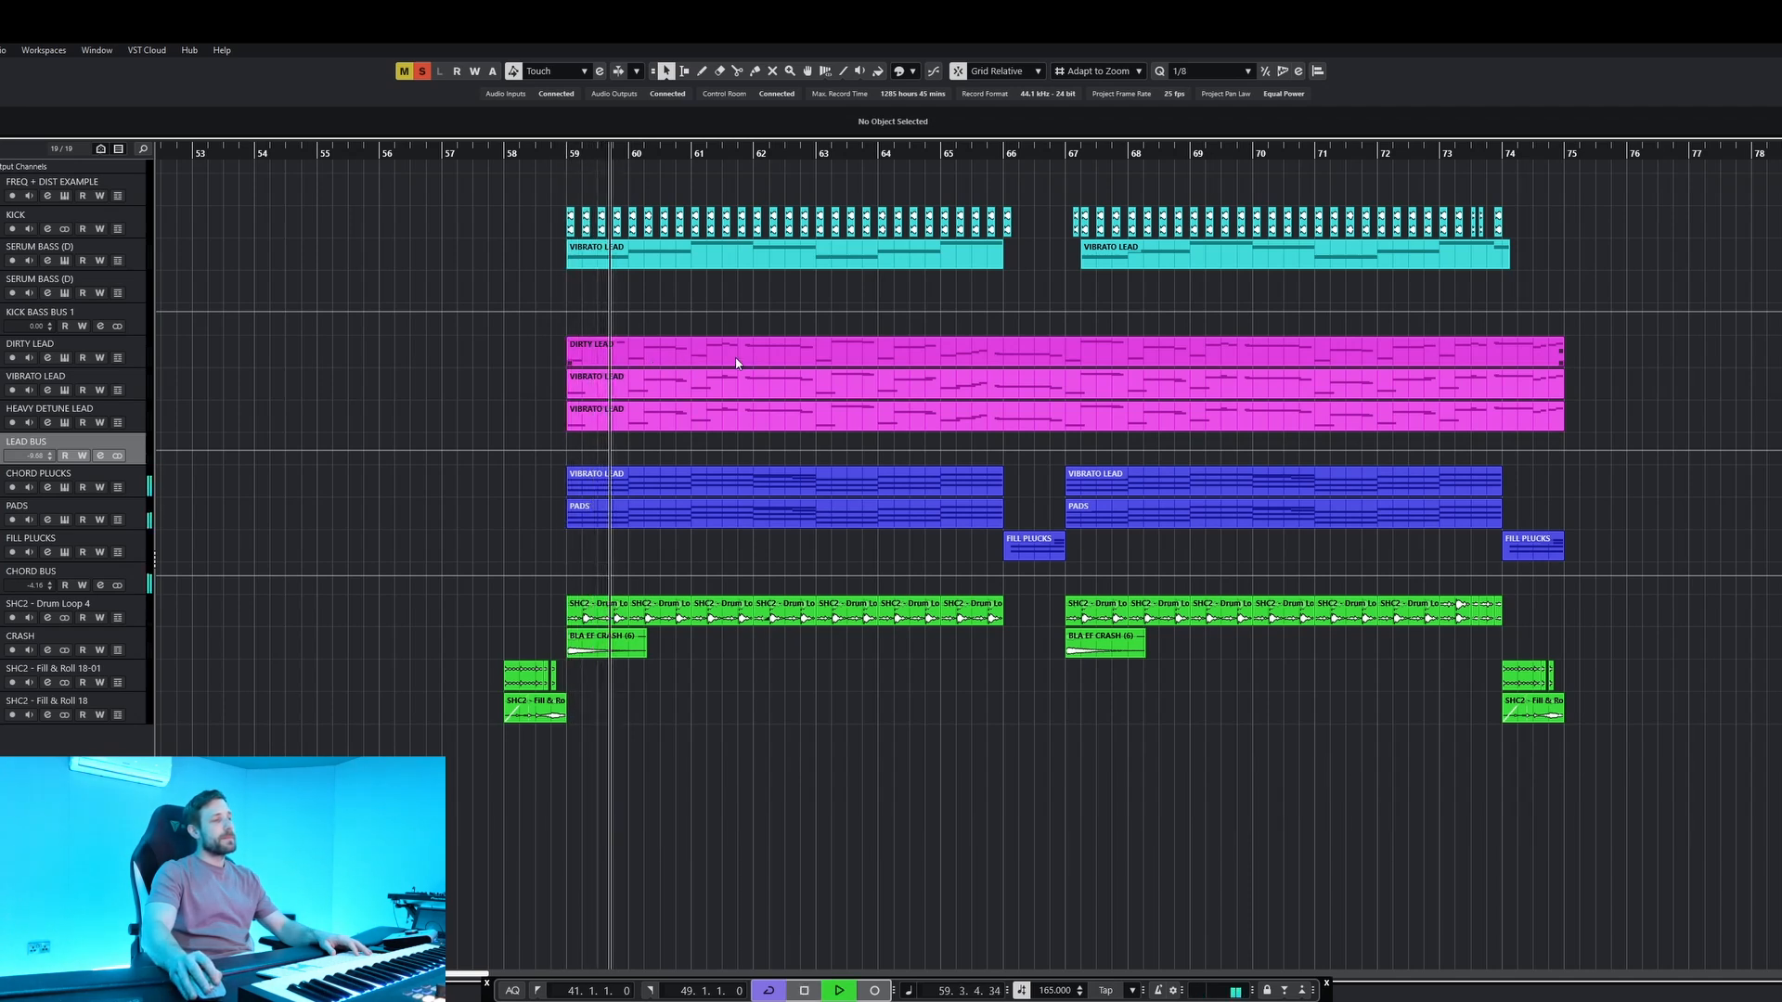
pyautogui.doubleClick(717, 479)
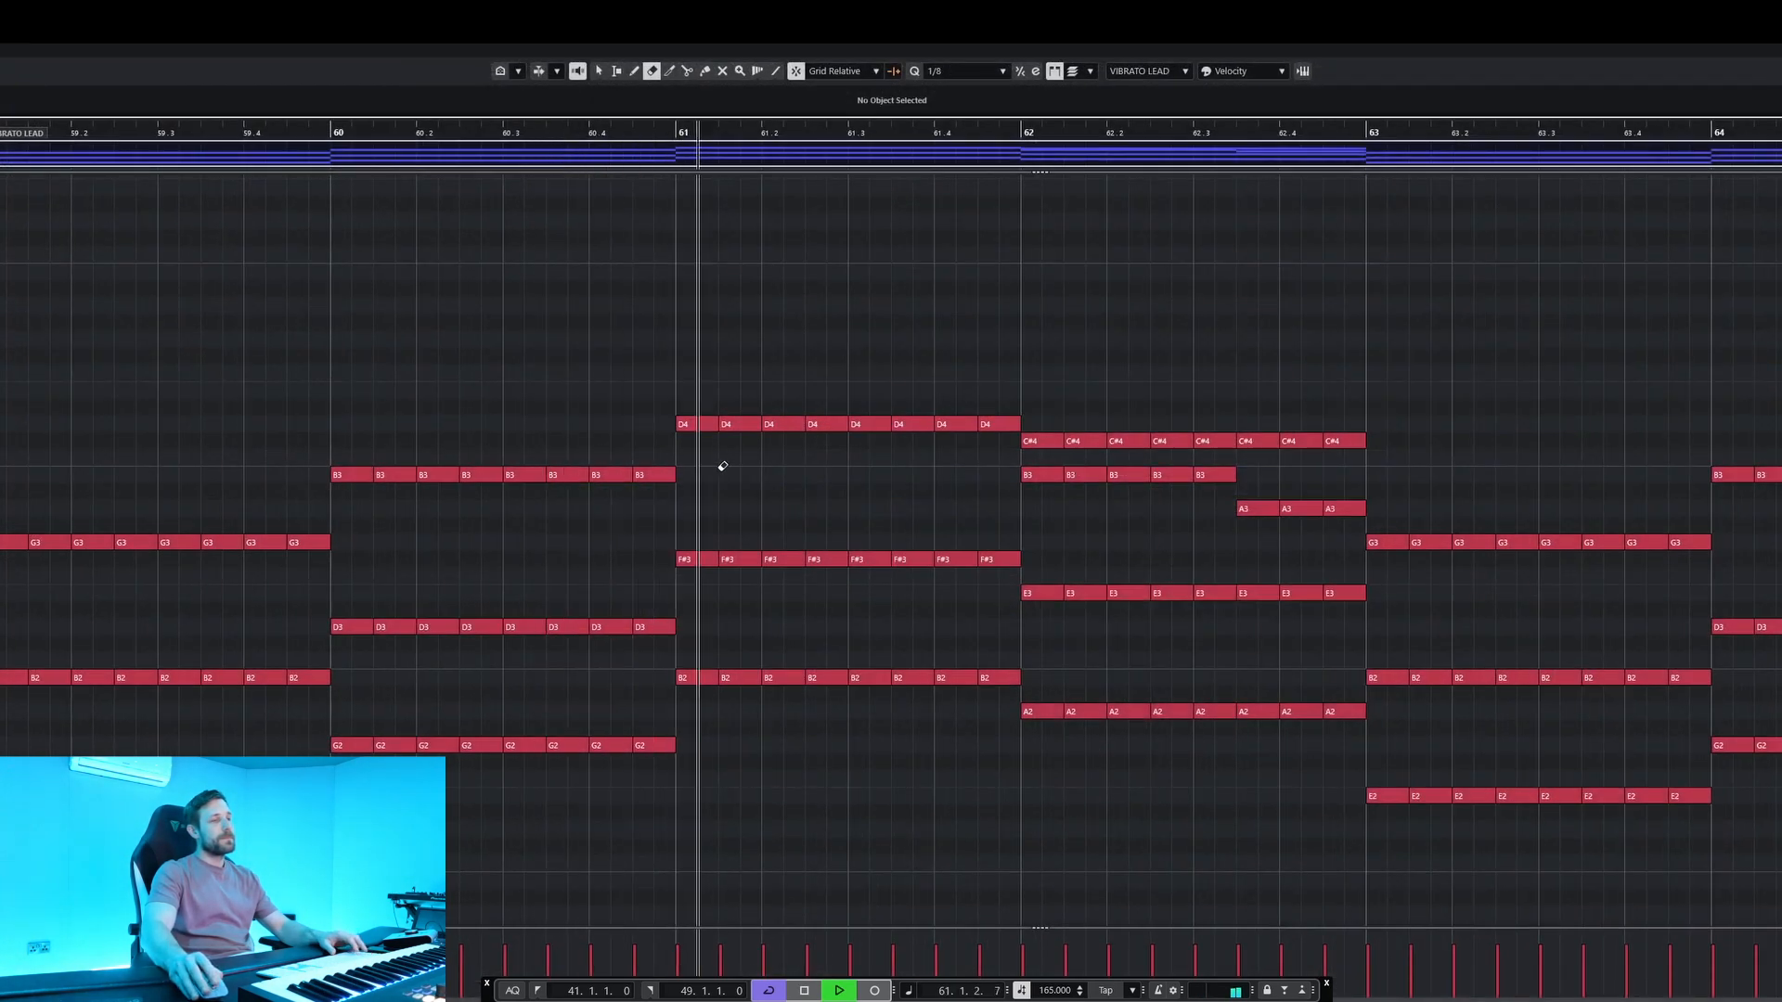
pyautogui.scroll(1, 623, 459)
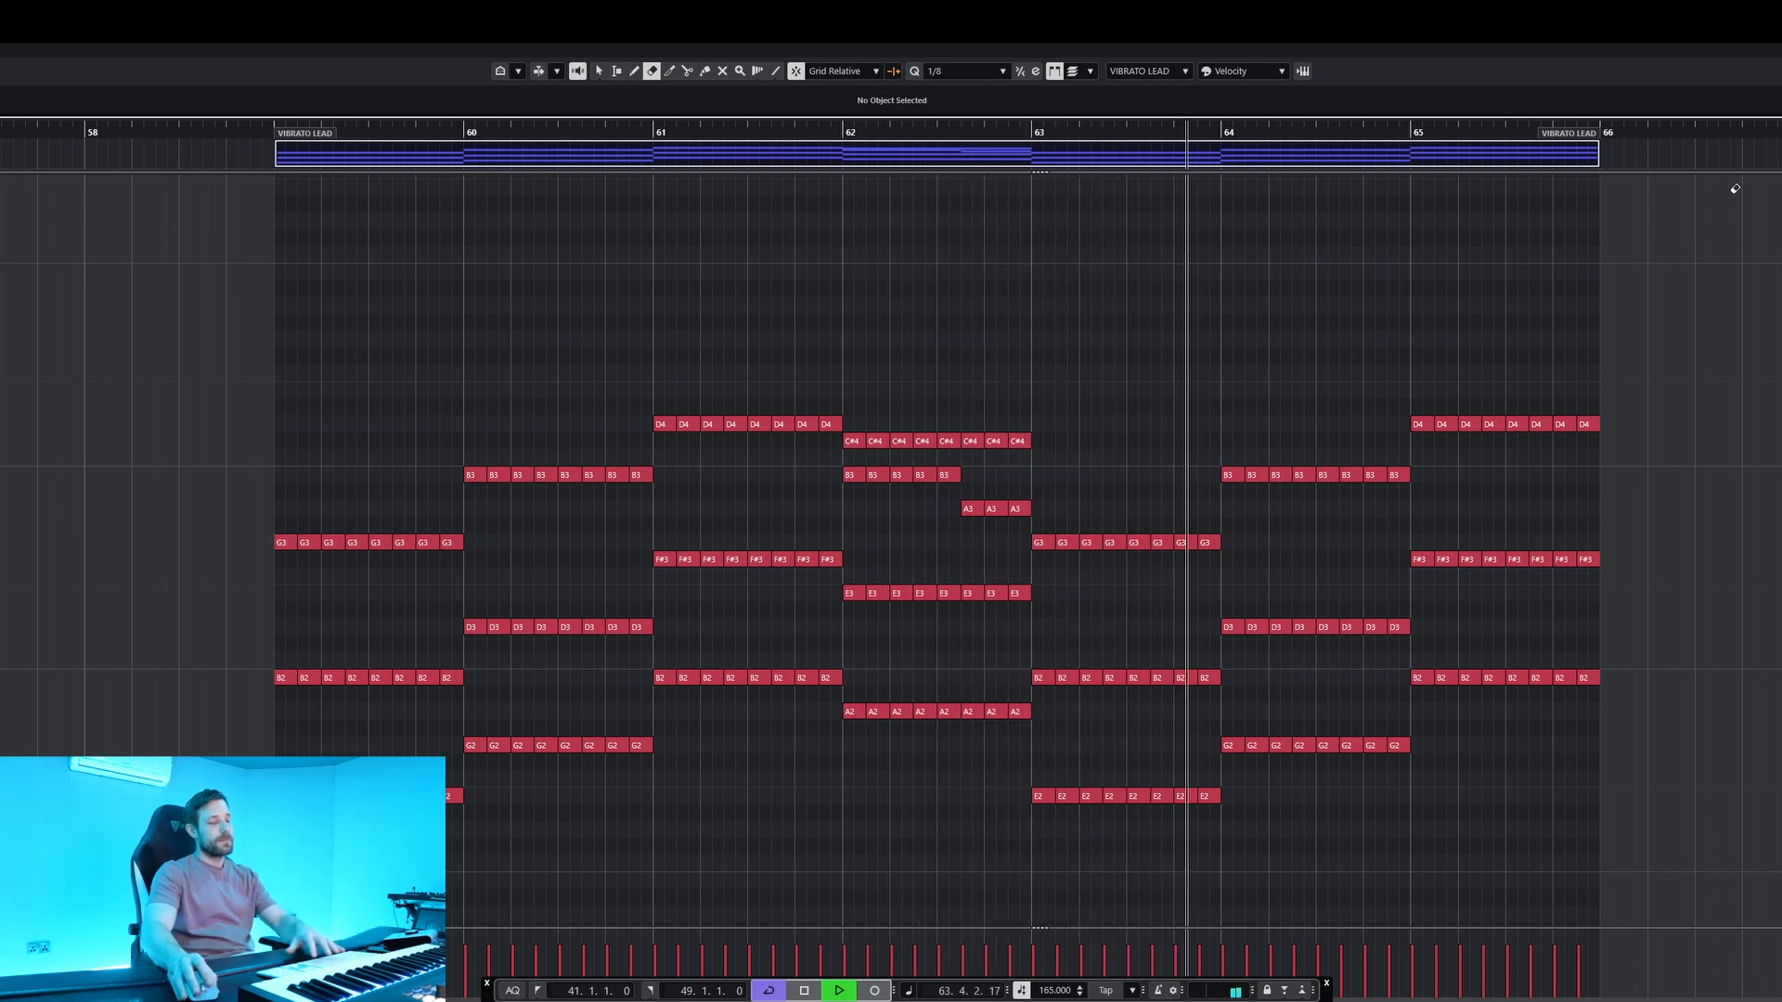
pyautogui.press('Return')
# Examine the FILL PLUCKS notes at bar 66 in the key editor, stop playback and return to the arrangement.
pyautogui.doubleClick(1047, 541)
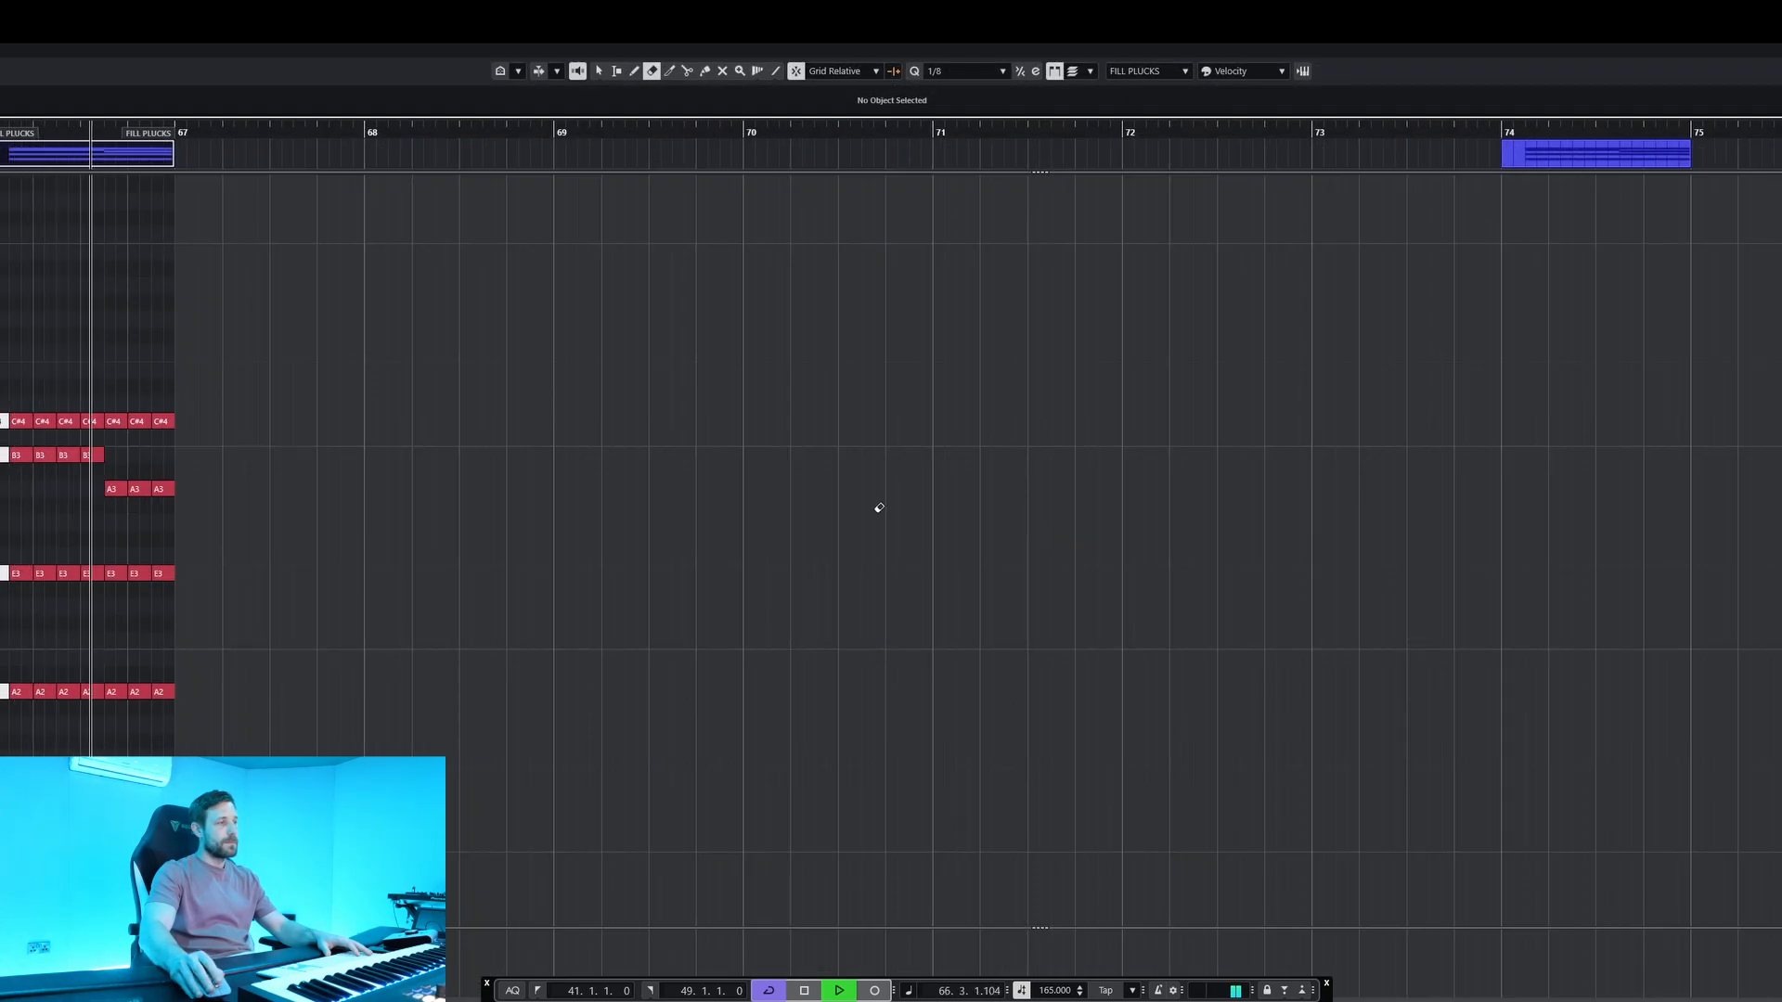
pyautogui.press('space')
pyautogui.press('Return')
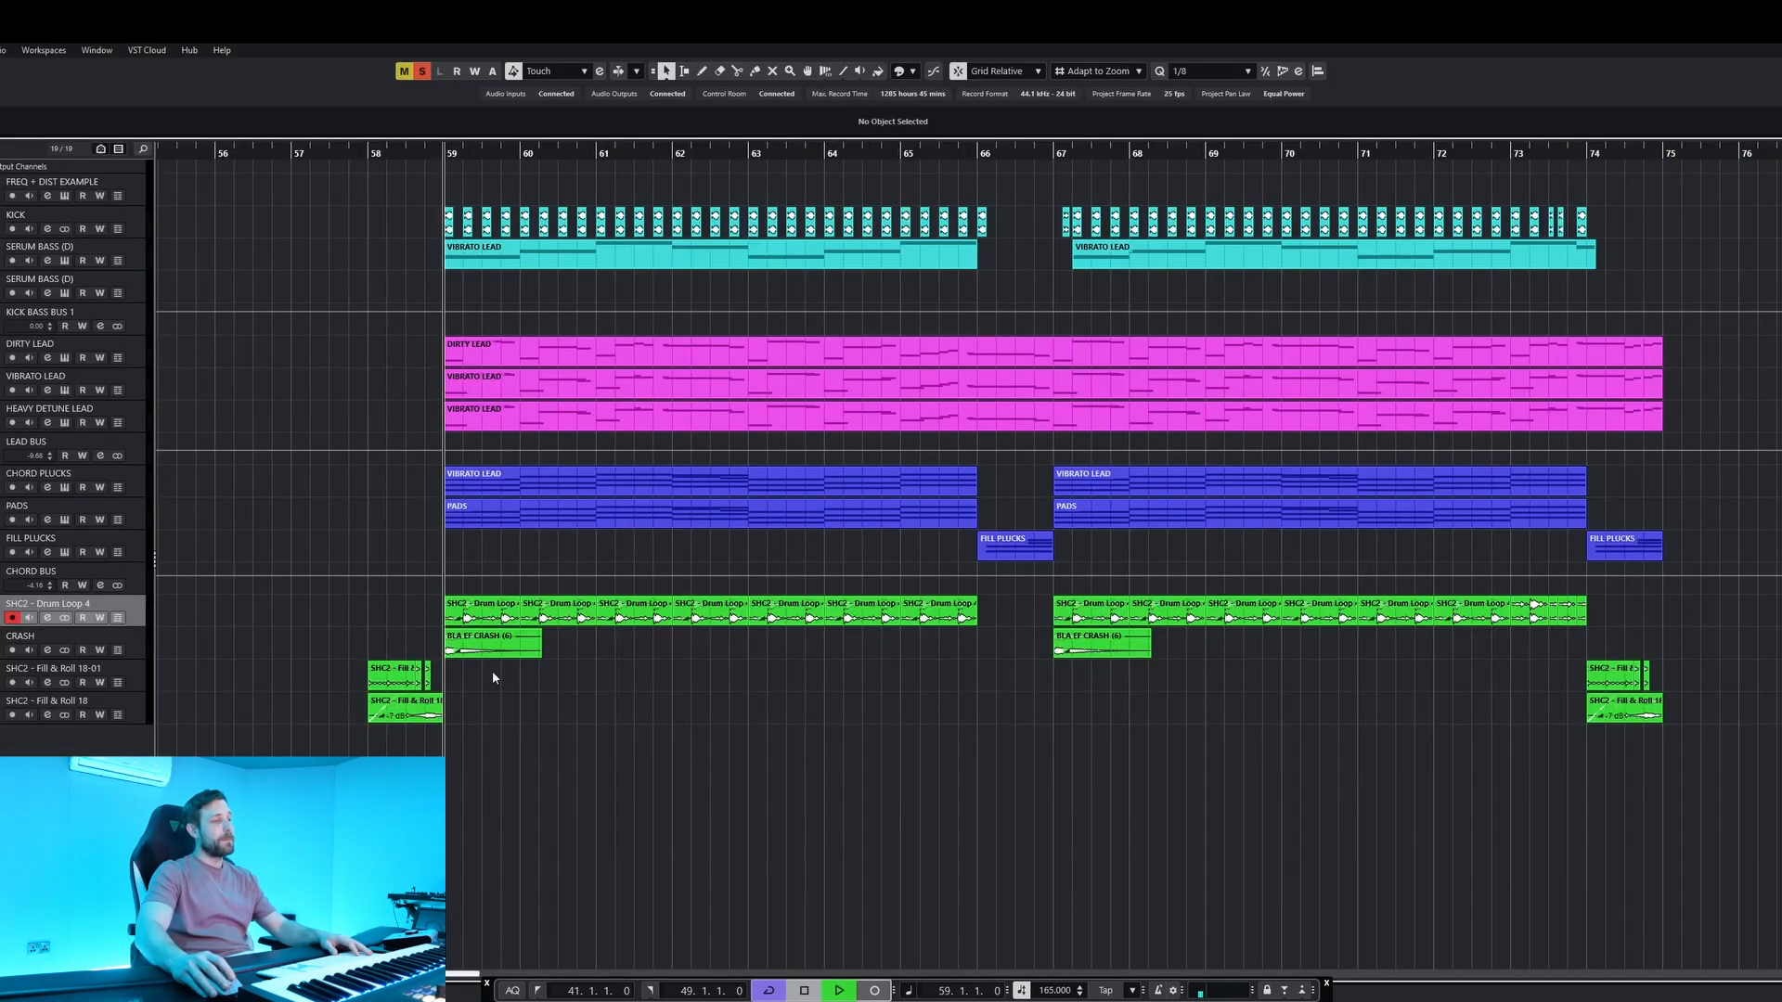
# Play the drum loop, crash and Fill & Roll tracks in solo, including the fills at bar 58.
pyautogui.press('space')
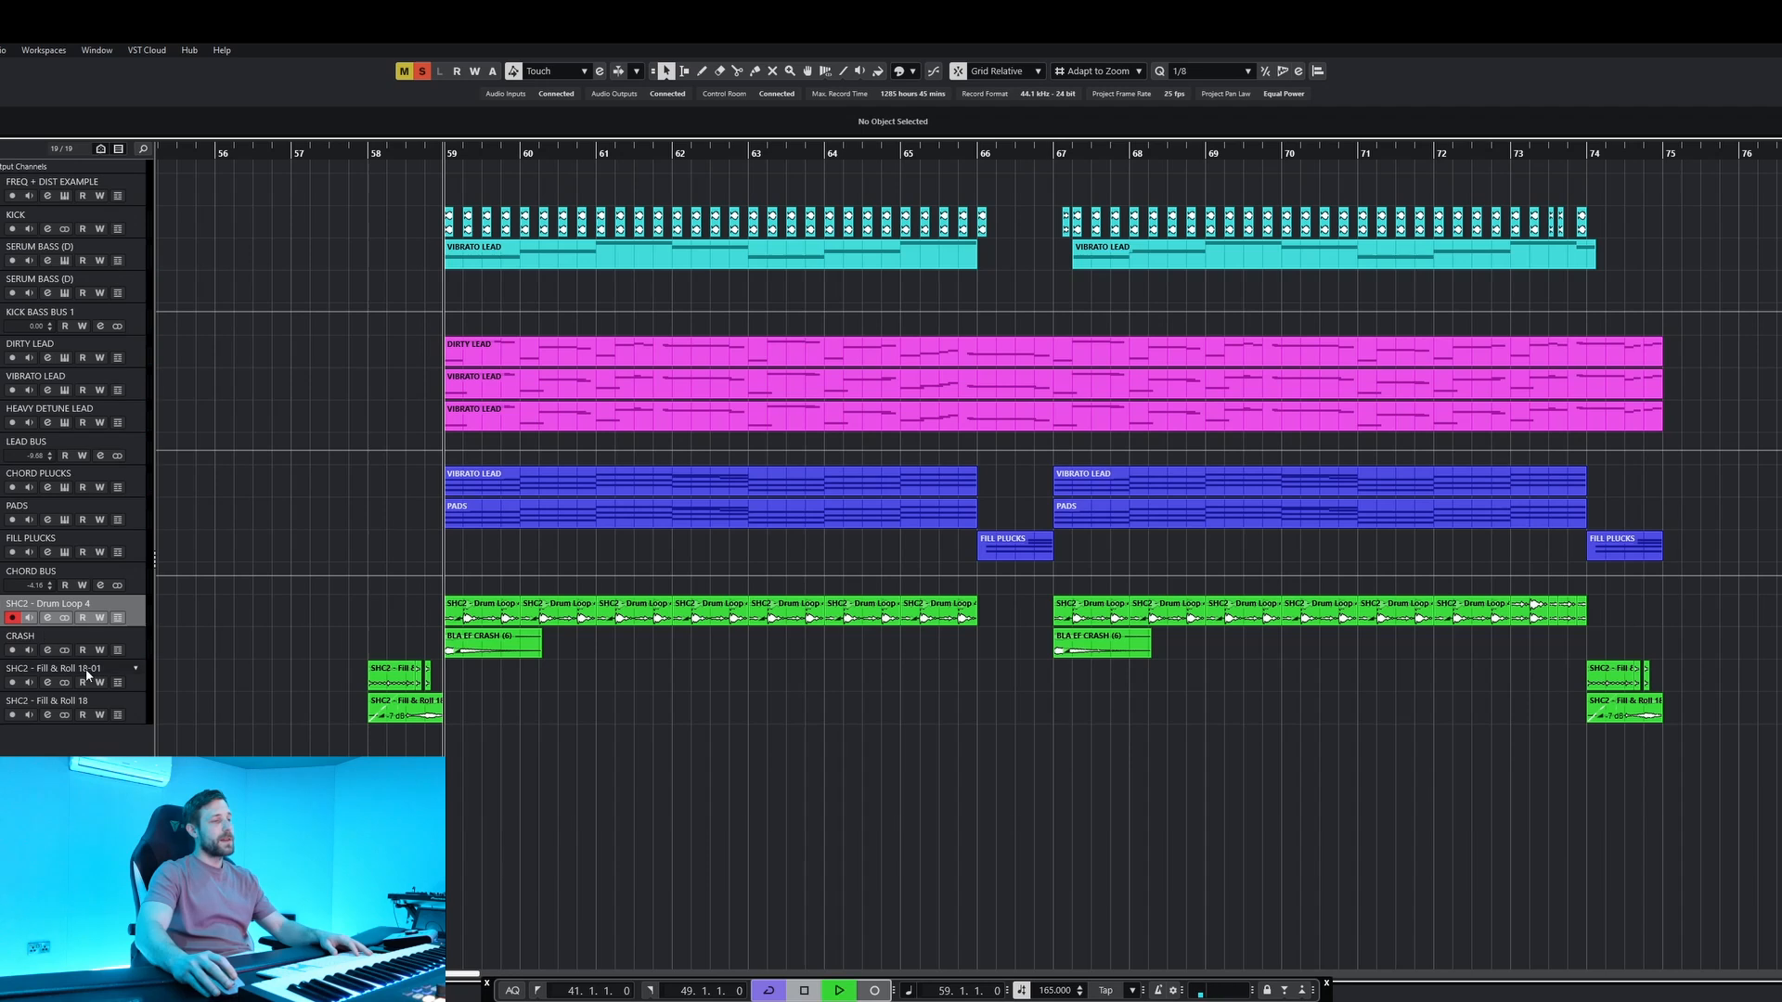
pyautogui.press('space')
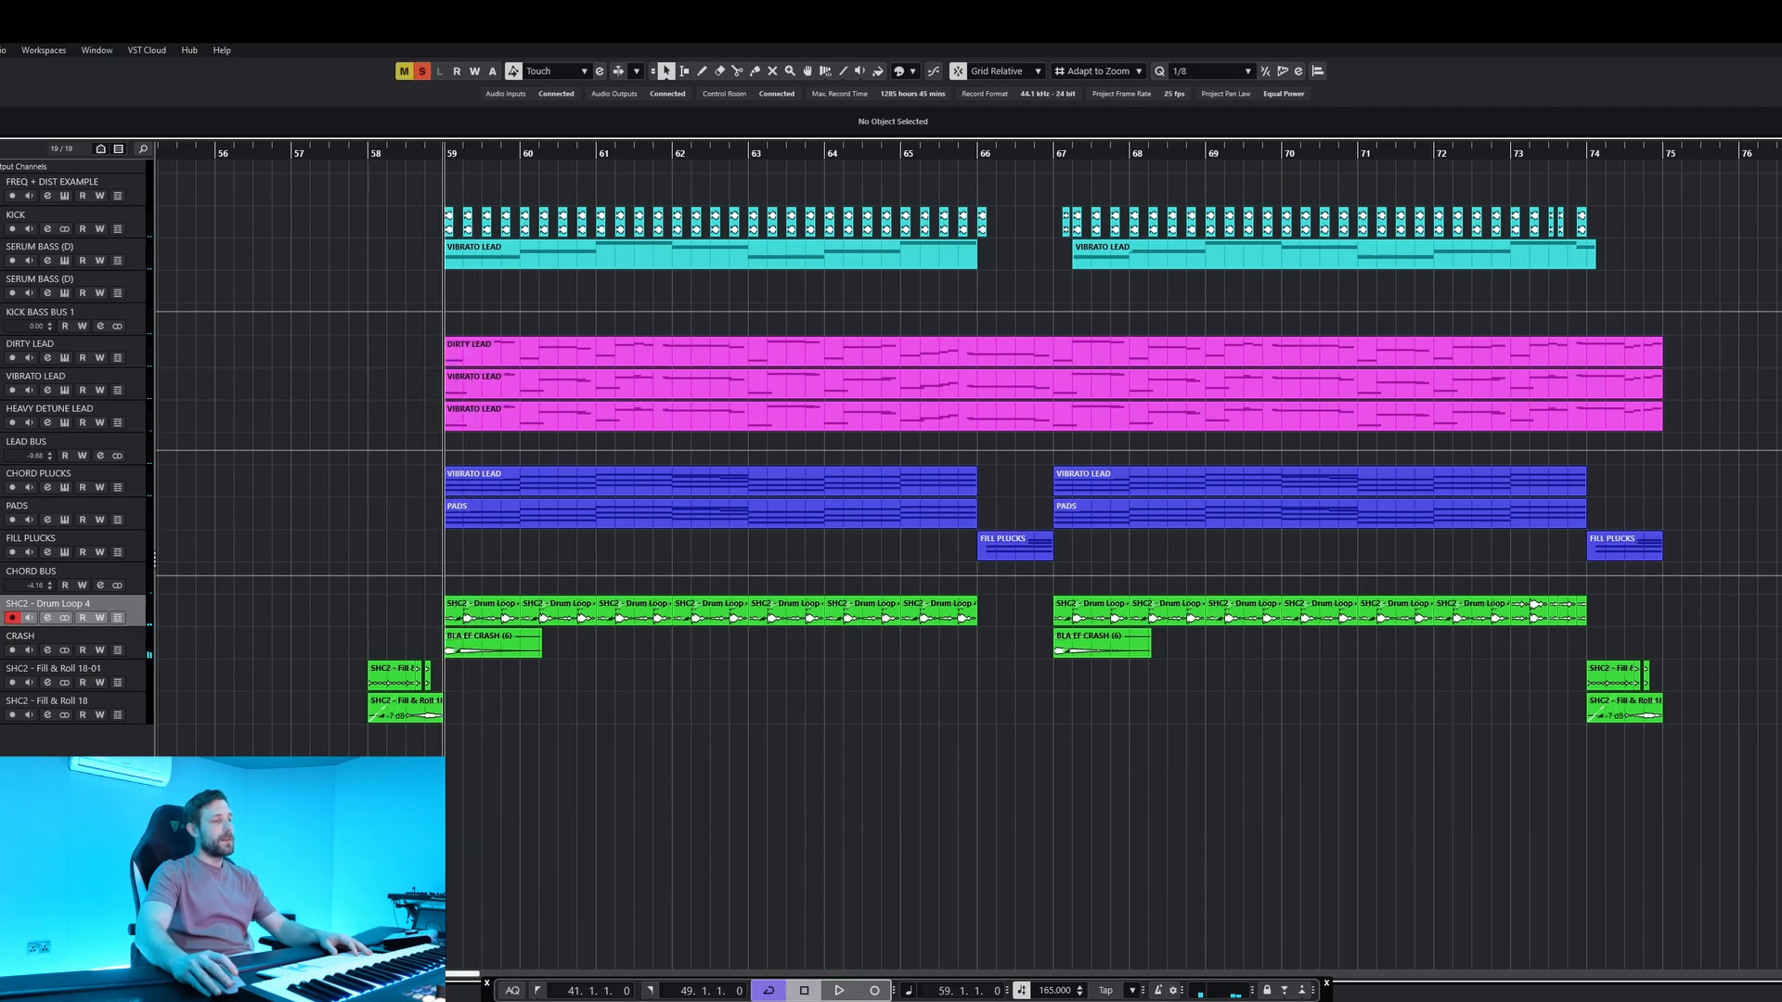
pyautogui.scroll(5, 439, 682)
pyautogui.press('space')
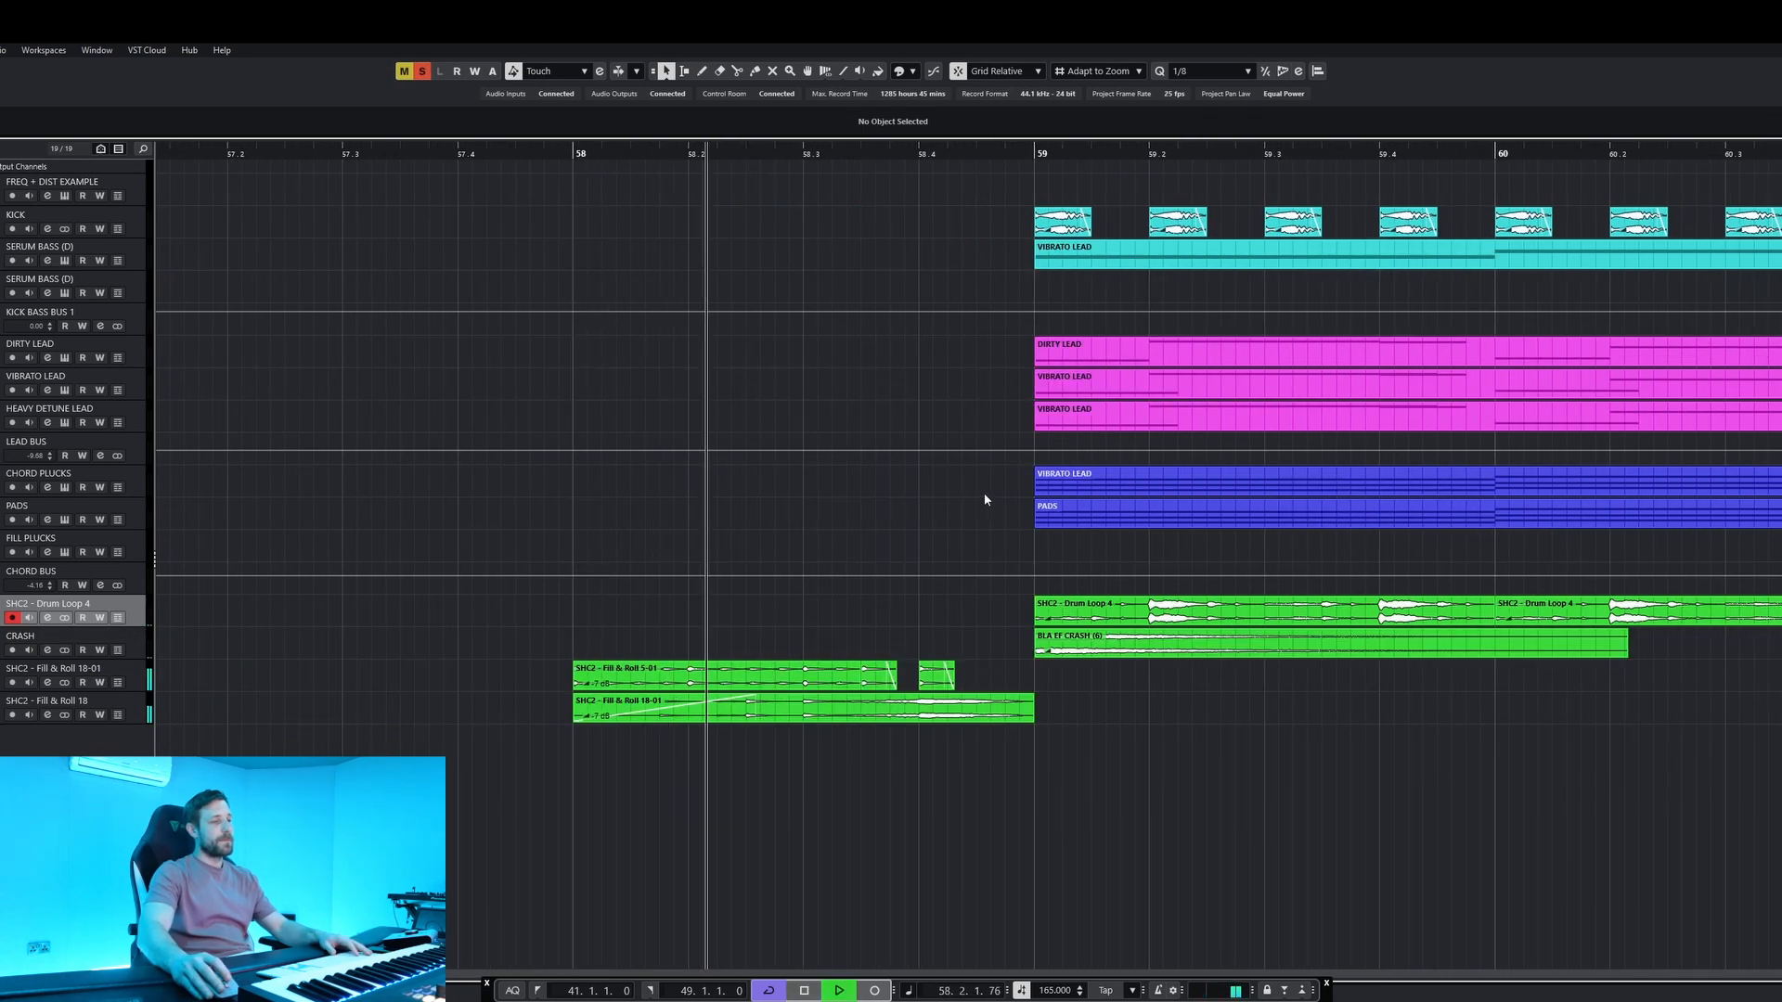
pyautogui.press('space')
# Clear all solos and play the full arrangement from just before bar 58, following the transition around bars 66 and 67.
pyautogui.scroll(-5, 990, 501)
pyautogui.hscroll(2, 1028, 670)
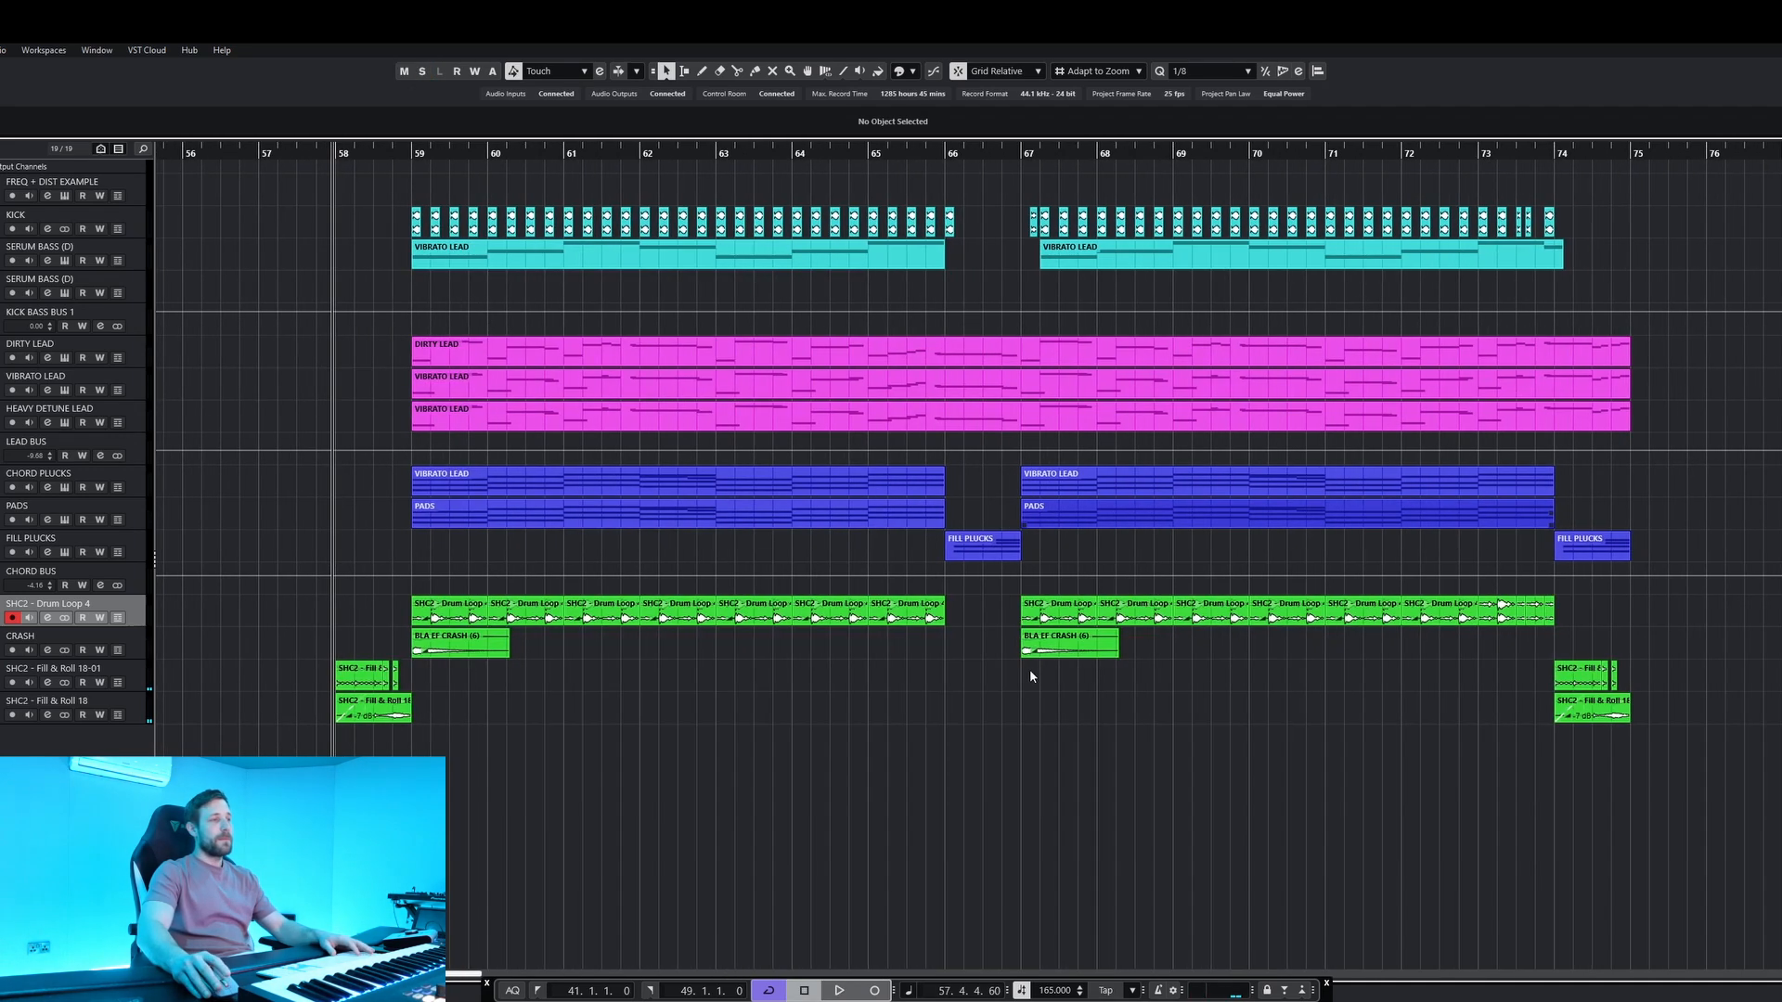
pyautogui.press('space')
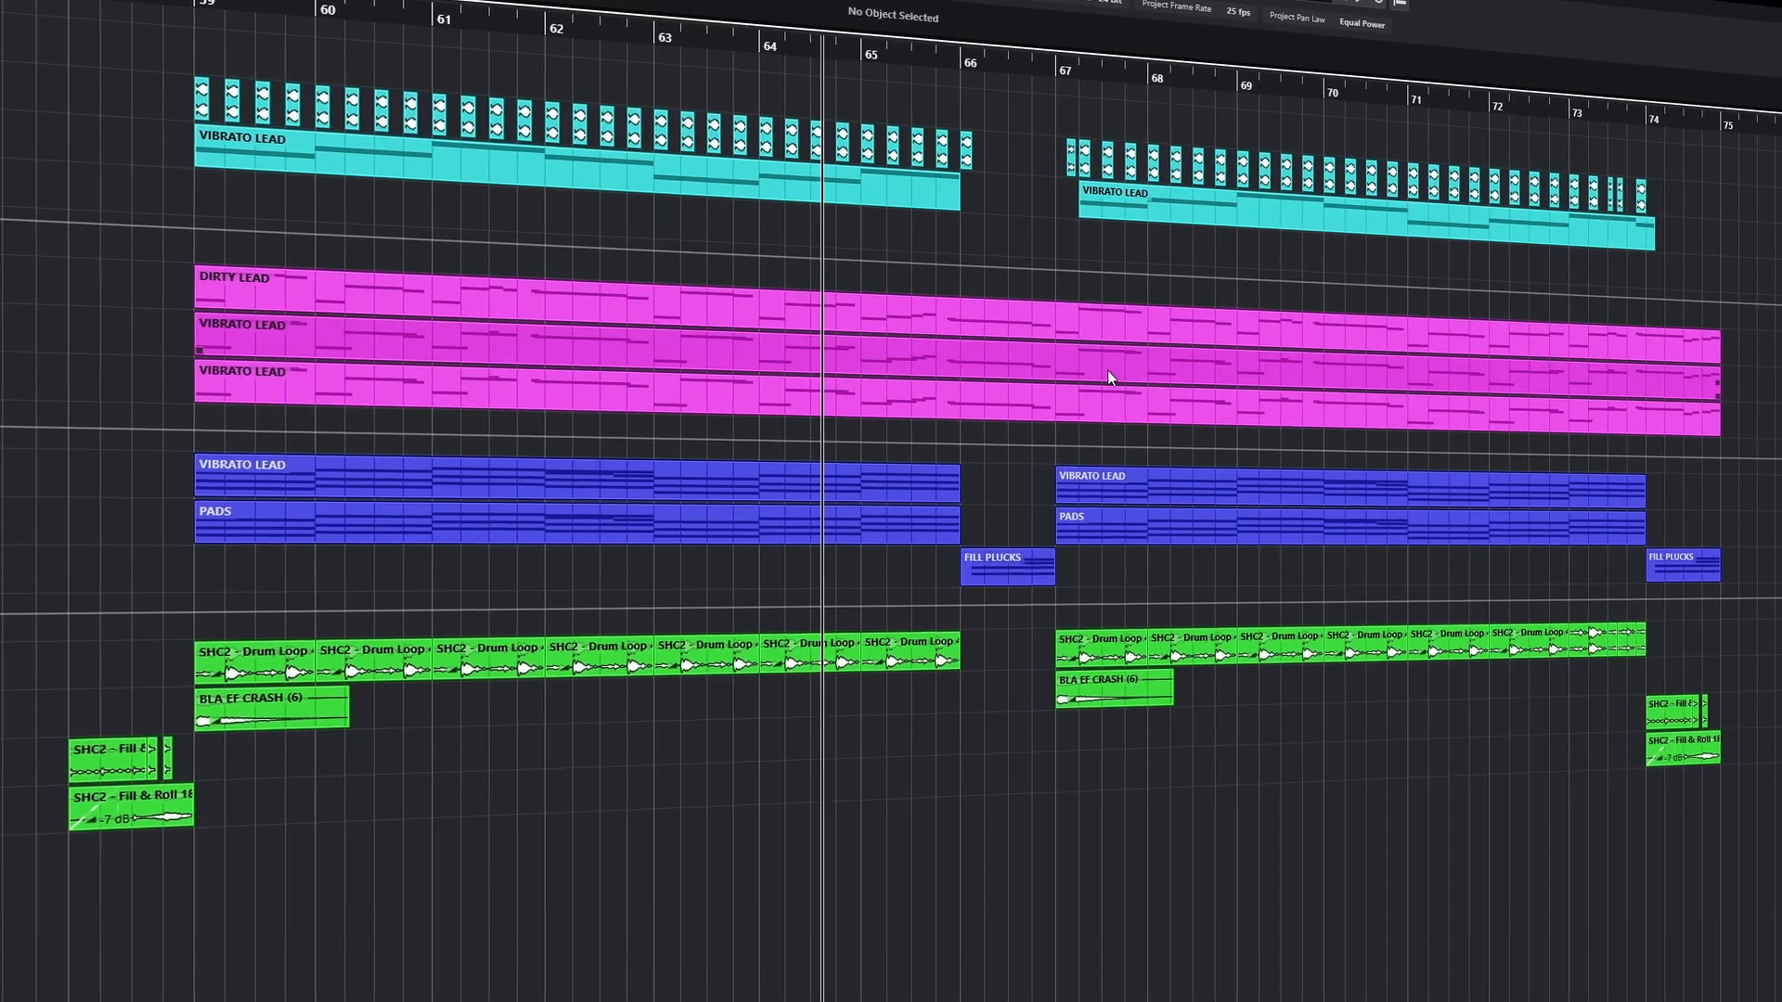
pyautogui.scroll(4, 1012, 466)
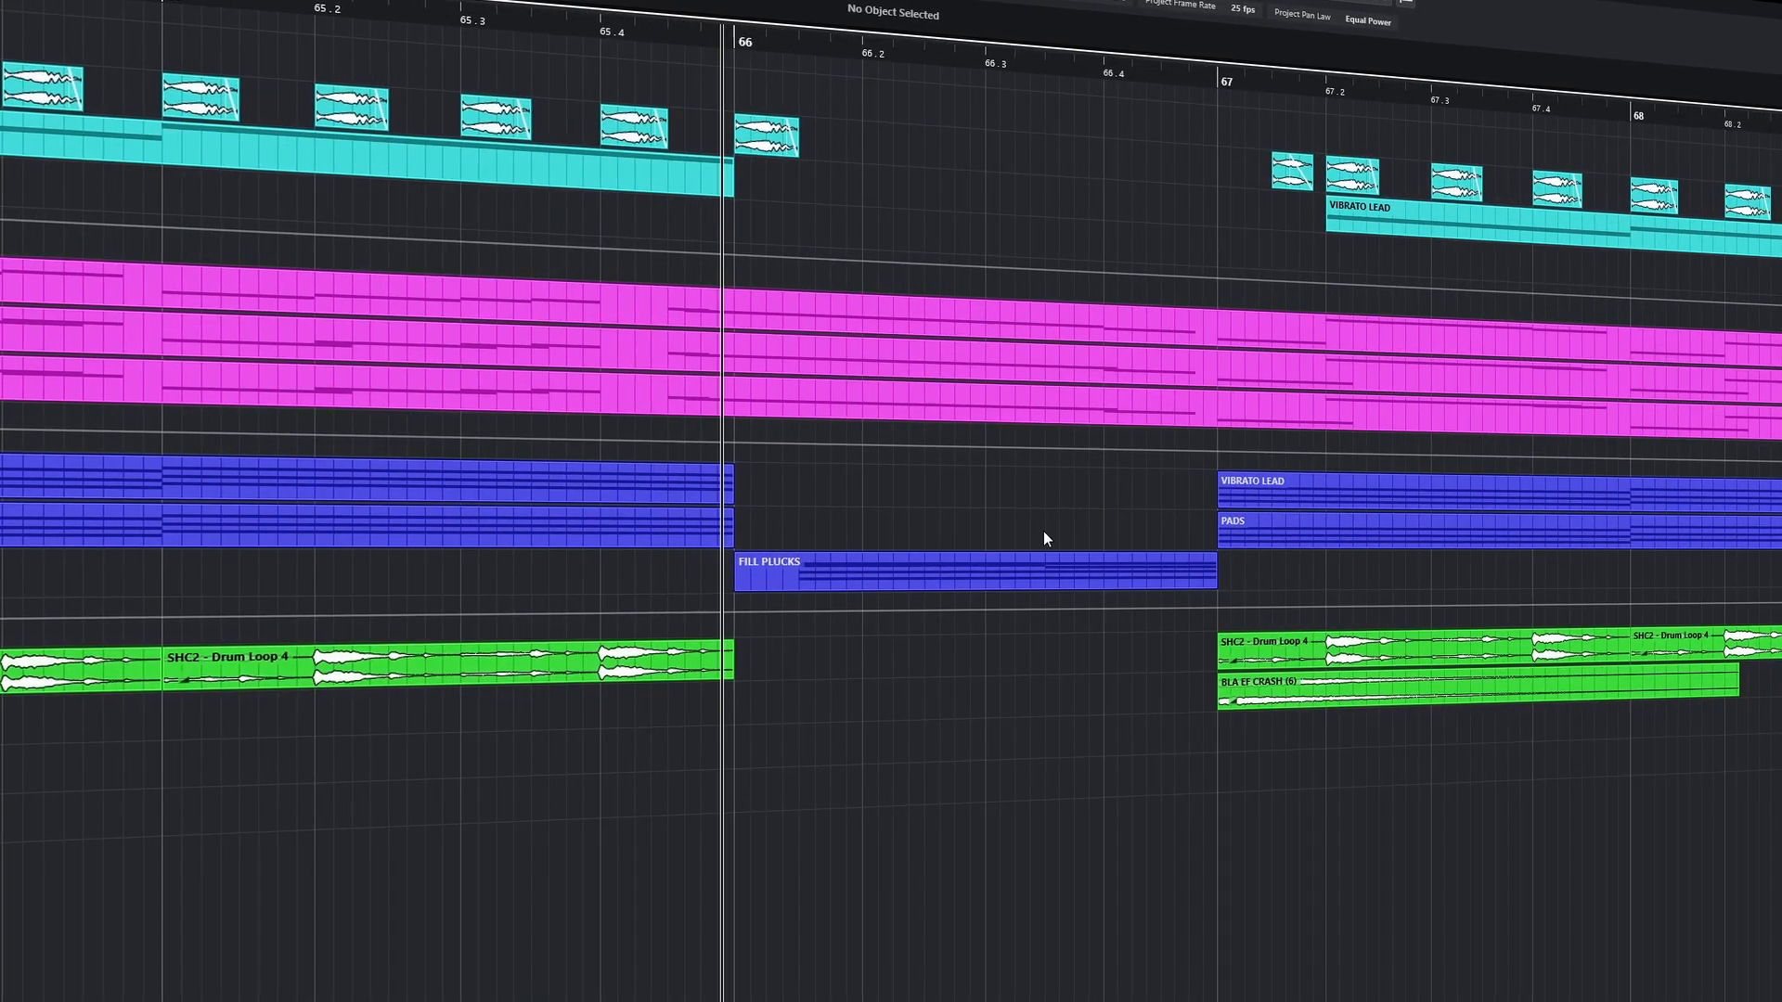
pyautogui.scroll(-5, 1038, 533)
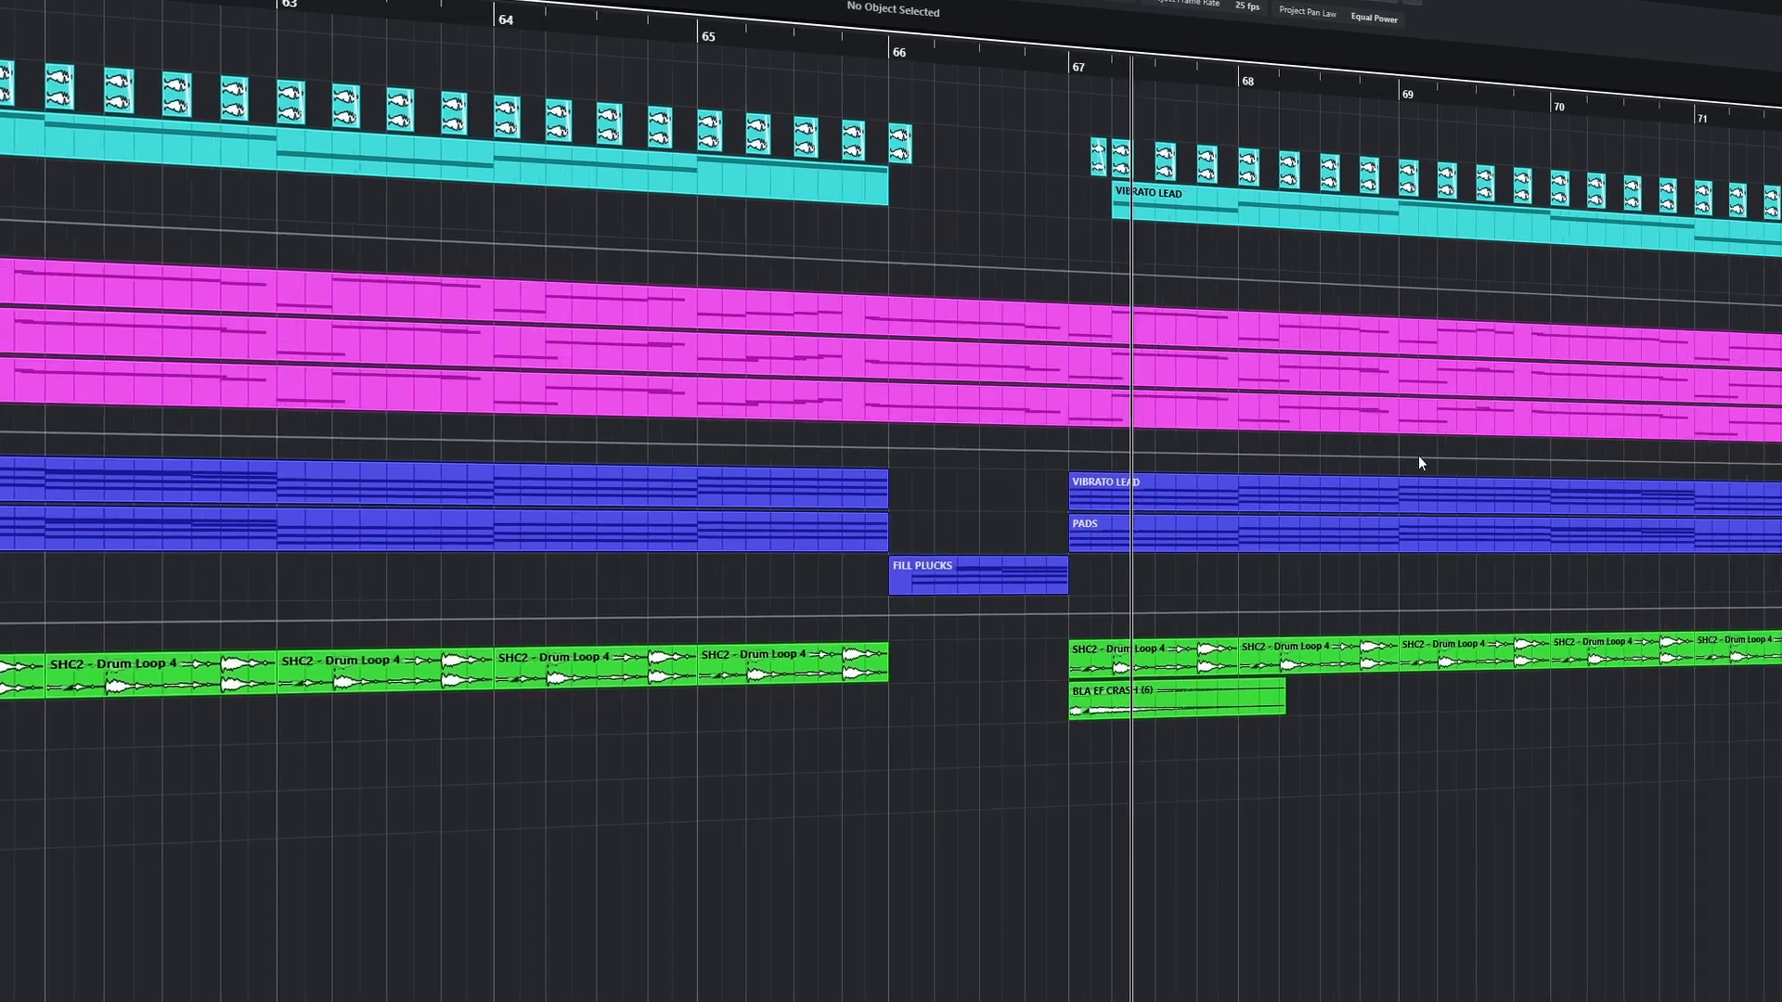